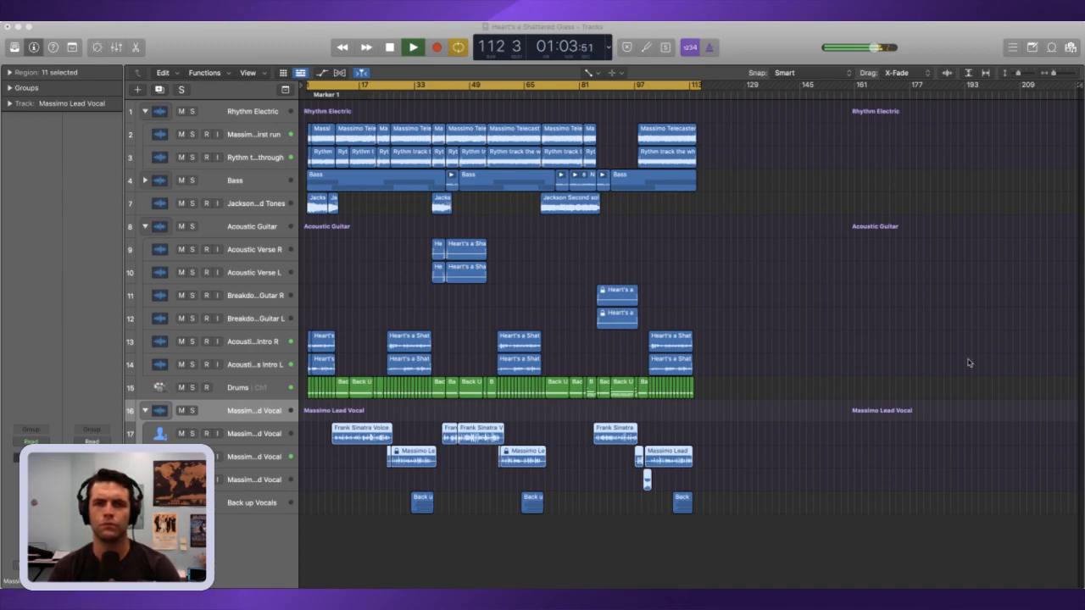
Step: Stop playback with the playhead back at the project start and turn off the cycle range
left_click(1063, 363)
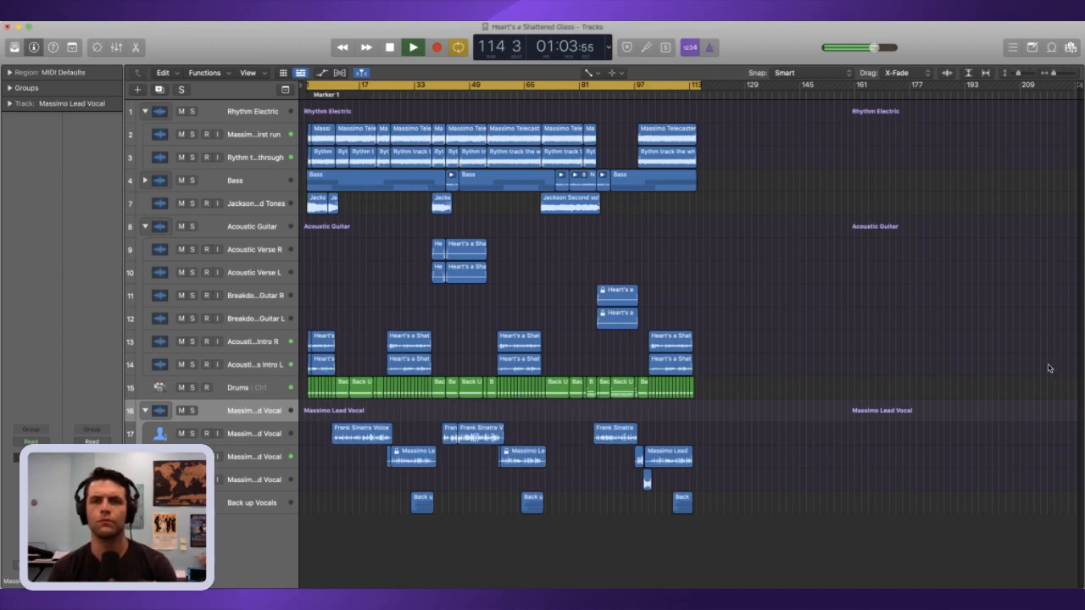
key("space")
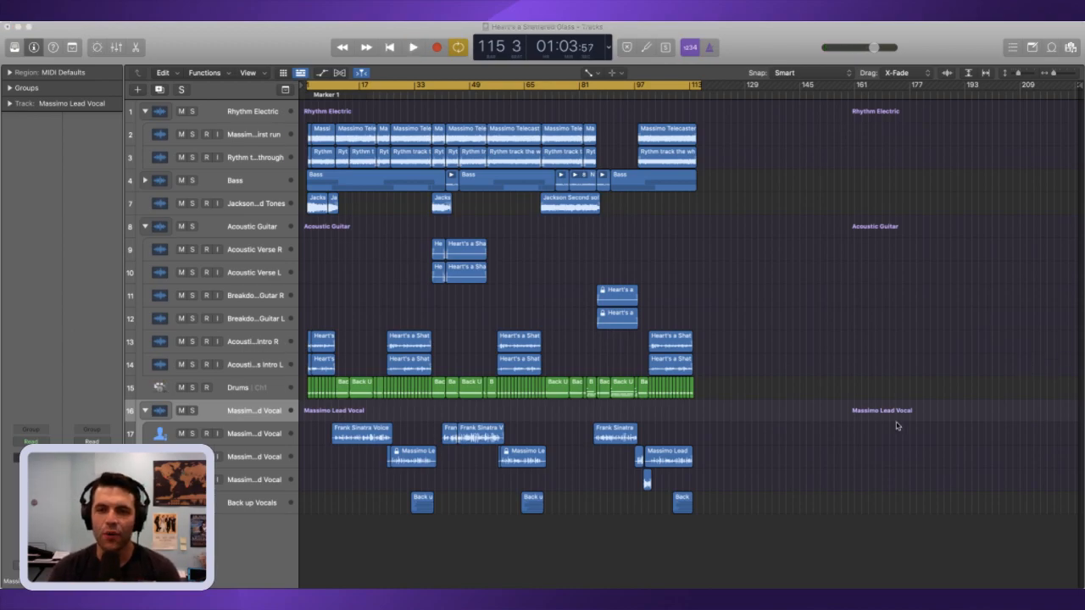
key("Return")
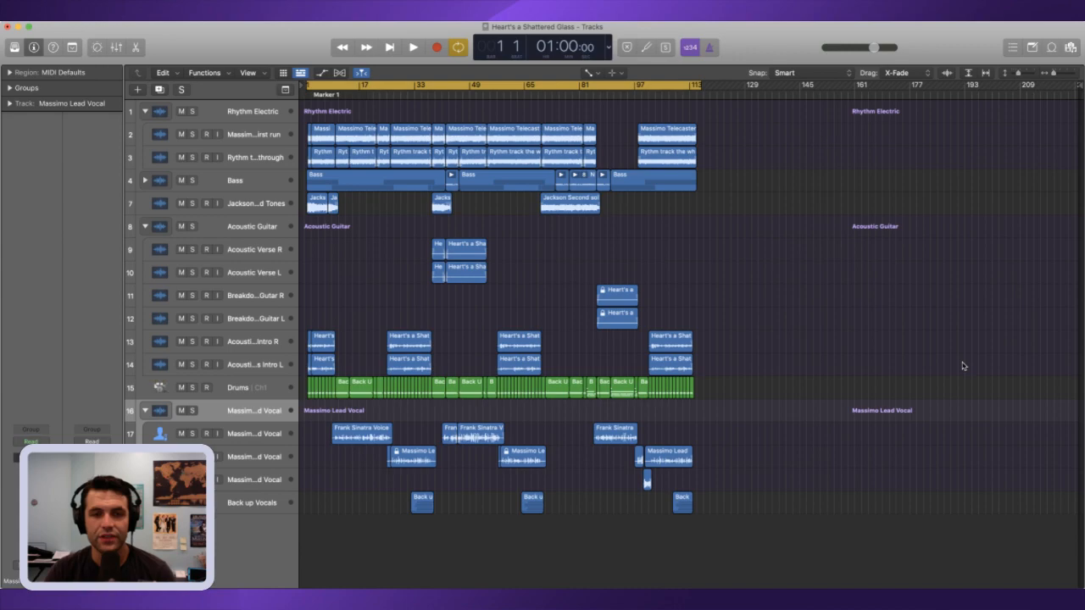
left_click(458, 89)
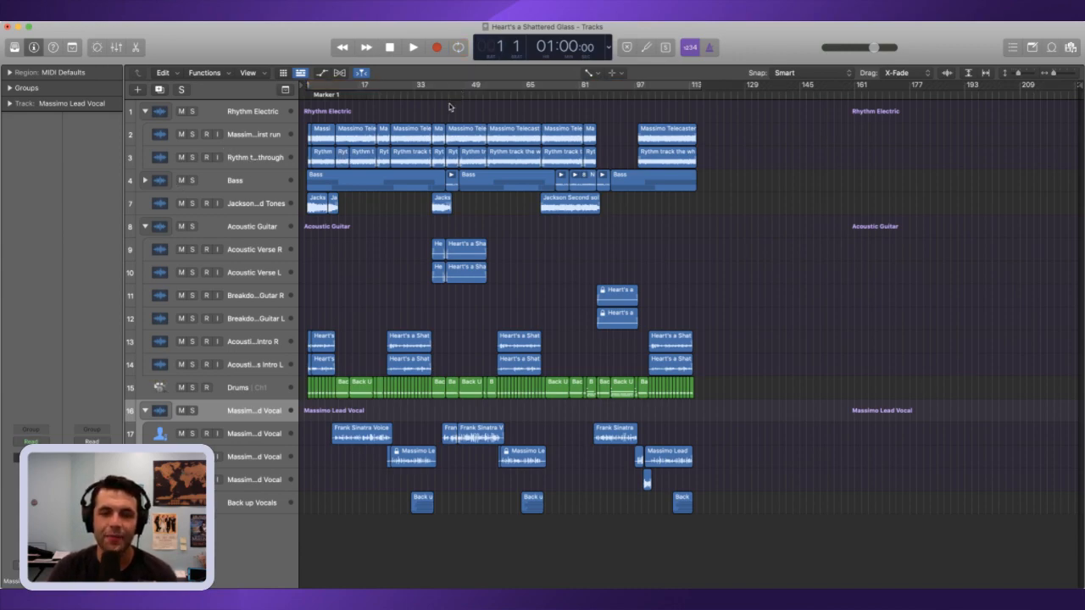
Step: Audition the song from around bar 22 to locate the start of the first chorus, stopping at bar 26
left_click(413, 101)
left_click_drag(413, 100, 378, 106)
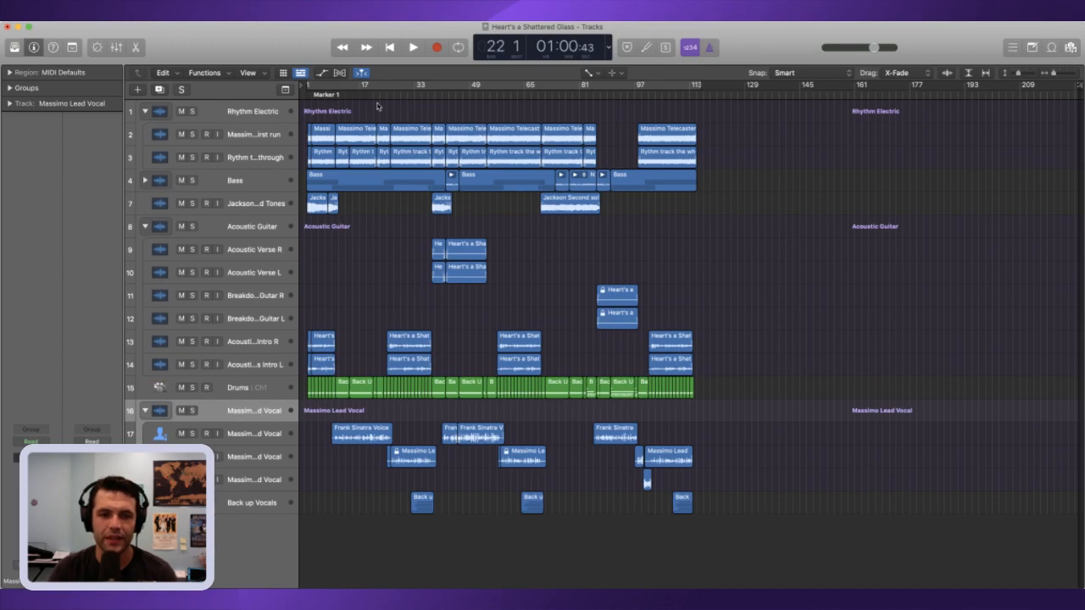
key("space")
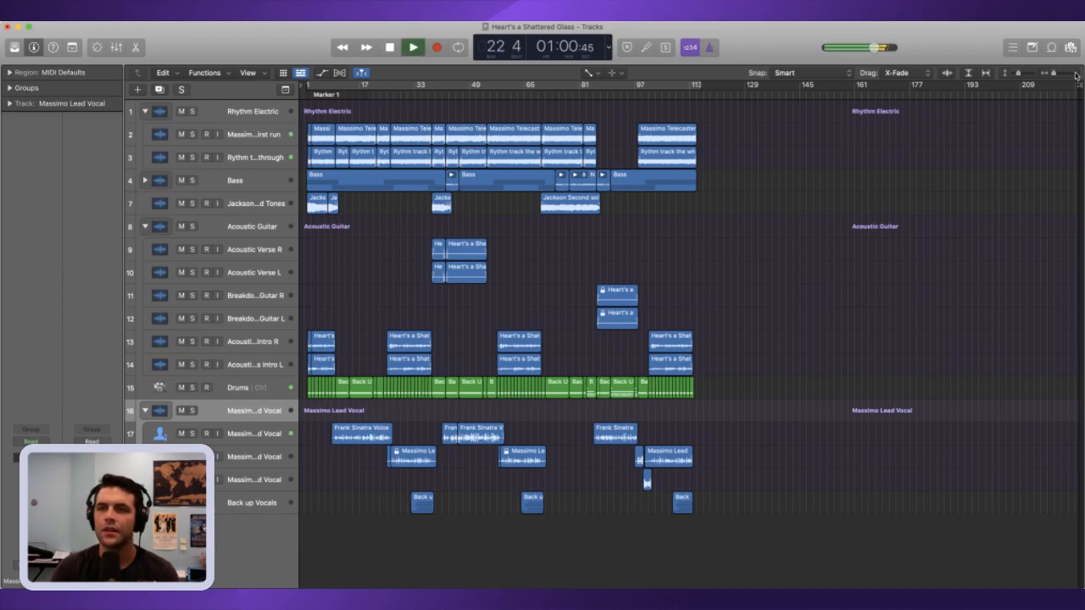
key("super+Right")
key("super+Right")
key("super+Right")
key("super+Right")
key("space")
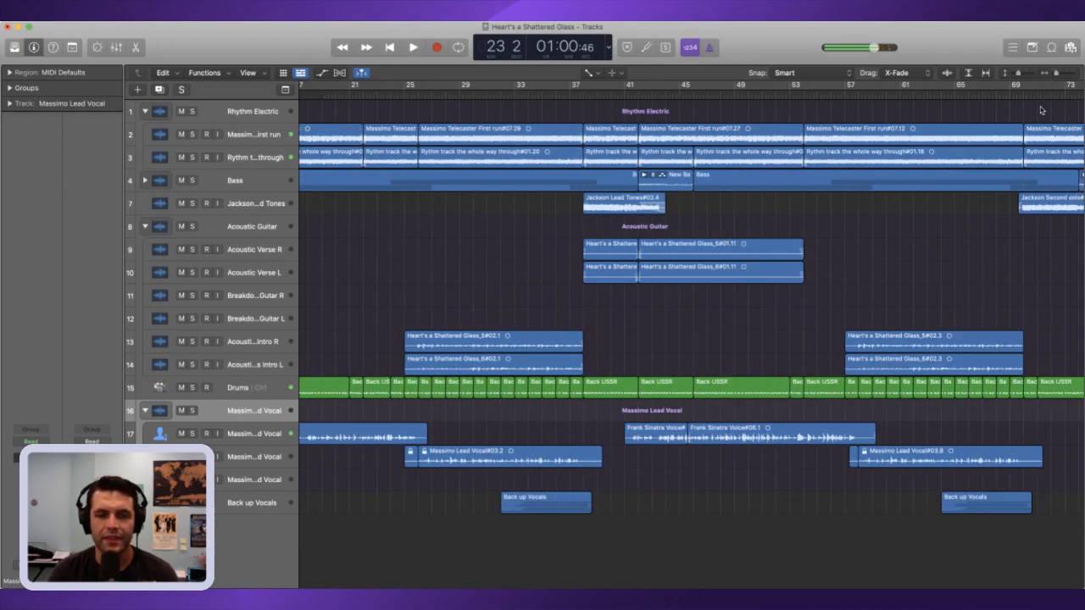
scroll(628, 277, "left", 3)
left_click(297, 96)
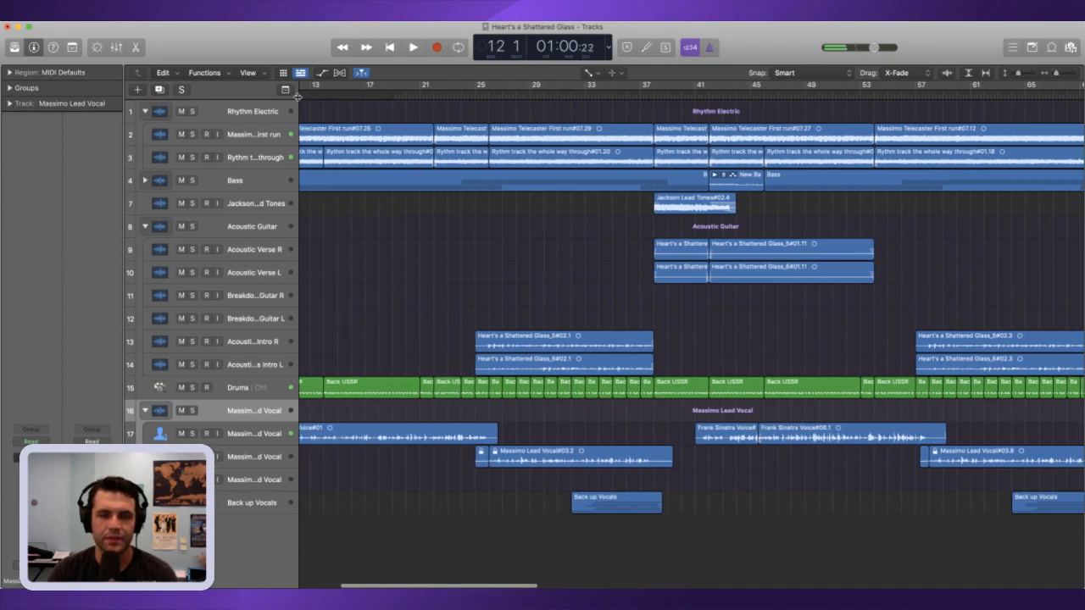
key("space")
left_click(434, 96)
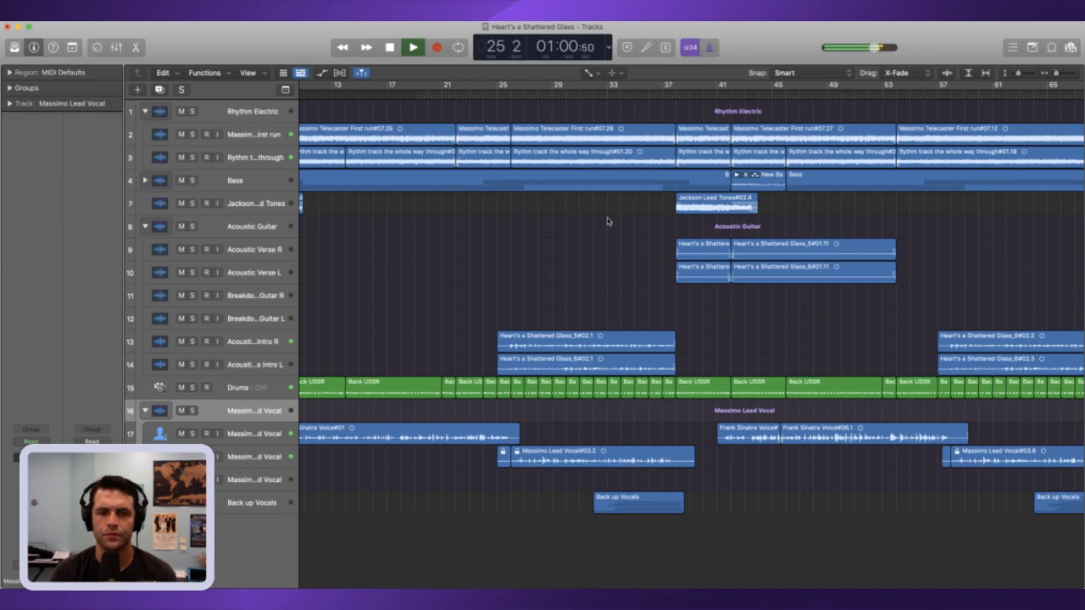
key("space")
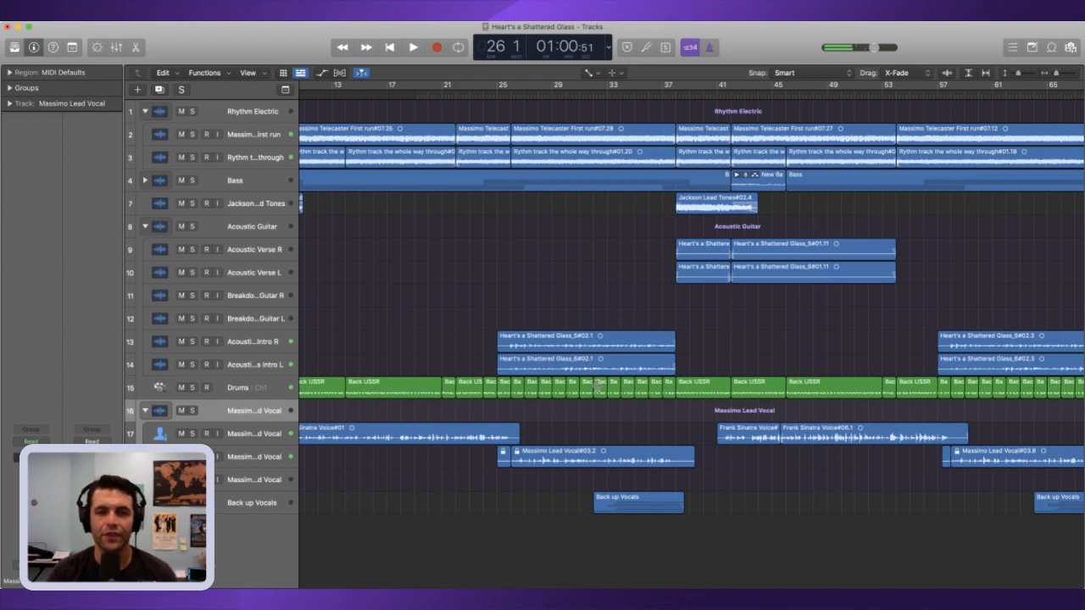
Step: Advance the playhead to bar 27, play on through the chorus and stop at bar 34 as the split point
key("period")
key("period")
key("period")
key("period")
key("period")
key("period")
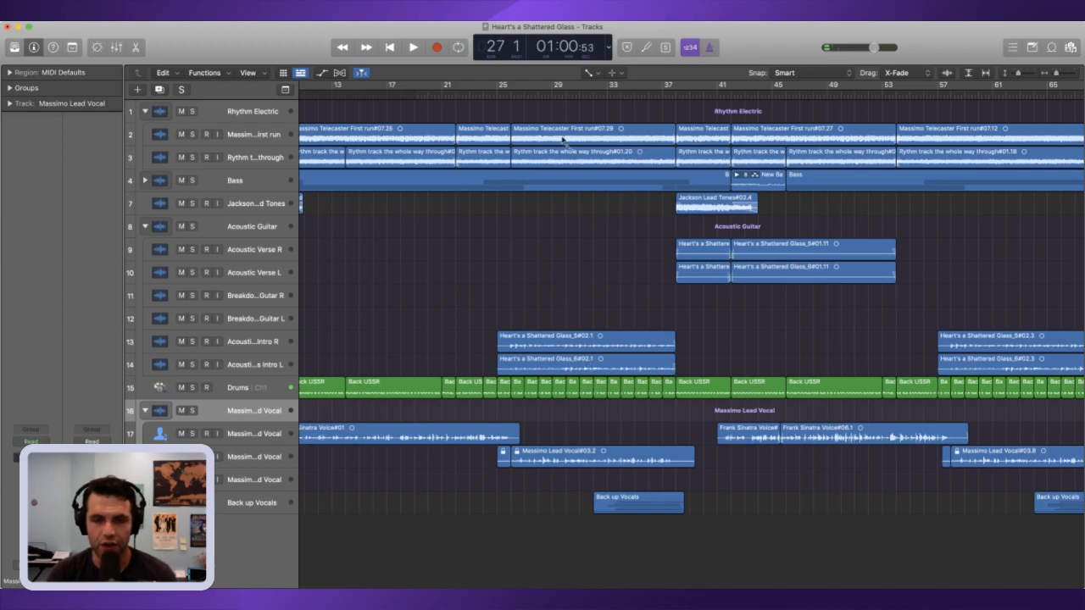
key("space")
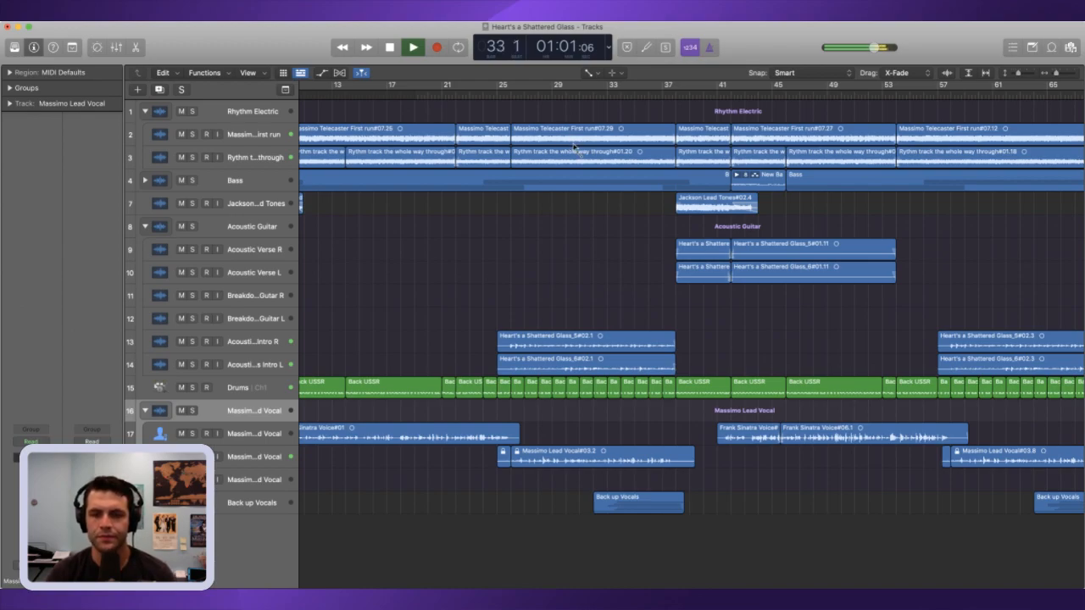
key("space")
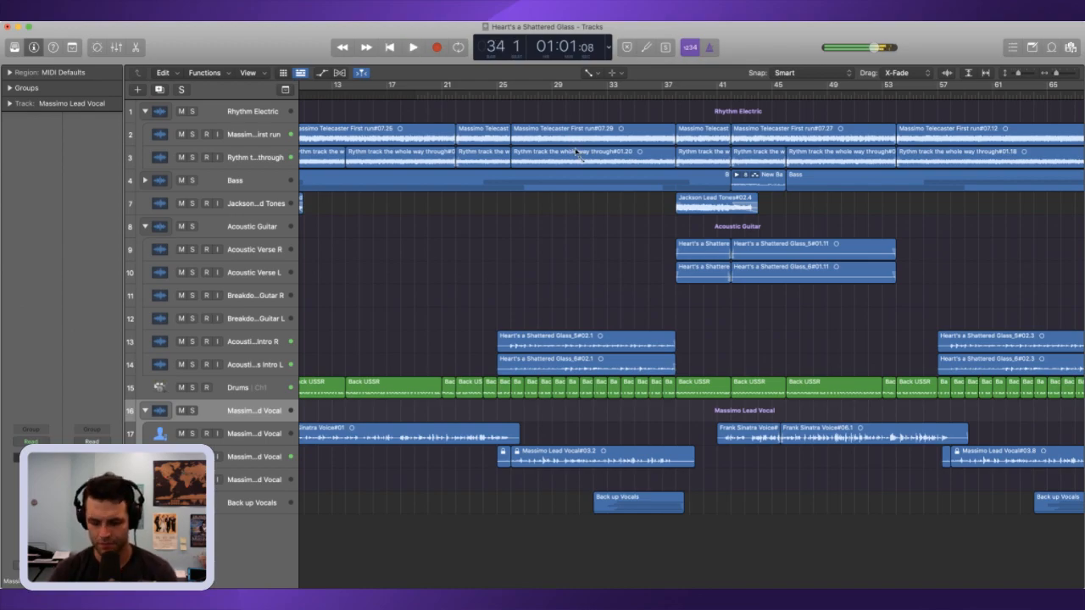
Step: Expand the Bass track stack to show its chorus and verse DI tracks
left_click_drag(628, 555, 651, 121)
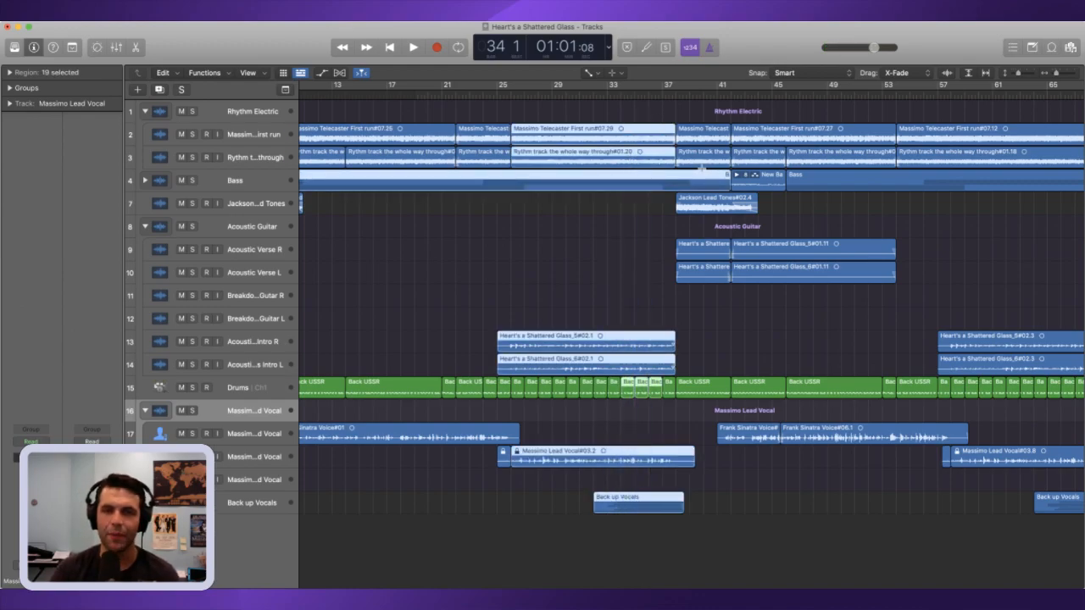
left_click(228, 183)
left_click(146, 181)
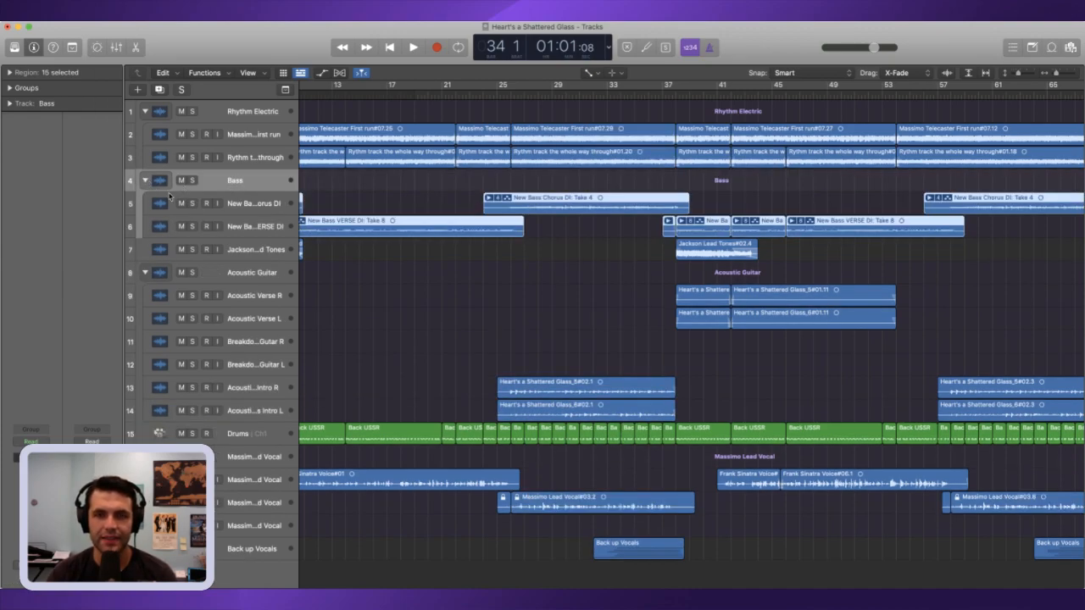
key("super+z")
key("super+shift+z")
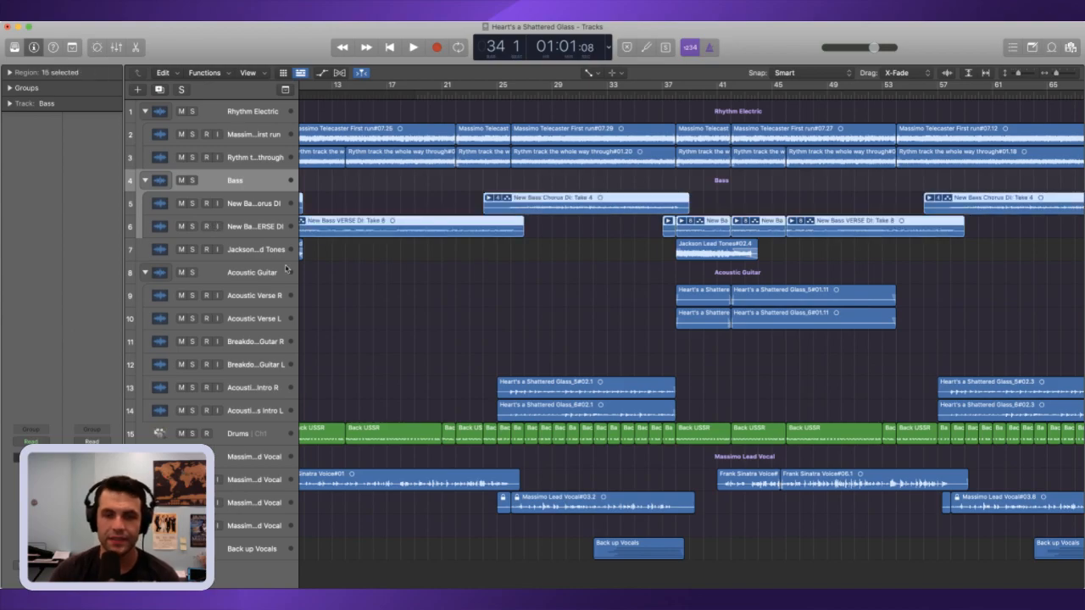
Step: Split the first chorus regions on the guitar, bass, acoustic intro and lead vocal tracks at bar 34
left_click_drag(656, 571, 600, 158)
left_click_drag(591, 575, 523, 100)
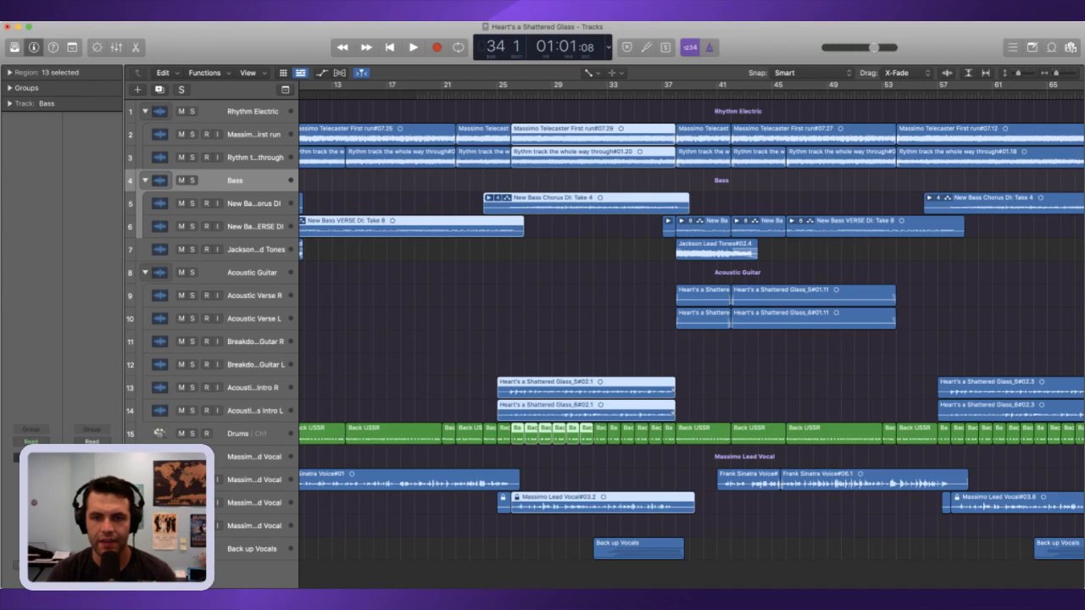
key("space")
key("space")
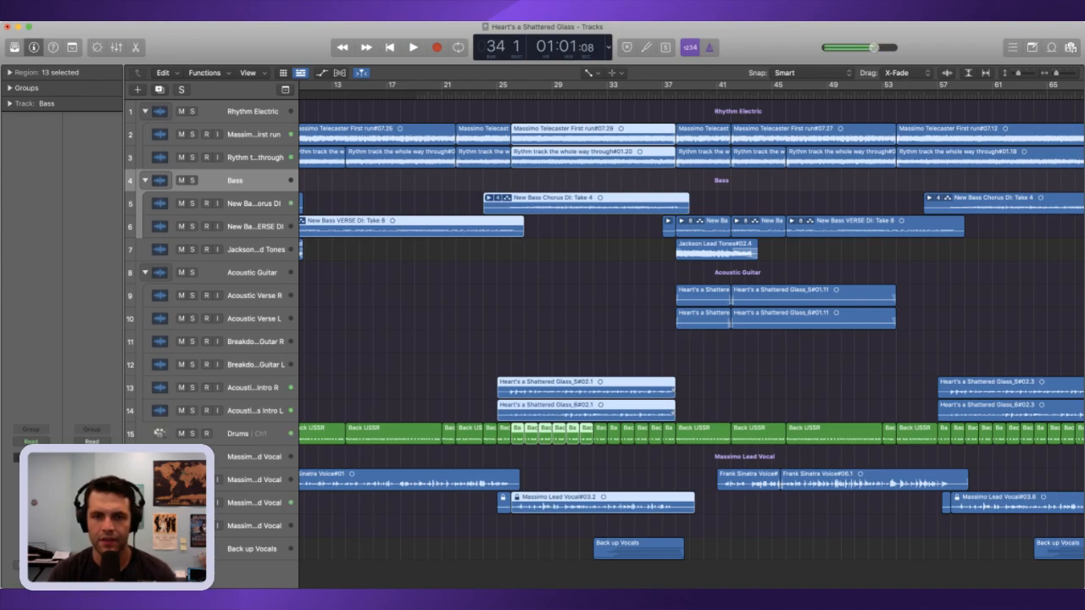
key("super+t")
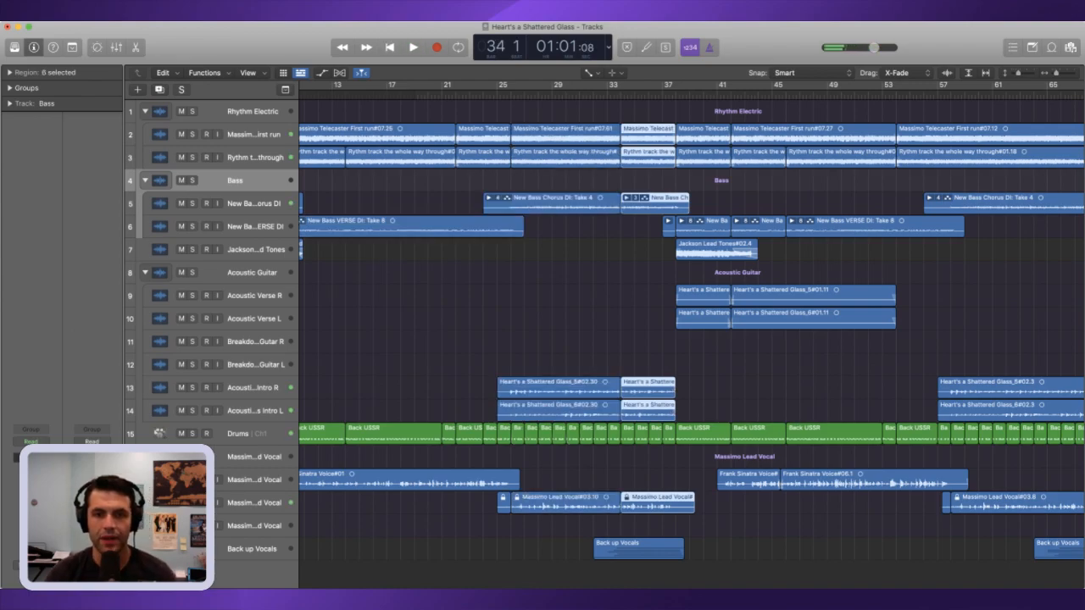
left_click(610, 527)
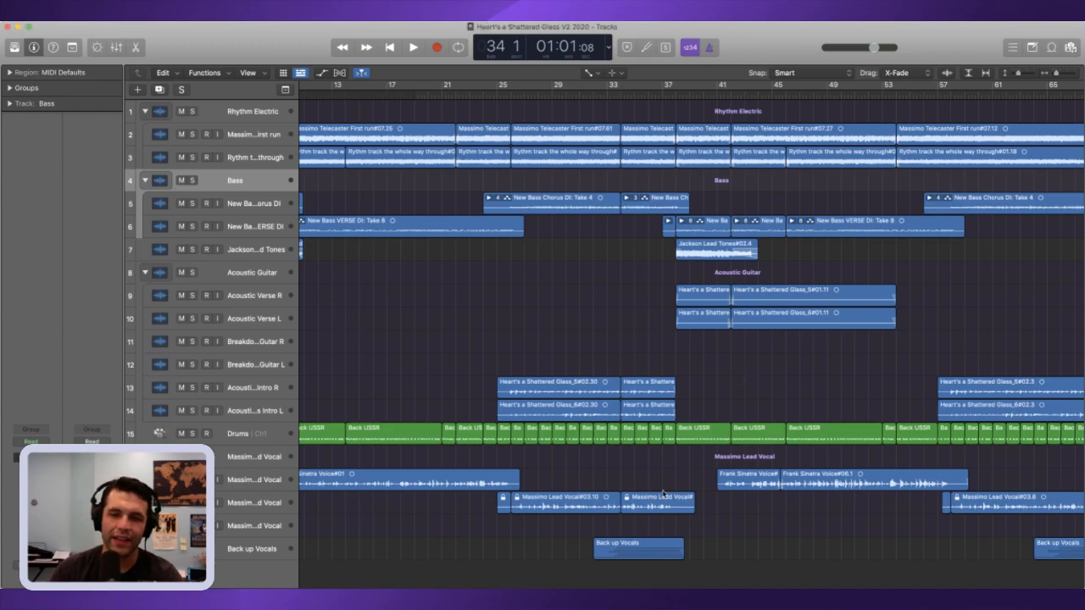
Step: Delete the chorus regions between bars 26 and 34, including the leftover drum region, but keep the backup vocals
left_click_drag(617, 528, 532, 117)
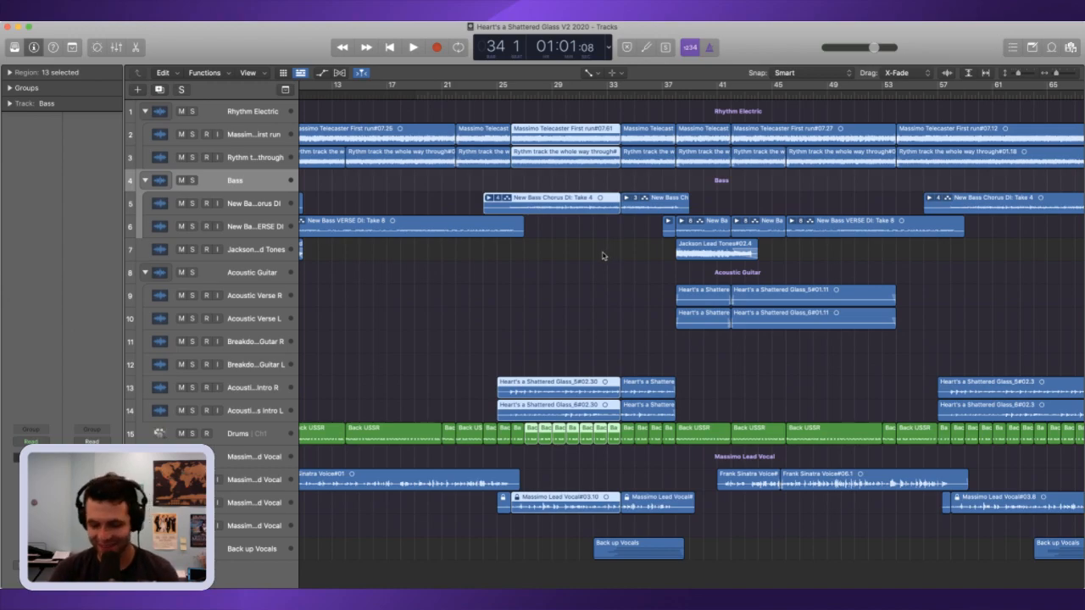
key("Delete")
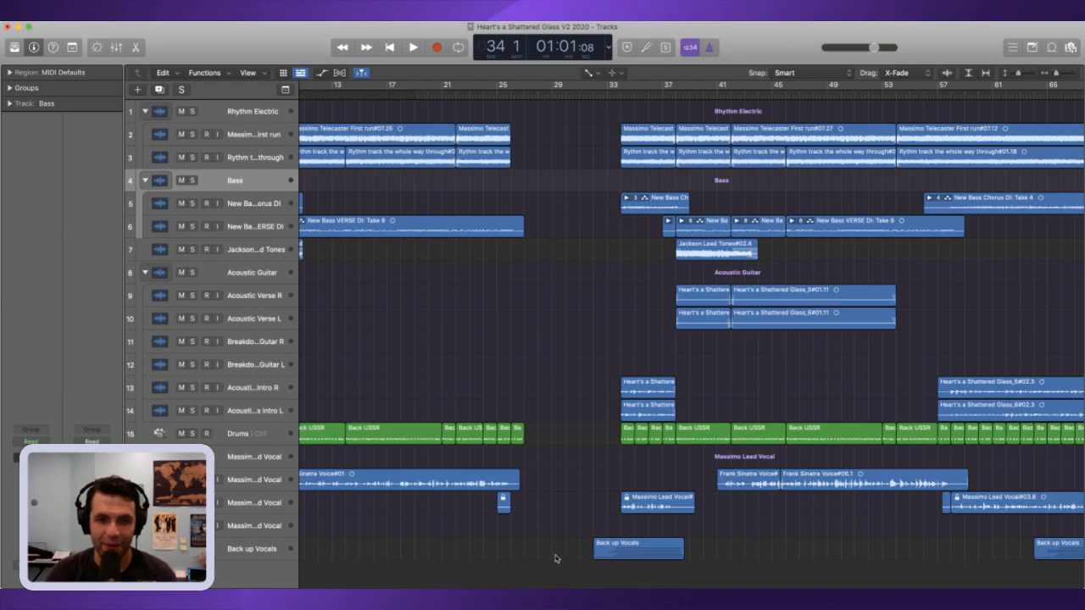
left_click_drag(548, 464, 512, 402)
key("Delete")
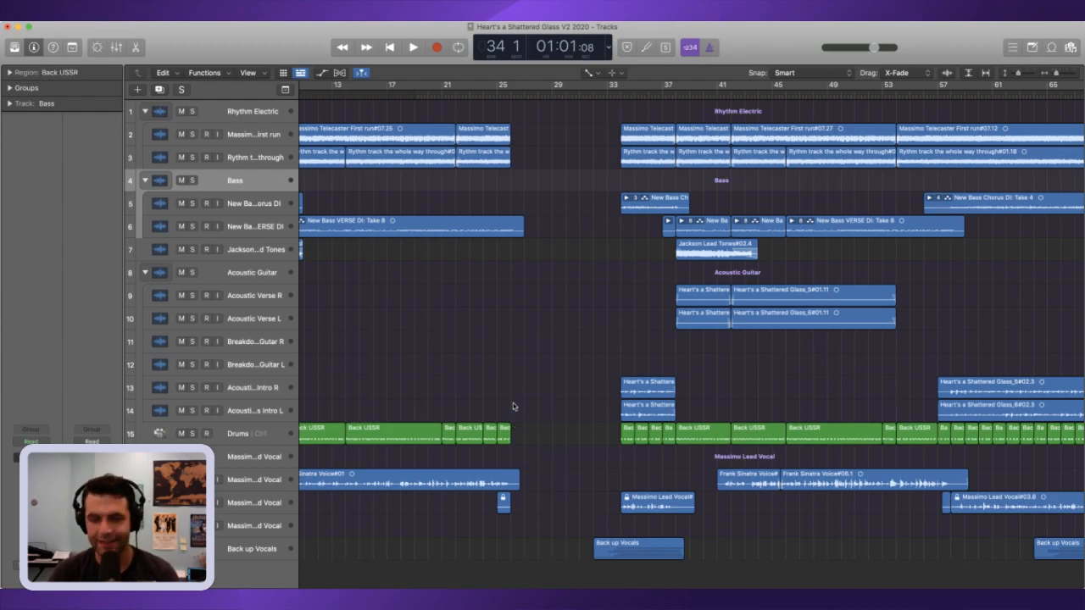
Step: Split the New Bass VERSE DI region at bar 26 and remove the piece that overhangs into the gap
left_click(503, 94)
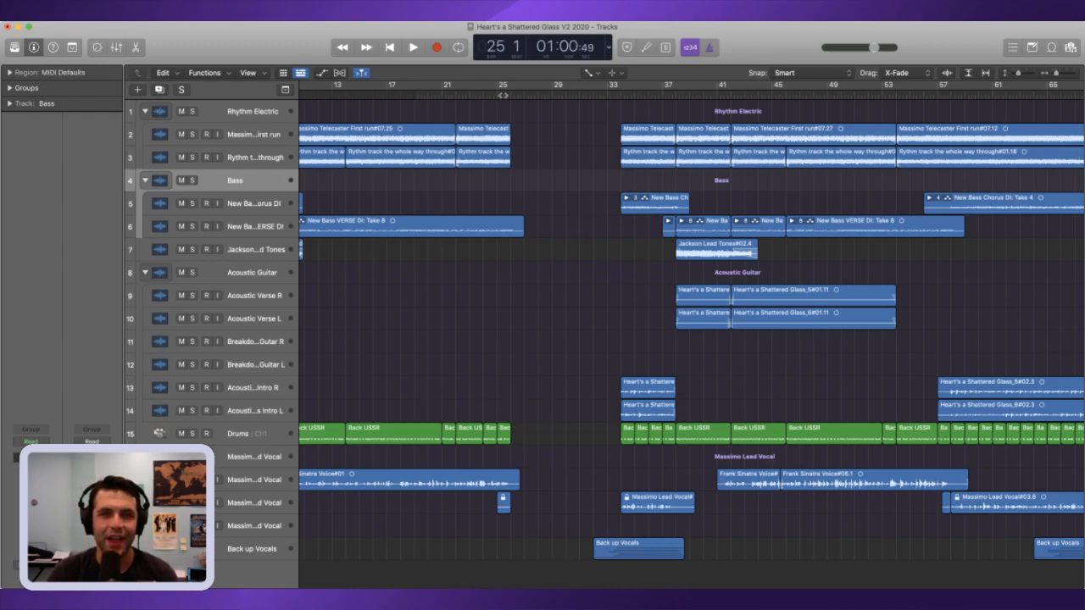
key("space")
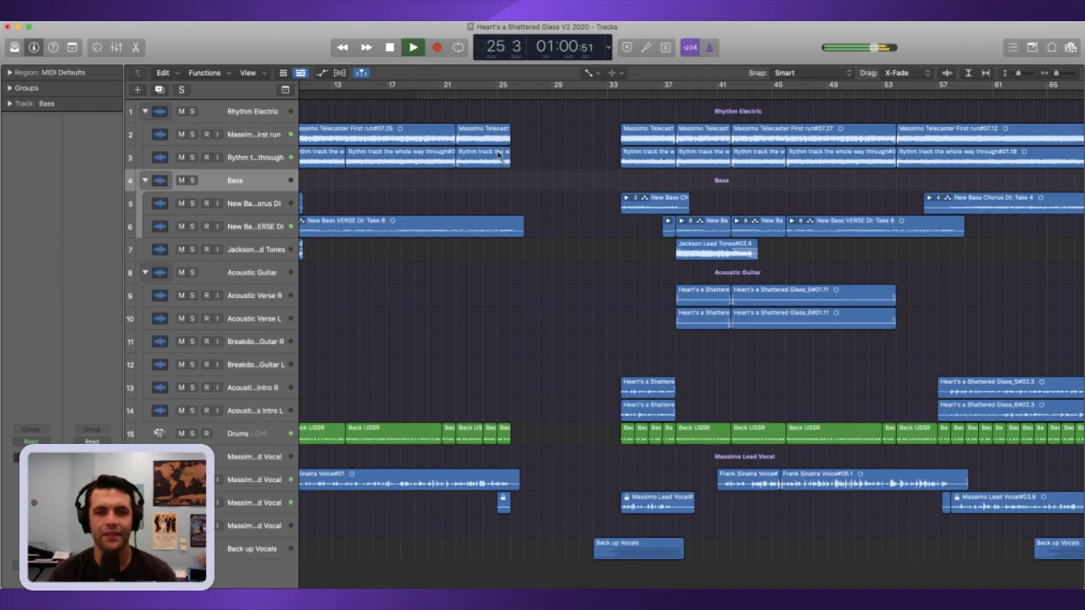
key("space")
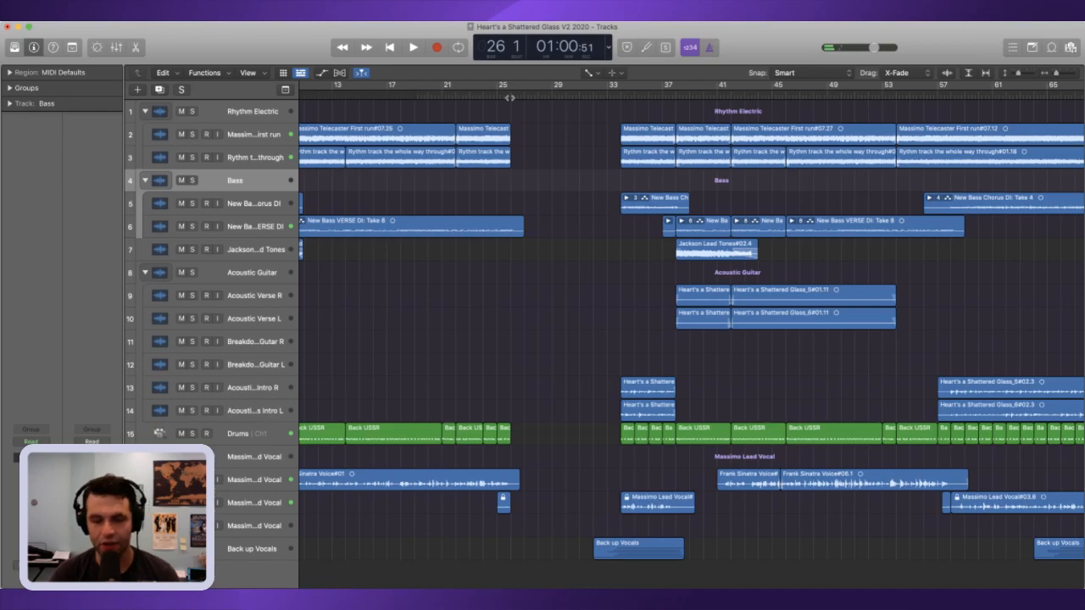
left_click_drag(549, 272, 523, 197)
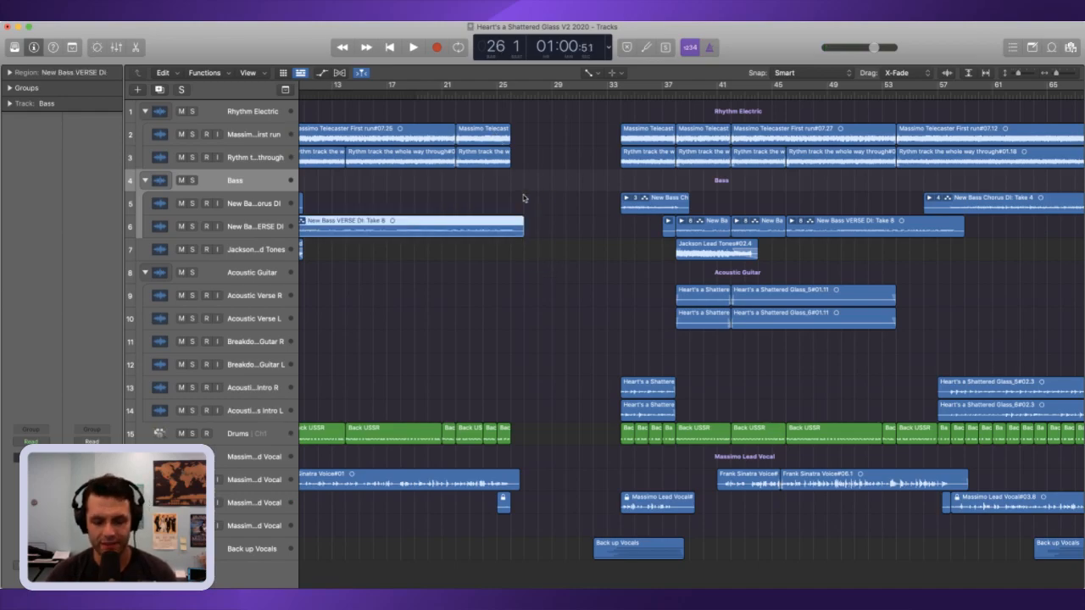
left_click(583, 222)
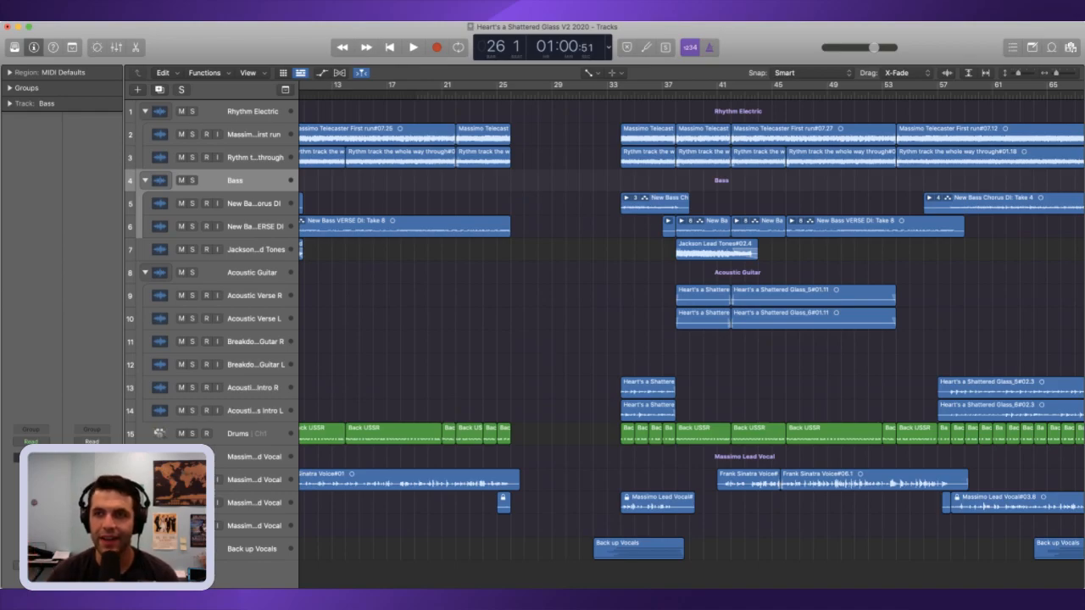
Step: Select every region after the gap, including the backup vocals, and move the selection to the playhead at bar 26
left_click_drag(1056, 76, 1043, 74)
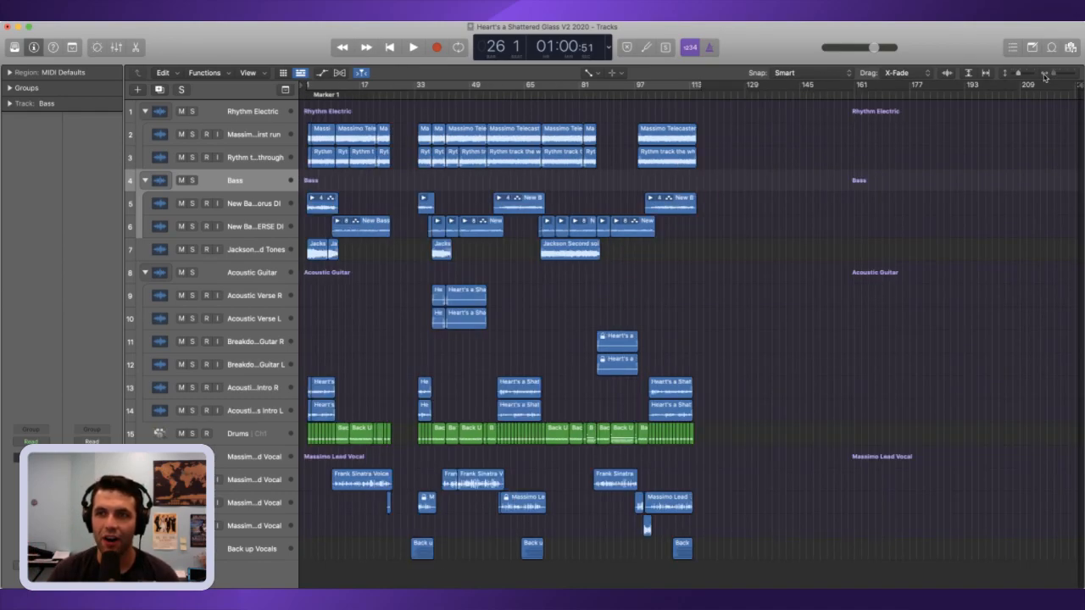
left_click_drag(783, 557, 414, 99)
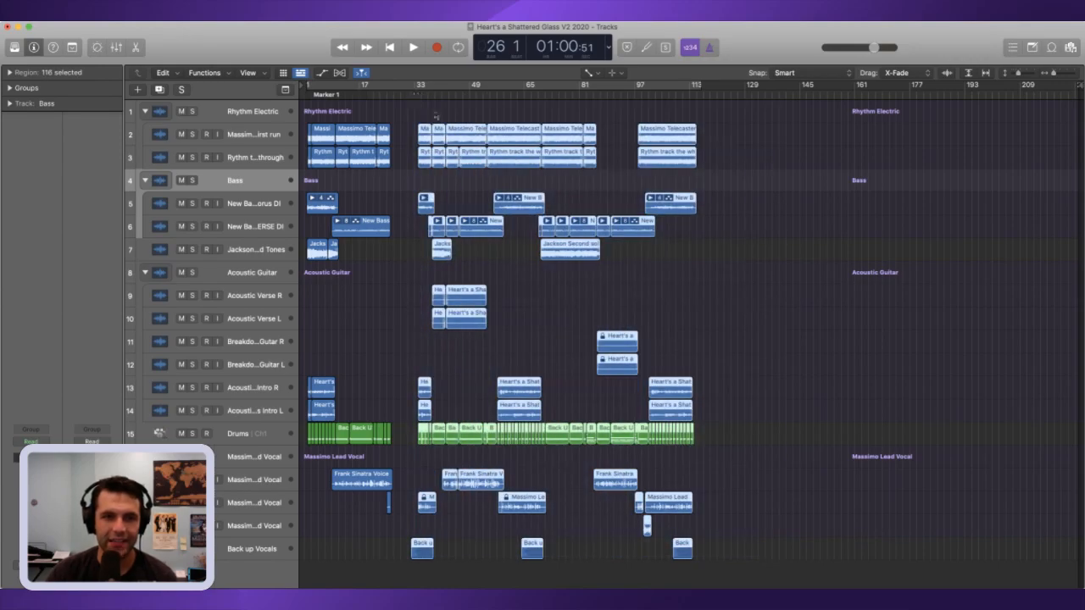
left_click(1053, 74)
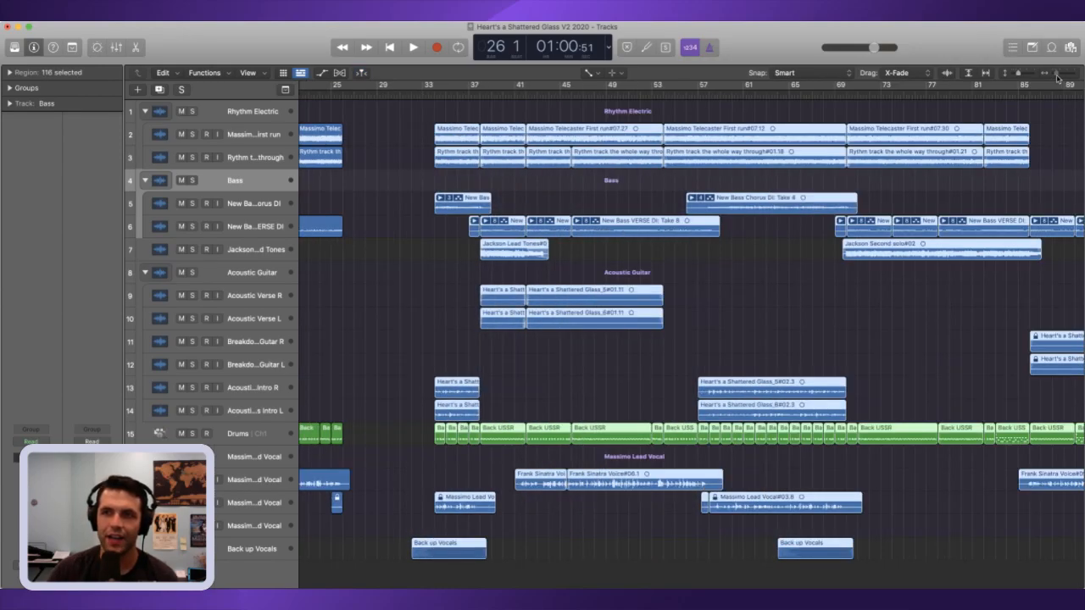
scroll(557, 415, "left", 1)
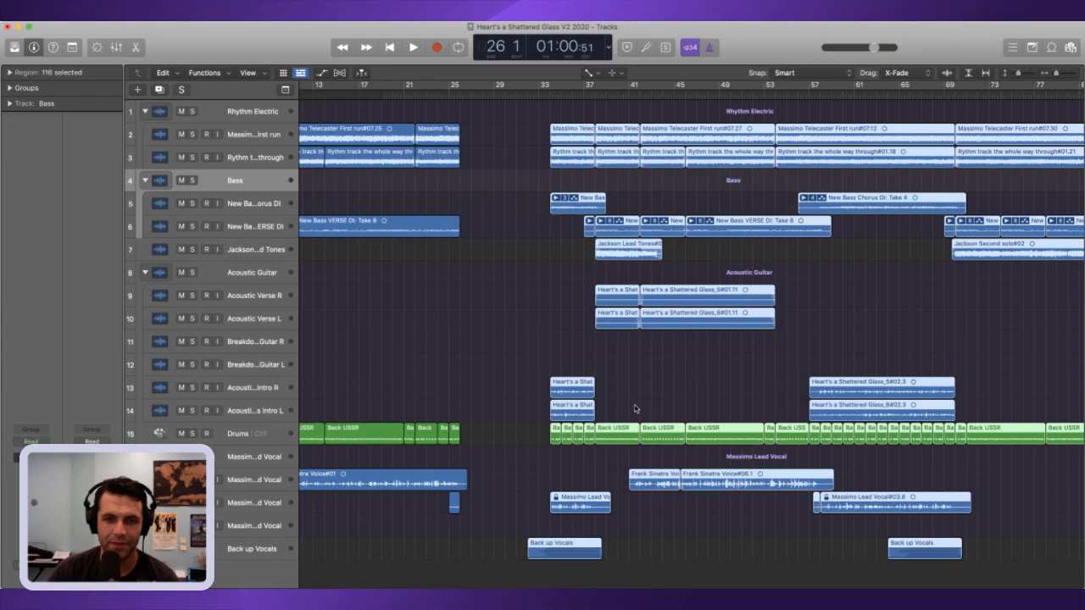
key("semicolon")
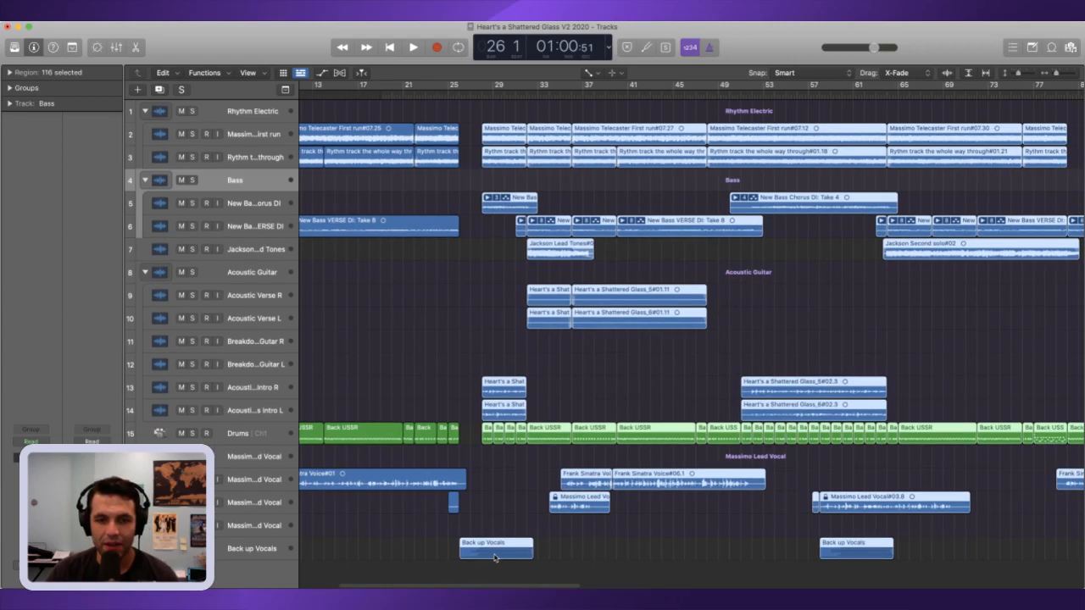
Step: Shift the selected regions two bars earlier so the drum and guitar regions start at bar 26
mouse_move(1055, 74)
left_mouse_down()
mouse_move(1043, 79)
mouse_move(1060, 76)
left_mouse_up()
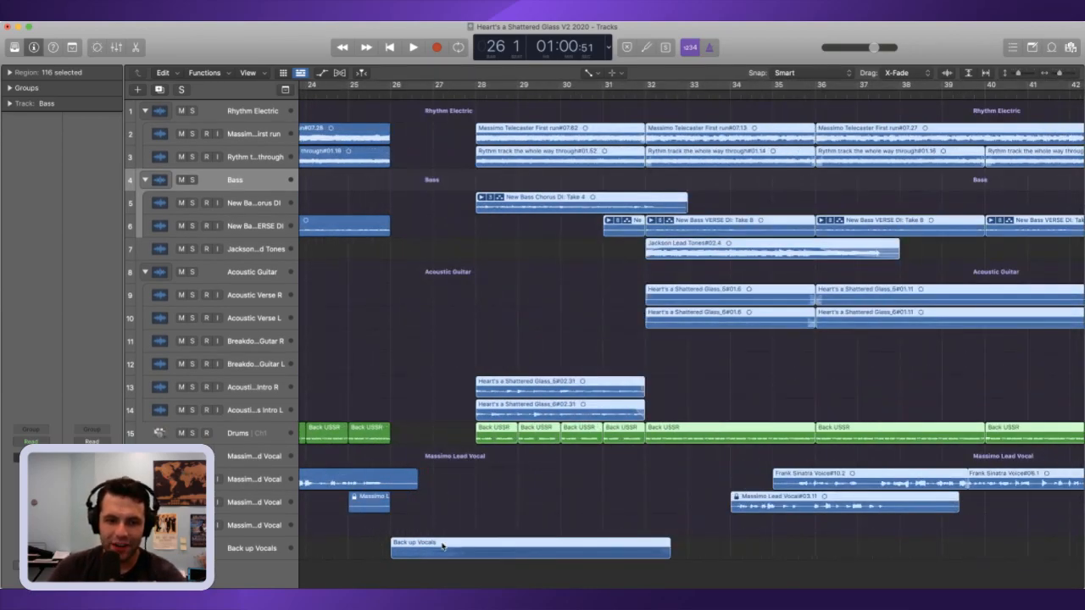
scroll(458, 556, "left", 1)
left_click_drag(500, 434, 415, 431)
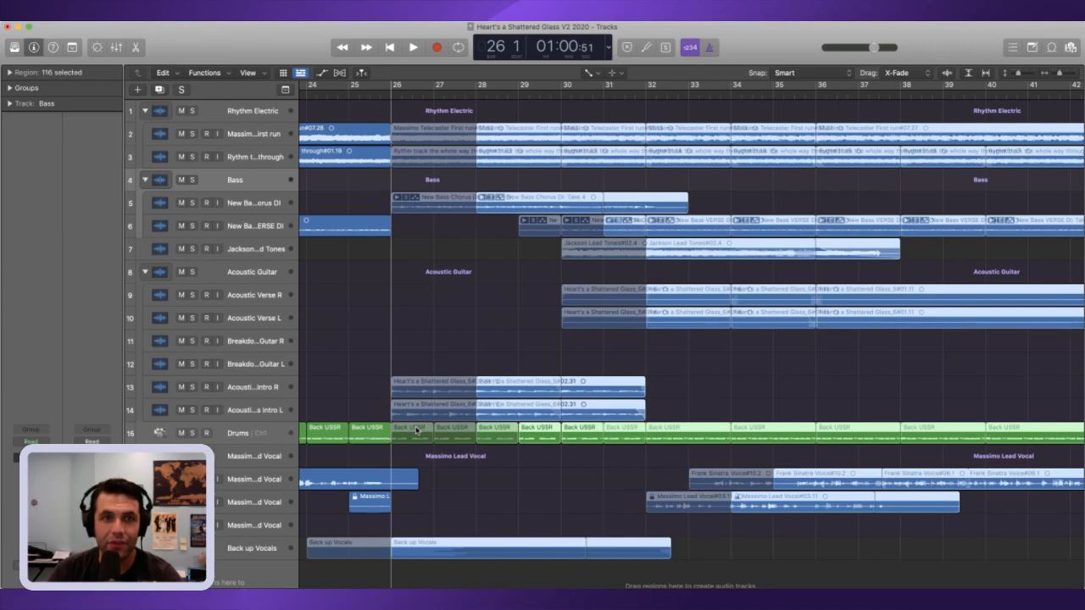
Step: Drop the moved regions at bar 26 and play the transition from bar 24
left_click_drag(416, 431, 415, 430)
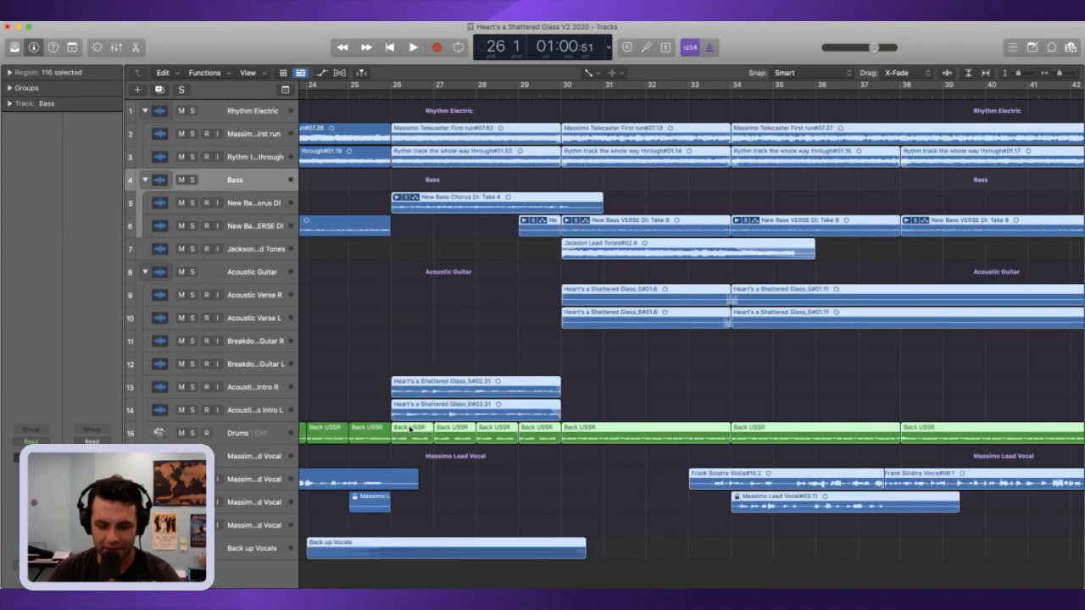
key("comma")
key("comma")
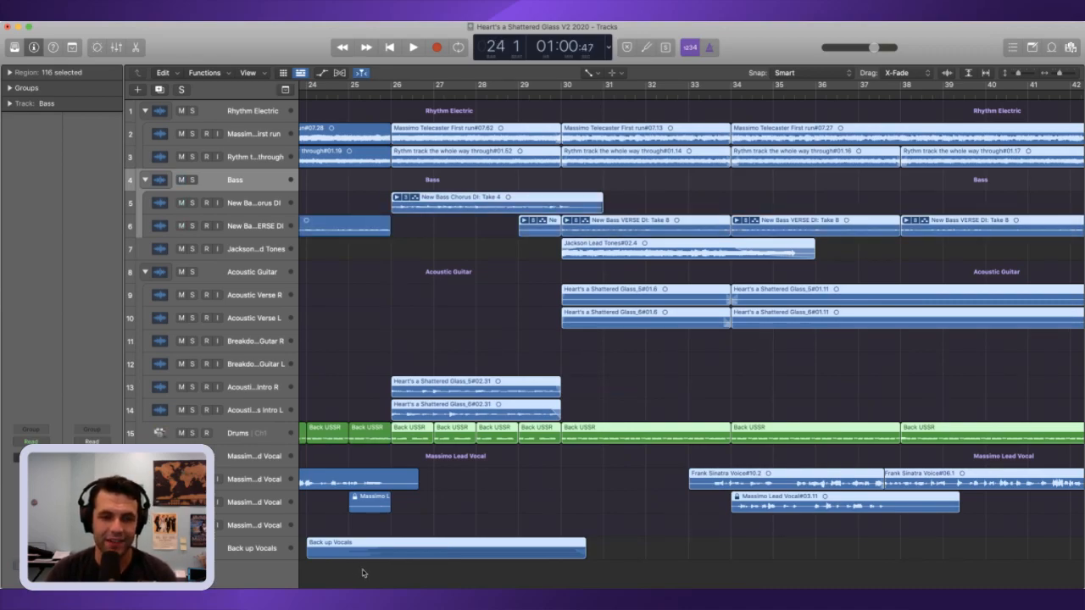
key("space")
Step: Delete the short lead vocal region between bars 25 and 26, then stop playback
left_click(382, 508)
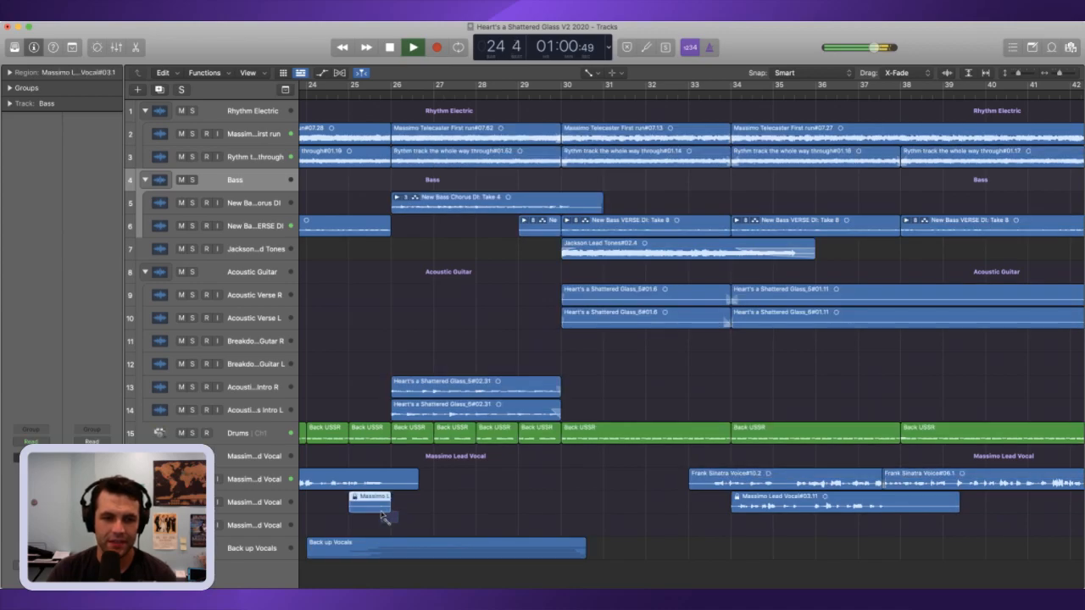
key("Delete")
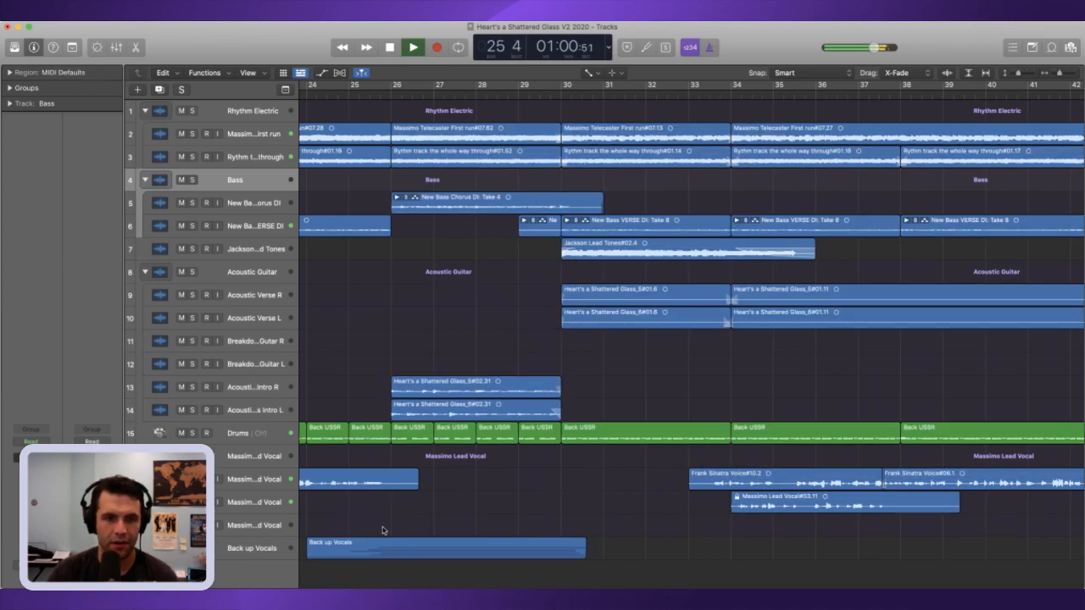
key("space")
Step: Undo the recent edits back to before the chorus regions between bars 26 and 34 were deleted
left_click_drag(381, 393, 395, 413)
key("super+z")
key("super+z")
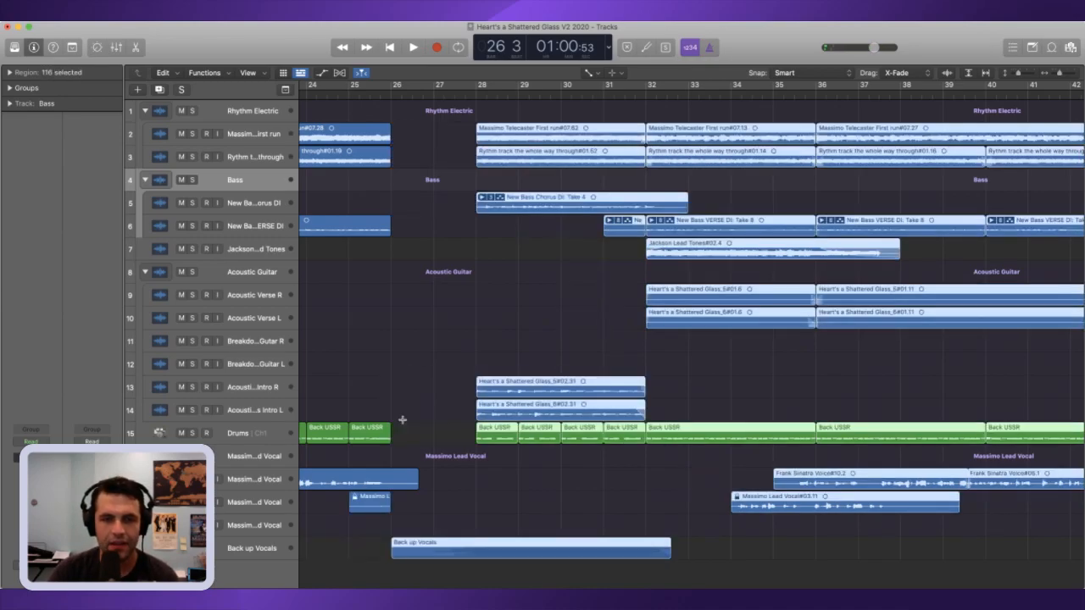
key("super+z")
key("super+z")
key("super+z")
key("super+z")
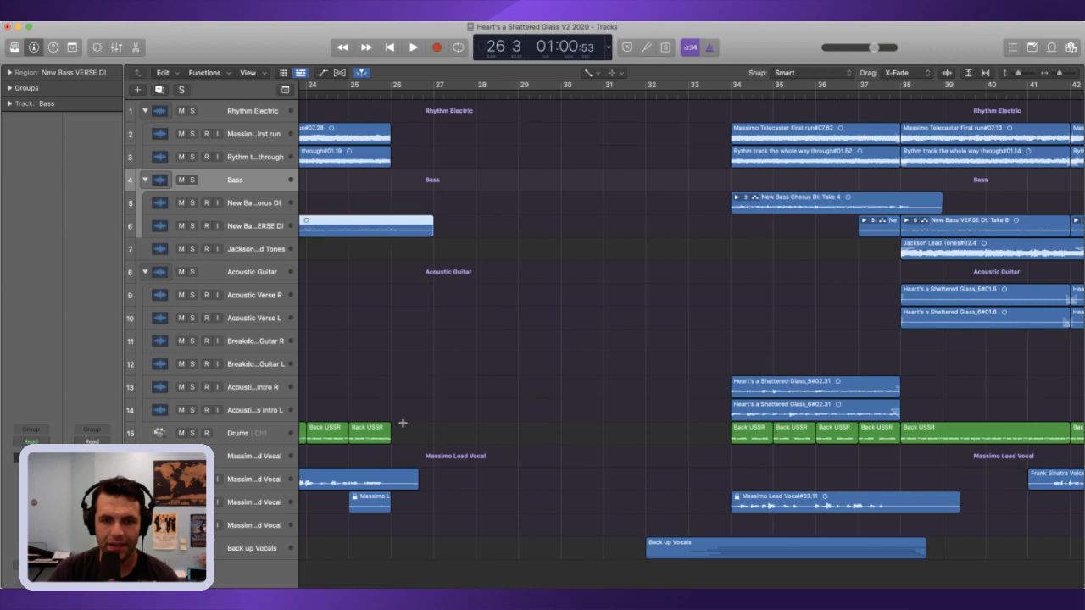
key("super+z")
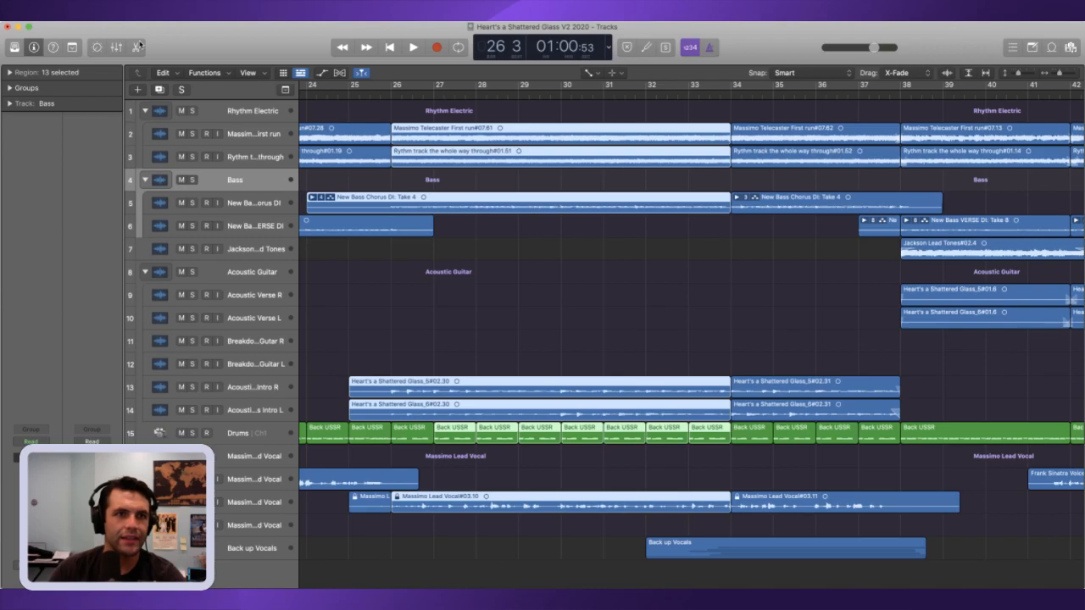
Step: Restore the undone chorus deletion, drum and bass trims, and region moves that bring the following regions to bar 26
key("Delete")
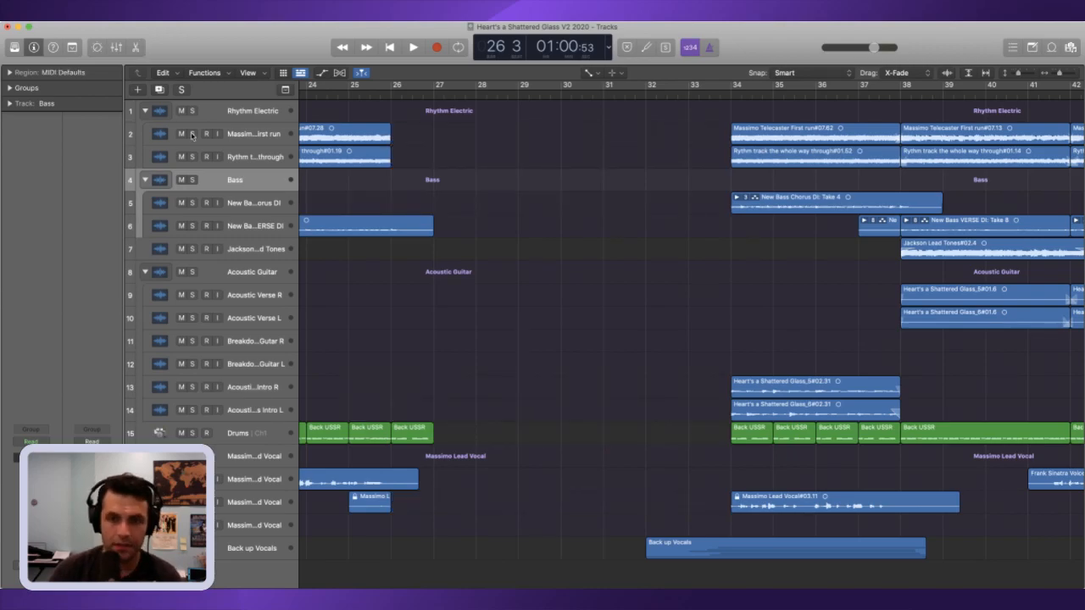
key("super+z")
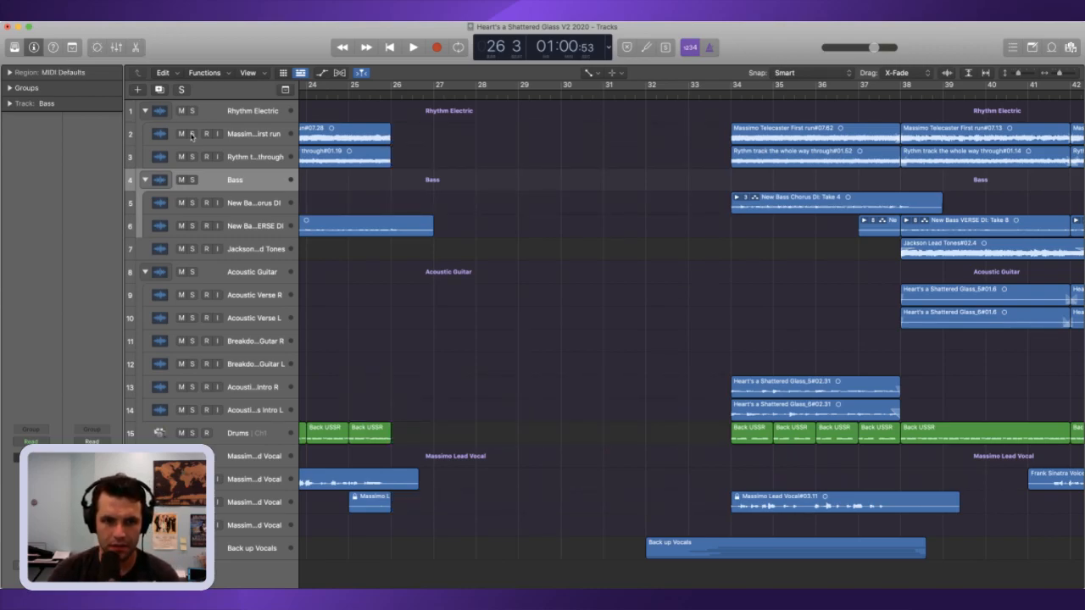
key("super+z")
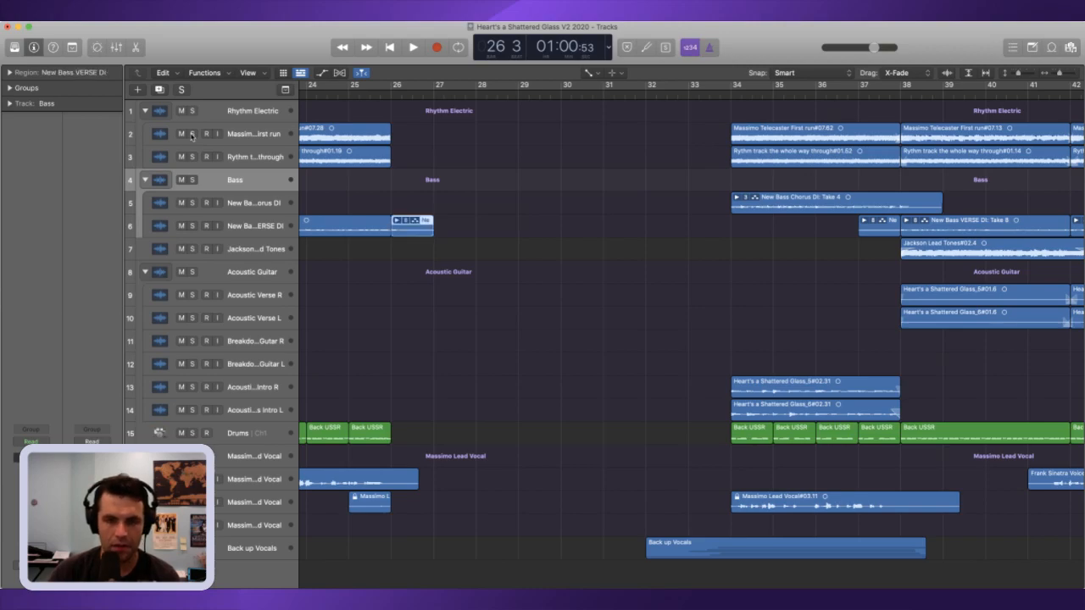
key("Delete")
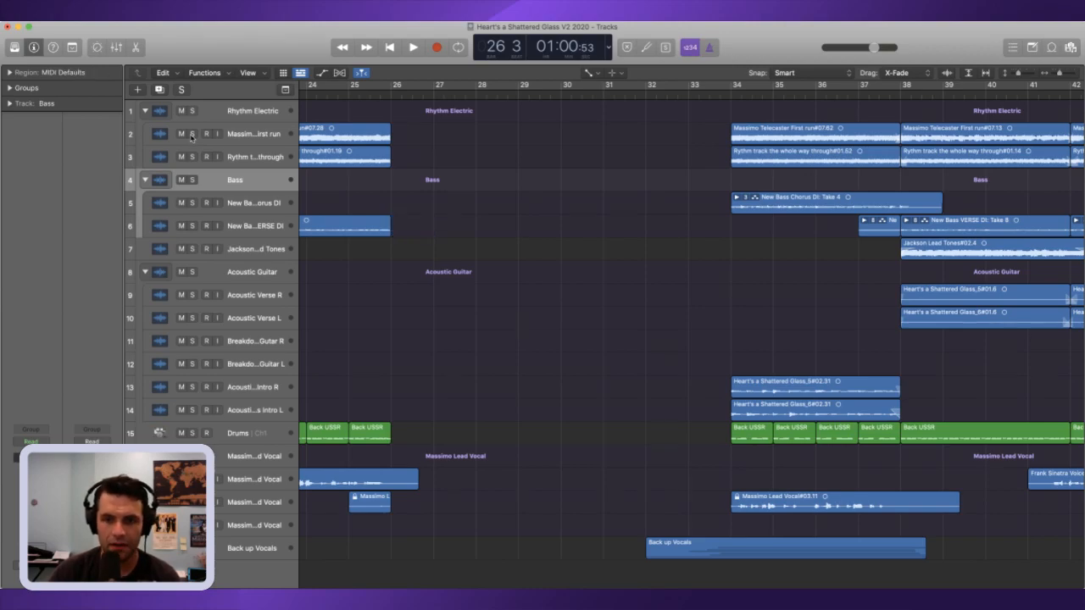
key("super+z")
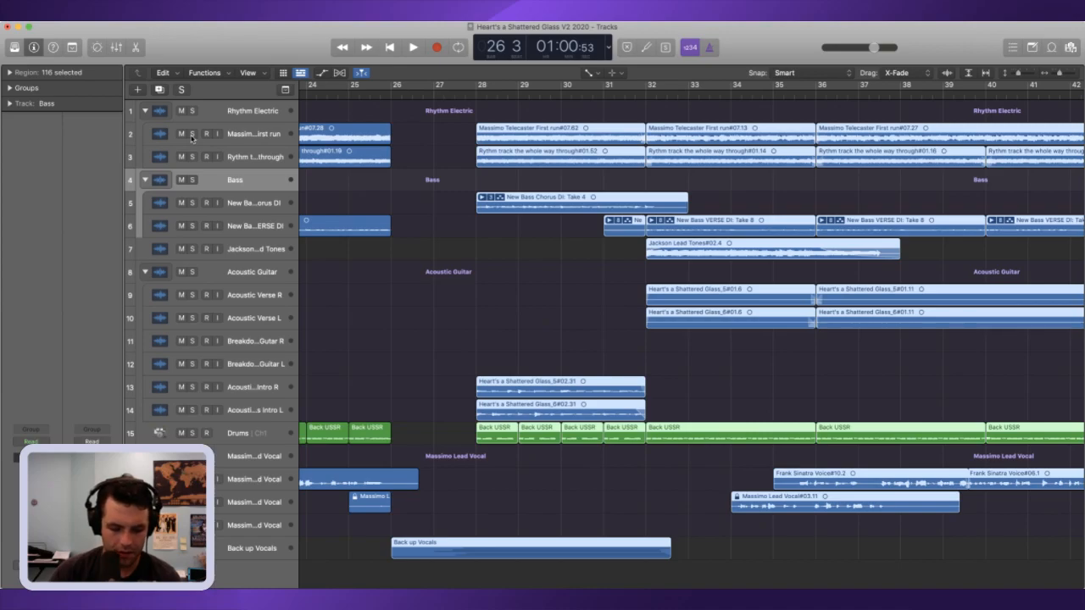
key("super+z")
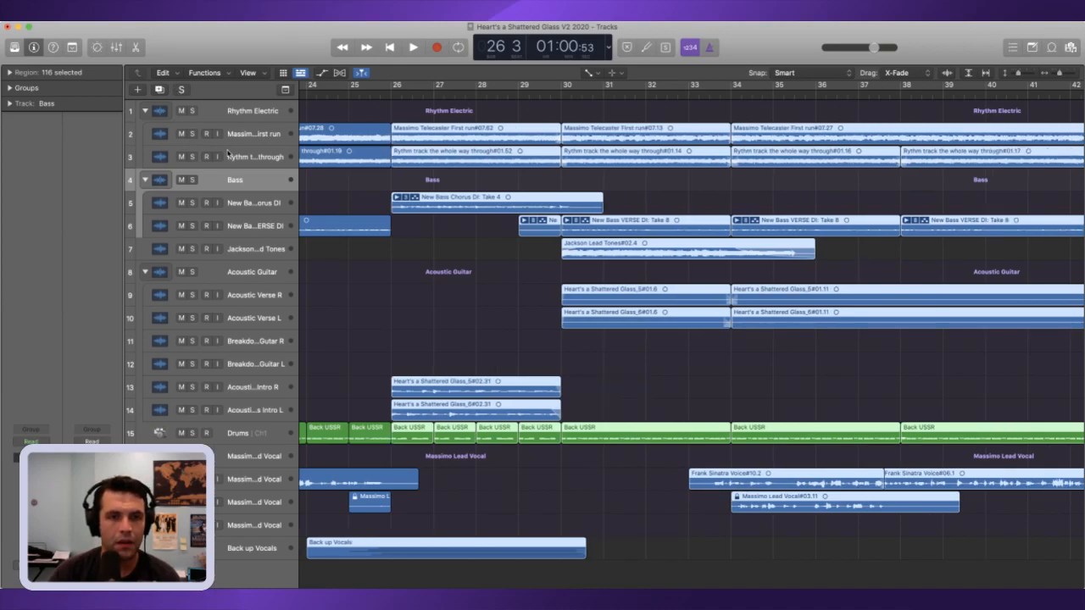
Step: Listen to the transition at bar 26, replaying it from between bars 24 and 25
key("space")
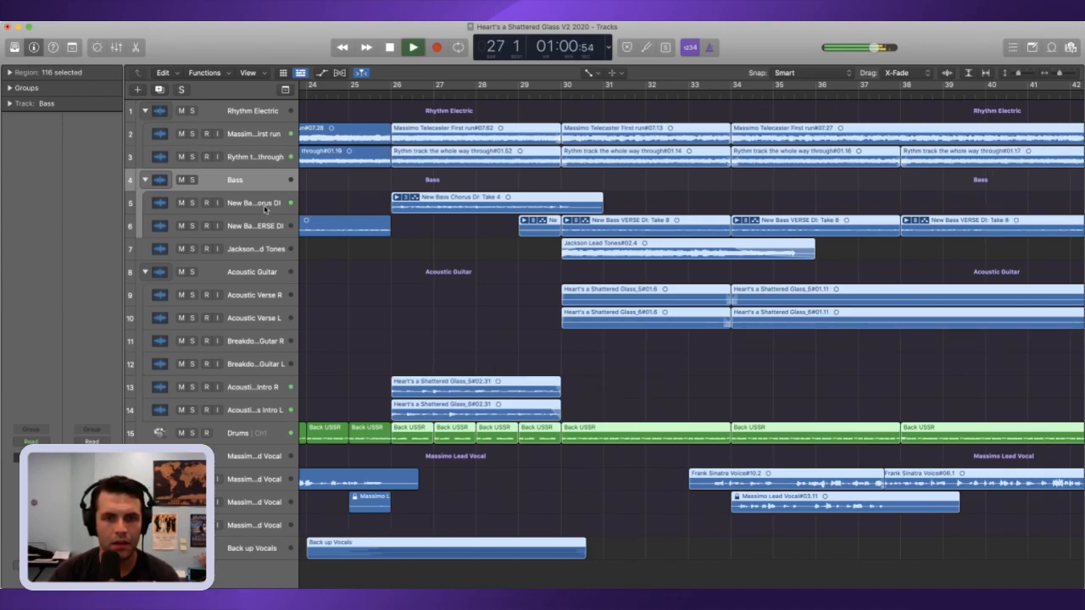
key("space")
left_click(338, 97)
key("space")
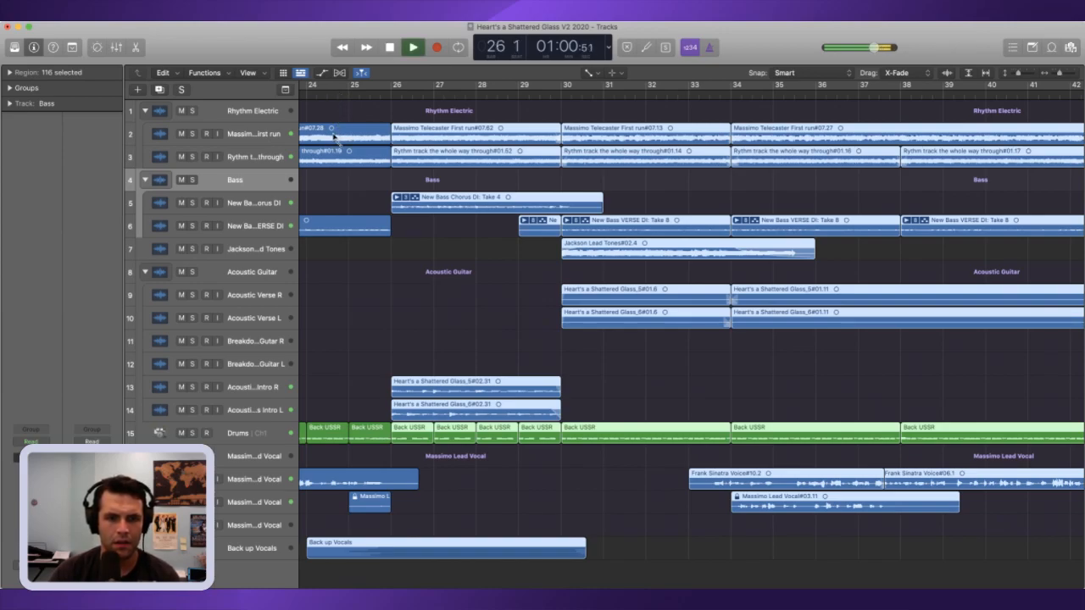
key("space")
Step: Try extending the short lead vocal region at bar 25 to about bar 32 and play it back
left_click(386, 503)
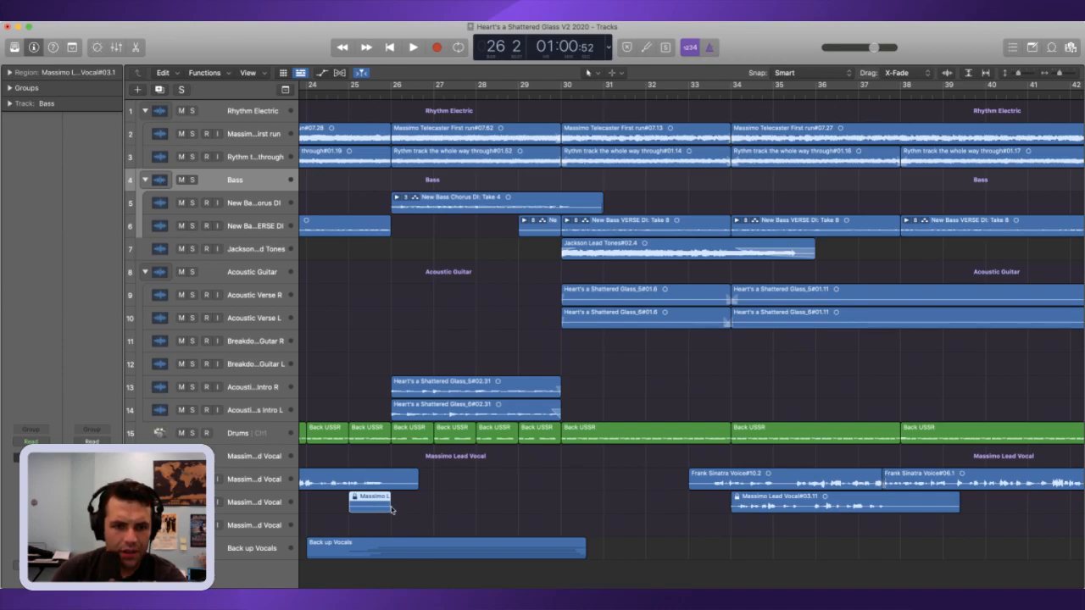
left_click_drag(391, 509, 653, 518)
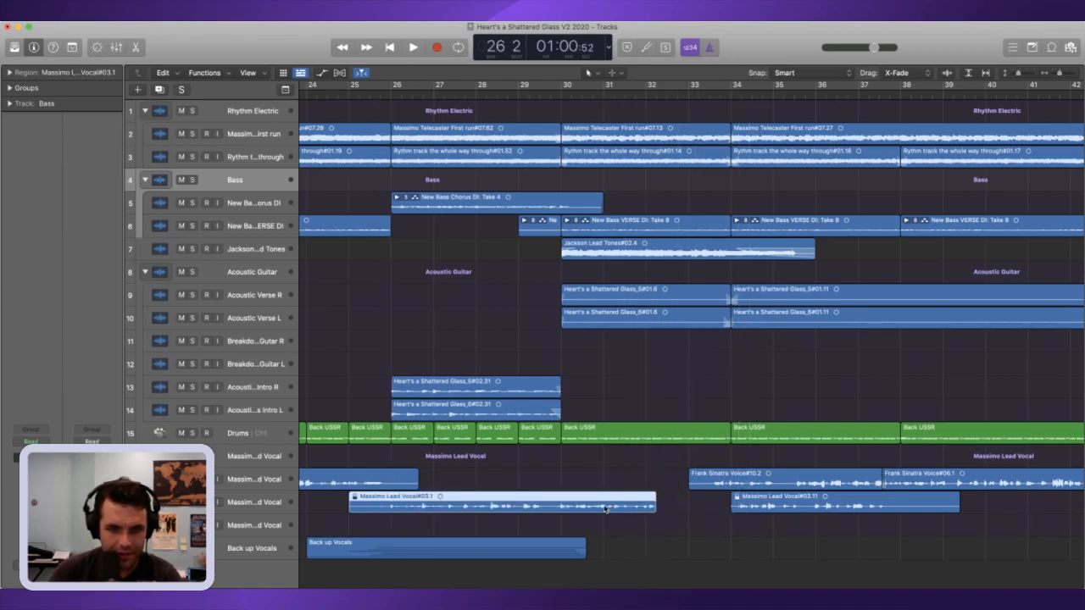
key("space")
key("space")
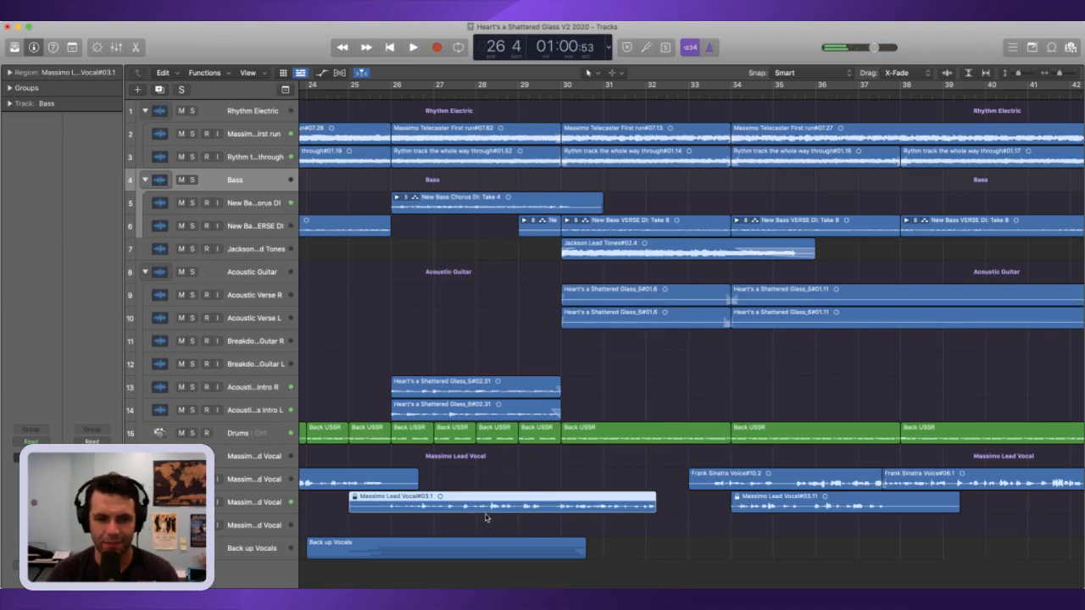
Step: Undo the lead vocal extension and all earlier edits back to before the chorus regions were deleted
key("super+z")
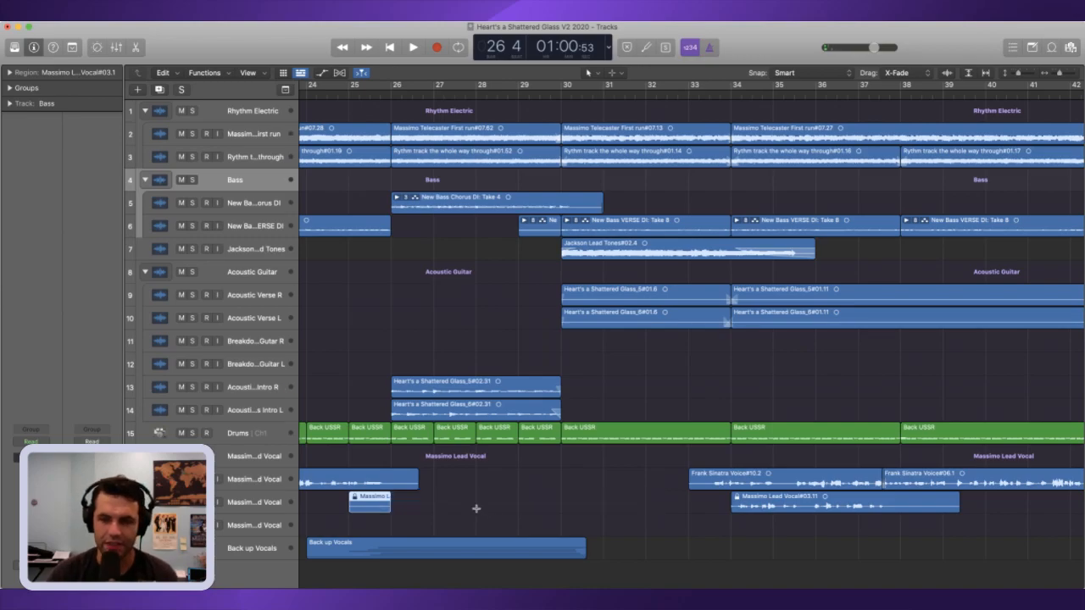
key("super+z")
key("super+z")
key("super+z")
key("super+z")
key("super+shift+z")
key("super+shift+z")
key("super+shift+z")
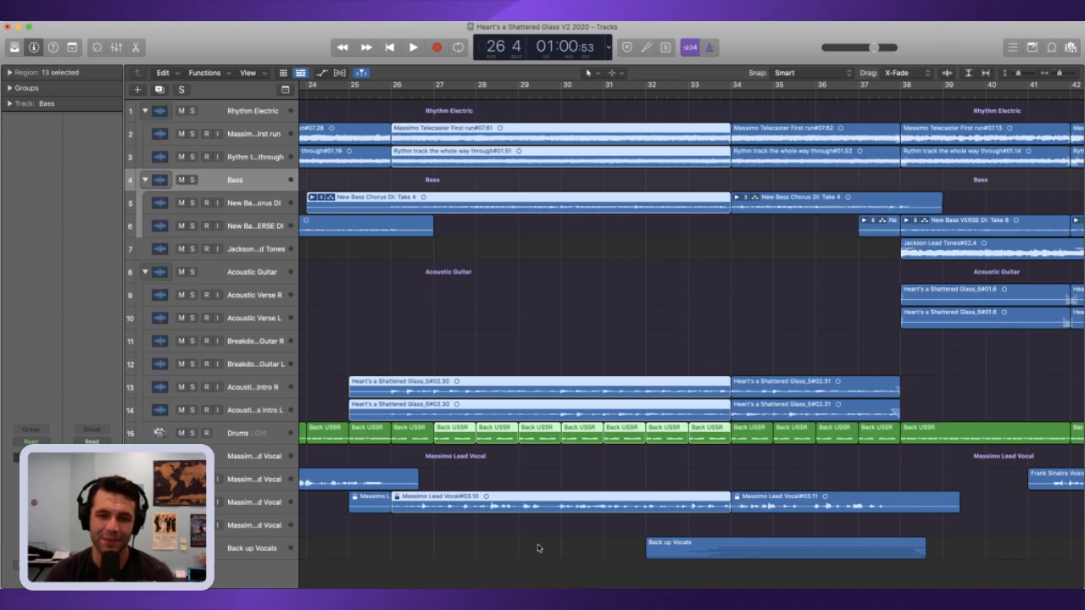
Step: Delete the lead vocal region between bars 26 and 34 and the short lead vocal region at bar 25
left_click(538, 500)
key("Delete")
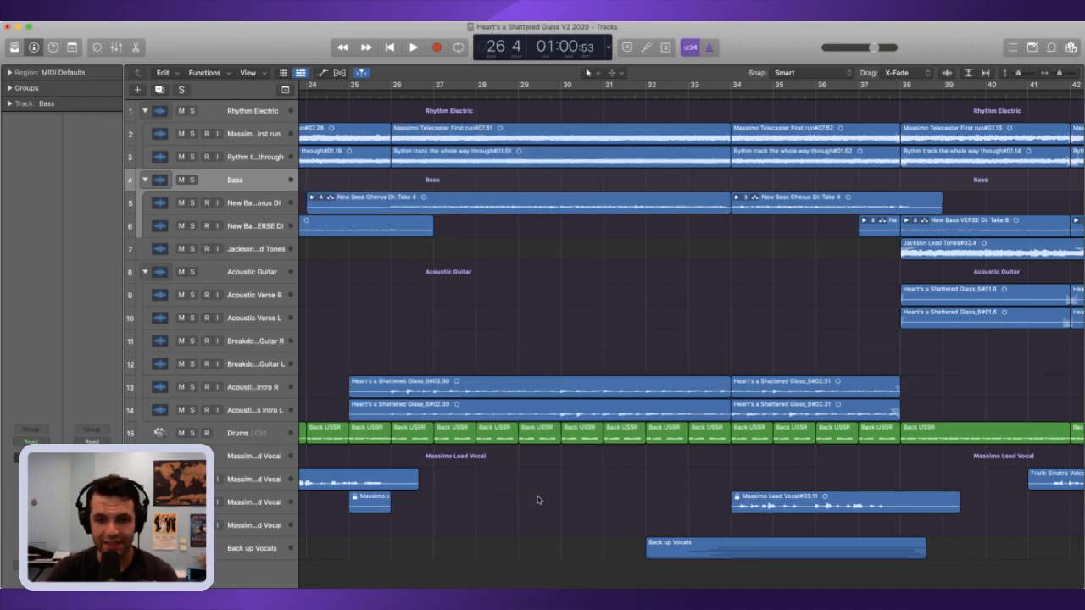
left_click_drag(471, 543, 355, 506)
key("Delete")
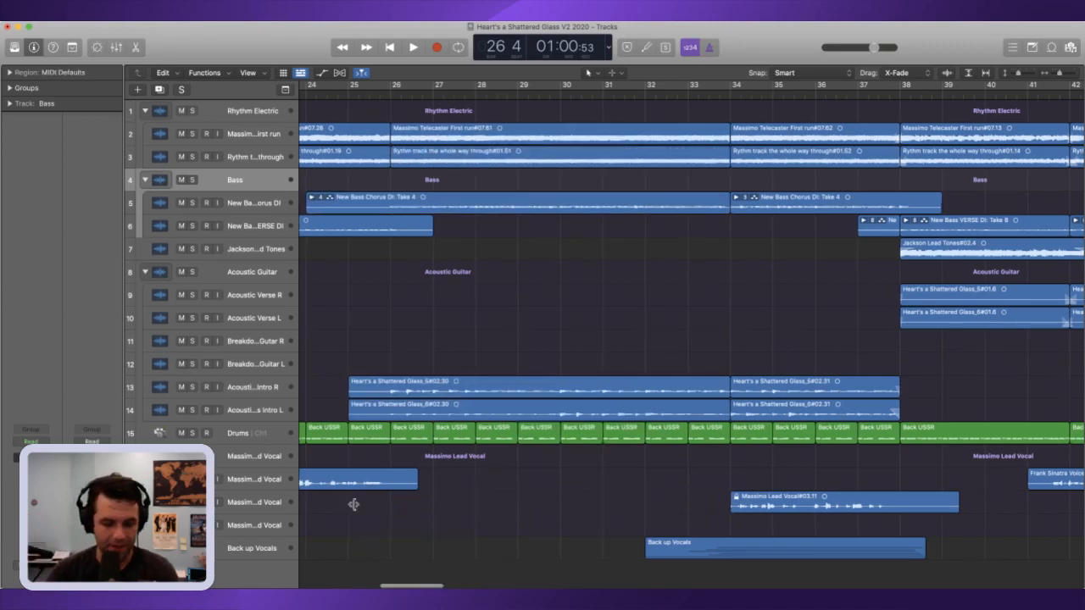
Step: Select all regions in the project, lock their SMPTE position, and unlock it again
key("super+a")
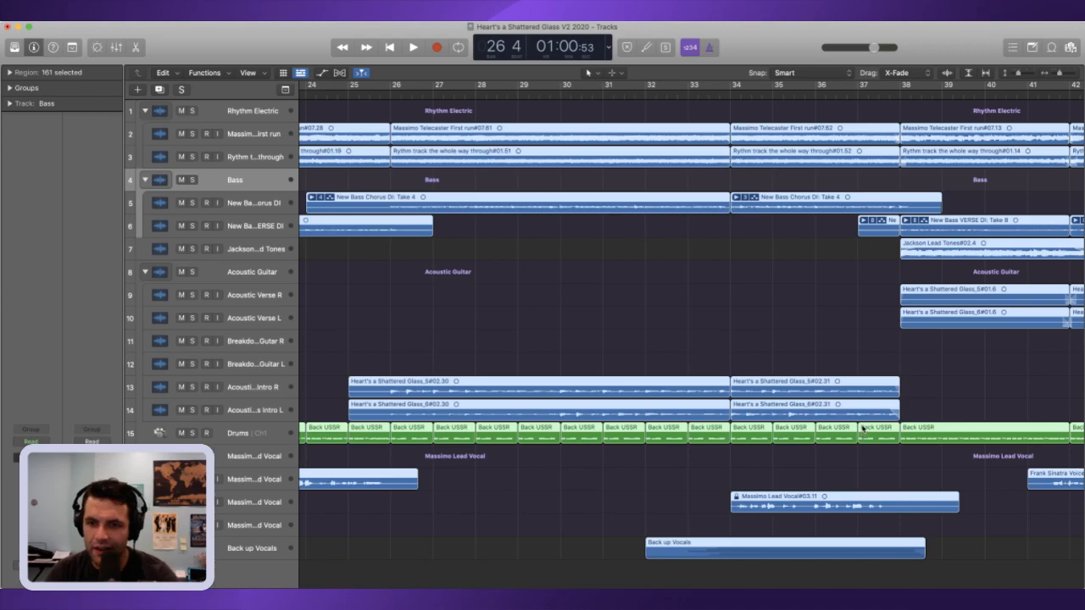
key("super+Page_Down")
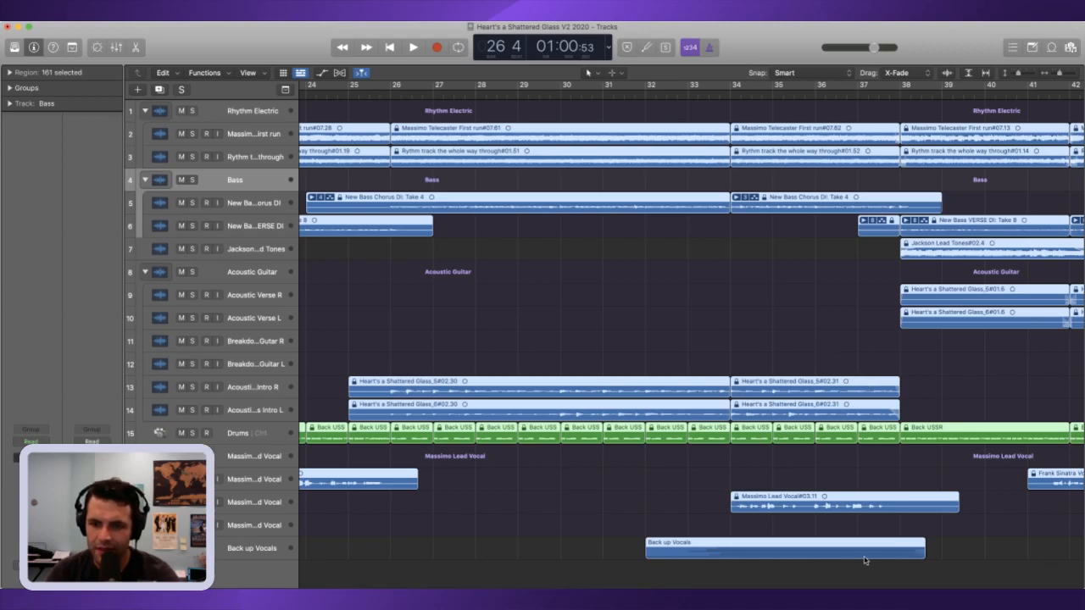
key("super+Page_Up")
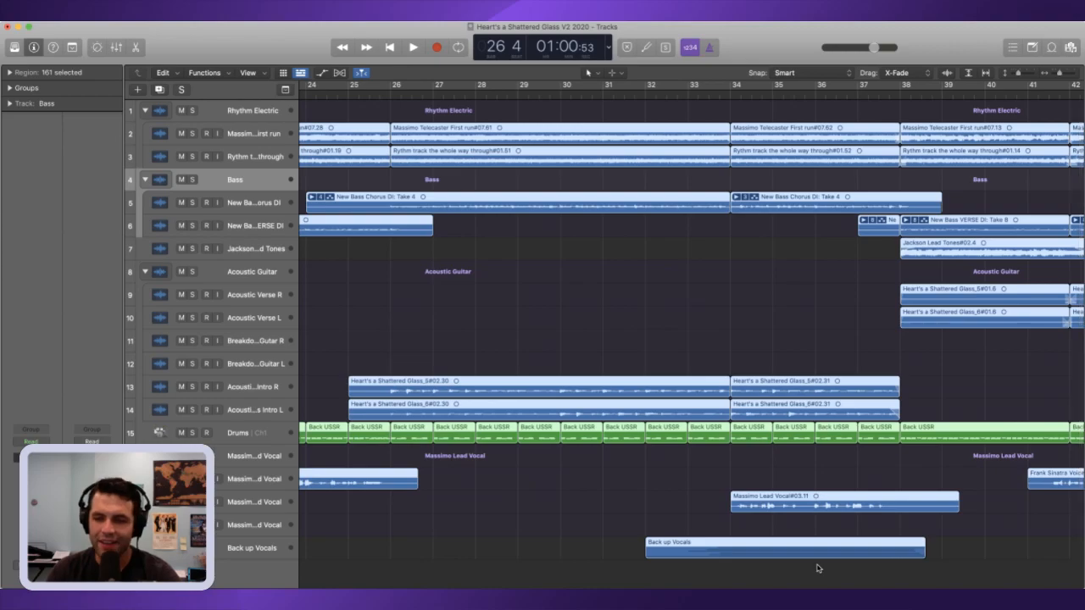
Step: Delete the rhythm guitar, chorus bass, acoustic guitar and drum regions that fill the chorus up to bar 34
left_click(688, 484)
left_click_drag(709, 467, 461, 130)
key("Delete")
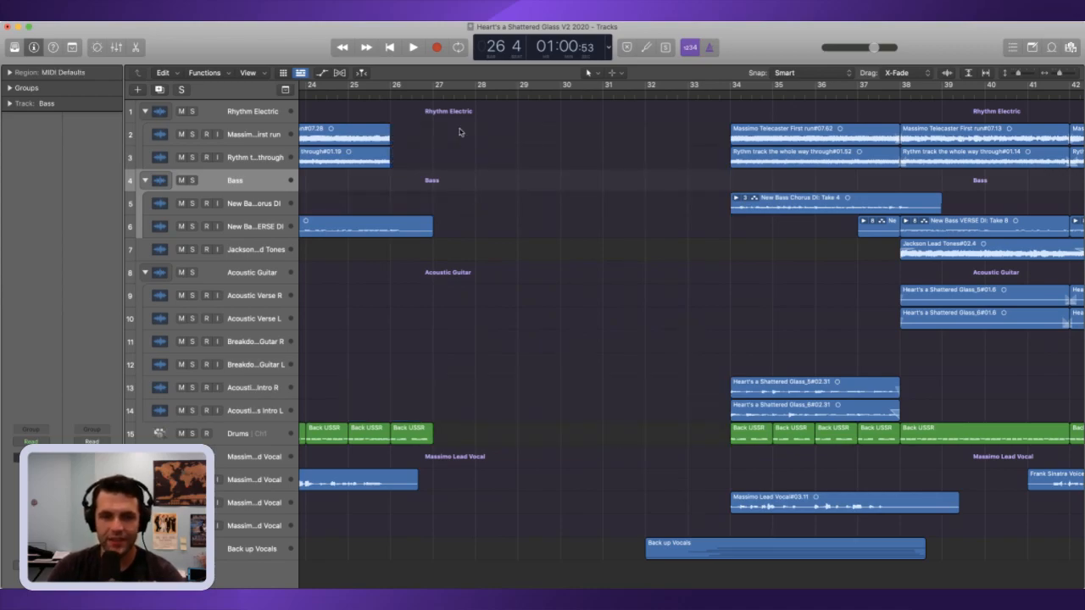
Step: Play the section leading into bar 26 and delete the leftover drum region between bars 26 and 27
key("space")
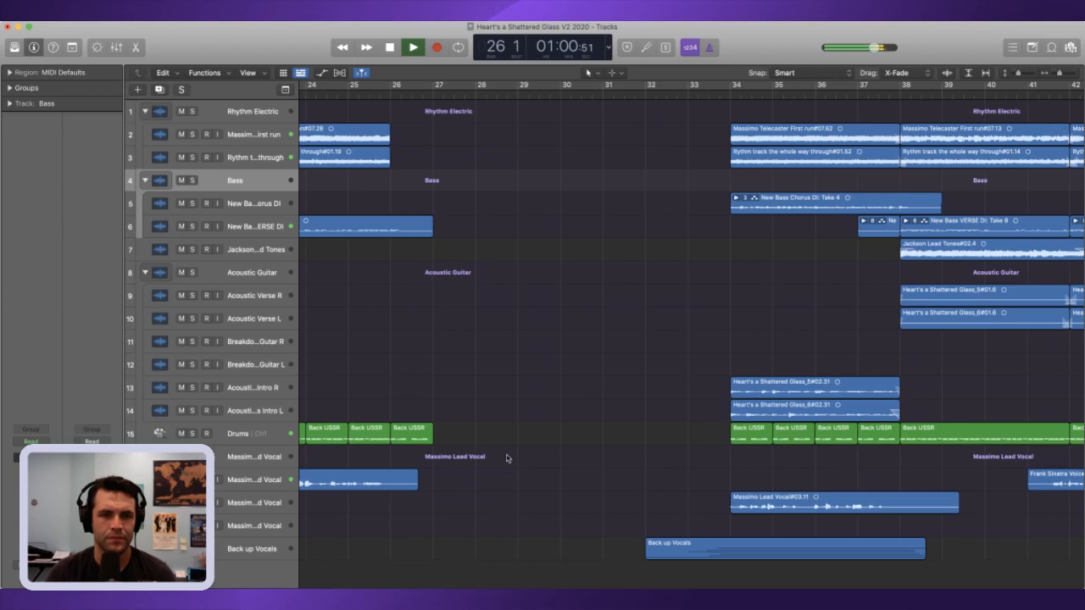
key("space")
left_click(416, 428)
key("Delete")
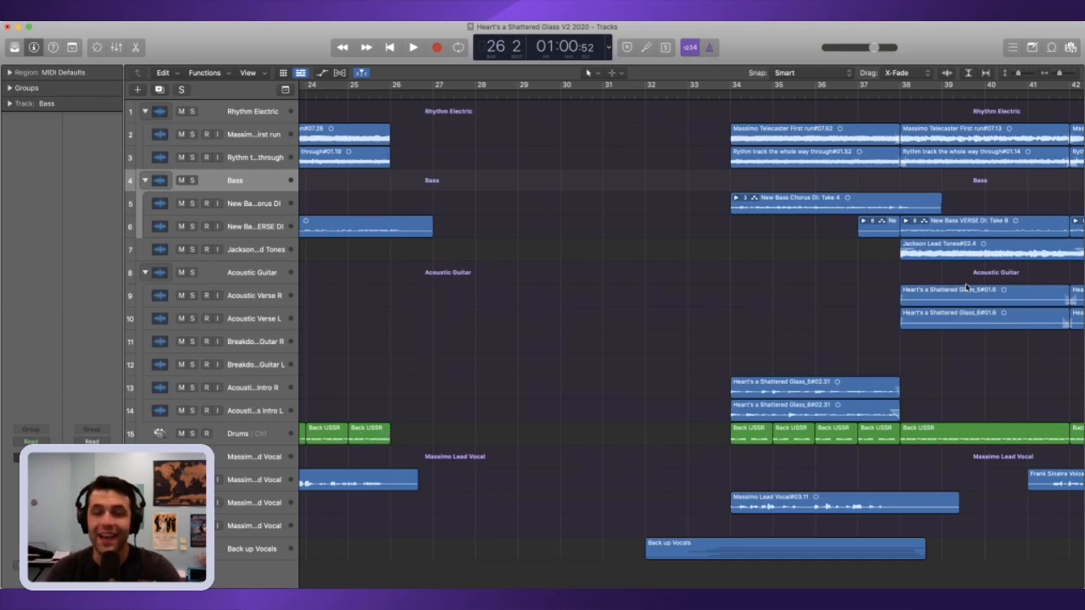
Step: Select every region after the gap, including the backup vocals, and move the selection earlier to about bar 27
left_click_drag(1059, 74, 1053, 73)
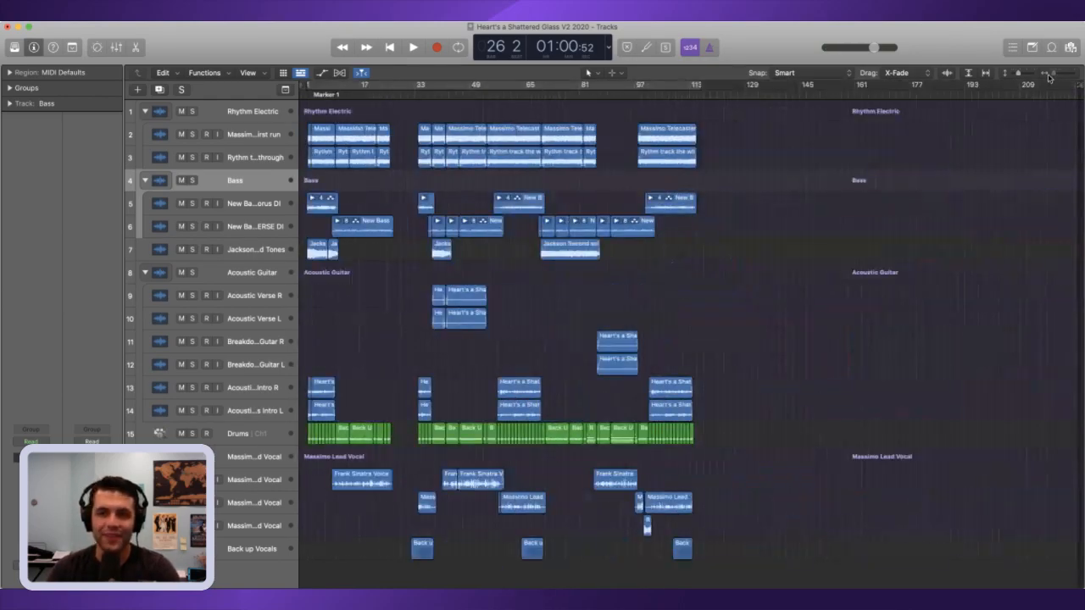
left_click_drag(776, 554, 413, 100)
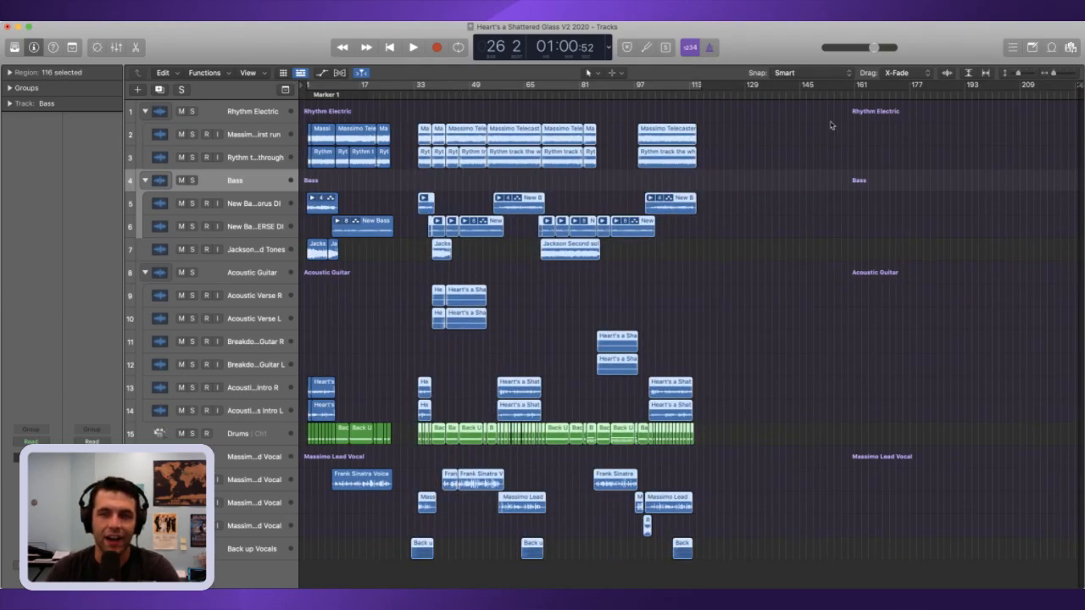
left_click(1071, 74)
left_click(1071, 73)
left_click(1071, 74)
left_click(1071, 74)
left_click(1071, 74)
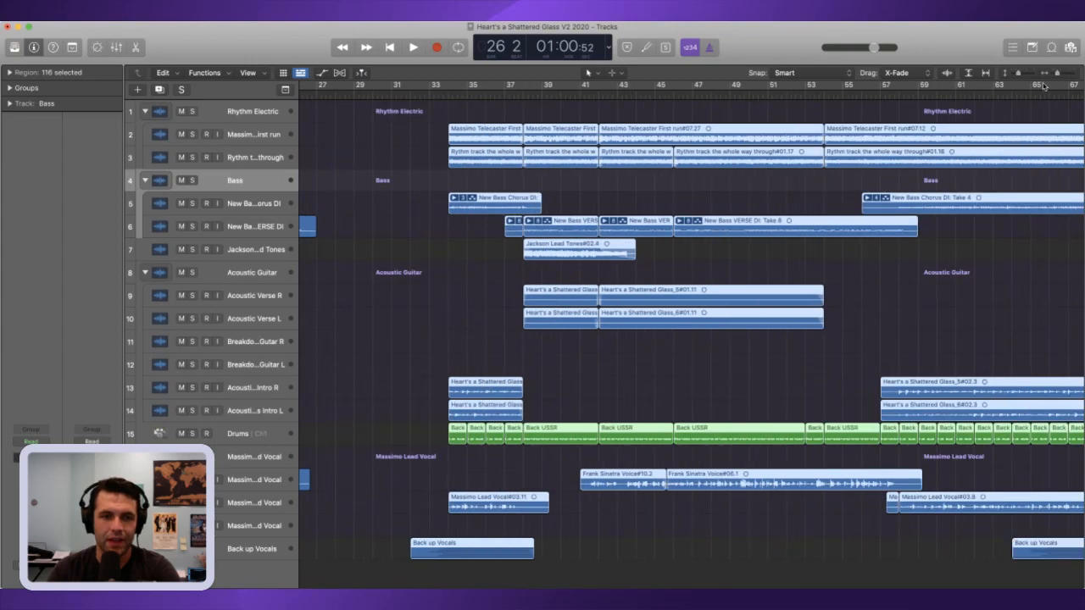
scroll(447, 245, "left", 5)
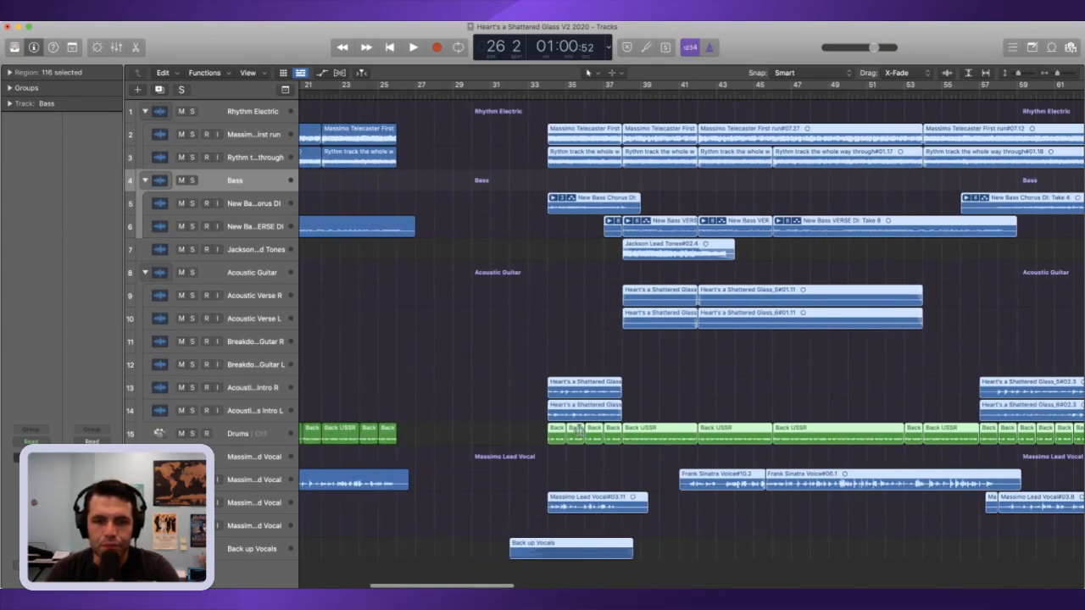
left_click_drag(577, 436, 442, 435)
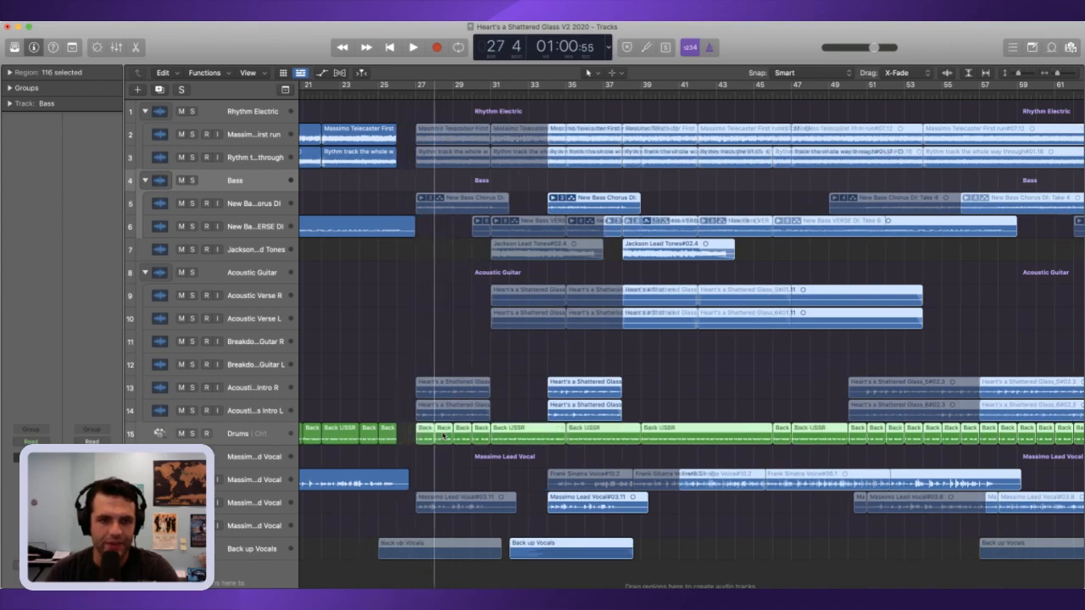
Step: Move the selected regions earlier by hand until they start exactly at bar 26
scroll(442, 436, "left", 3)
left_click_drag(1058, 73, 1061, 73)
left_click_drag(595, 436, 519, 432)
scroll(521, 433, "left", 3)
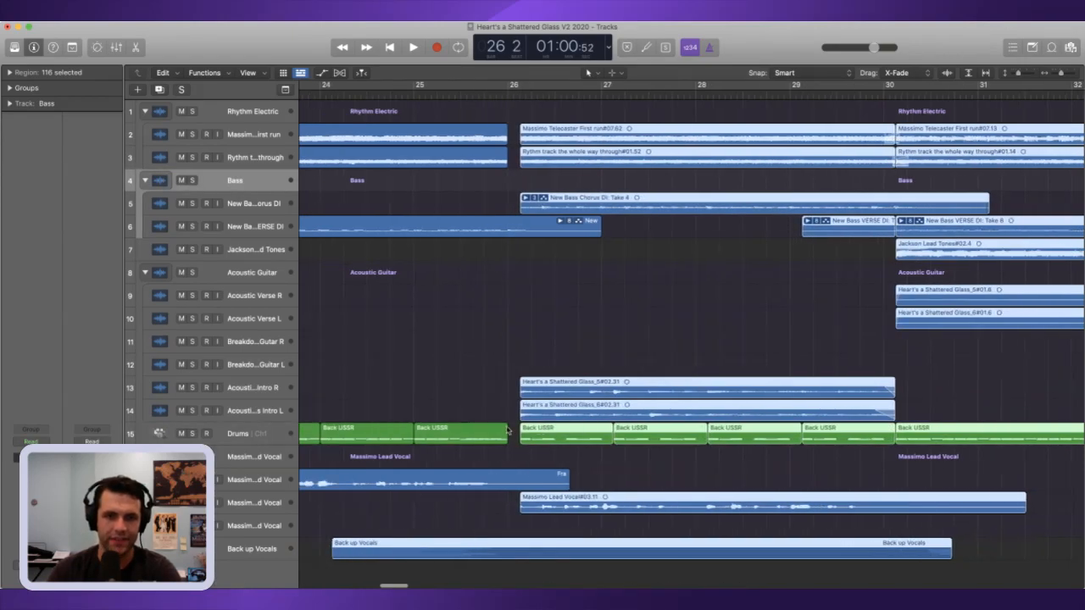
left_click_drag(1065, 72, 1068, 73)
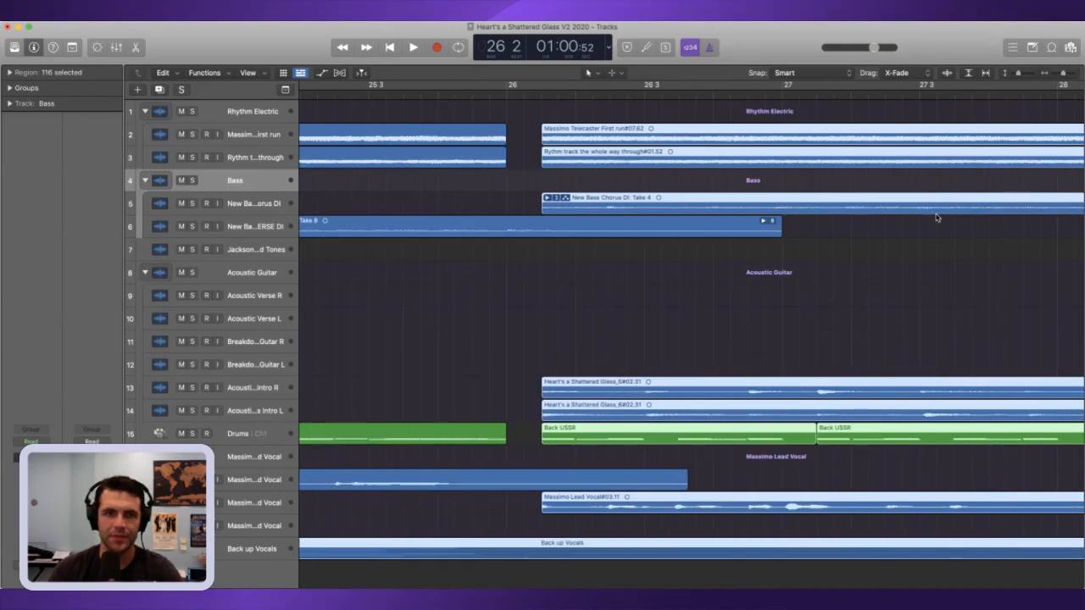
left_click_drag(554, 438, 520, 439)
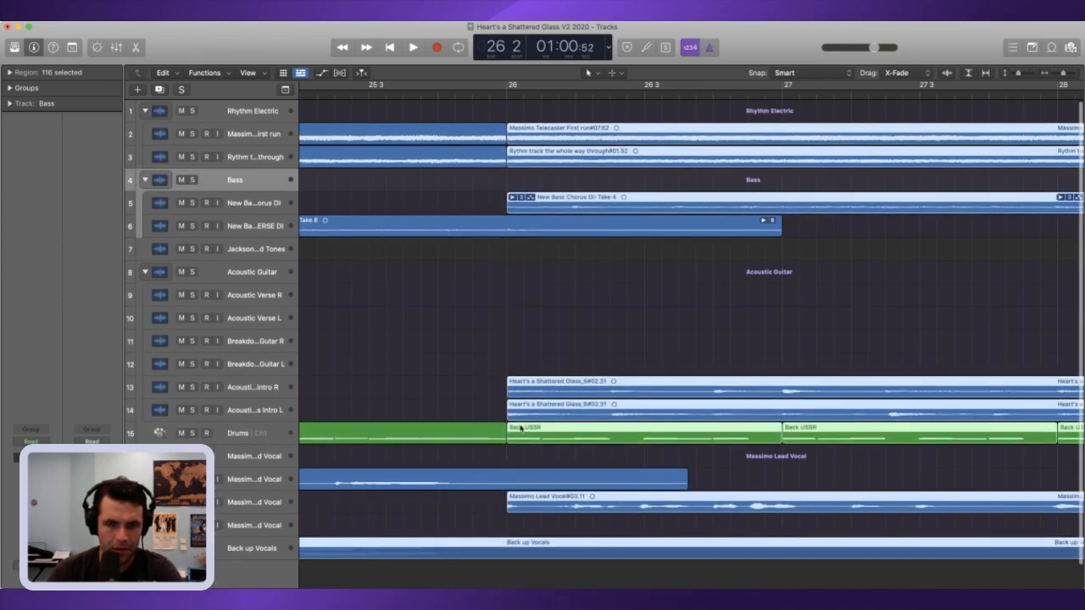
mouse_move(522, 390)
left_mouse_down()
mouse_move(509, 390)
mouse_move(522, 390)
left_mouse_up()
scroll(522, 390, "left", 1)
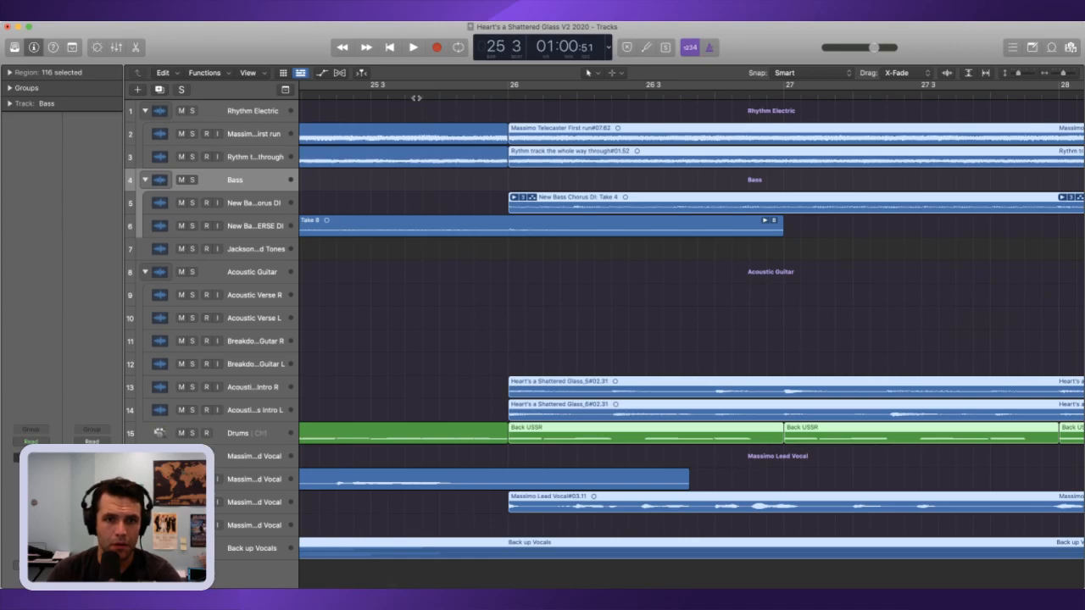
Step: Undo the manual moves of the selected regions
scroll(463, 176, "right", 1)
key("alt+Right")
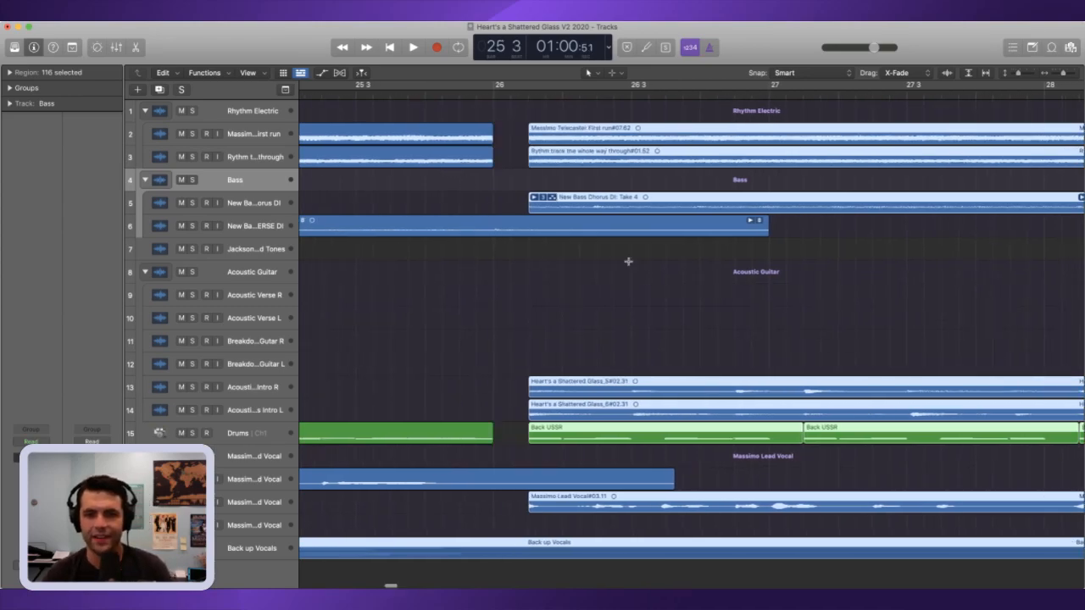
key("Delete")
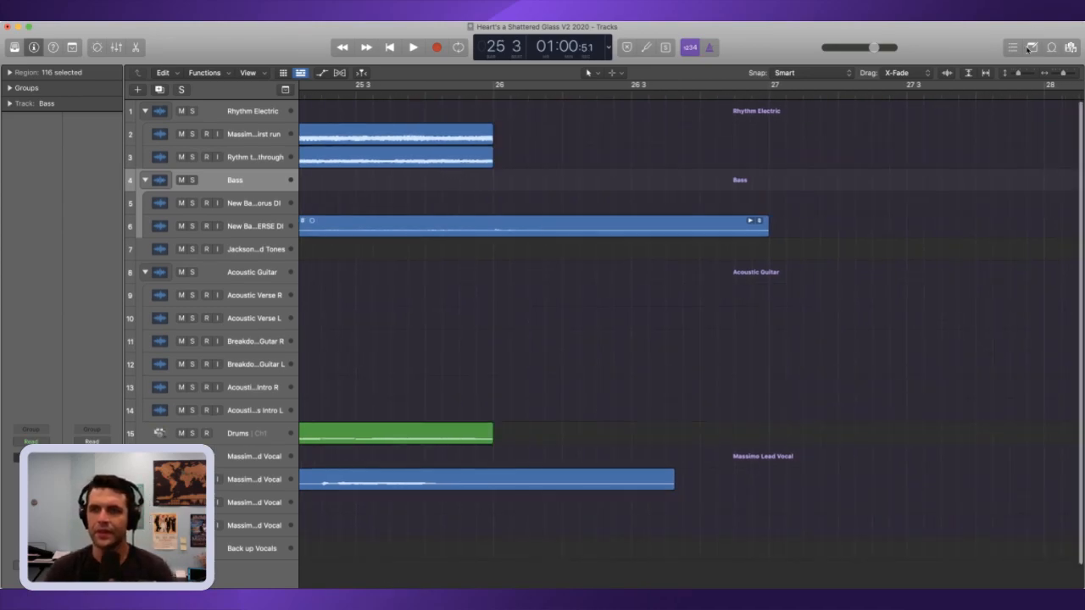
Step: Select only the first backup vocals region after the gap and move its start to the playhead at bar 24
left_click_drag(1062, 75, 1052, 82)
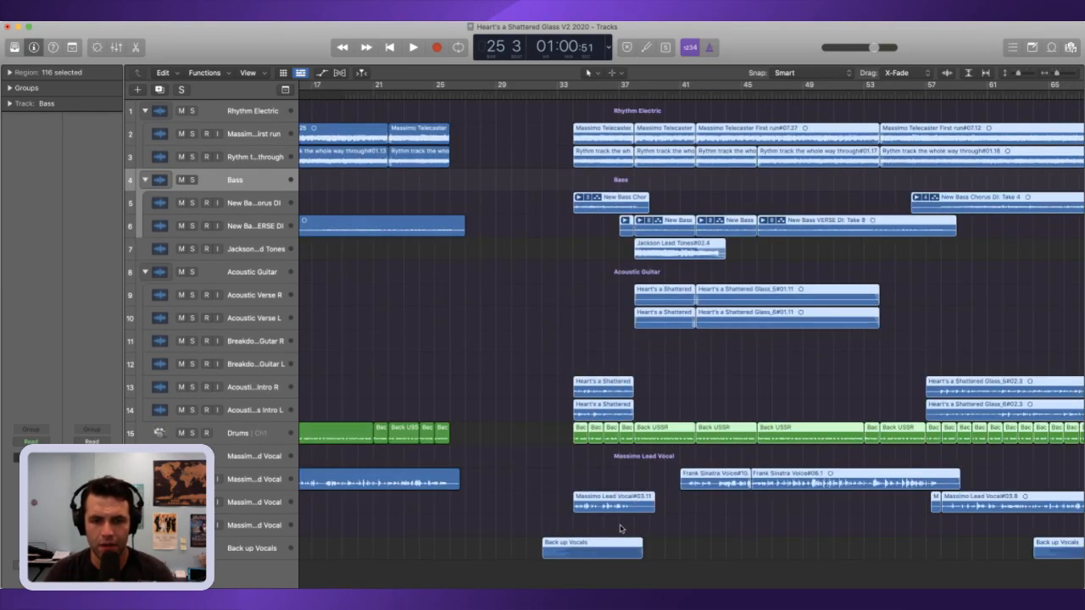
left_click_drag(513, 536, 558, 579)
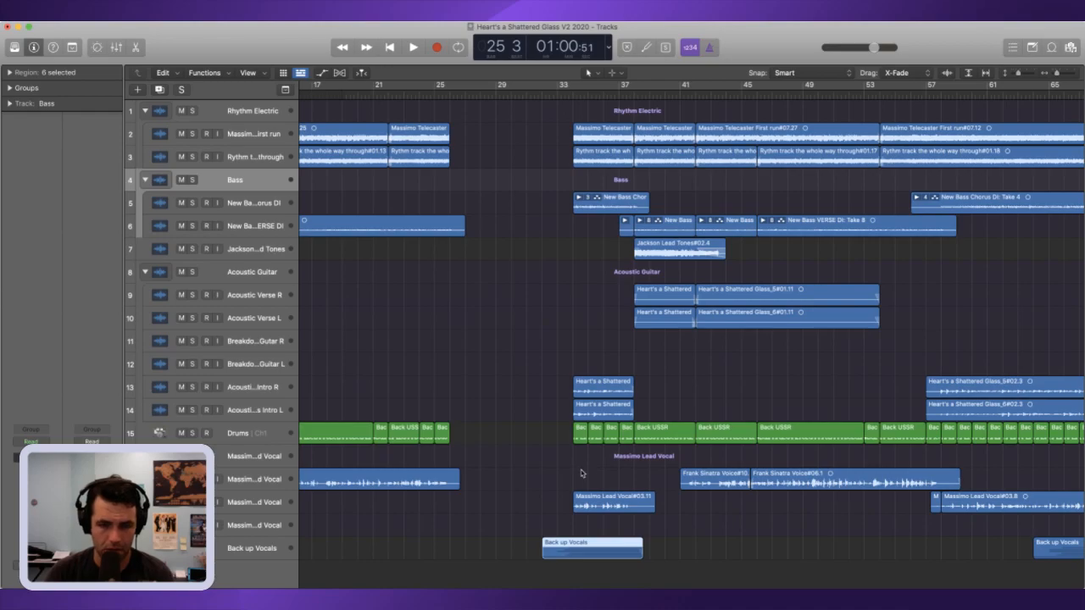
key("period")
key("comma")
key("comma")
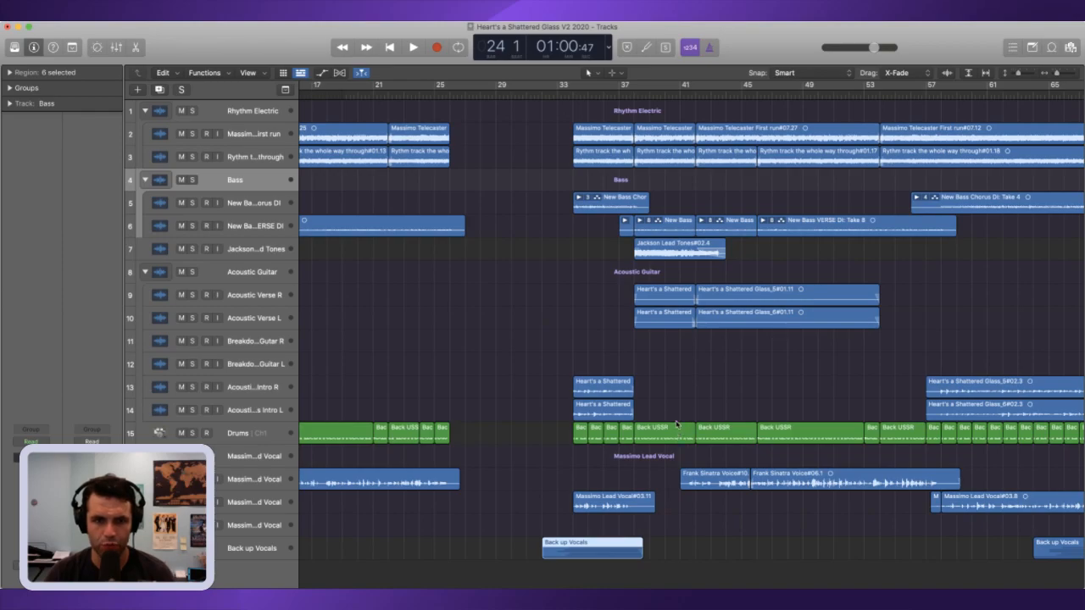
key("semicolon")
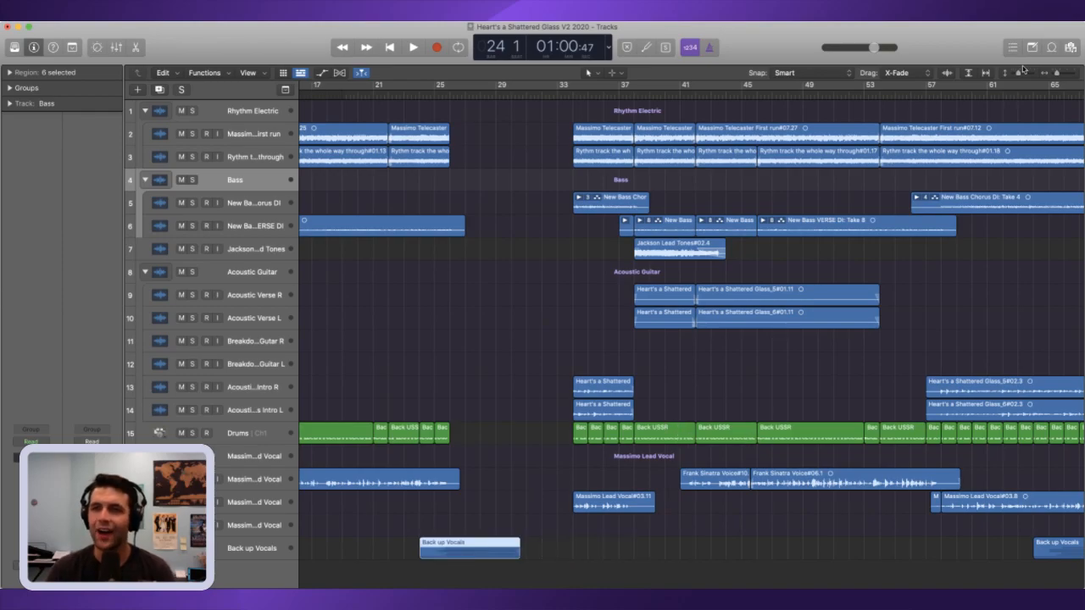
Step: Select every region from bar 34 onward, excluding the relocated backup vocals, and move the selection to the playhead at bar 26
left_click_drag(1057, 76, 1053, 76)
left_click_drag(781, 577, 432, 95)
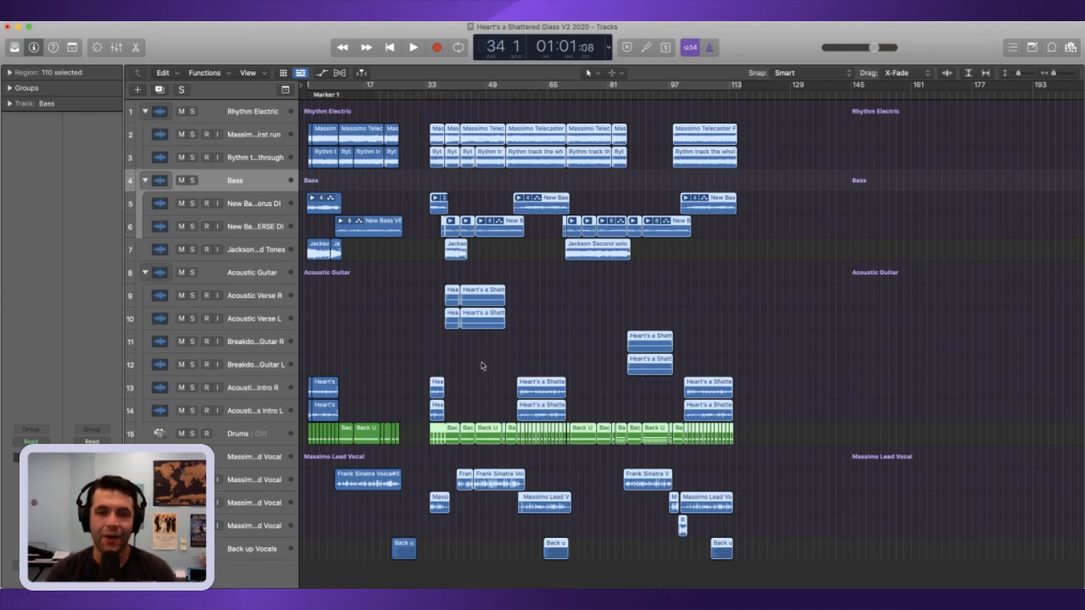
key("comma")
key("comma")
key("comma")
key("comma")
key("comma")
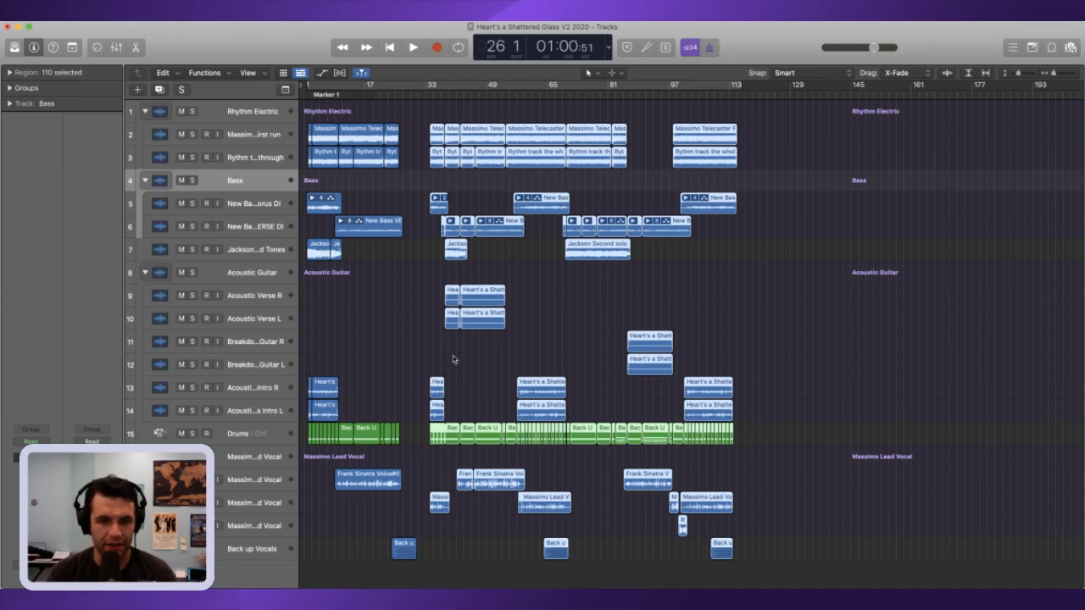
left_click(1070, 73)
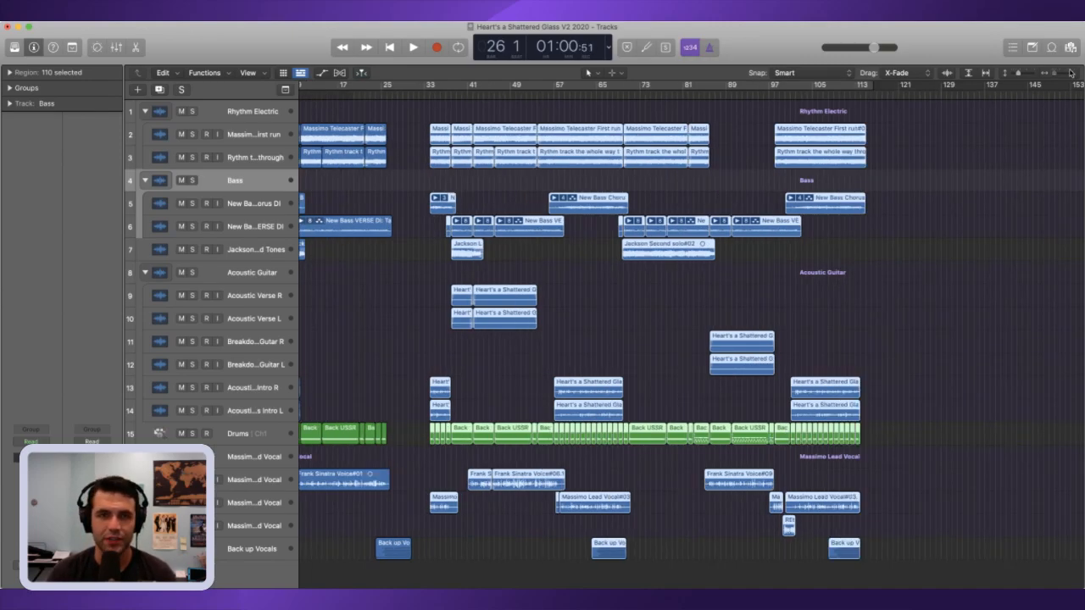
left_click(1071, 72)
left_click(1070, 73)
left_click(1071, 73)
left_click(1071, 73)
key("period")
key("period")
key("comma")
key("comma")
key("comma")
key("period")
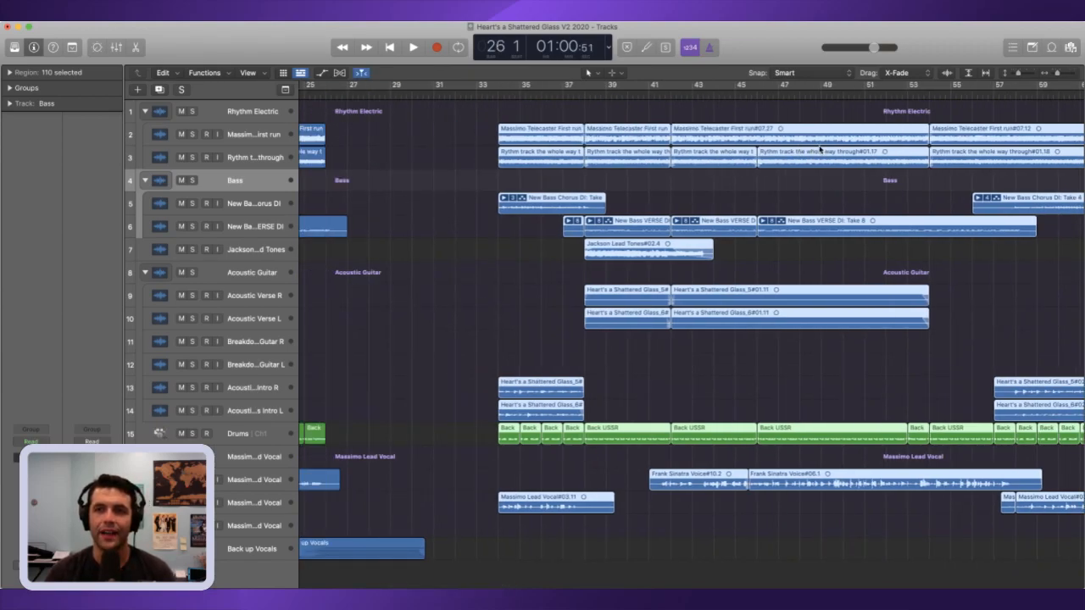
key("semicolon")
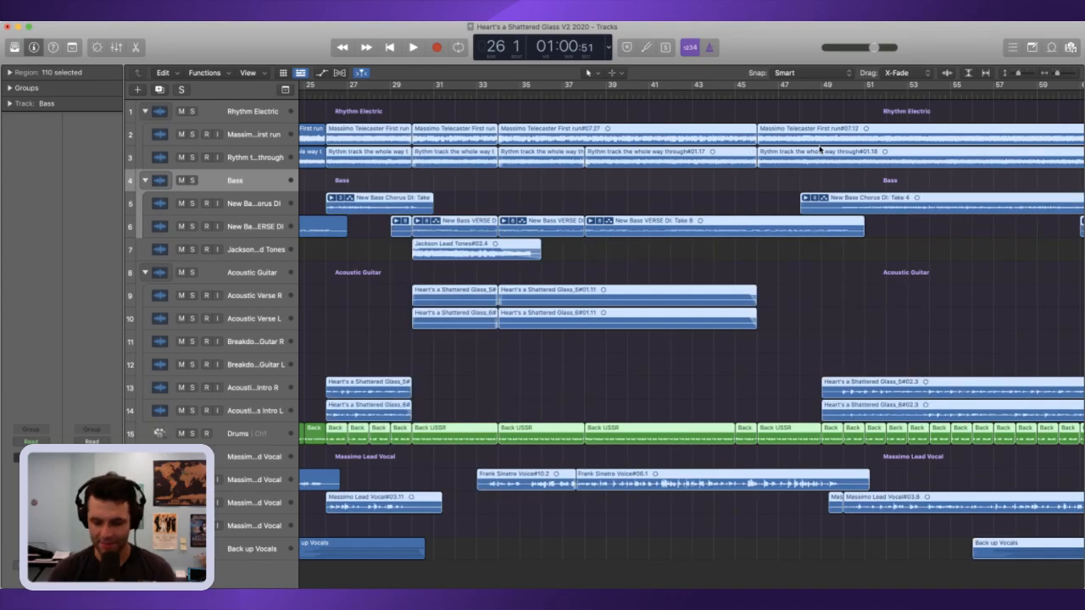
Step: Play the transition into the relocated section from bar 24
key("comma")
key("comma")
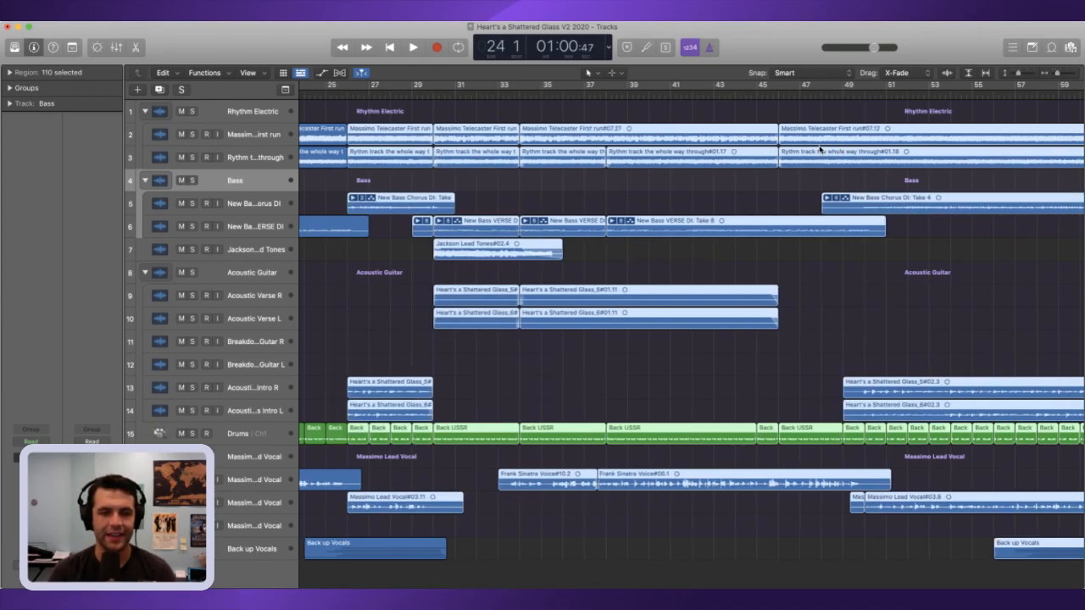
key("space")
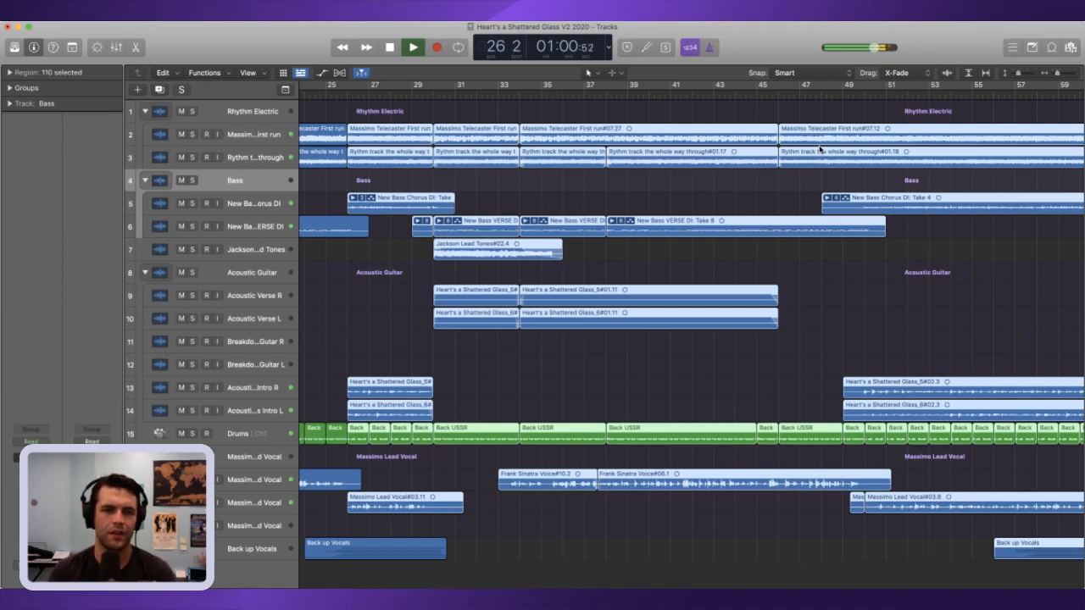
key("space")
Step: Extend the starts of both Acoustic Chorus Intro regions at bar 26 slightly earlier than the bar line
left_click(1071, 76)
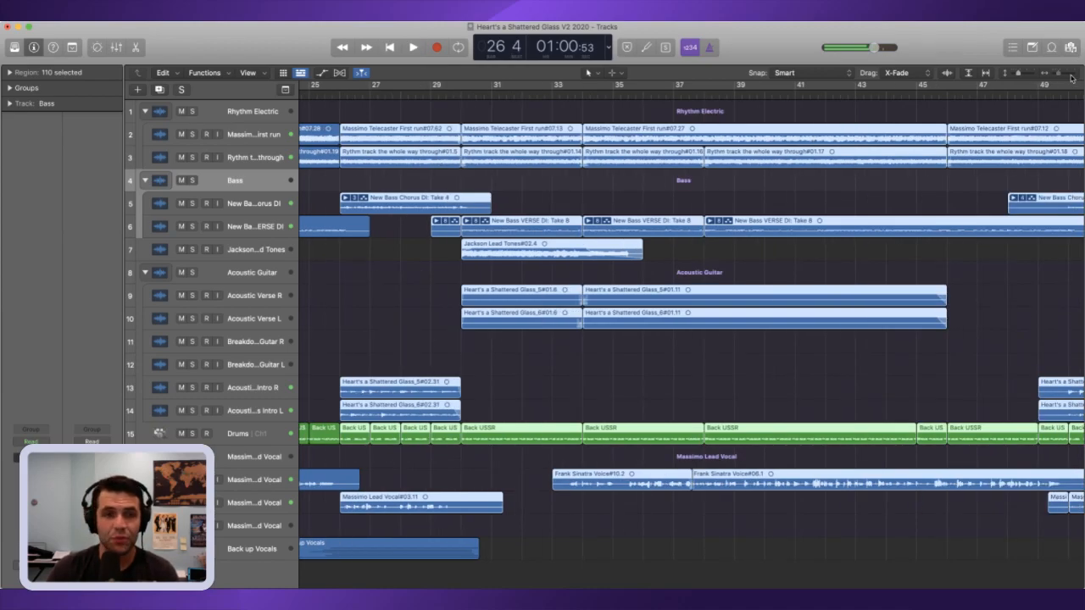
left_click(1071, 77)
scroll(408, 148, "left", 3)
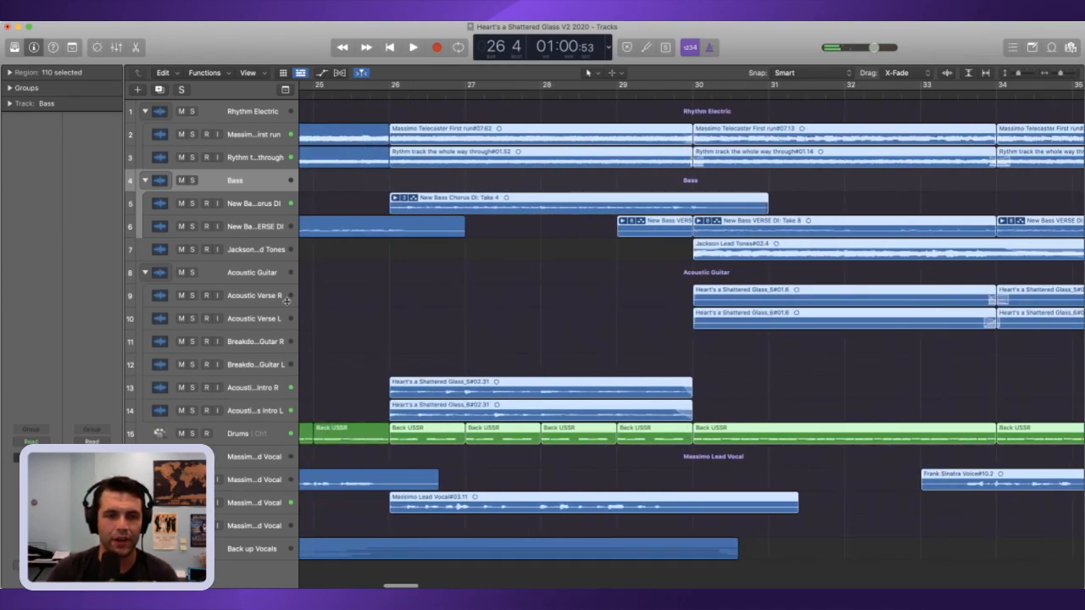
left_click(402, 357)
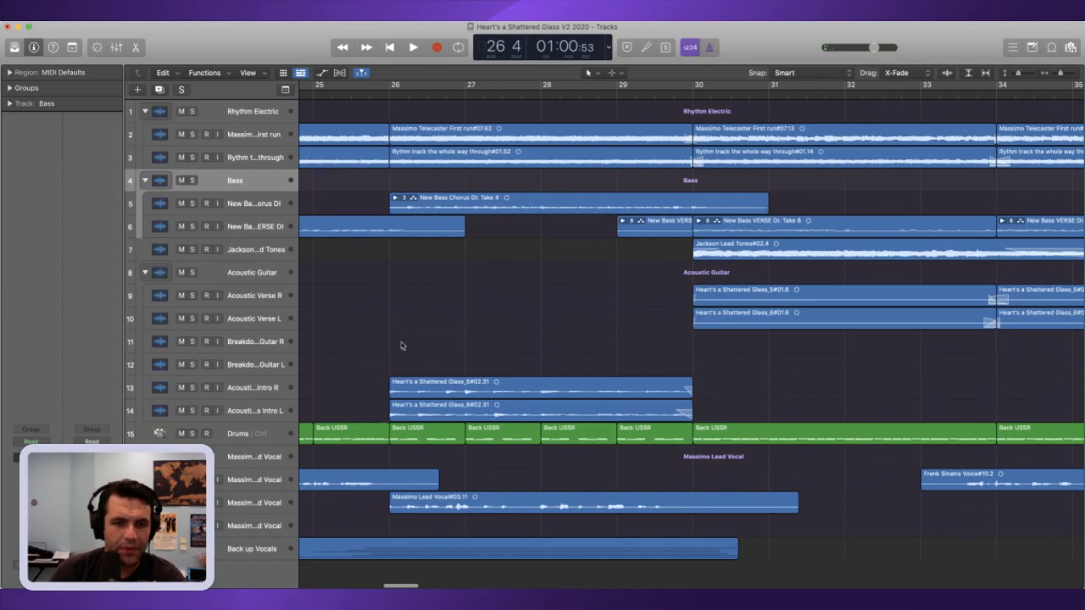
left_click(386, 392)
mouse_move(386, 392)
left_mouse_down()
mouse_move(358, 391)
mouse_move(385, 392)
left_mouse_up()
left_click(1071, 77)
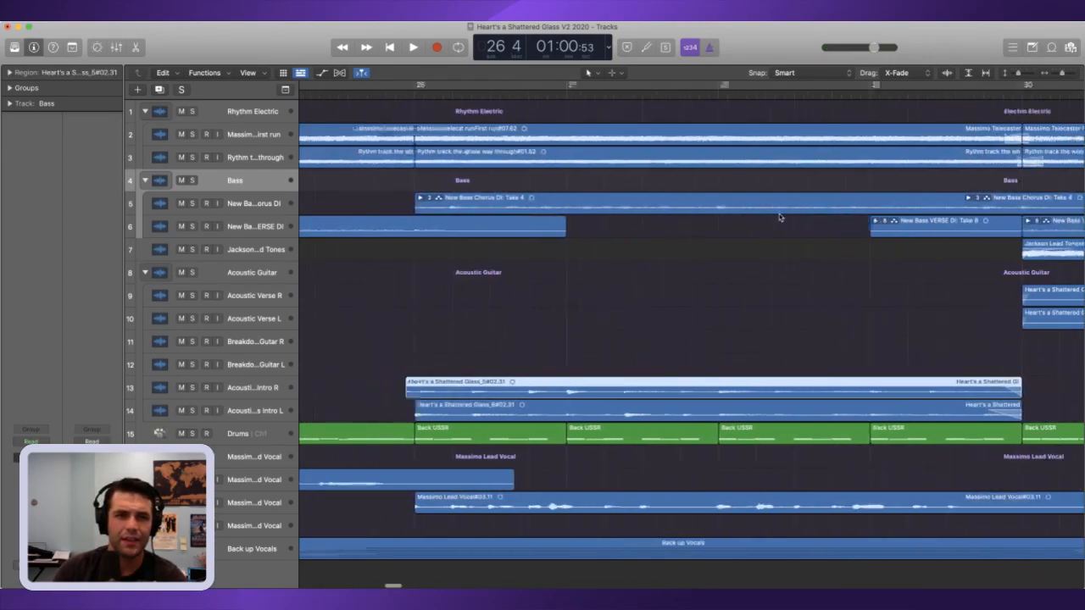
left_click_drag(469, 415, 456, 416)
Step: Trim the start of the Acoustic Chorus Intro L region to line up with the Acoustic Chorus Intro R region
left_click(458, 99)
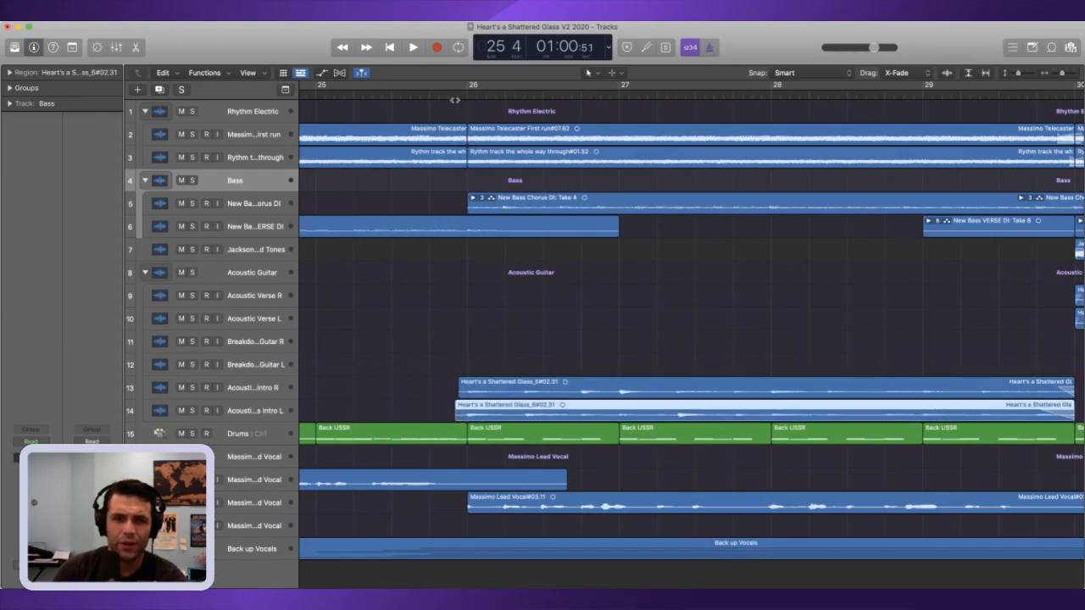
left_click(1072, 77)
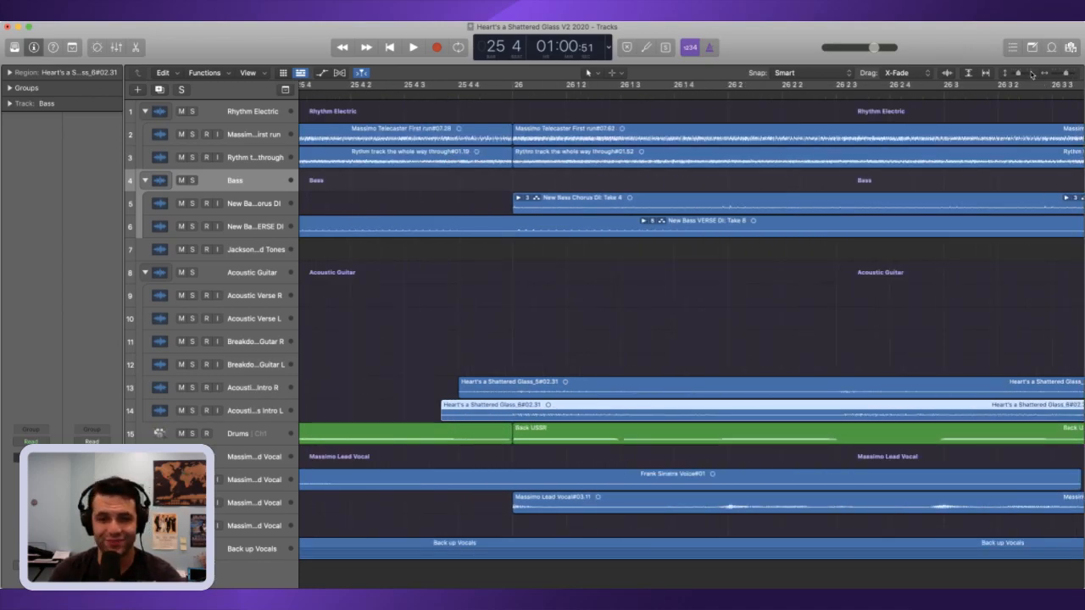
left_click(1031, 75)
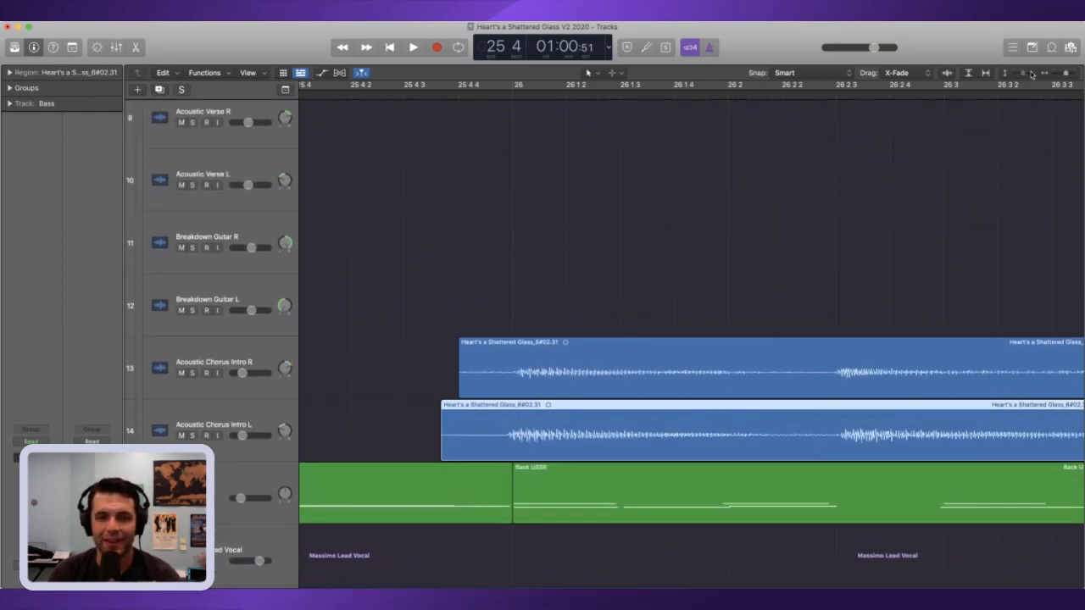
left_click(1032, 75)
left_click_drag(440, 461, 461, 463)
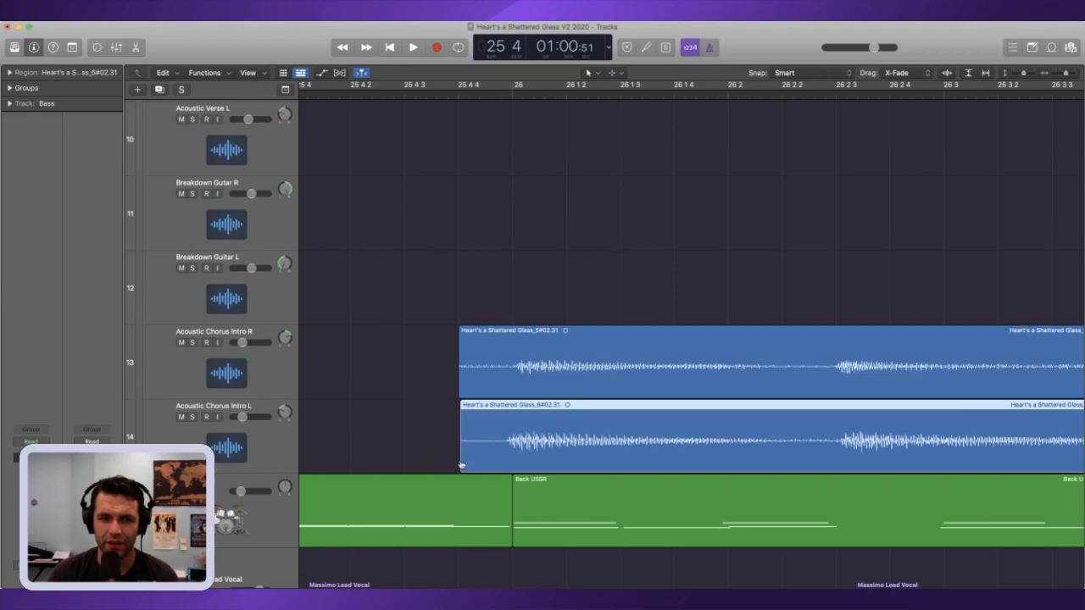
Step: Solo the Acoustic Chorus Intro R and L tracks and play their entry around bar 26
key("space")
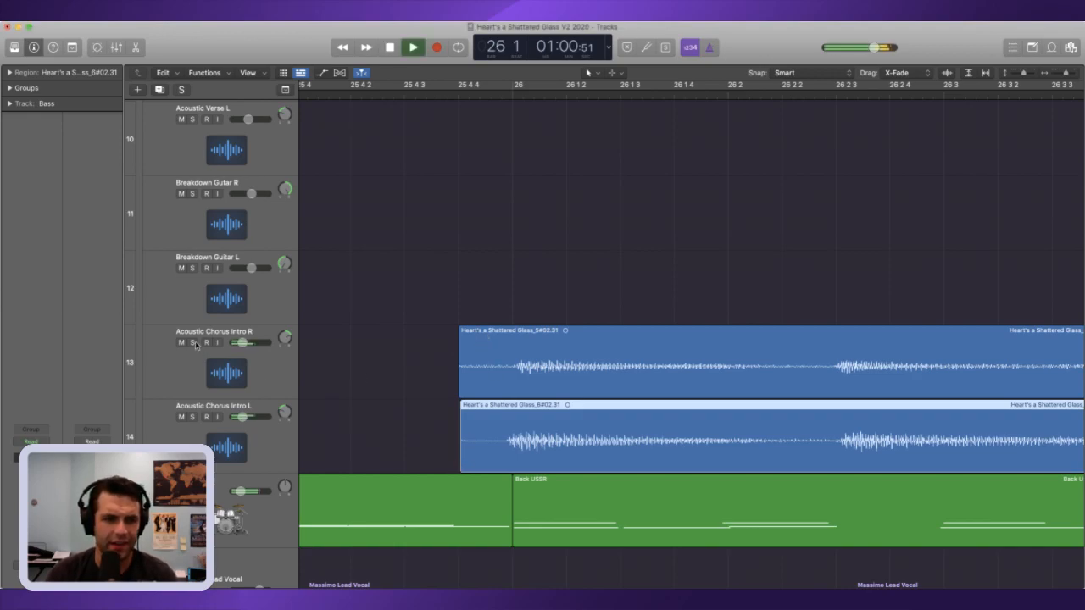
left_click(193, 343)
left_click(193, 417)
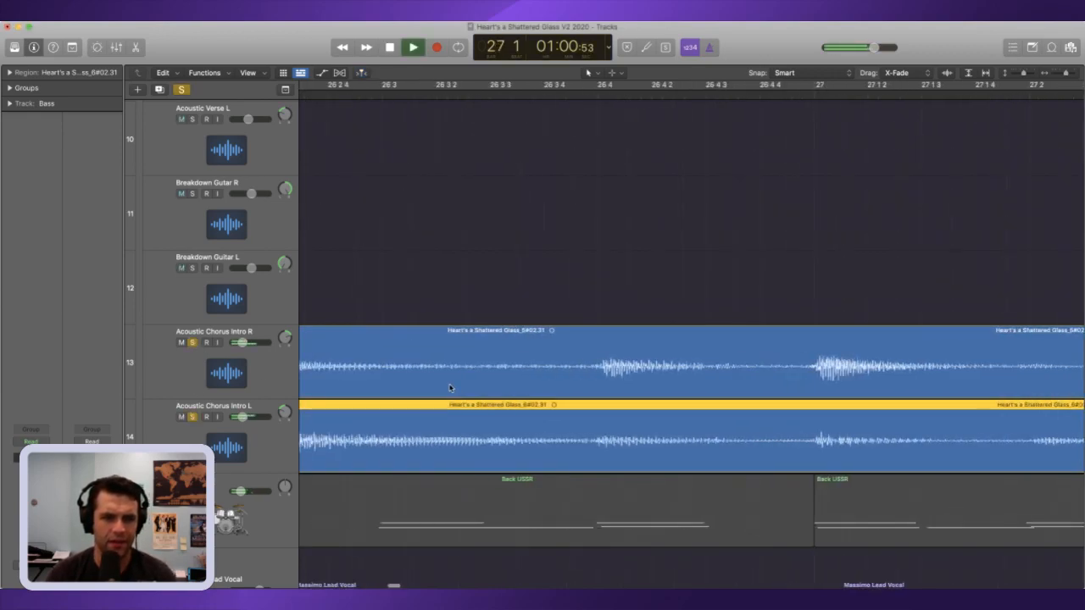
scroll(438, 387, "left", 3)
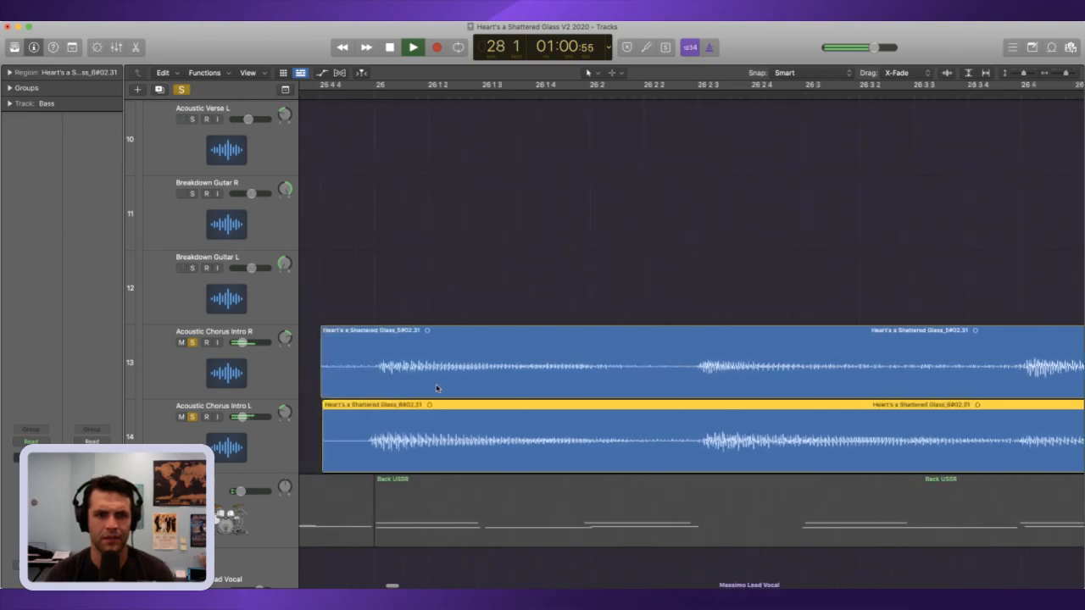
left_click(337, 91)
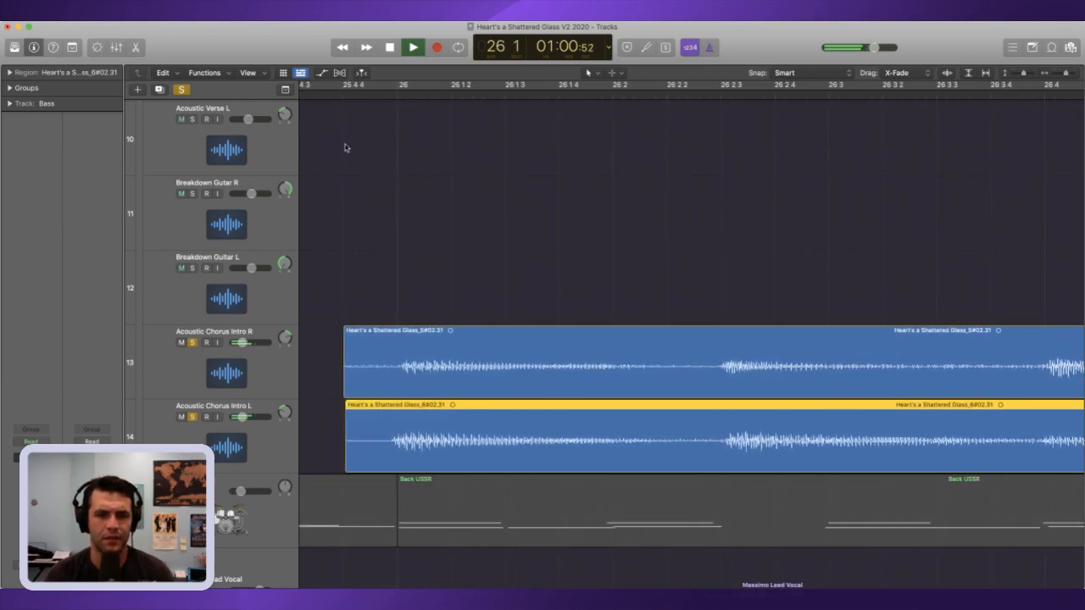
key("space")
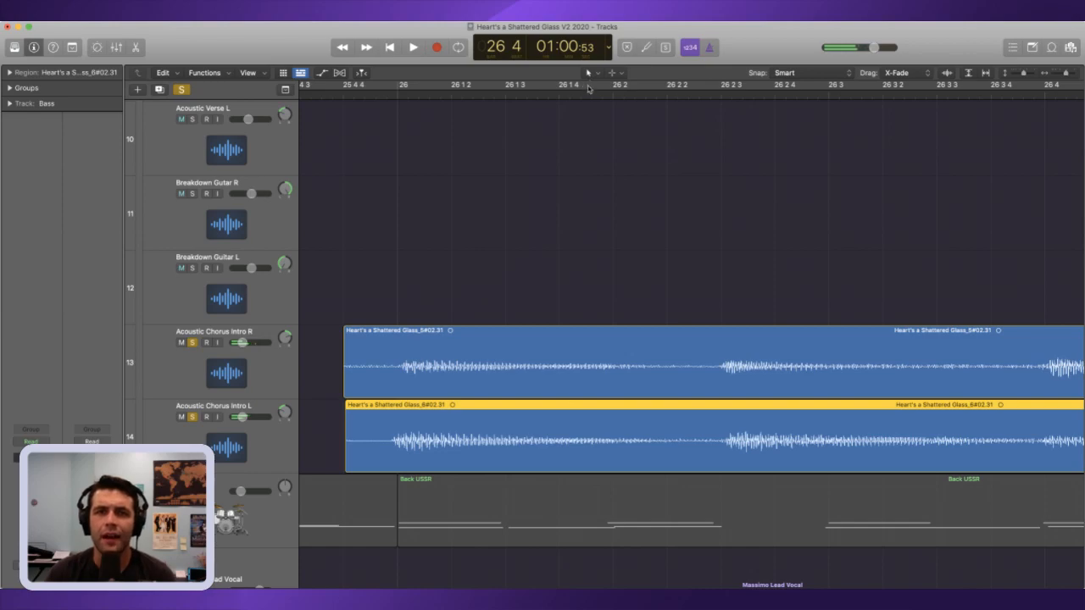
Step: Add short fade-ins to both Acoustic Chorus Intro regions at bar 26 and unsolo their tracks
left_click_drag(366, 283, 399, 419)
left_click_drag(392, 378, 336, 380)
left_click_drag(1065, 73, 1012, 76)
left_click(192, 368)
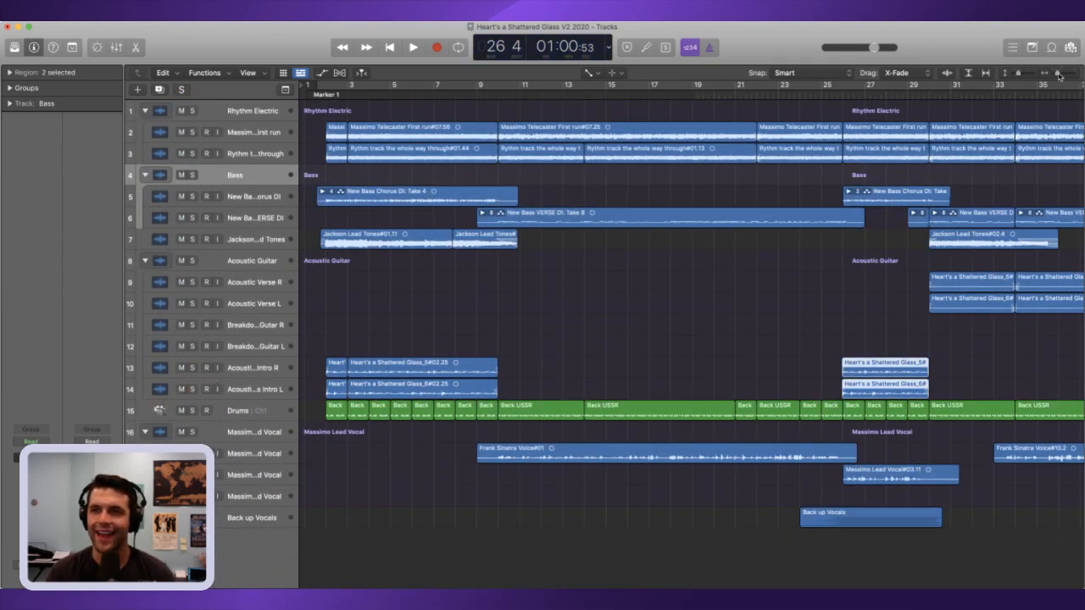
Step: Play the full mix across the edit from about bar 25
left_click_drag(1058, 76, 1054, 77)
left_click(623, 94)
key("space")
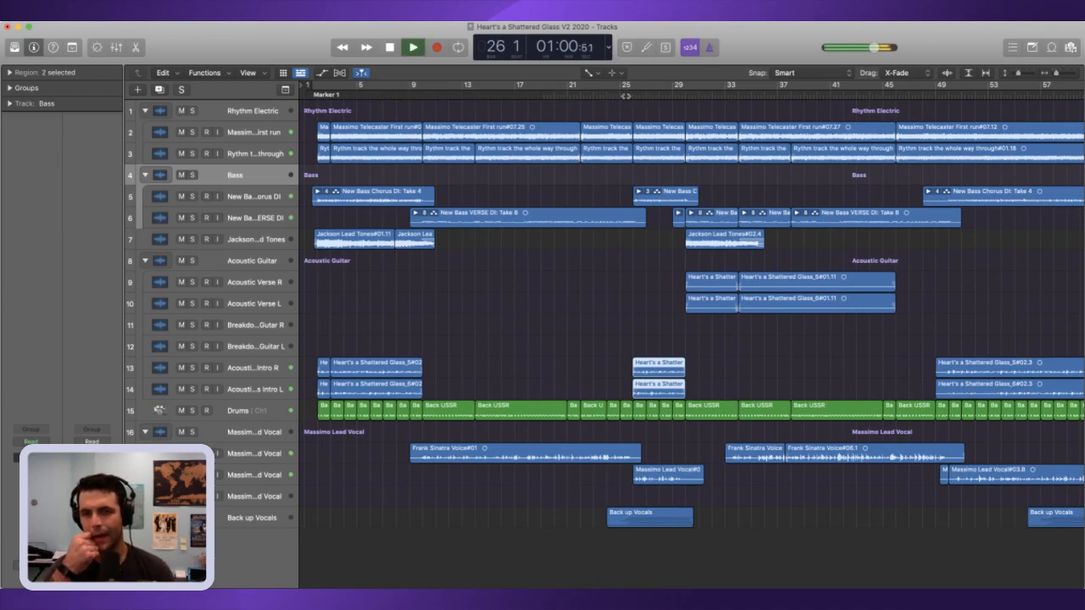
key("space")
Step: Expand the Back up Vocals stack and extend the start of the lead vocal region at bar 26 slightly earlier
left_click_drag(1056, 75, 1061, 75)
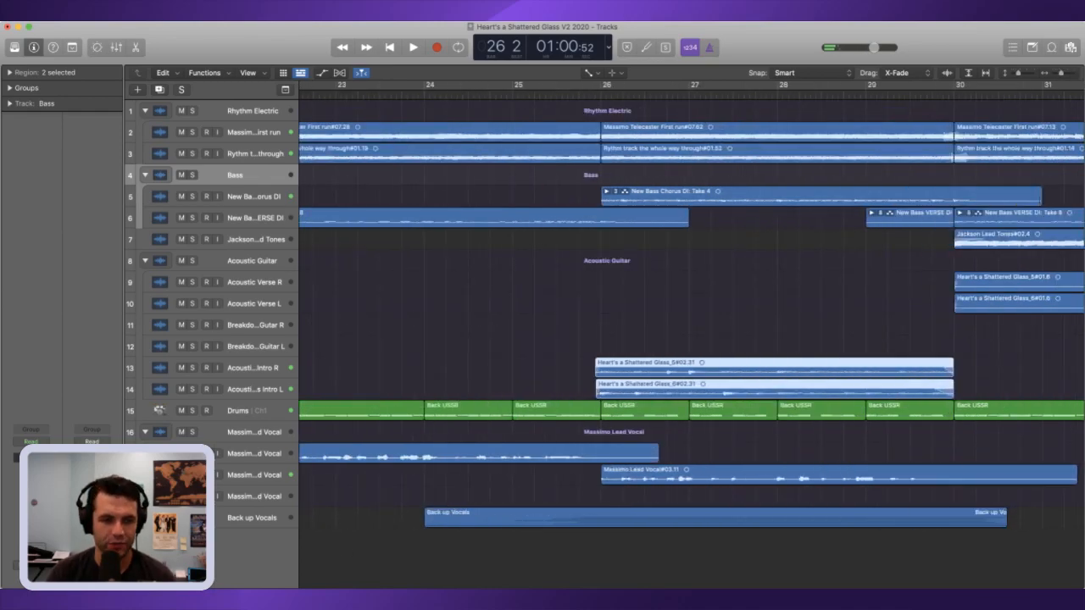
left_click(145, 518)
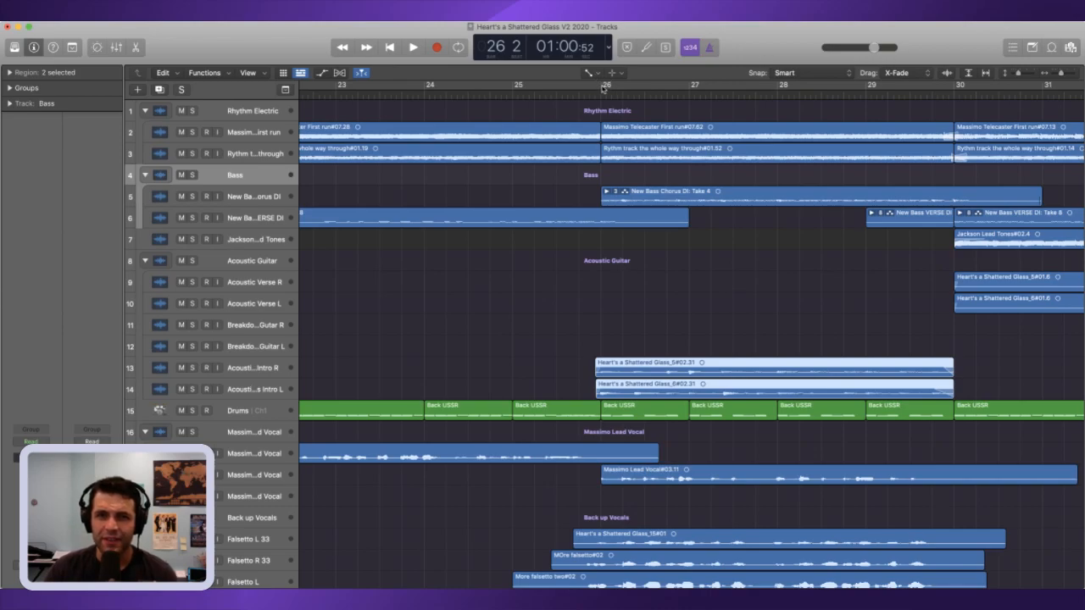
left_click_drag(602, 485, 578, 485)
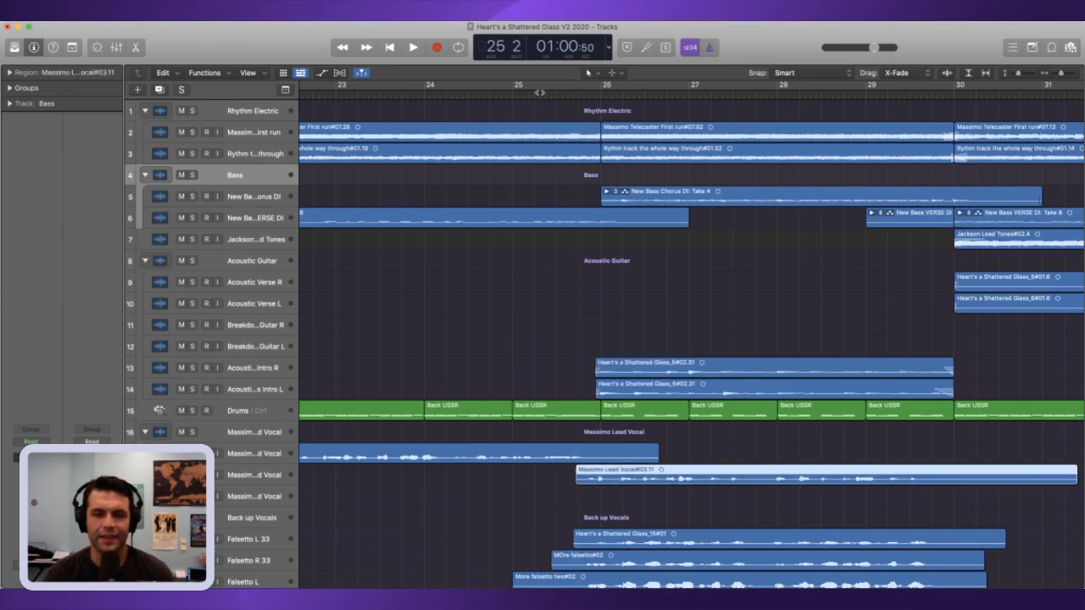
Step: Play the full mix from about bar 25 across the edit at bar 26 to about bar 29
key("space")
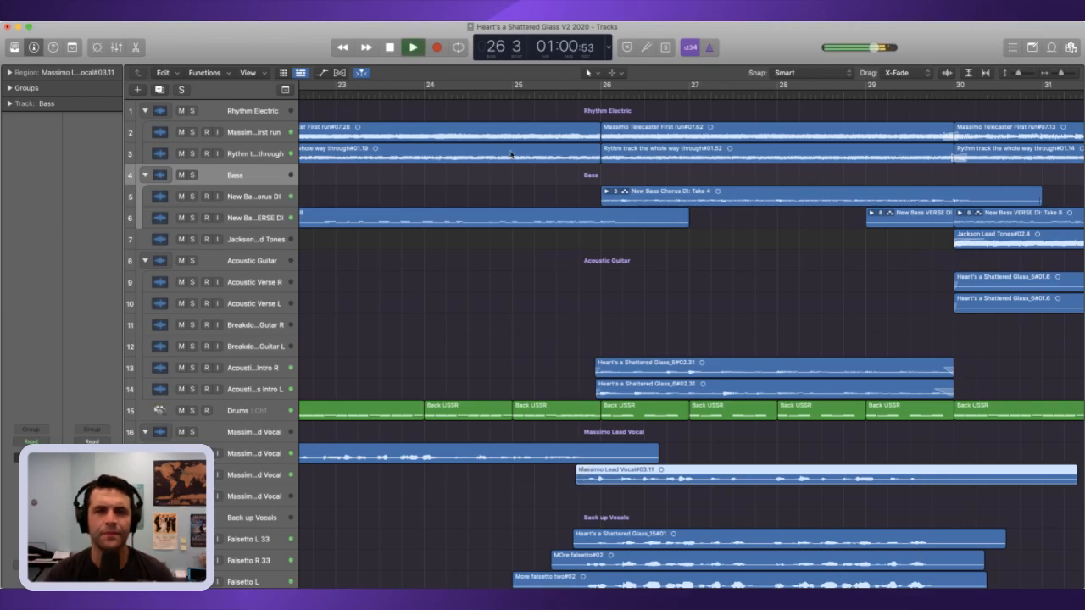
left_click(390, 92)
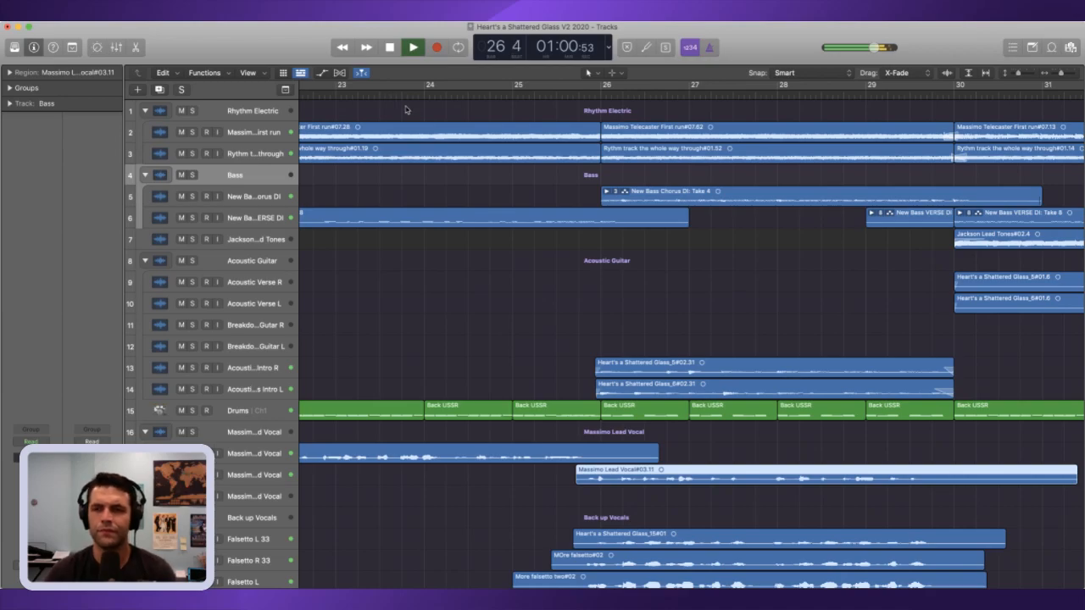
left_click_drag(1059, 75, 1056, 76)
scroll(749, 165, "down", 1)
scroll(750, 166, "down", 3)
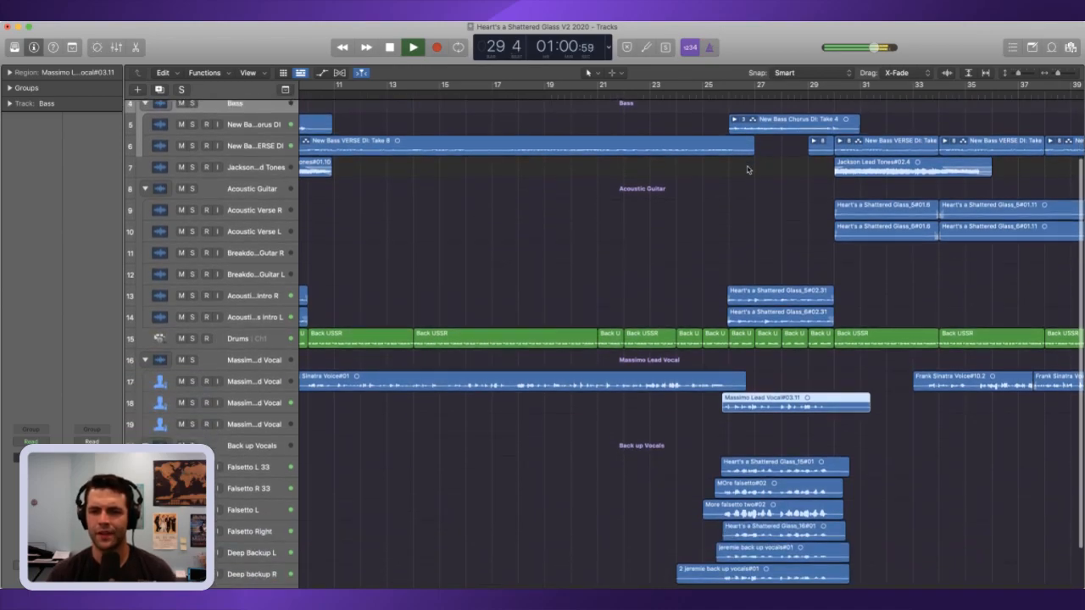
key("space")
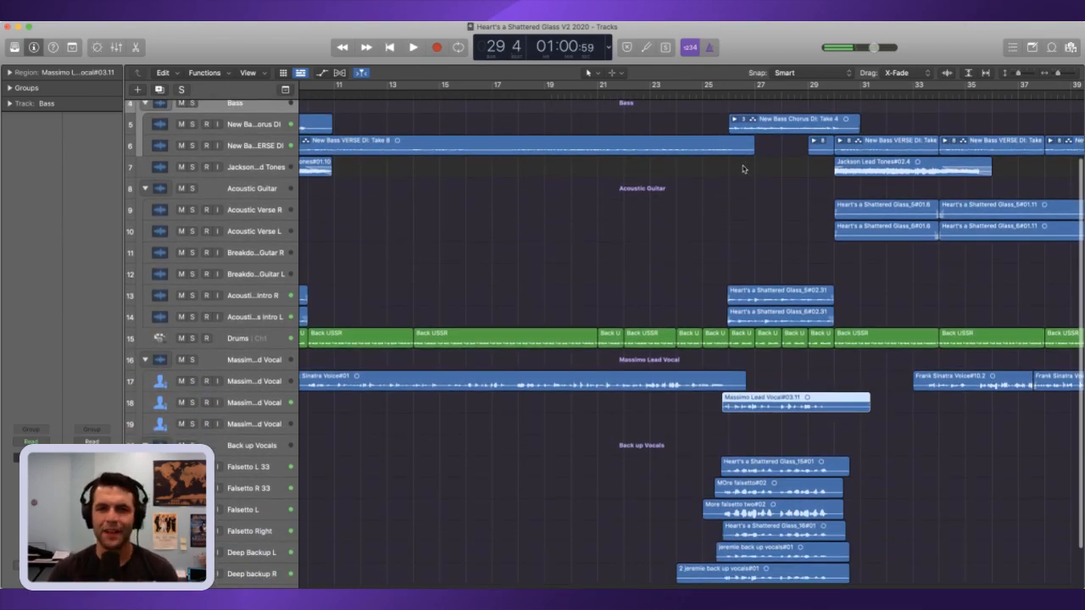
Step: Play the song from its beginning to hear how it leads into the edit at bar 26
left_click_drag(650, 92, 327, 97)
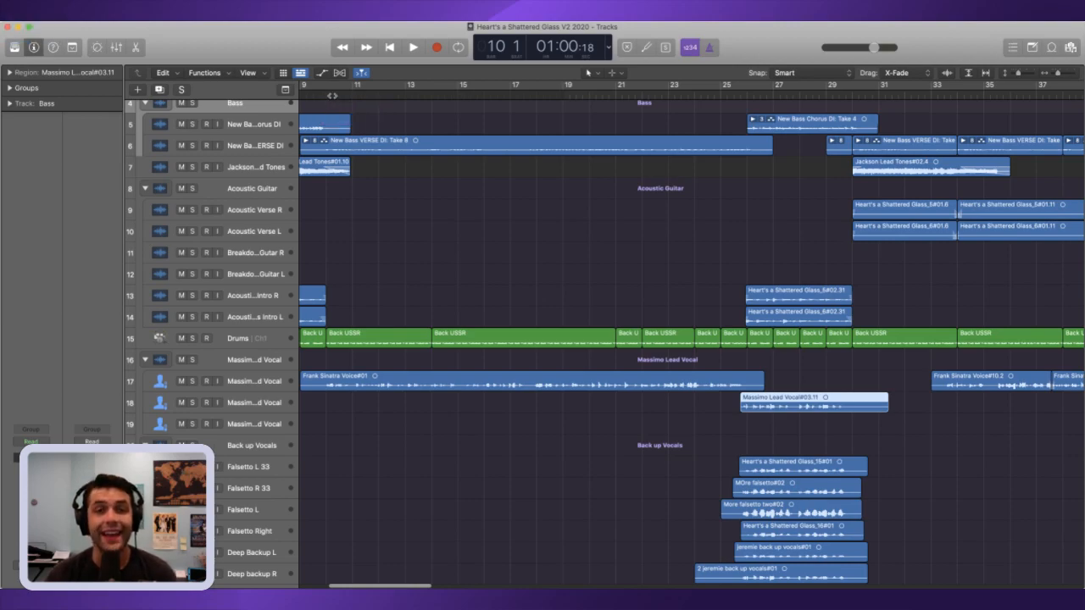
left_click(742, 99)
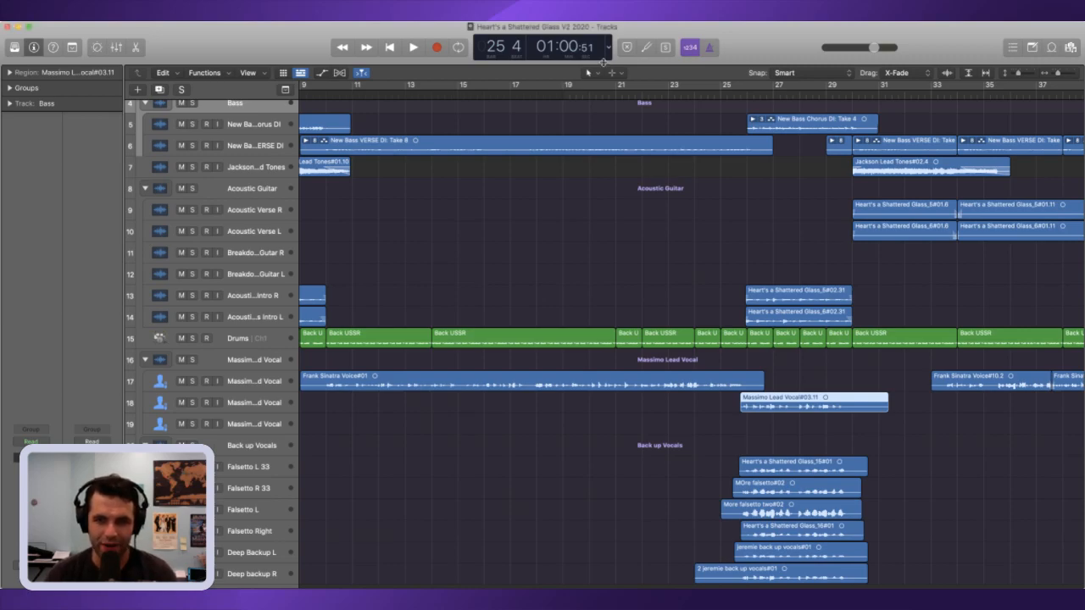
key("Return")
key("space")
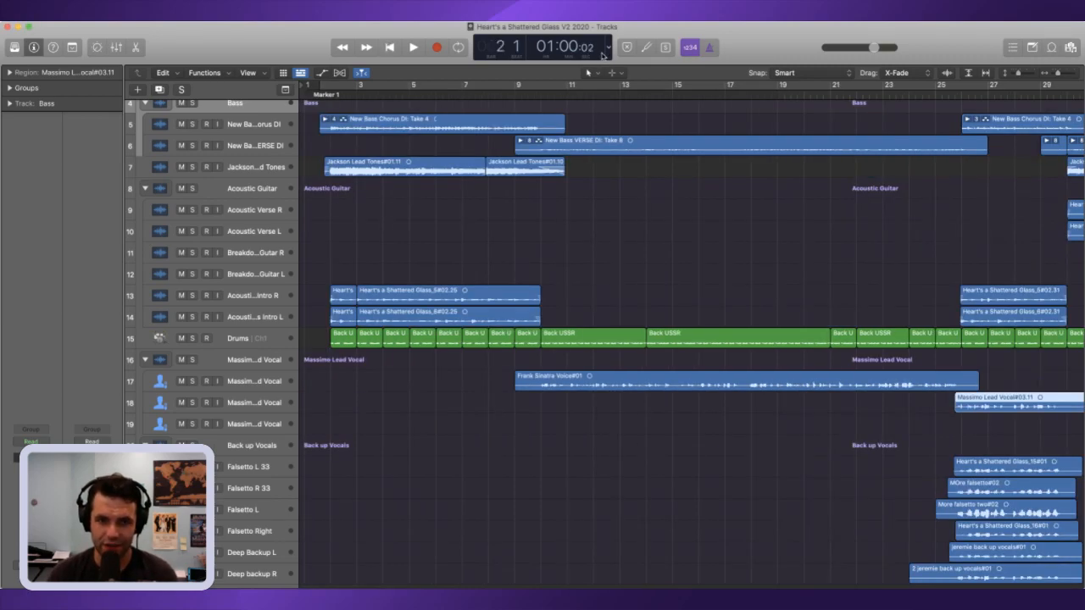
key("space")
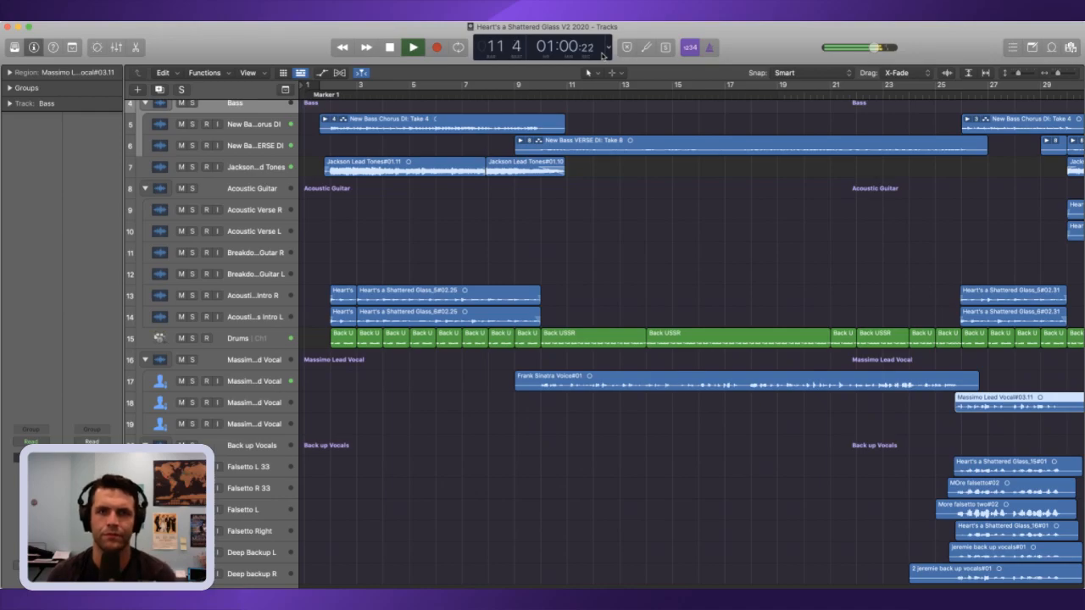
scroll(725, 172, "up", 4)
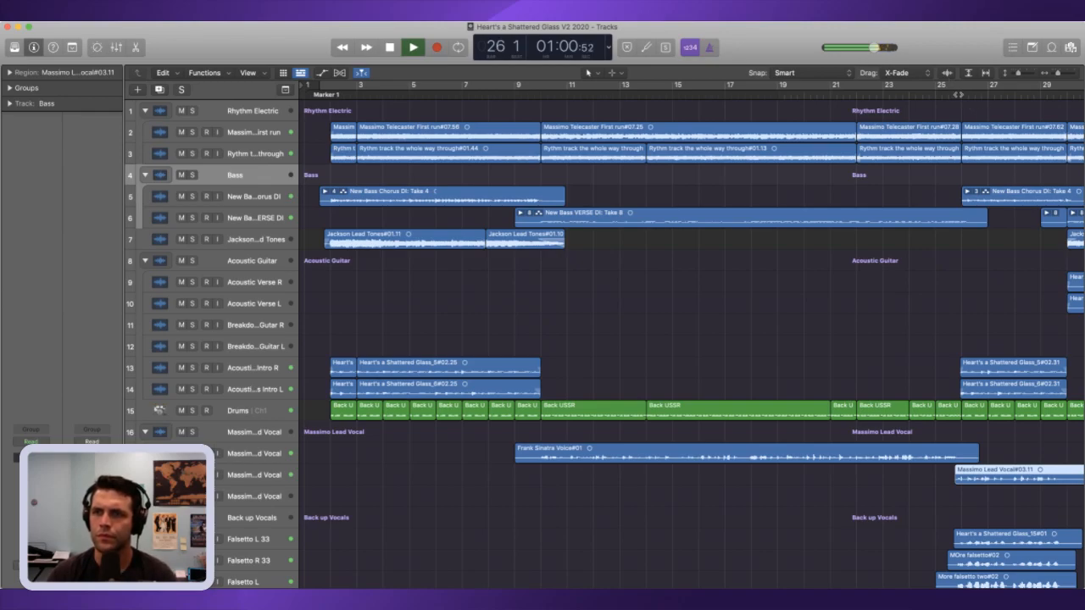
key("space")
Step: Extend the starts of the Telecaster and Rhythm track regions at bar 26 slightly earlier, crossfading them with the preceding regions
left_click_drag(1058, 74, 1063, 73)
left_click(974, 95)
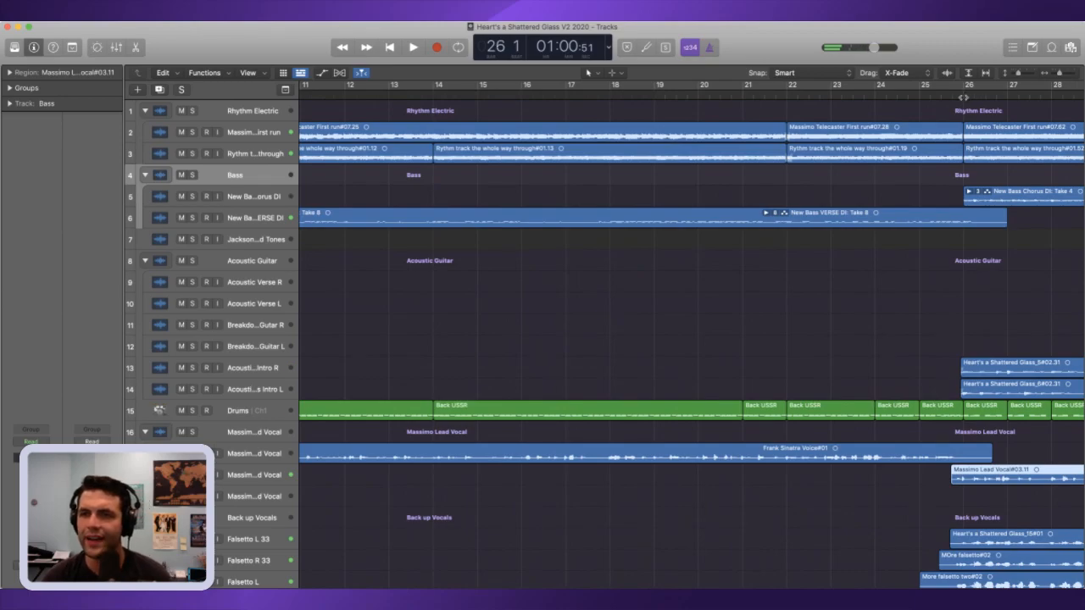
left_click(1035, 76)
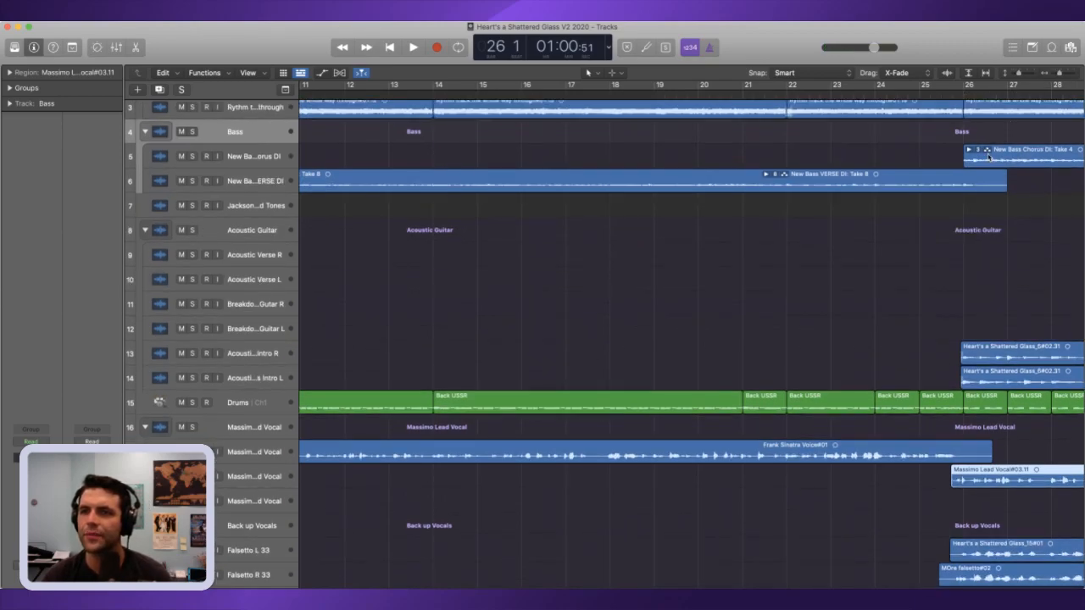
scroll(990, 157, "up", 3)
left_click_drag(1058, 73, 1065, 74)
scroll(983, 125, "down", 1)
left_click_drag(943, 120, 972, 216)
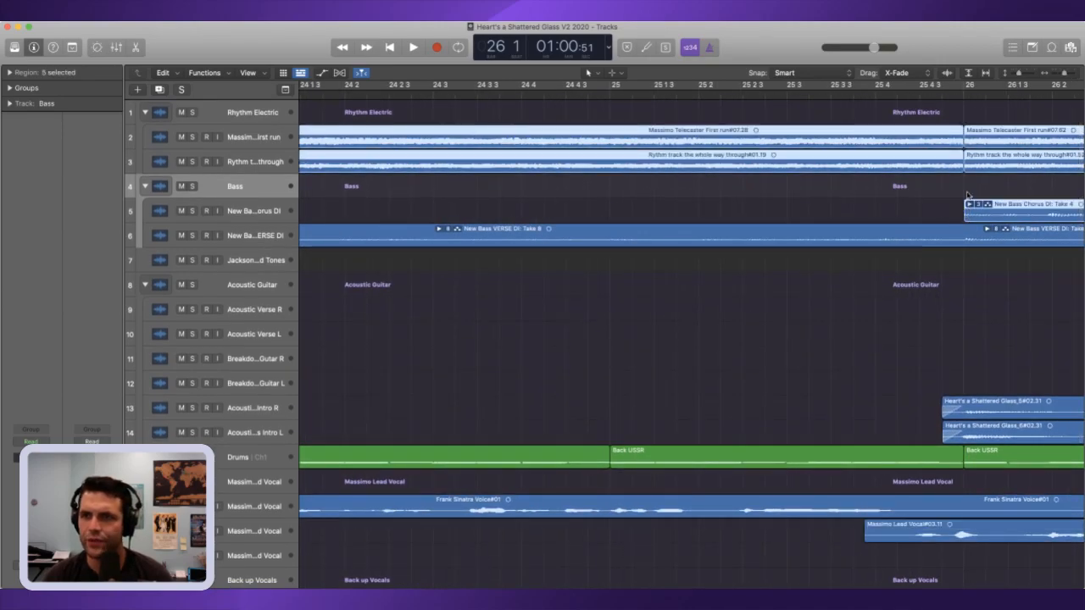
left_click(978, 181)
left_click(972, 167)
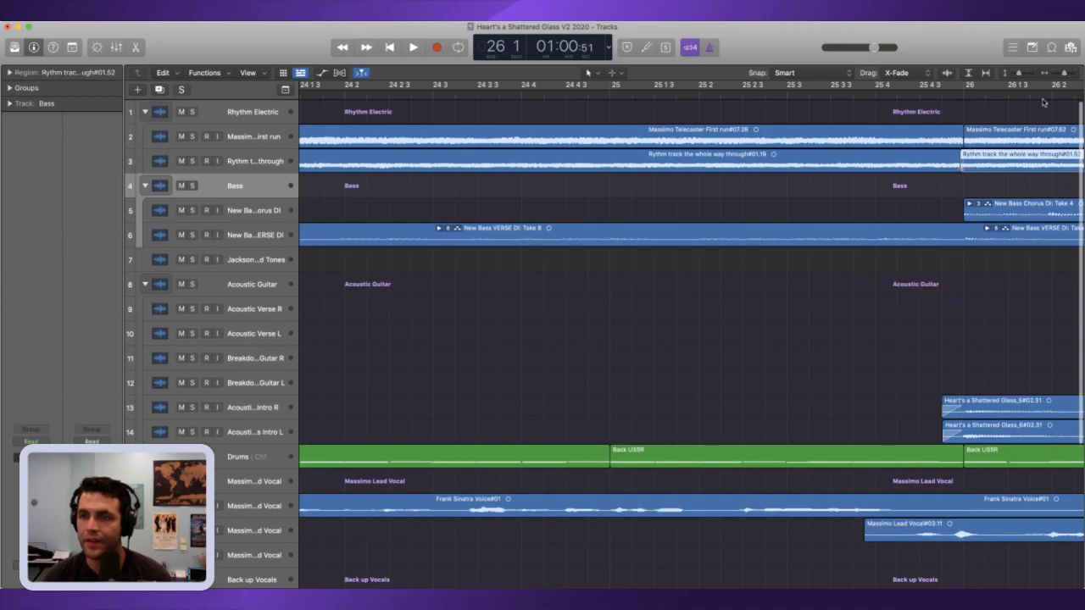
left_click(1075, 74)
left_click(1075, 74)
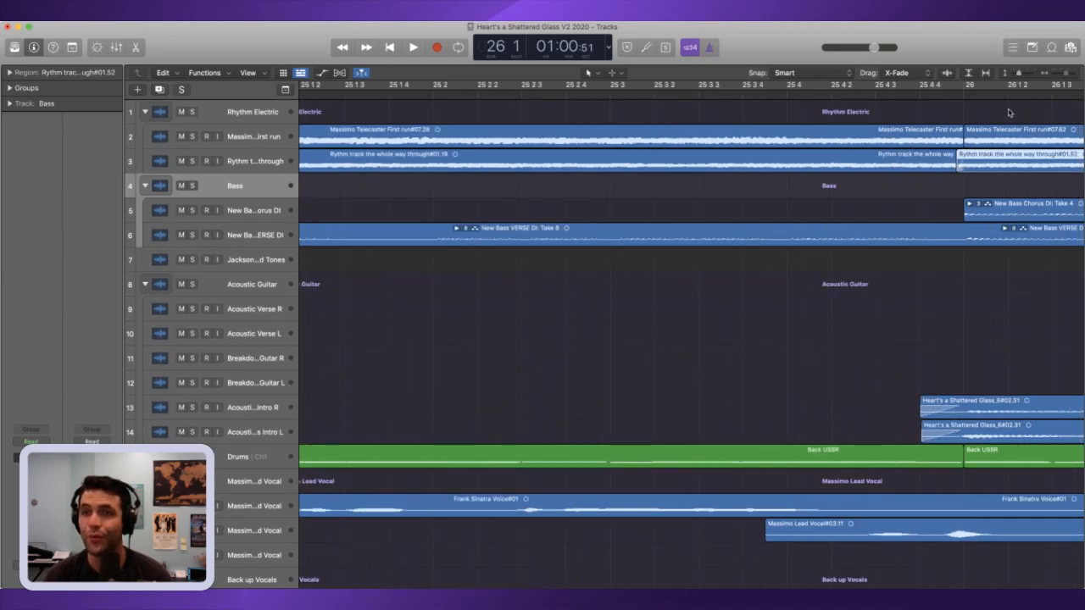
left_click(972, 144)
left_click_drag(965, 142, 955, 142)
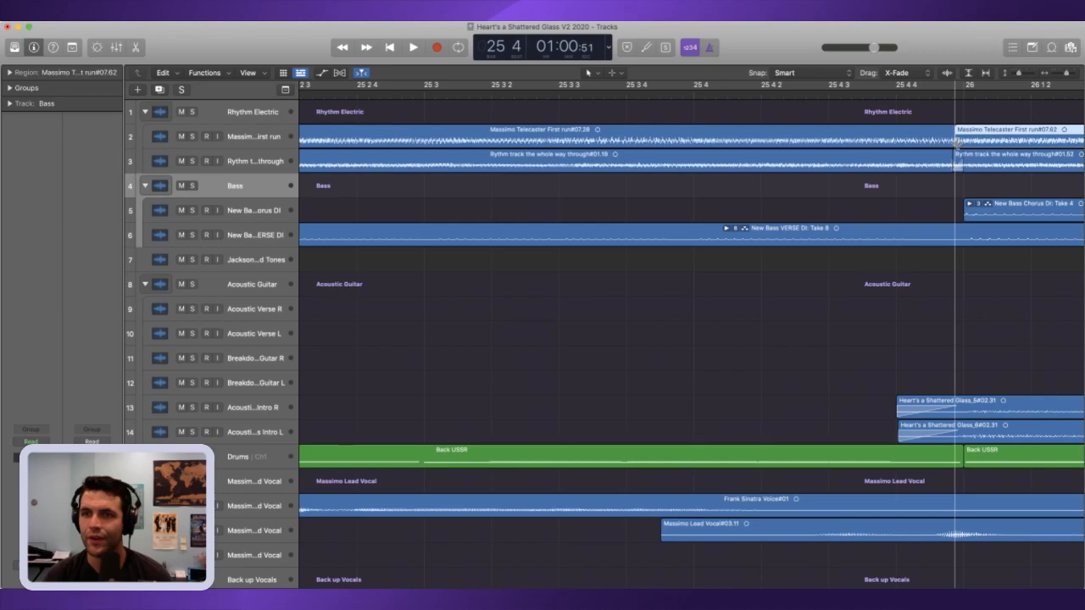
Step: Play the mix from bar 24 across the crossfaded edit at bar 26
left_click(887, 98)
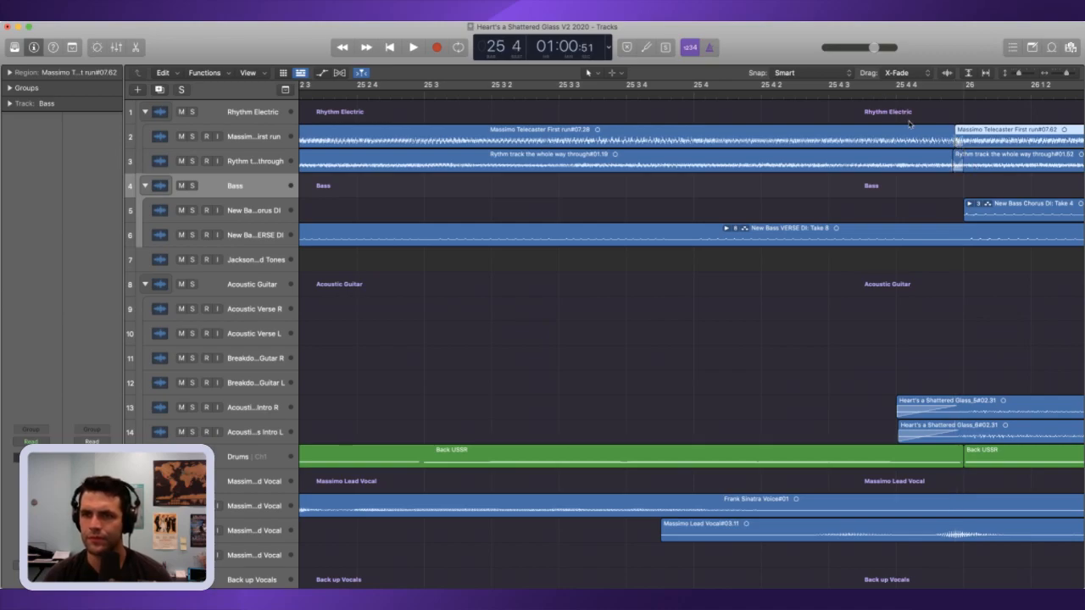
key("space")
key("space")
key("comma")
key("comma")
key("comma")
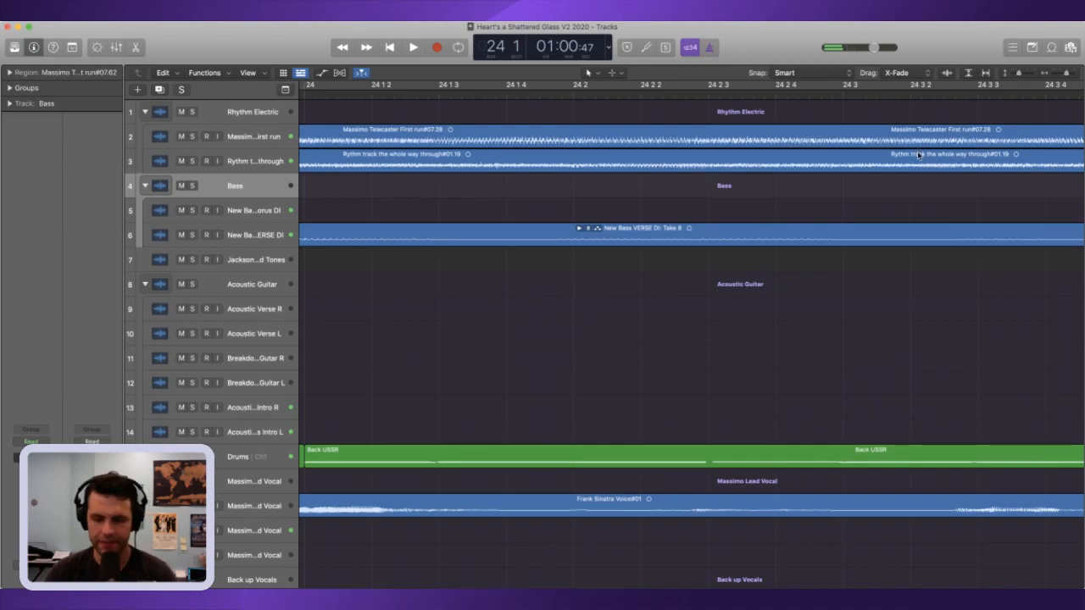
key("space")
left_click_drag(1066, 74, 1056, 74)
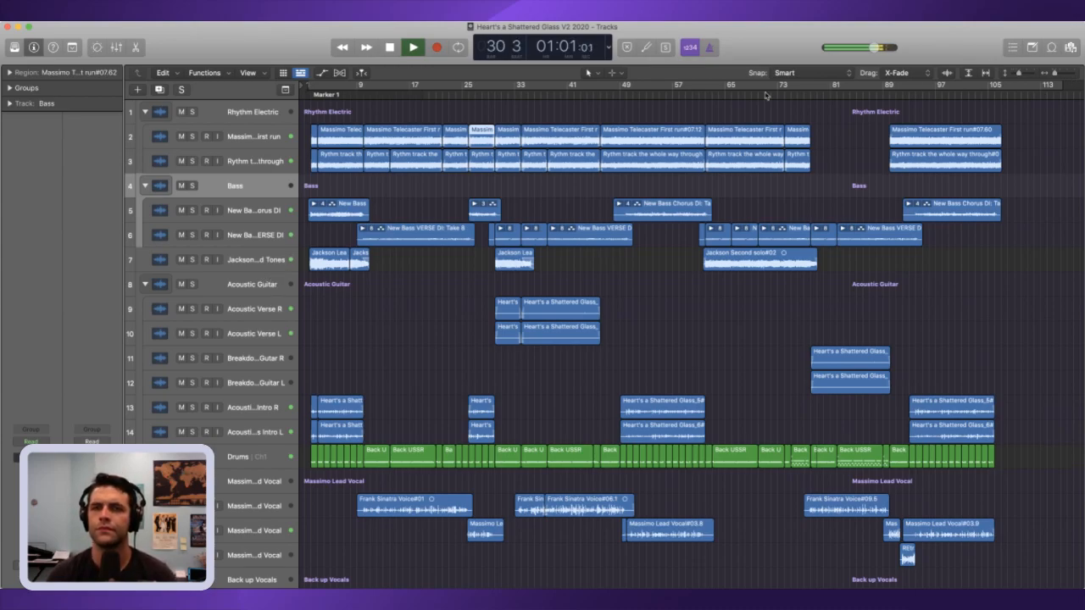
Step: Play the passage between about bars 44 and 49 leading into the second chorus
left_click(592, 96)
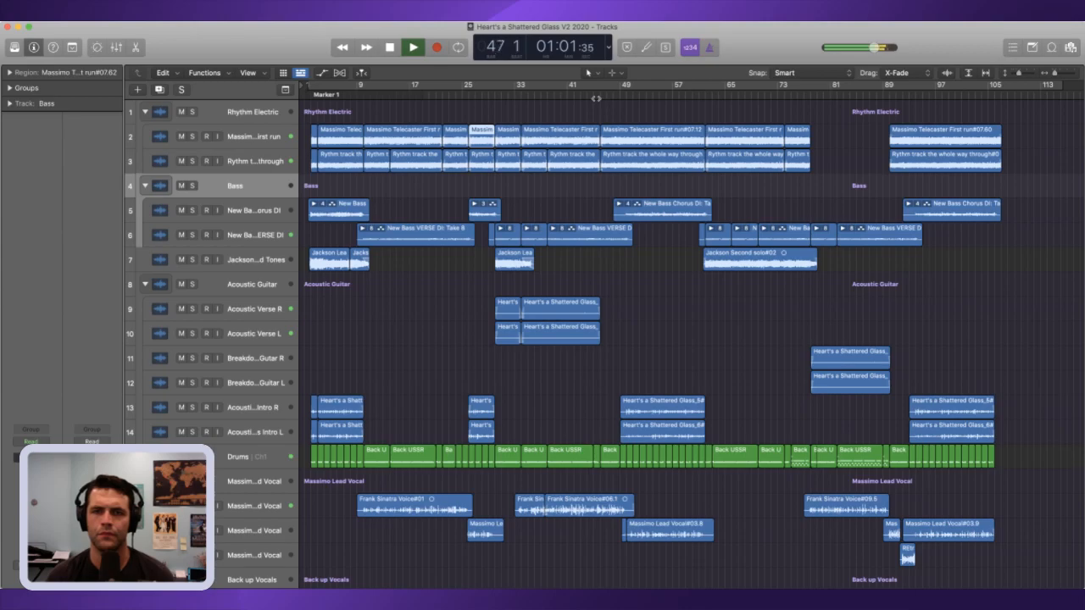
key("space")
key("space")
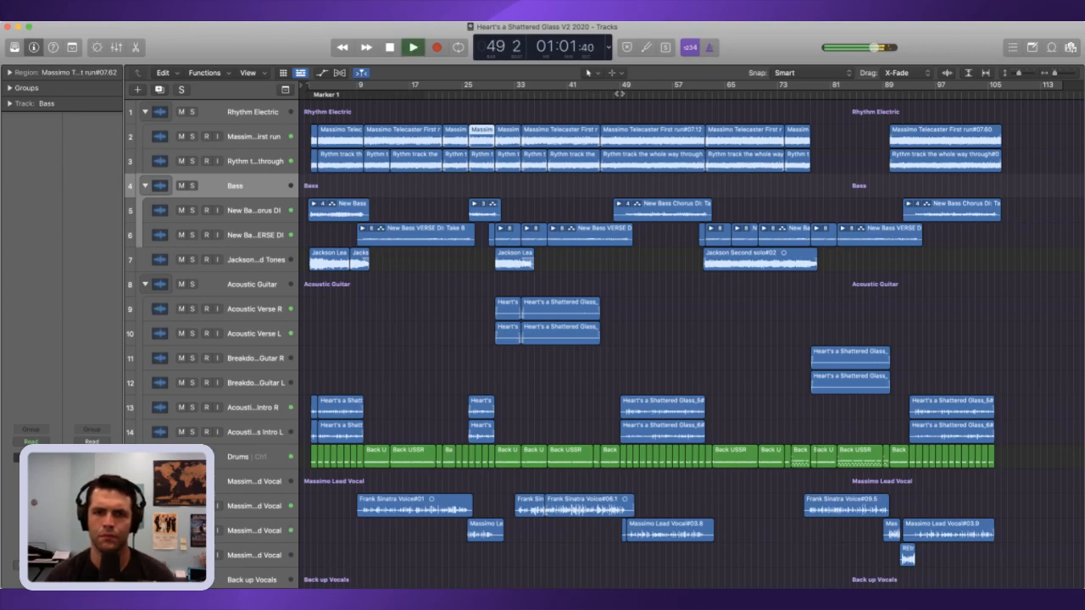
key("space")
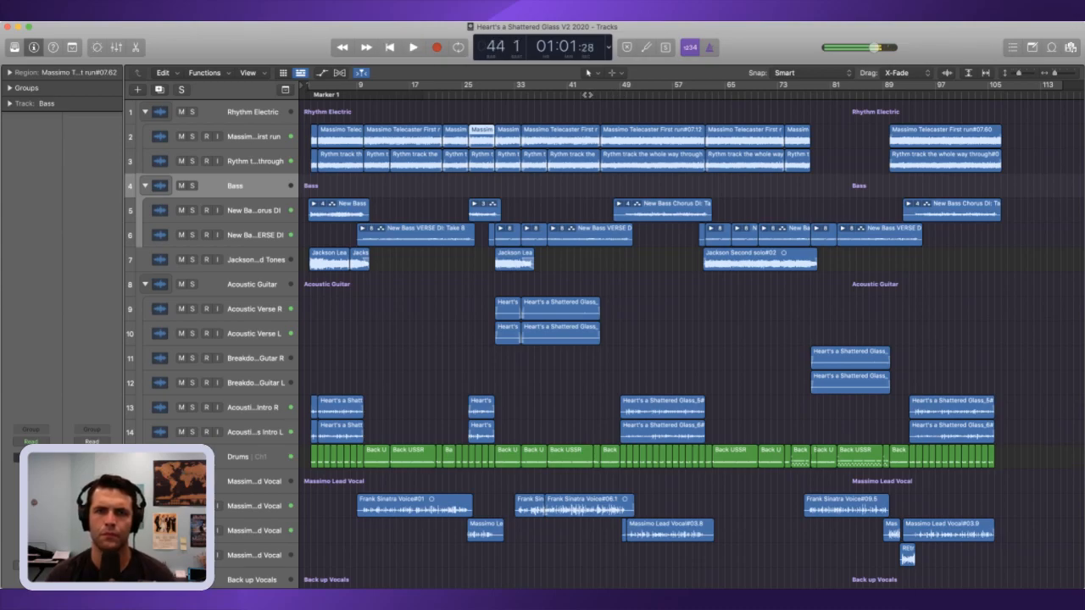
key("space")
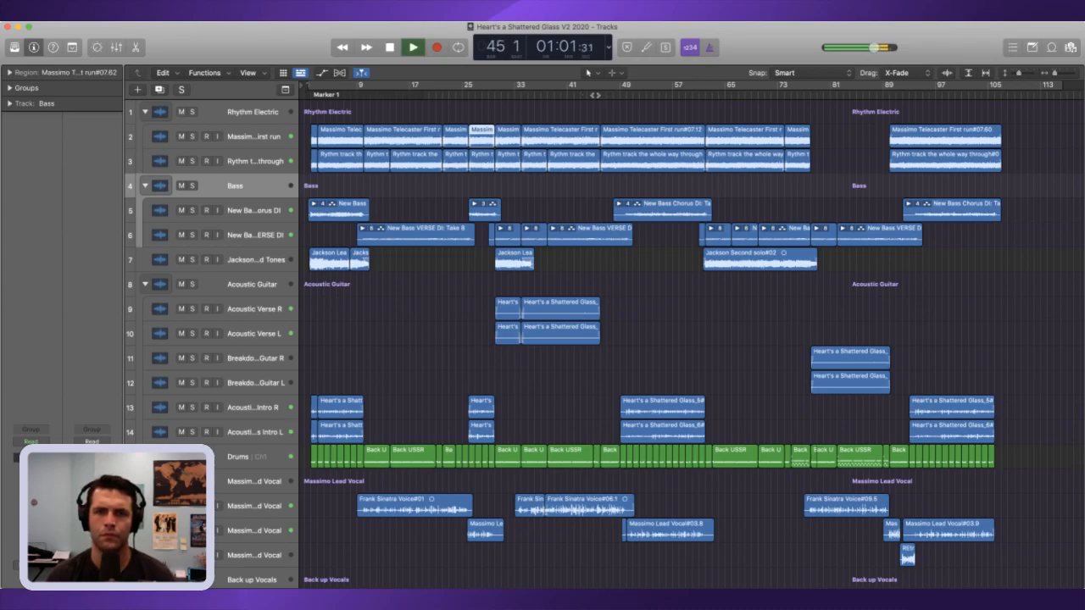
key("space")
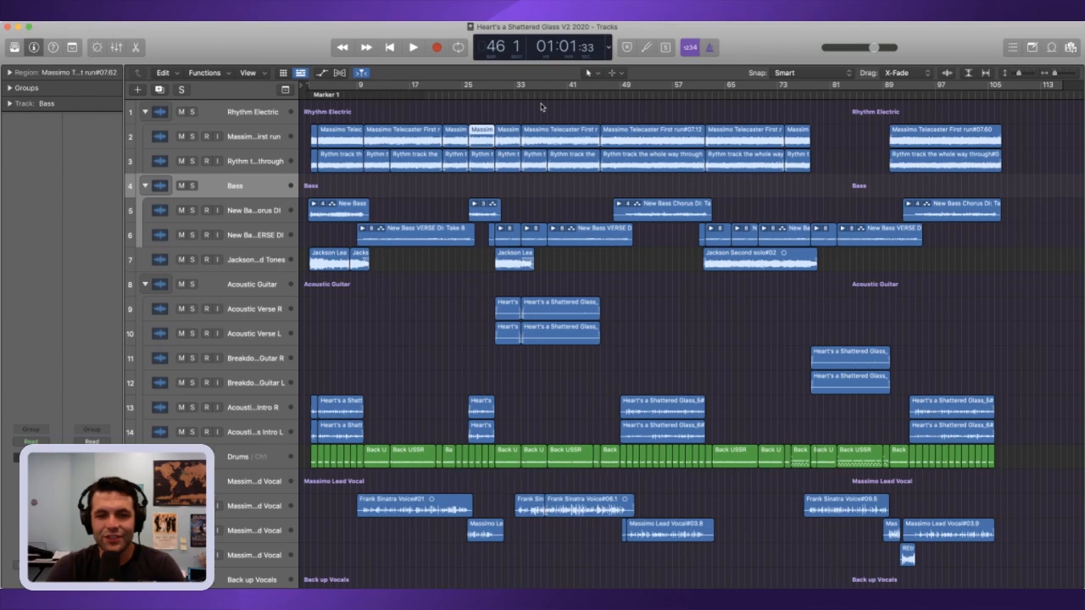
Step: Compare the shortened first chorus from about bar 25 with the passage around bar 45 by playing both
left_click(491, 96)
left_click_drag(474, 95, 464, 93)
key("space")
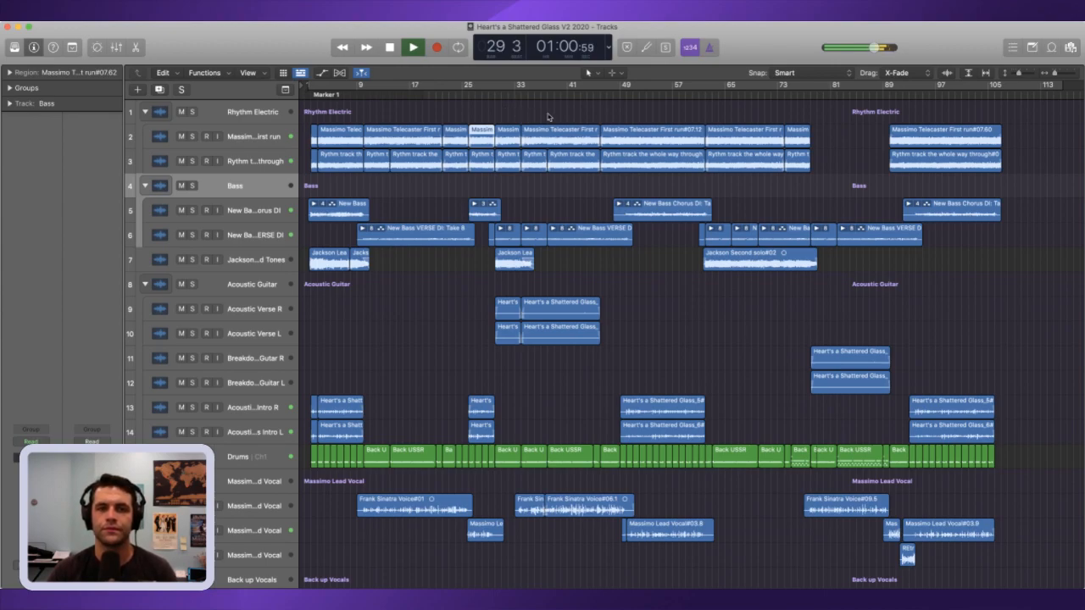
left_click_drag(580, 97, 591, 94)
key("space")
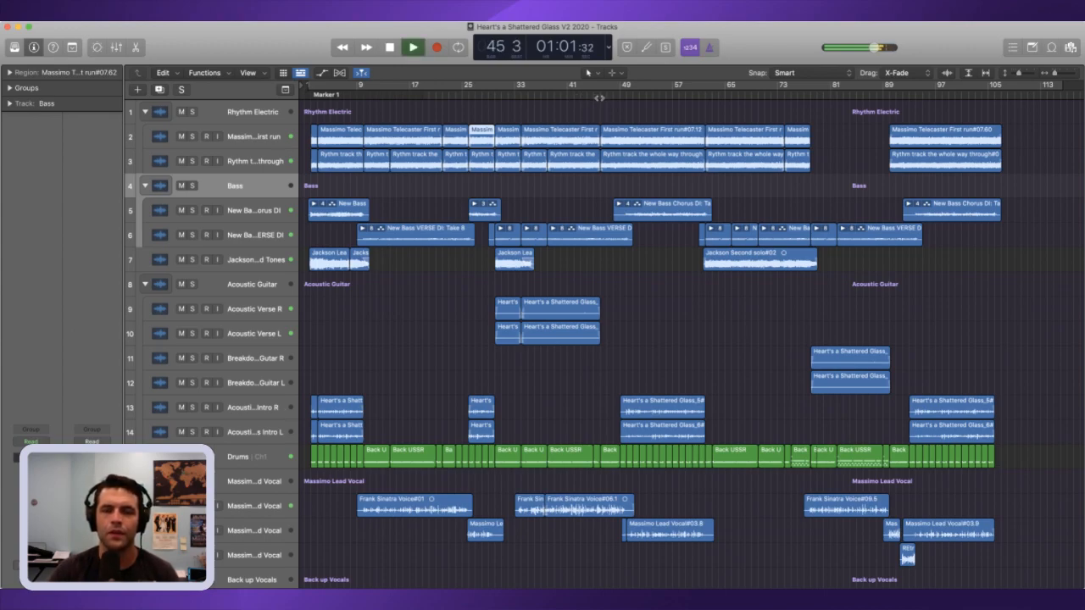
key("space")
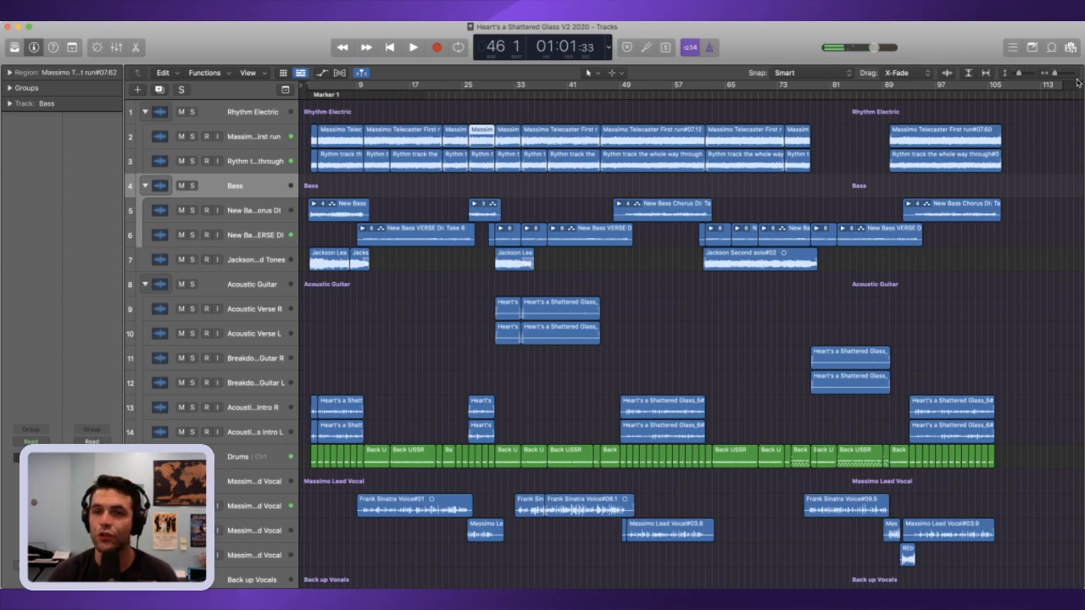
Step: Replay bar 45 to locate the next cut and place the playhead at bar 46
key("super+Right")
key("super+Right")
key("super+Right")
key("super+Right")
key("super+Right")
key("super+Right")
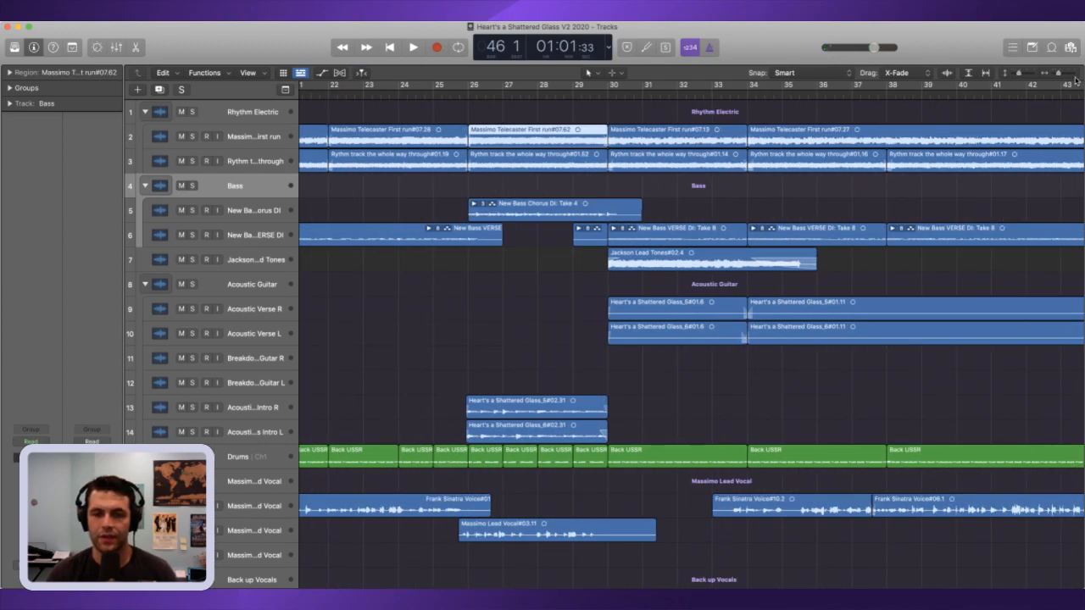
key("space")
key("space")
key("comma")
key("space")
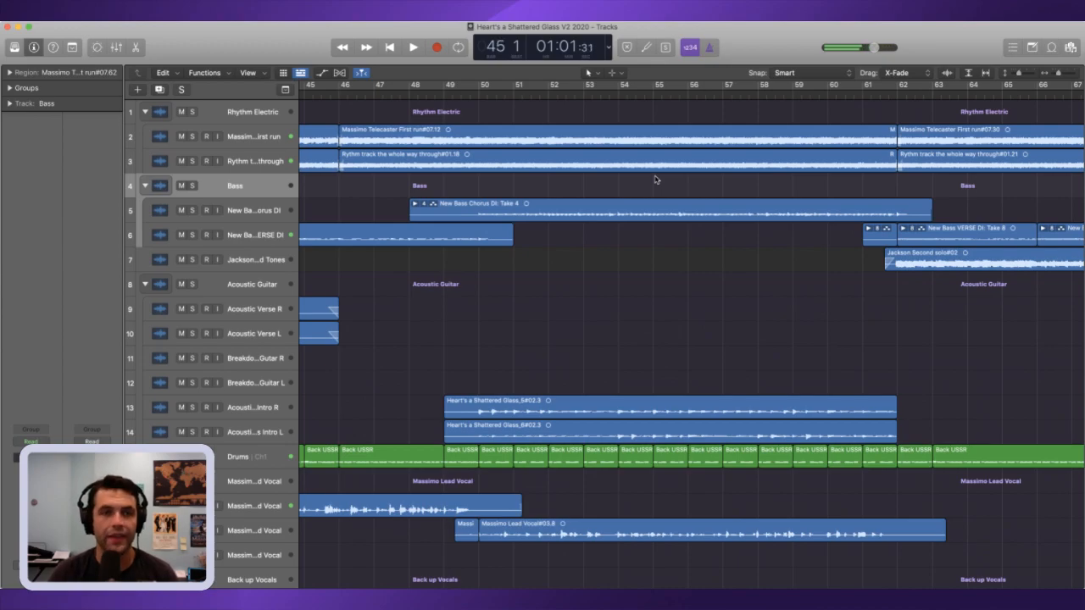
key("space")
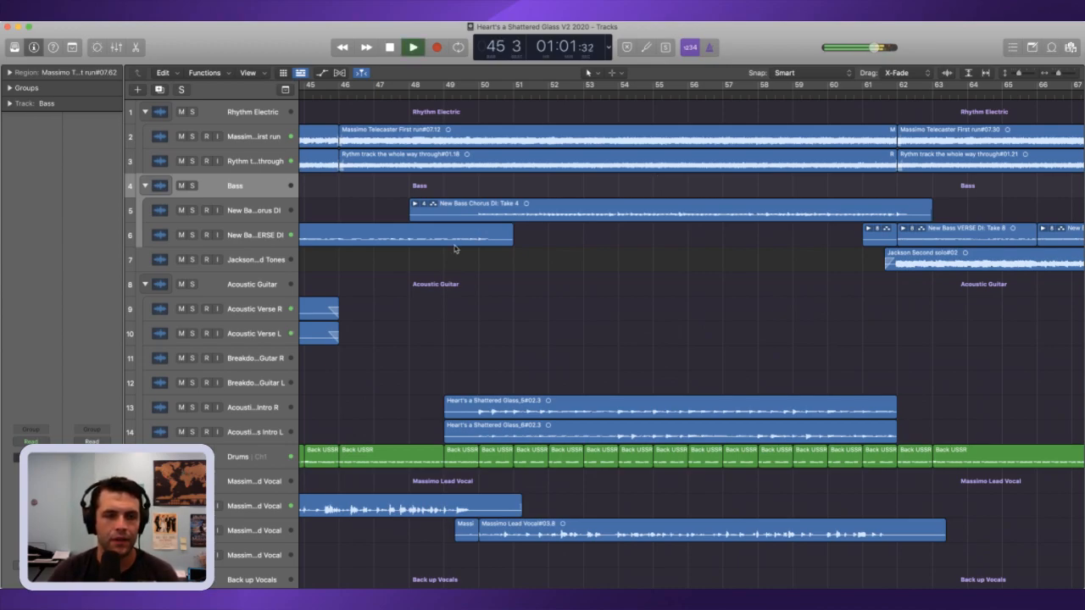
key("space")
key("period")
key("comma")
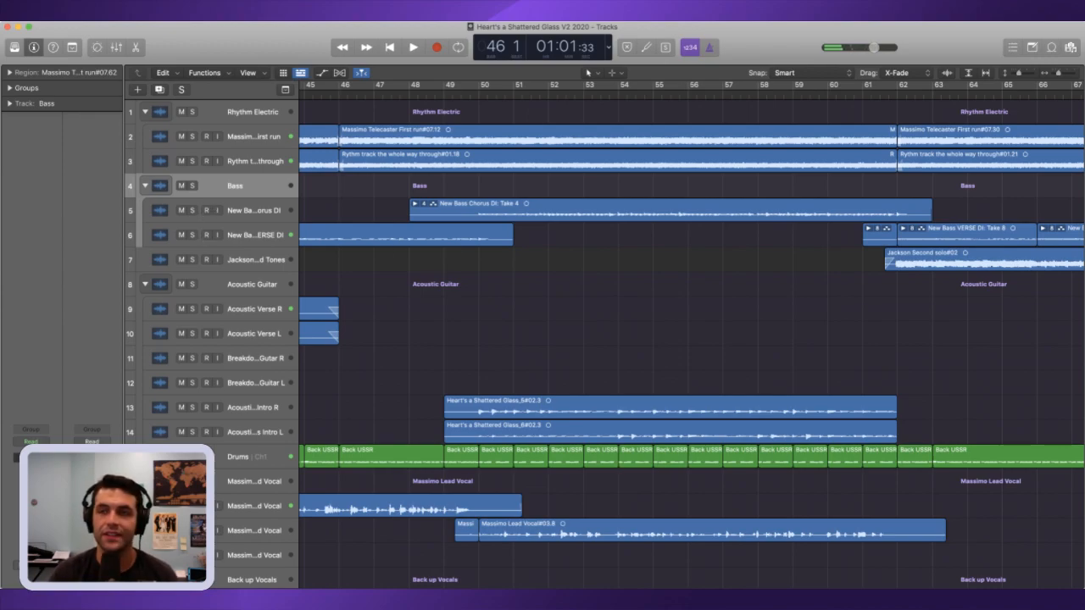
Step: Split the verse bass and lead vocal regions at bar 46 and delete the verse bass piece after the split
left_click(365, 544)
left_click_drag(366, 543, 402, 118)
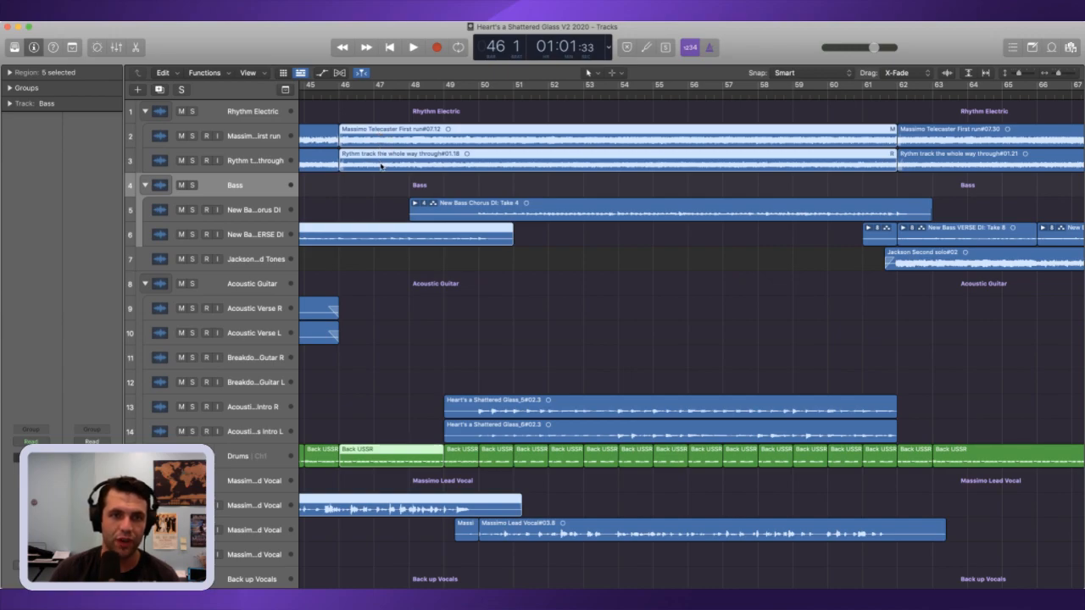
key("super+t")
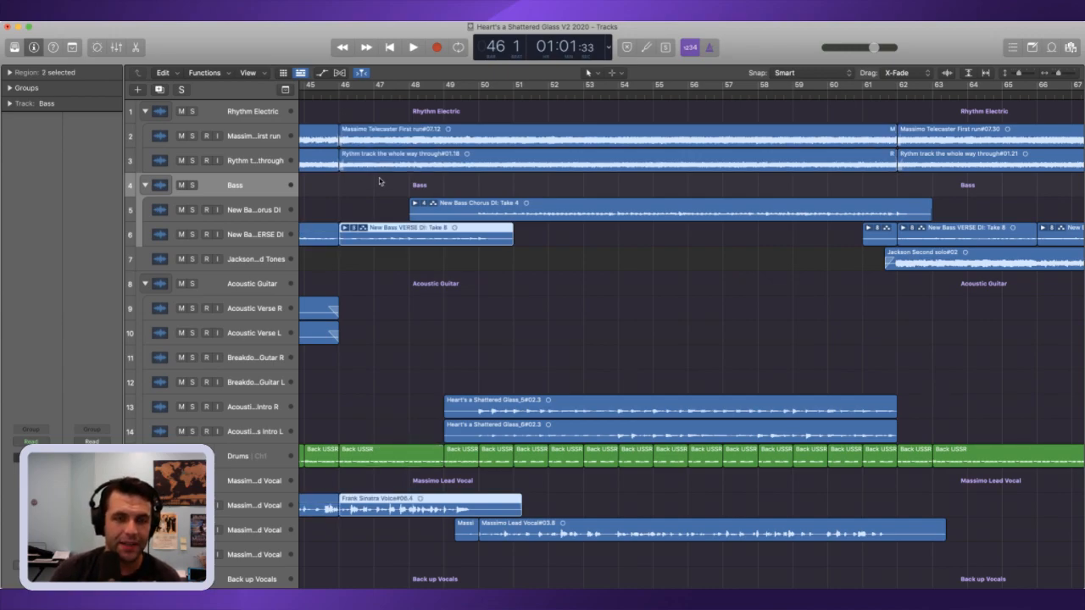
key("space")
Step: Split the Telecaster, Rhythm track and chorus bass regions at bar 50 and delete their pieces before it, back to bar 46
key("space")
left_click(366, 248)
left_click(367, 240)
key("Delete")
key("space")
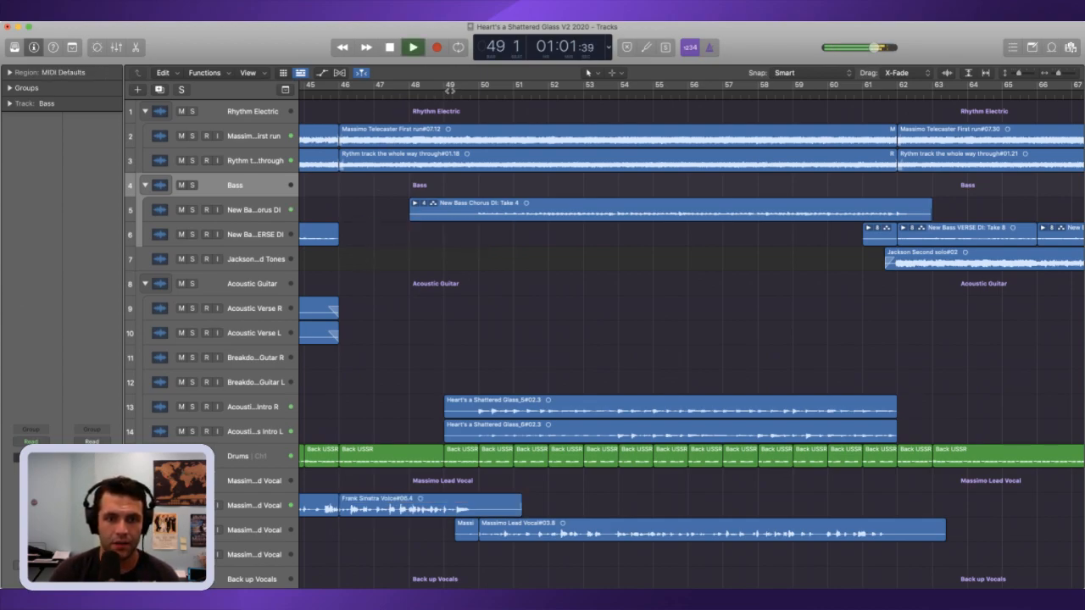
key("space")
left_click_drag(450, 91, 480, 92)
left_click_drag(464, 253, 456, 123)
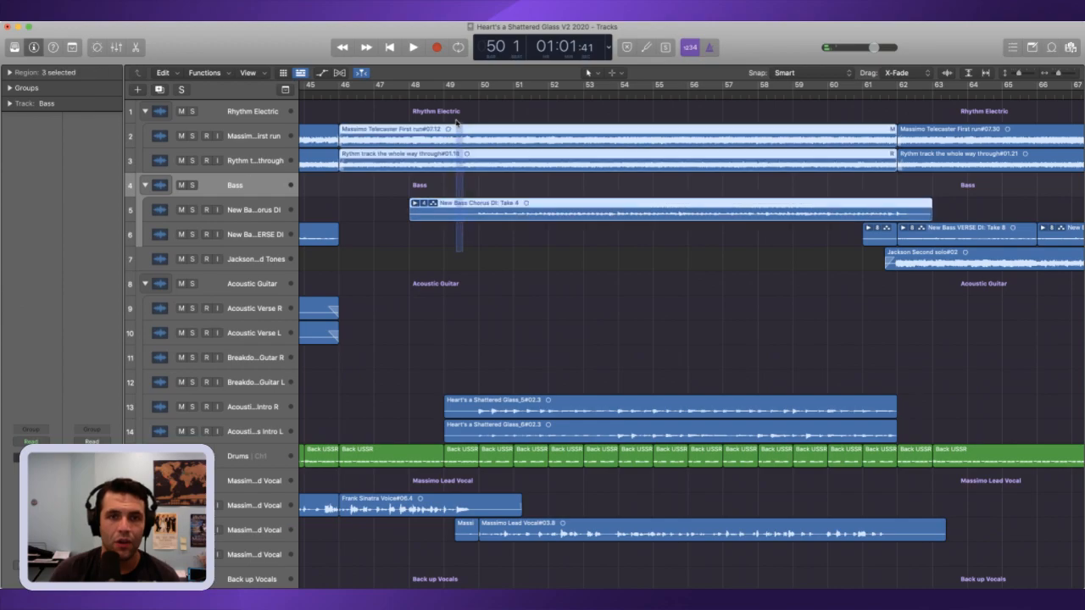
key("super+t")
left_click_drag(454, 244, 437, 144)
key("Delete")
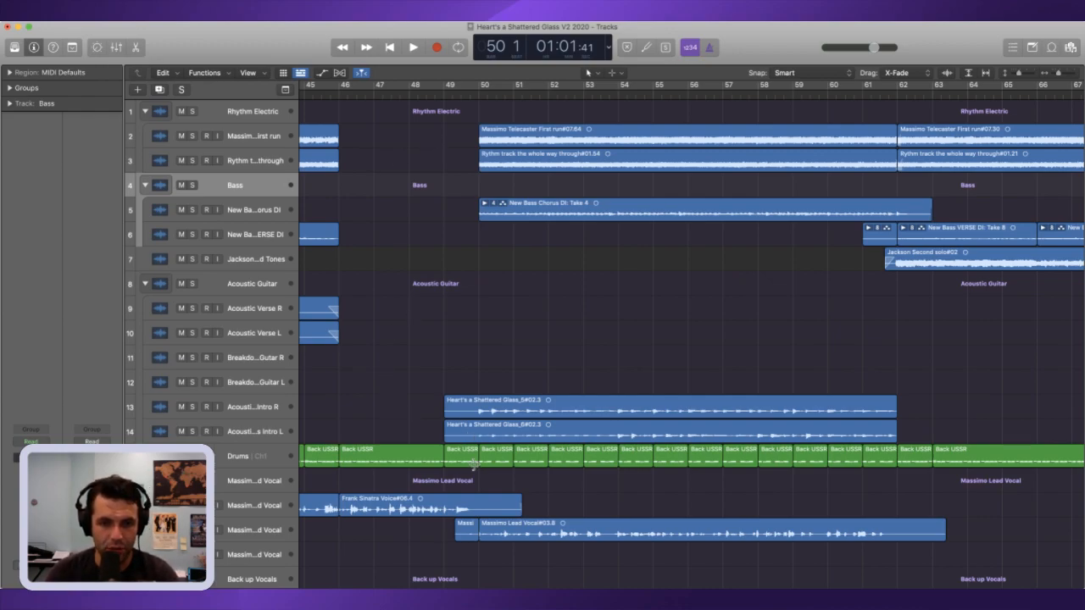
Step: Play the passage from around bar 49 to bar 50, and delete the drum region between bars 46 and 49
left_click_drag(469, 95, 465, 96)
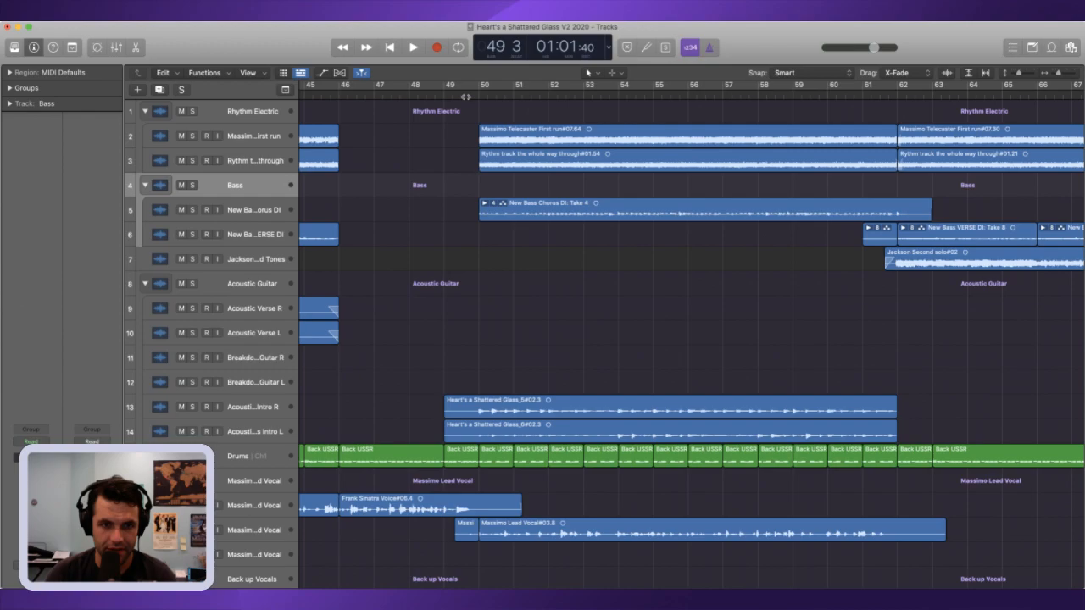
key("space")
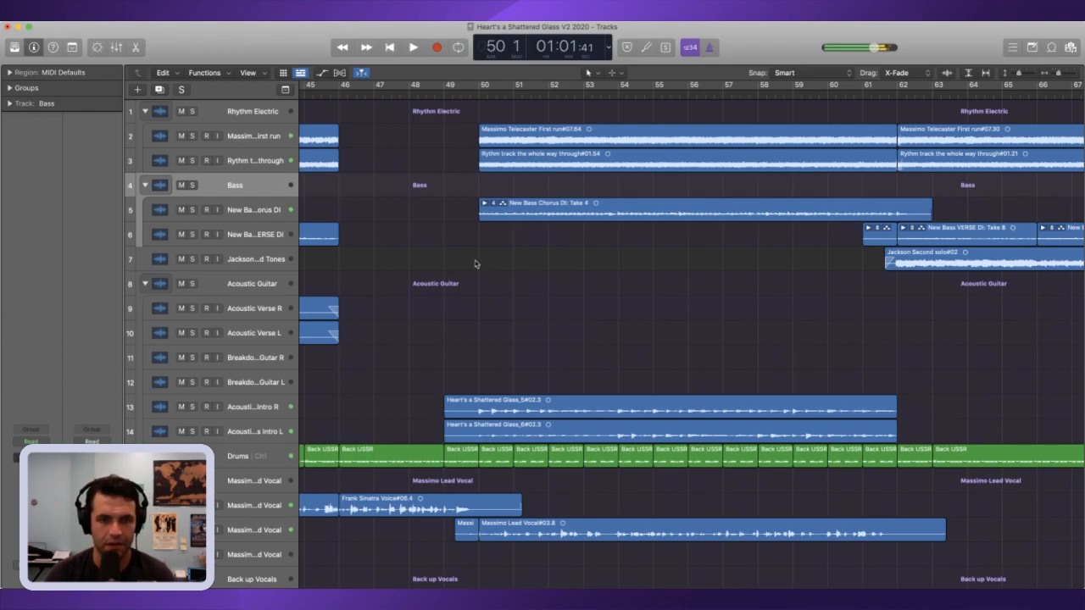
key("space")
left_click(403, 460)
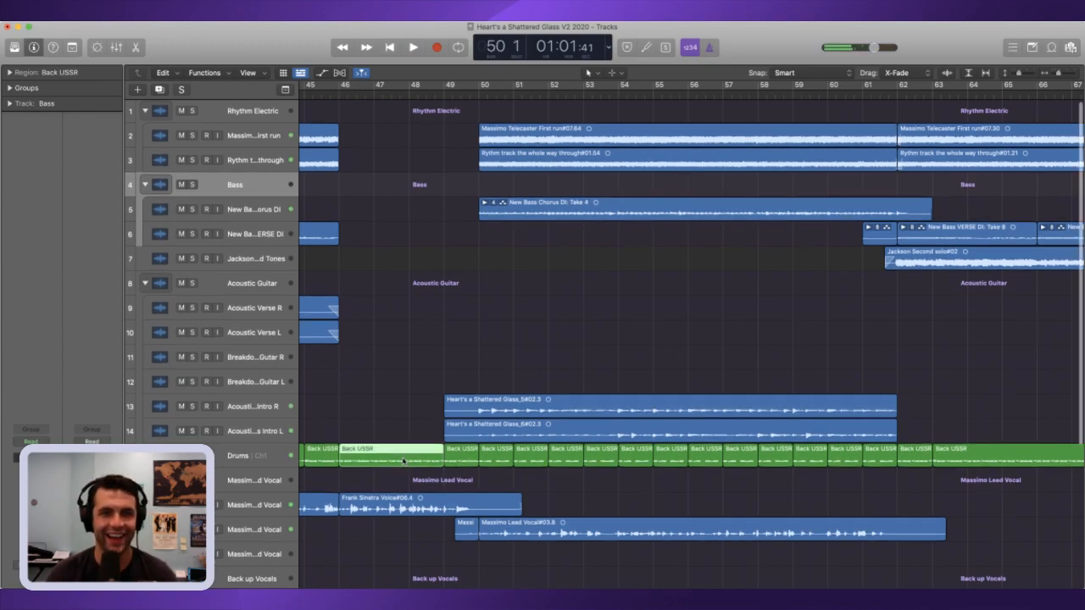
key("BackSpace")
Step: Replay bar 45 and delete the one-bar drum region there
left_click(323, 96)
key("space")
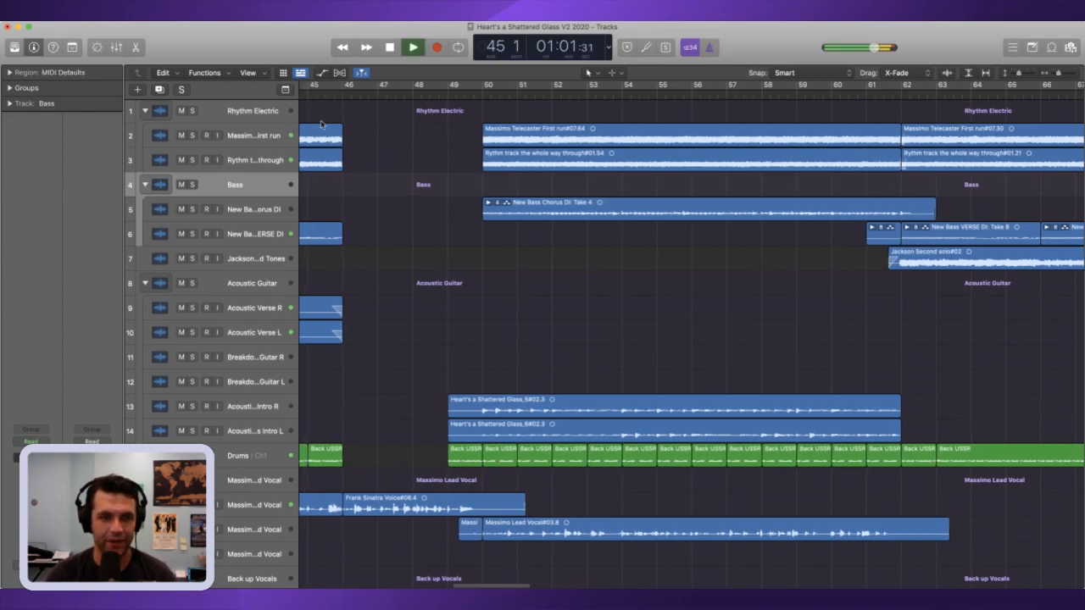
key("space")
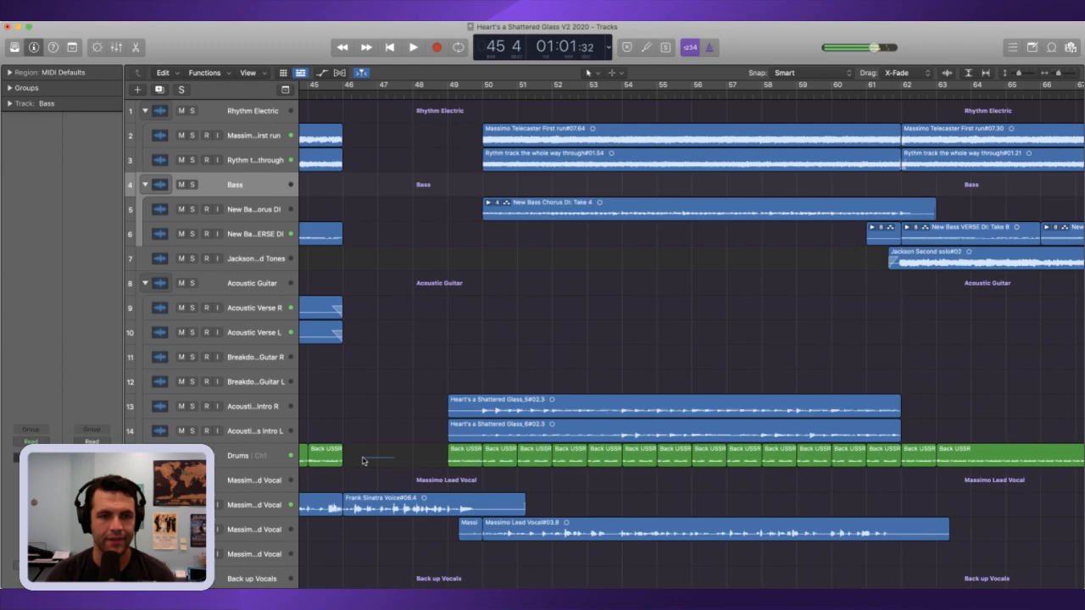
left_click(336, 461)
key("BackSpace")
Step: Check the notes of the drum region at bar 49, move that region to the playhead at bar 45, and play the result
key("comma")
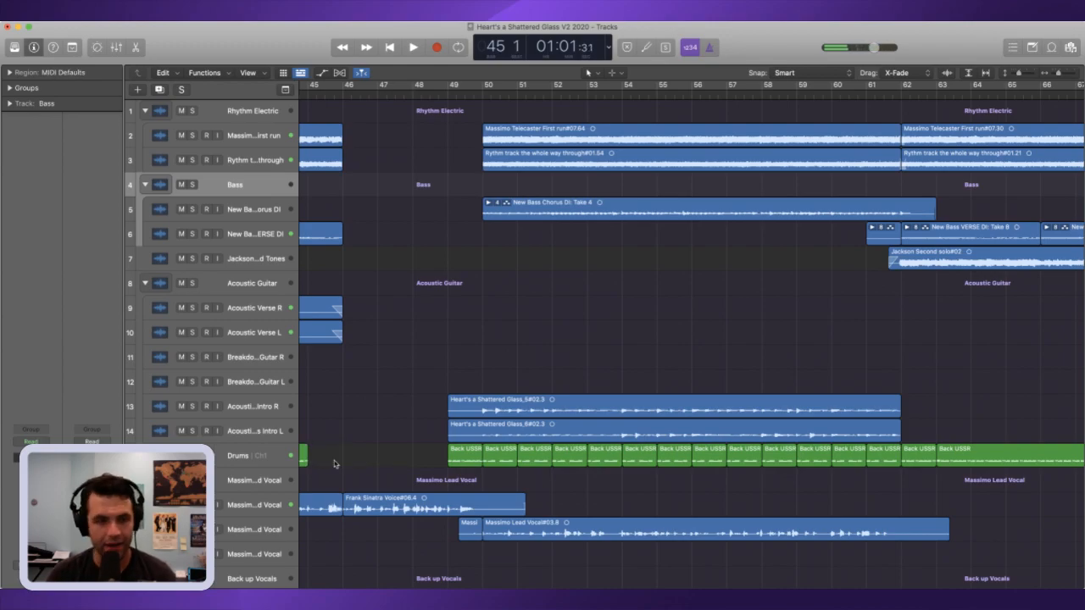
key("comma")
key("period")
left_click(497, 460)
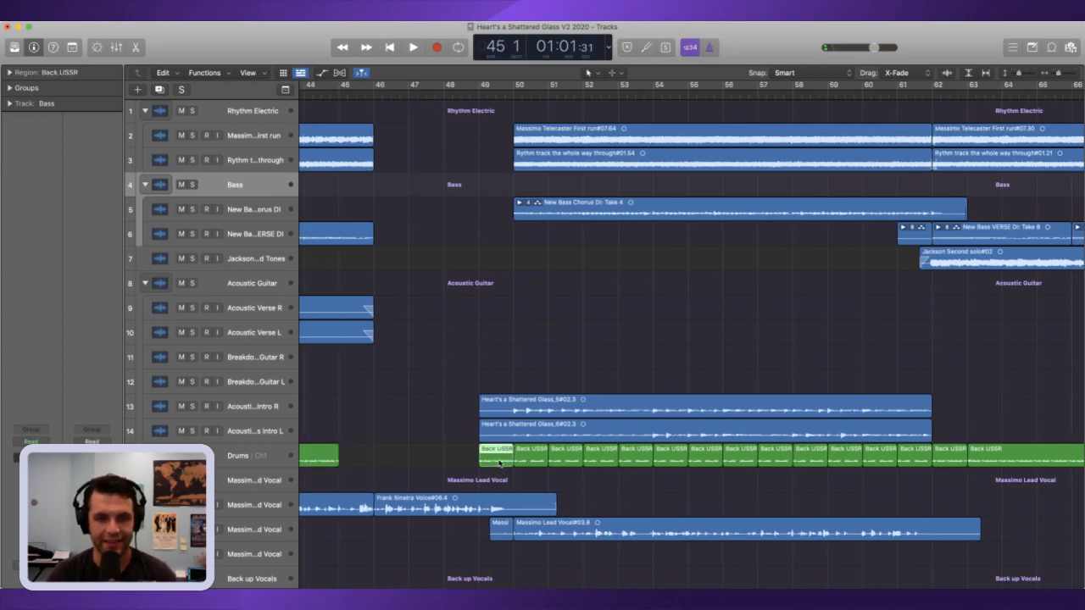
key("p")
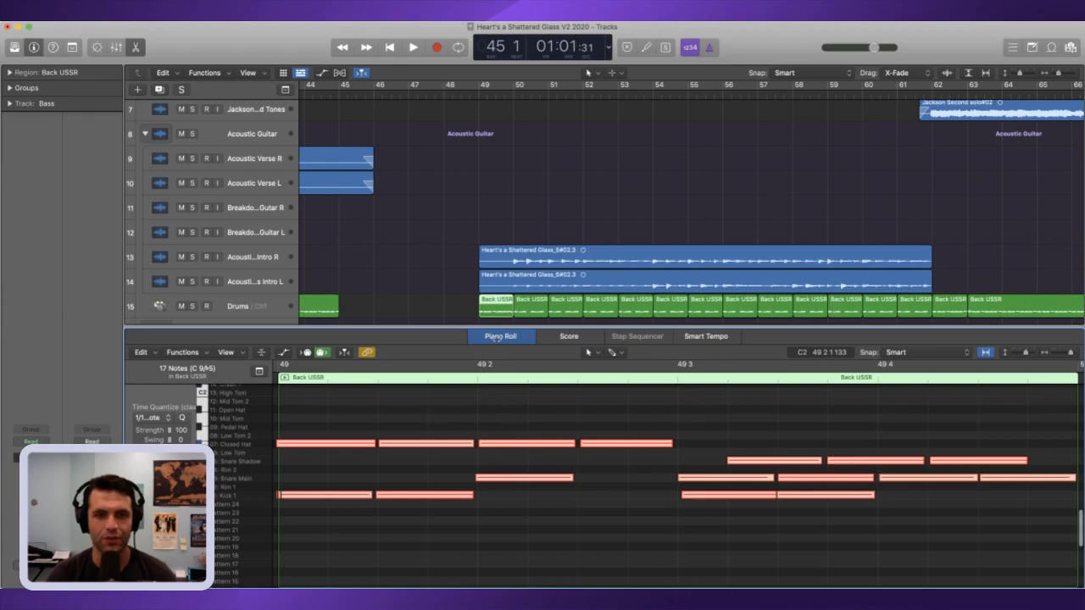
key("p")
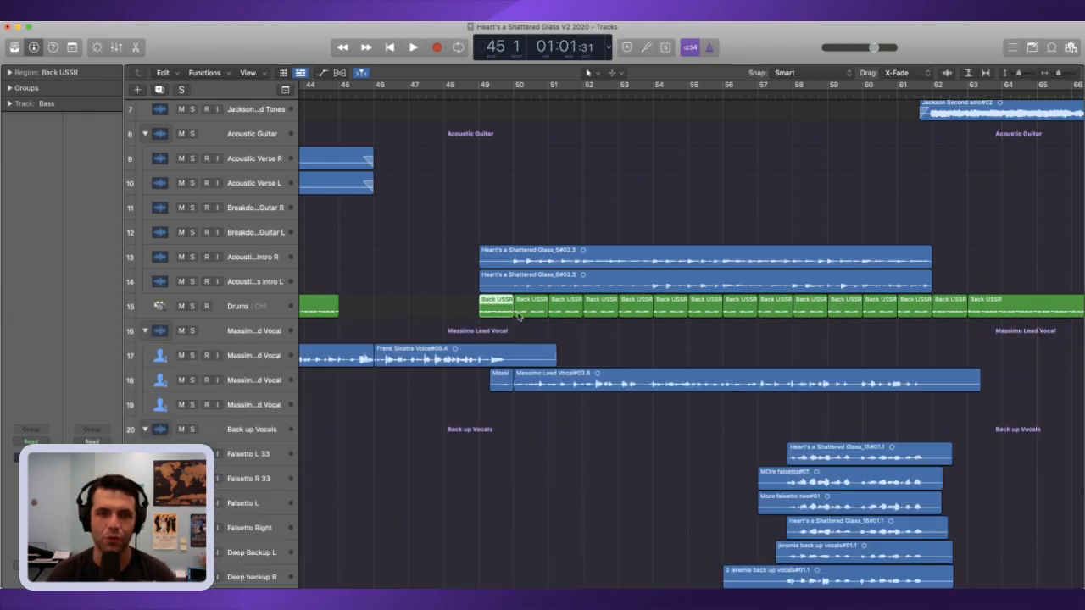
key("semicolon")
key("space")
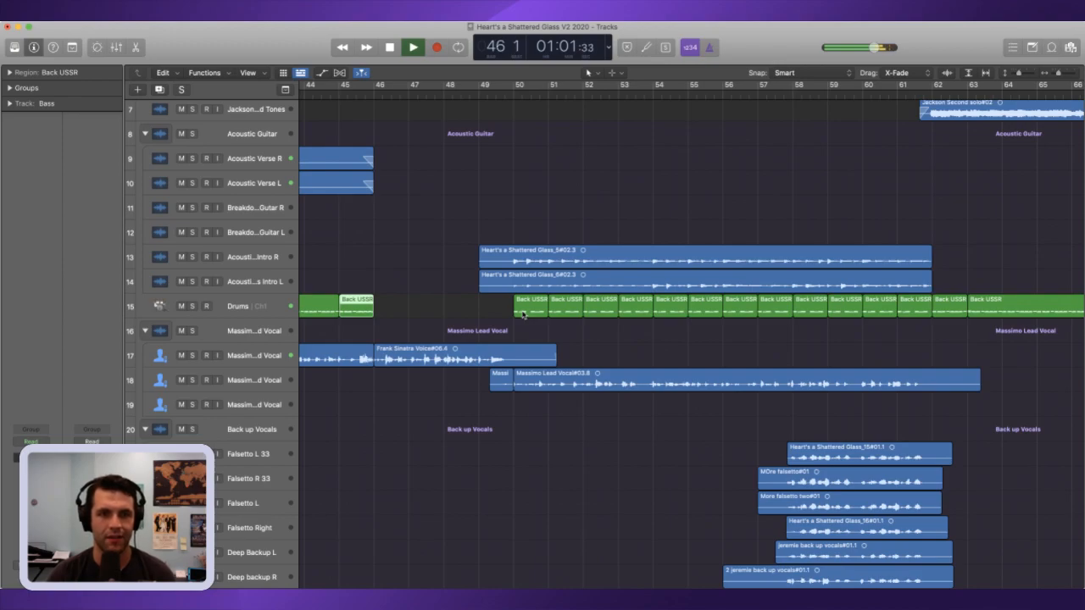
key("space")
Step: Replay bar 45 and trim the end of the Frank Sinatra Voice#06.3 vocal region back to just after beat 3 of bar 45
left_click_drag(1058, 74, 1056, 74)
scroll(502, 290, "left", 4)
scroll(501, 290, "left", 2)
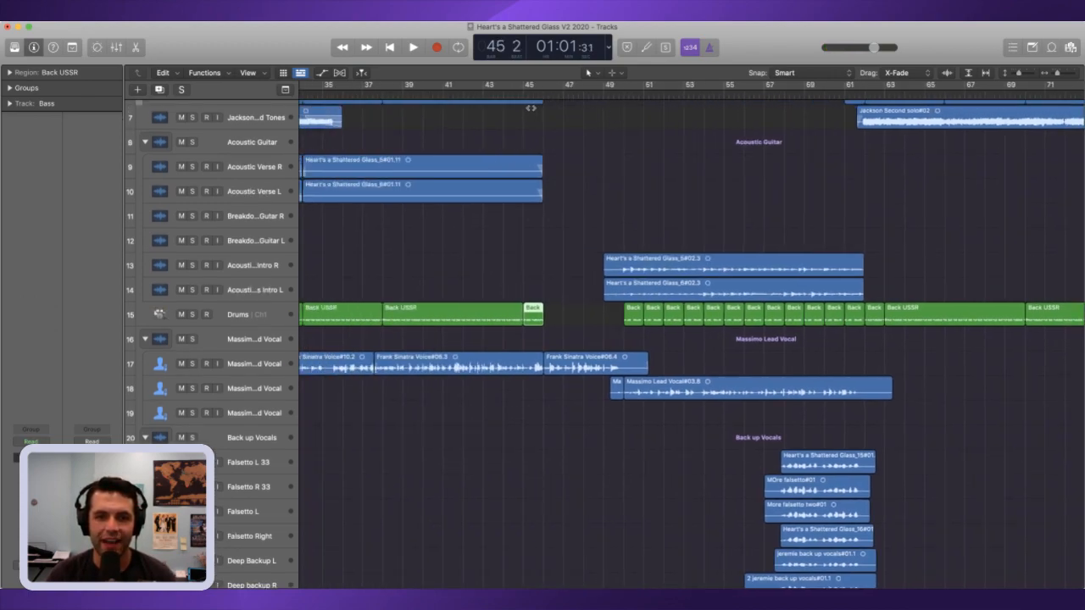
key("space")
key("space")
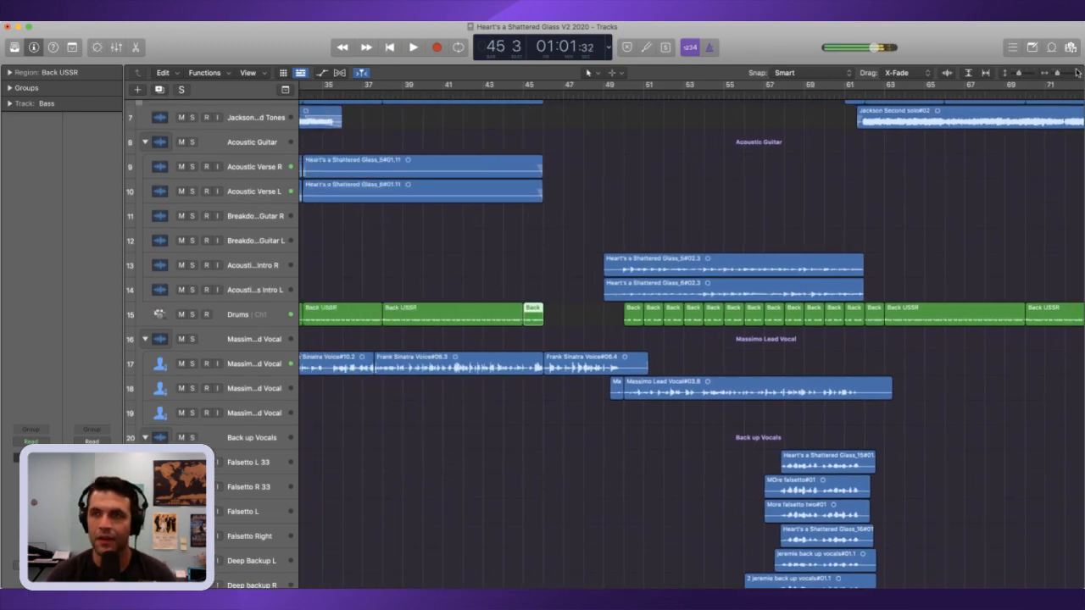
left_click_drag(1057, 74, 1065, 79)
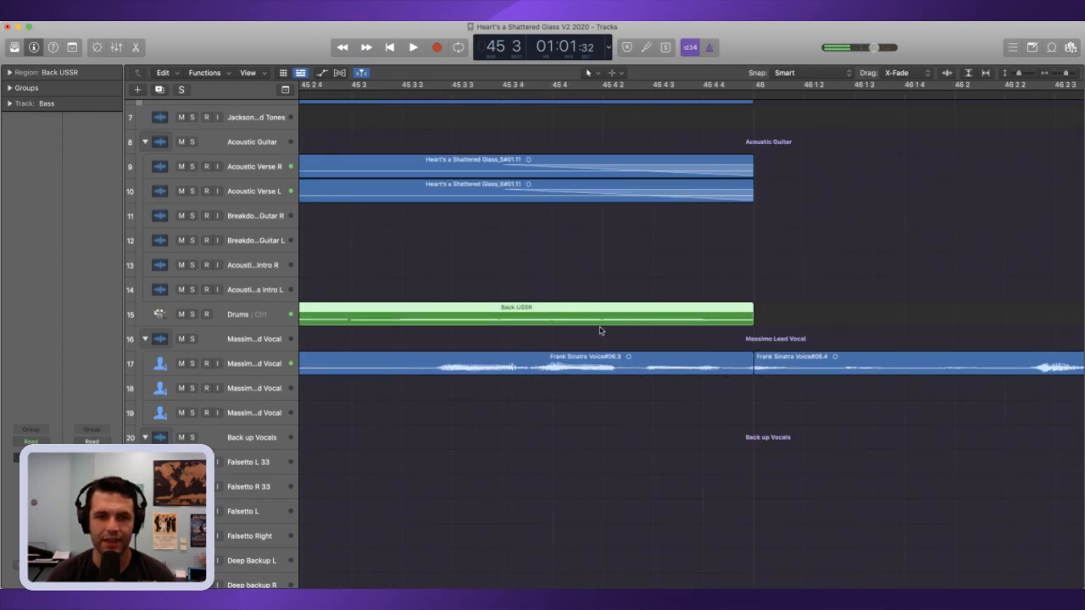
left_click(522, 367)
left_click_drag(750, 370, 424, 378)
Step: Listen to the trimmed vocal ending in bar 45 and add a fade-out at the end of that region
left_click_drag(1063, 74, 1045, 77)
scroll(720, 140, "left", 2)
scroll(704, 142, "left", 1)
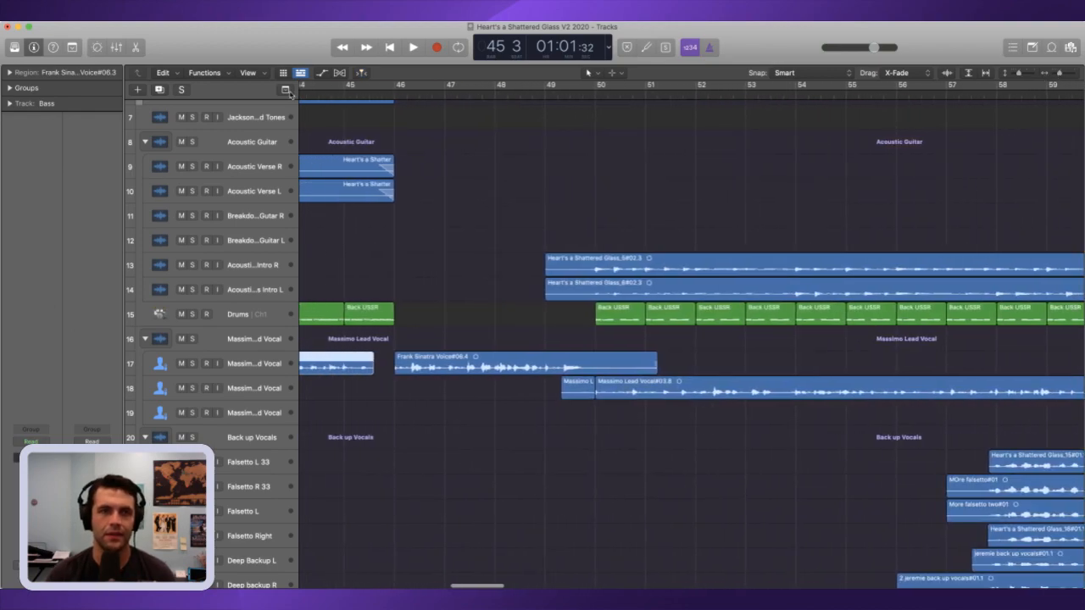
key("space")
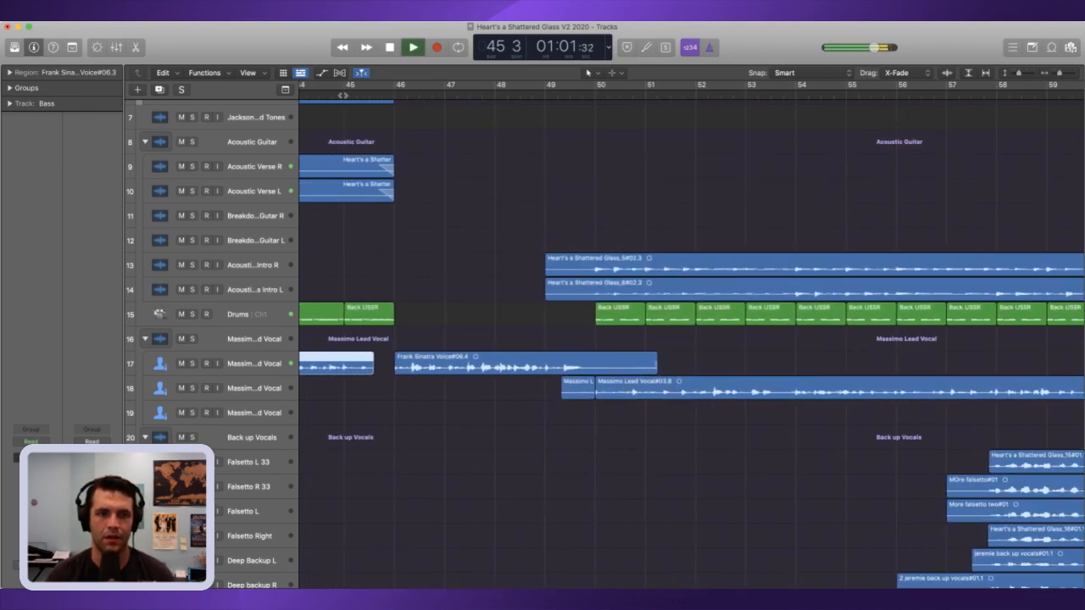
key("space")
scroll(664, 118, "down", 1)
left_click_drag(1059, 74, 1064, 75)
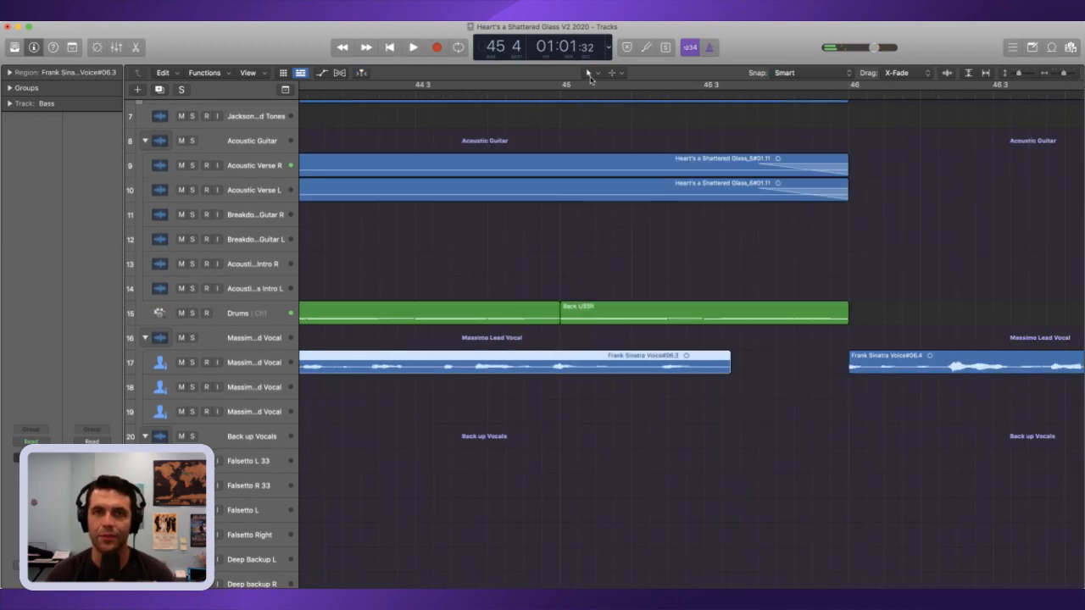
scroll(712, 315, "down", 1)
left_click_drag(695, 365, 768, 364)
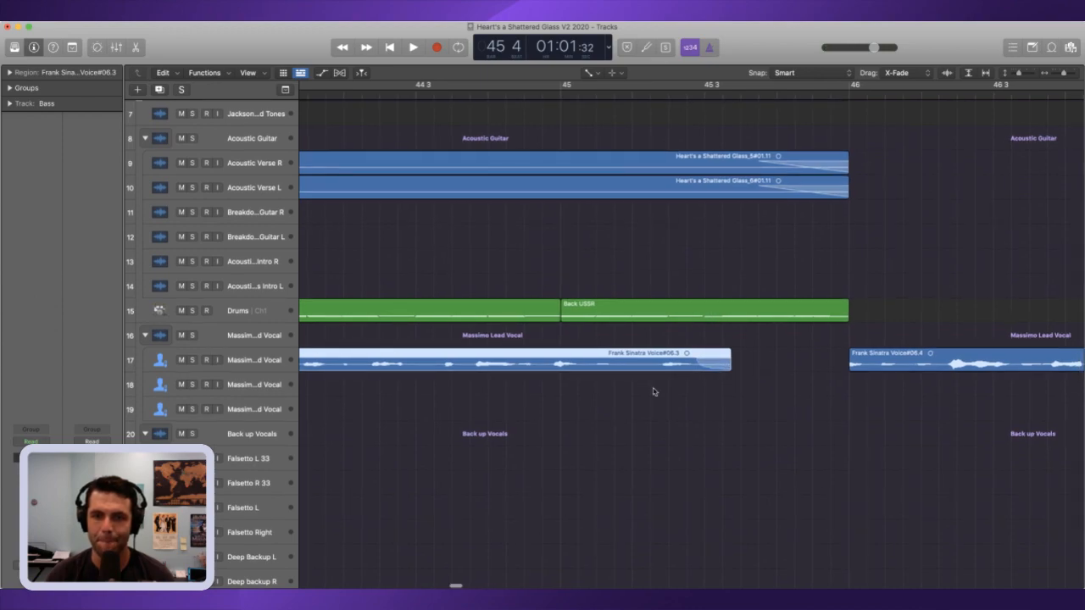
Step: Play from just before bar 45 through to bar 50 to check the vocal fade-out and the material remaining before the chorus
left_click(511, 87)
left_click(512, 87)
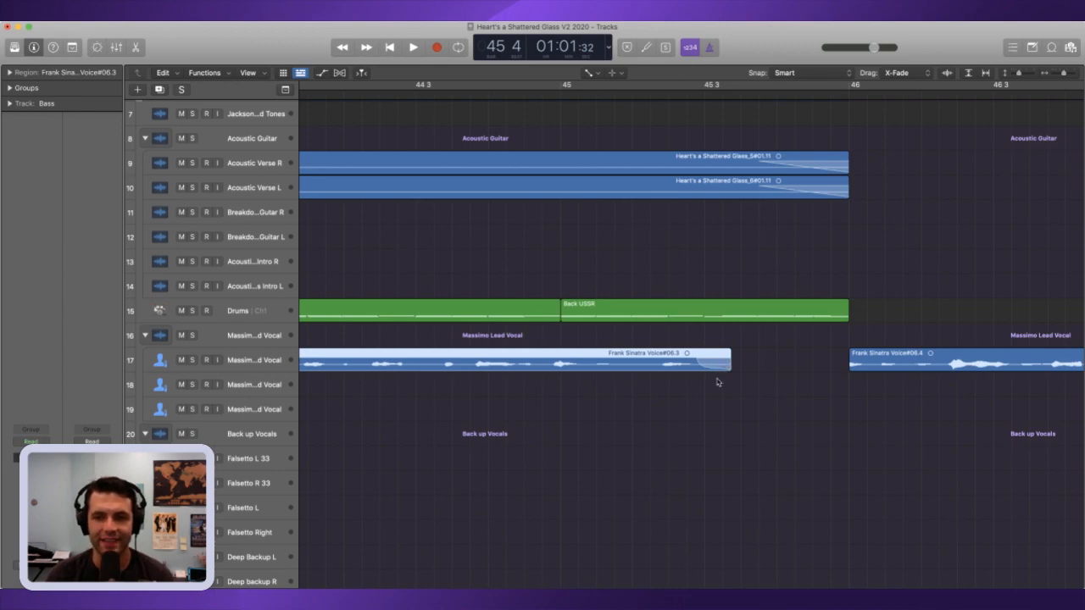
scroll(717, 367, "right", 1)
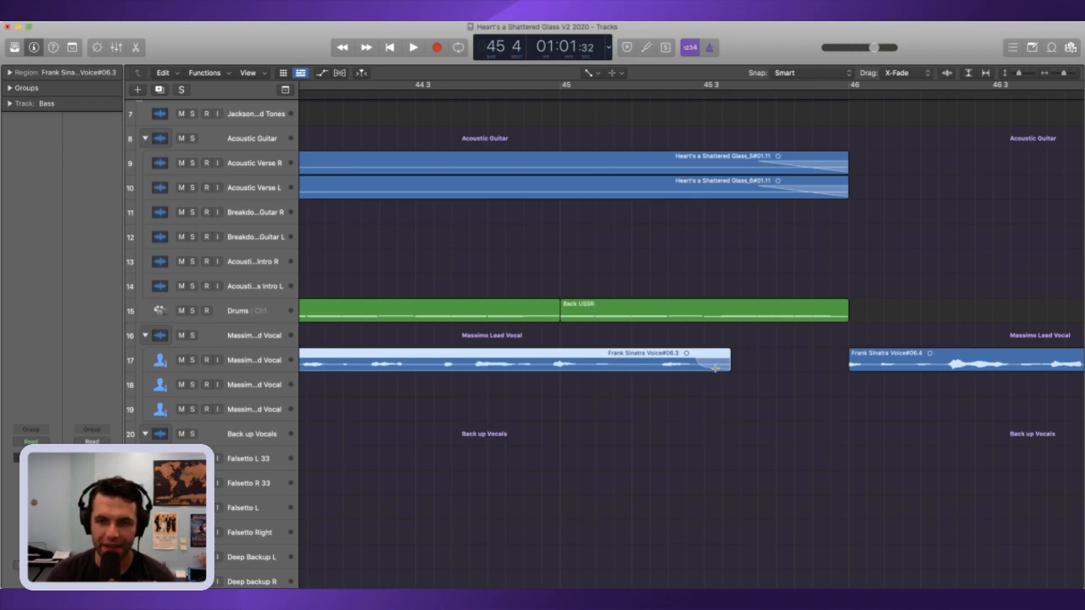
left_click(539, 90)
key("space")
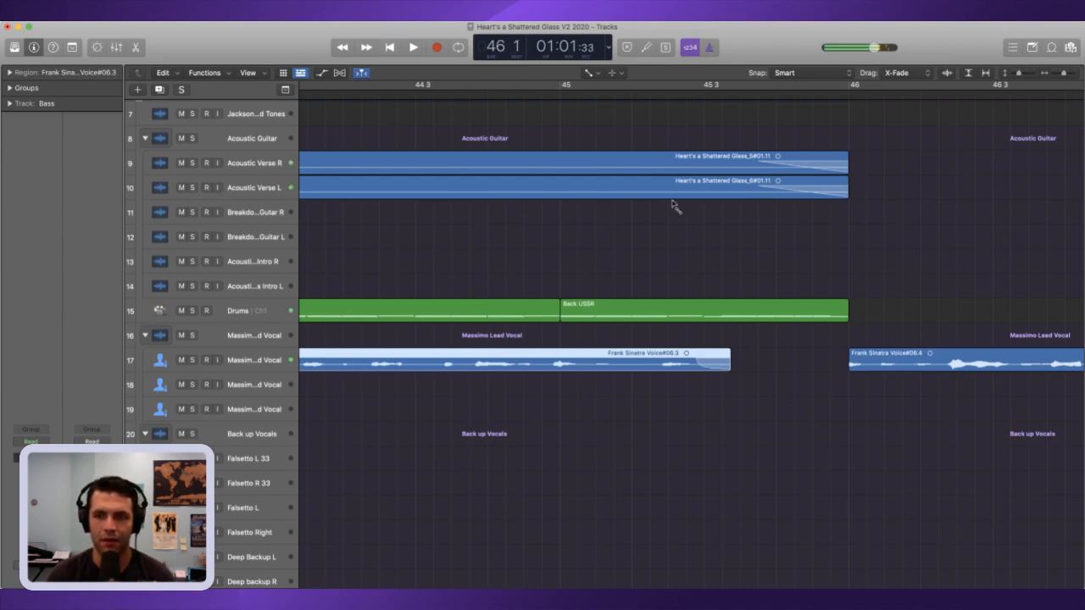
left_click(1053, 75)
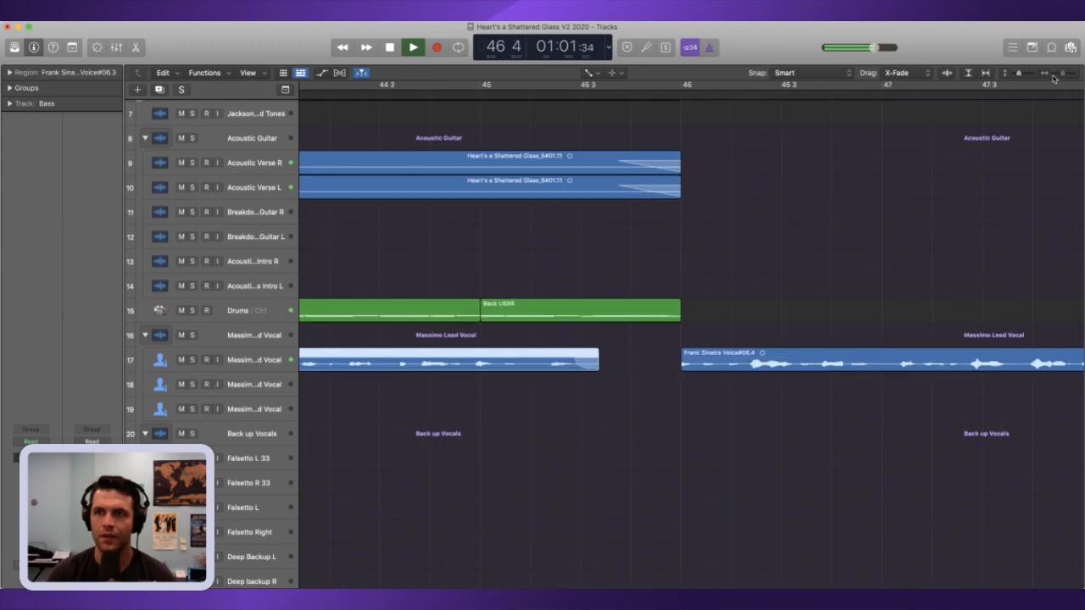
left_click(1053, 74)
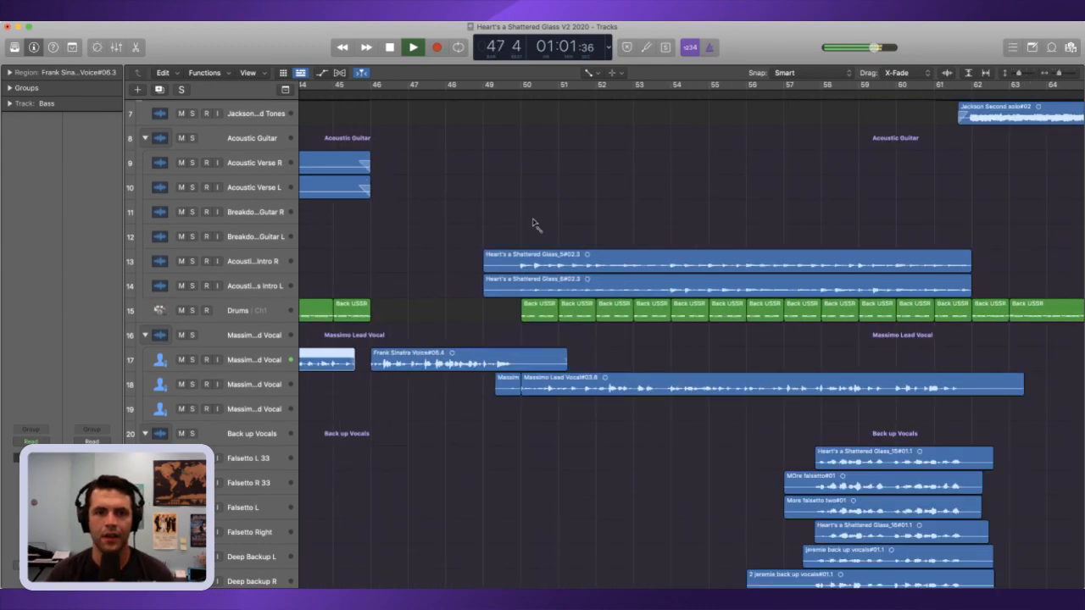
left_click_drag(1014, 75, 1006, 77)
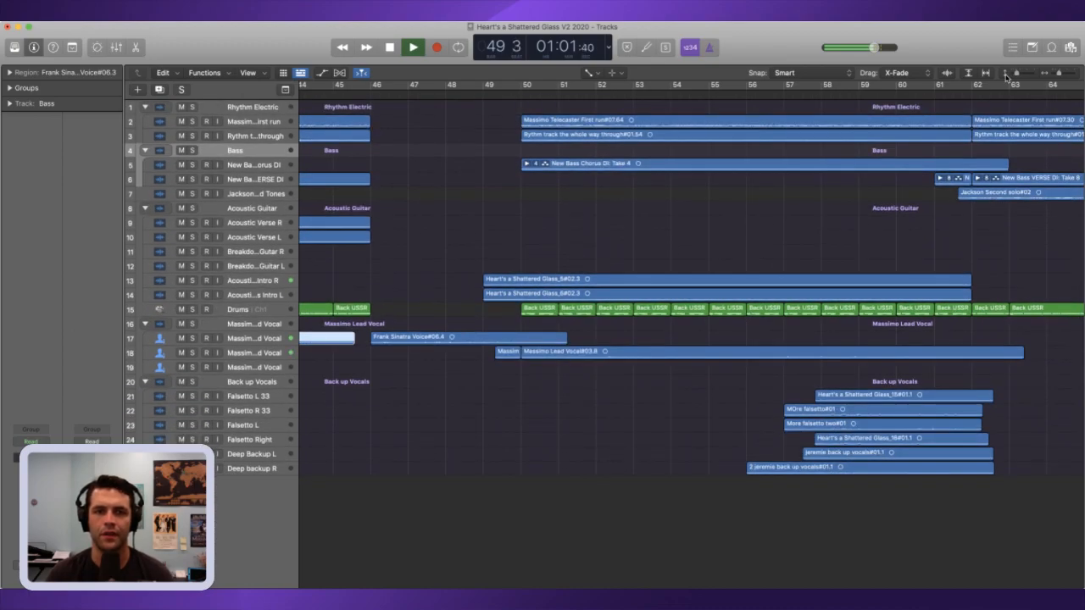
key("space")
Step: Delete the Frank Sinatra Voice#06.4 vocal region starting at bar 46 and return the playhead to bar 46
left_click(454, 303)
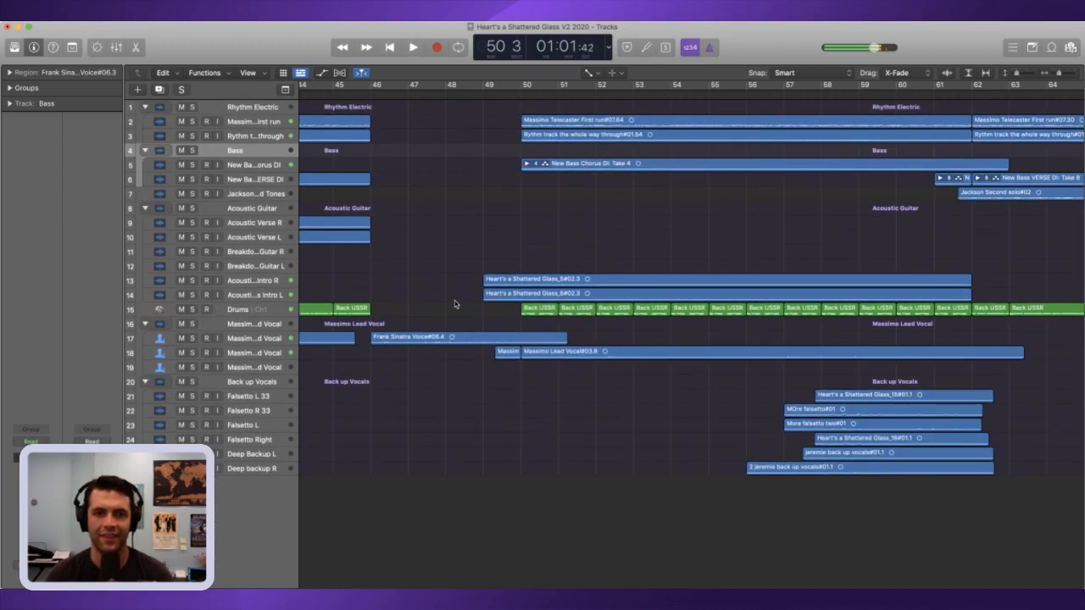
left_click(453, 338)
key("Delete")
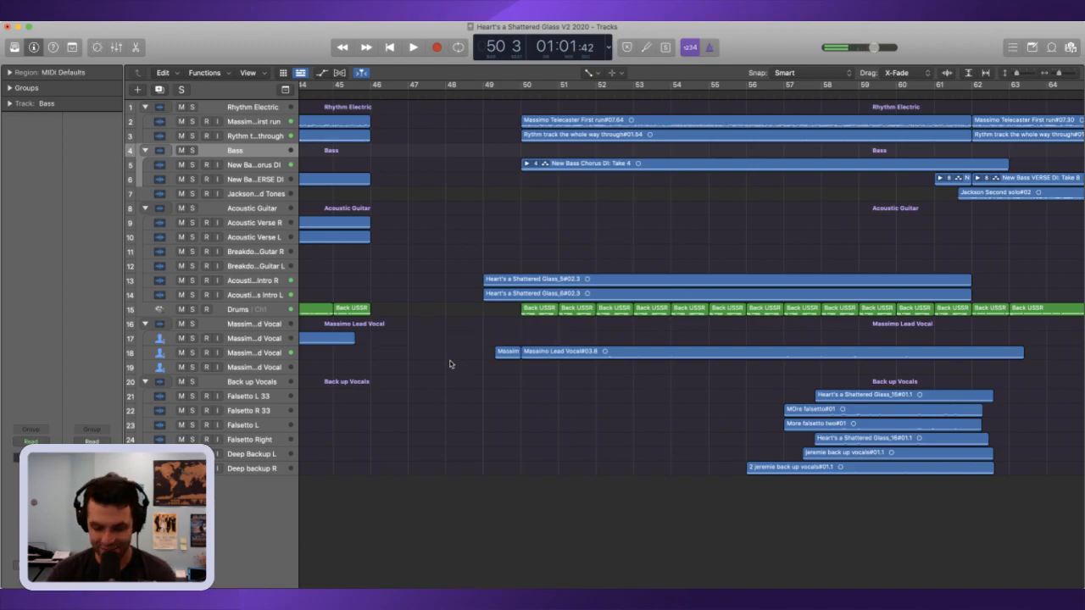
key("comma")
key("comma")
key("comma")
key("comma")
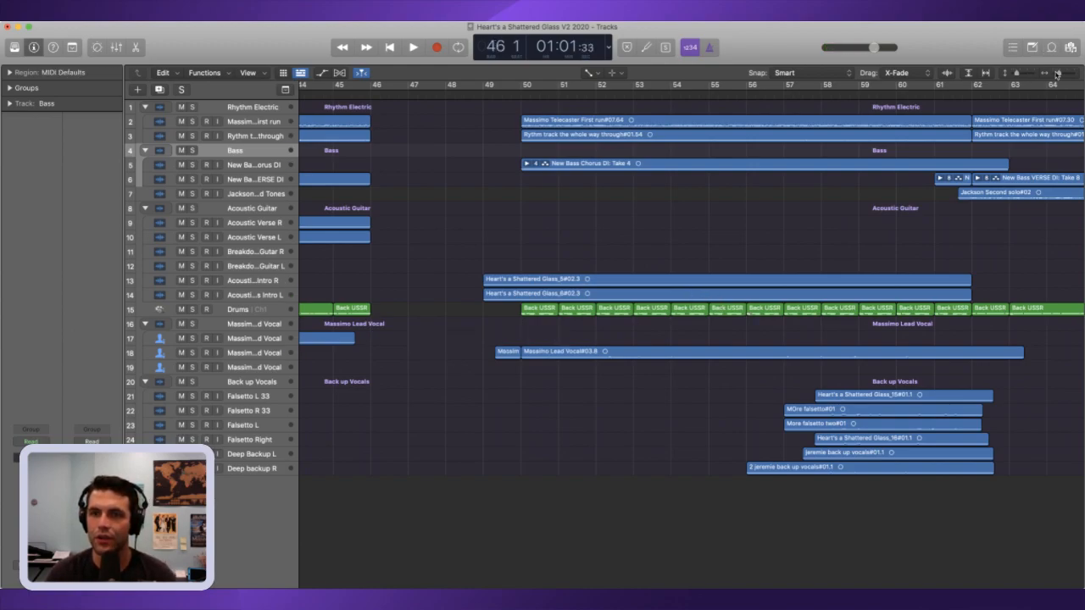
Step: Split both acoustic intro regions at bar 50 and delete their pieces before it, along with the short lead vocal piece before bar 50
mouse_move(525, 98)
left_mouse_down()
mouse_move(502, 99)
mouse_move(521, 98)
left_mouse_up()
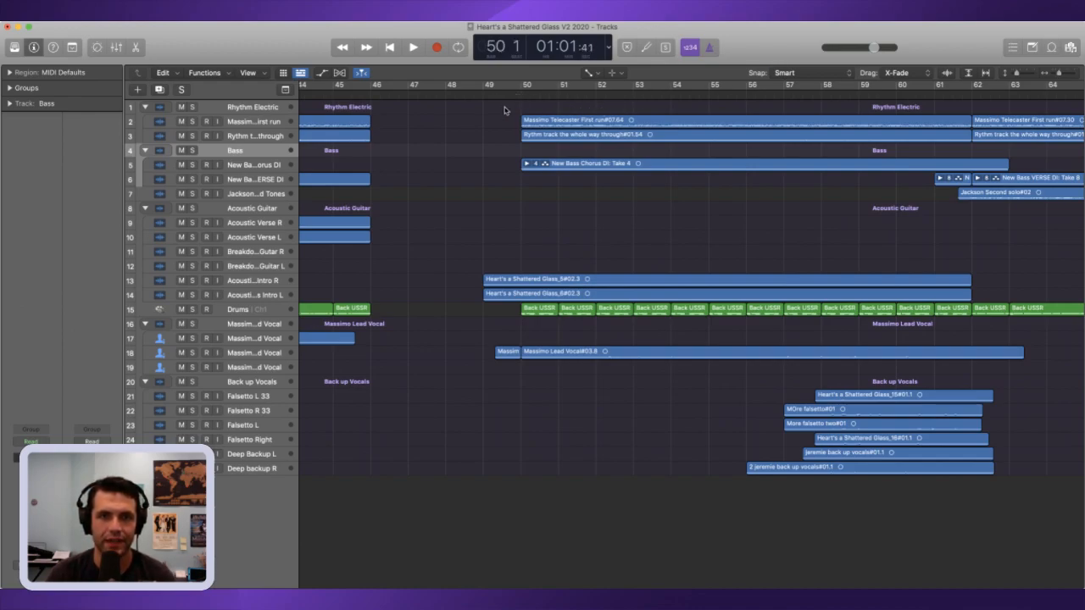
left_click_drag(489, 112, 507, 353)
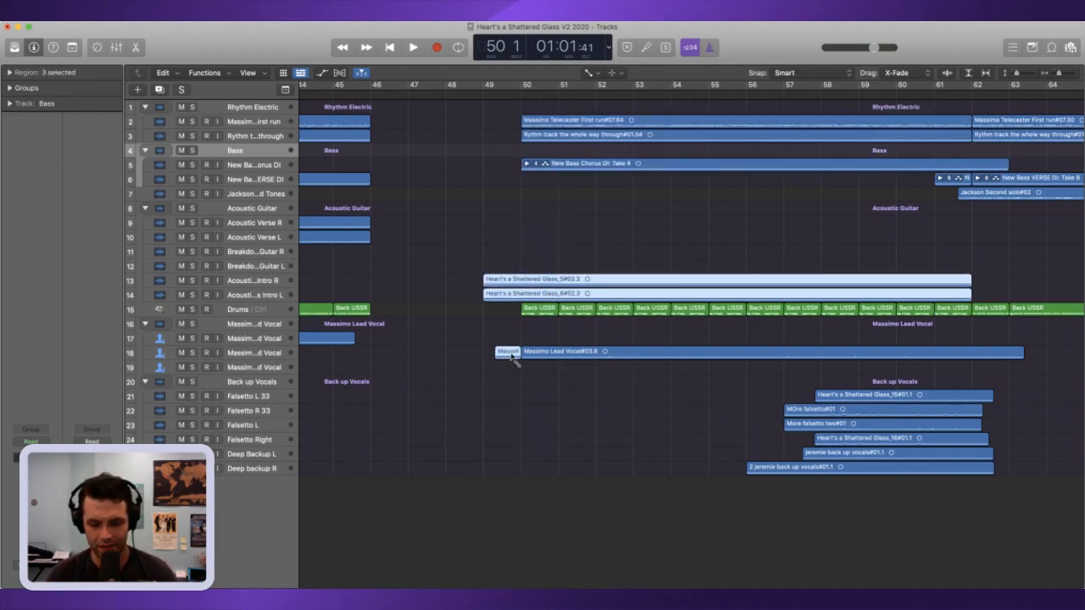
key("super+t")
left_click_drag(458, 227, 505, 467)
key("Delete")
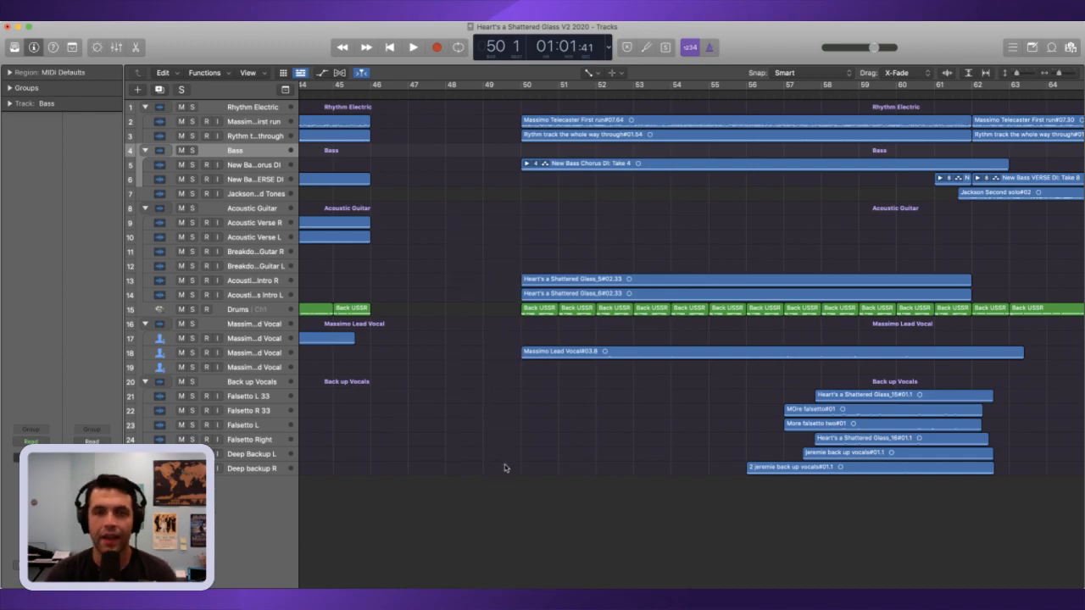
Step: Move all regions from bar 50 onward together to the playhead at bar 46 and play the new join
left_click_drag(1057, 78, 1045, 77)
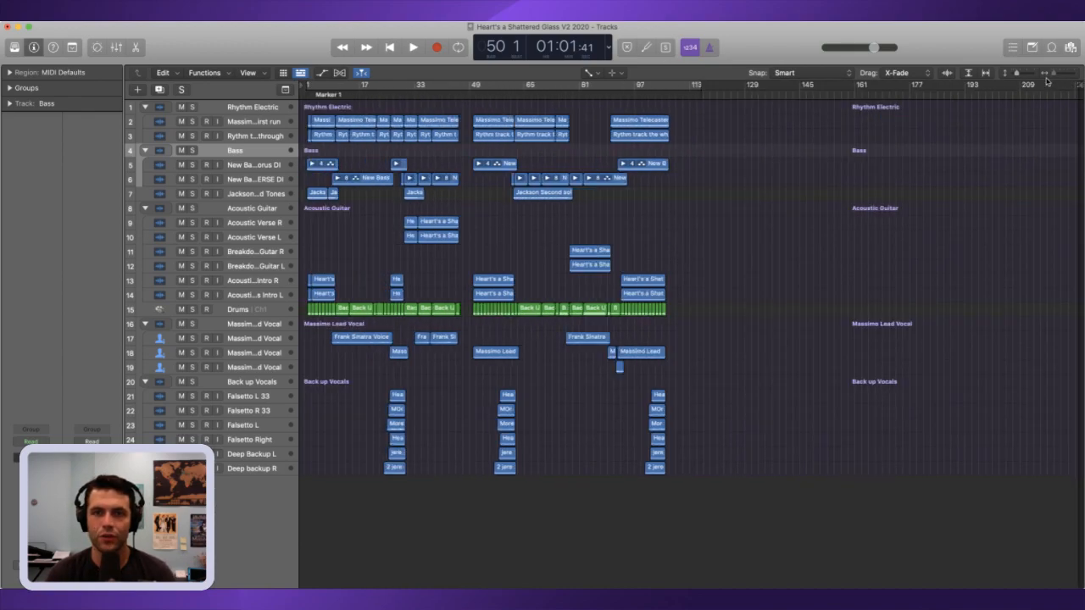
left_click_drag(752, 558, 465, 103)
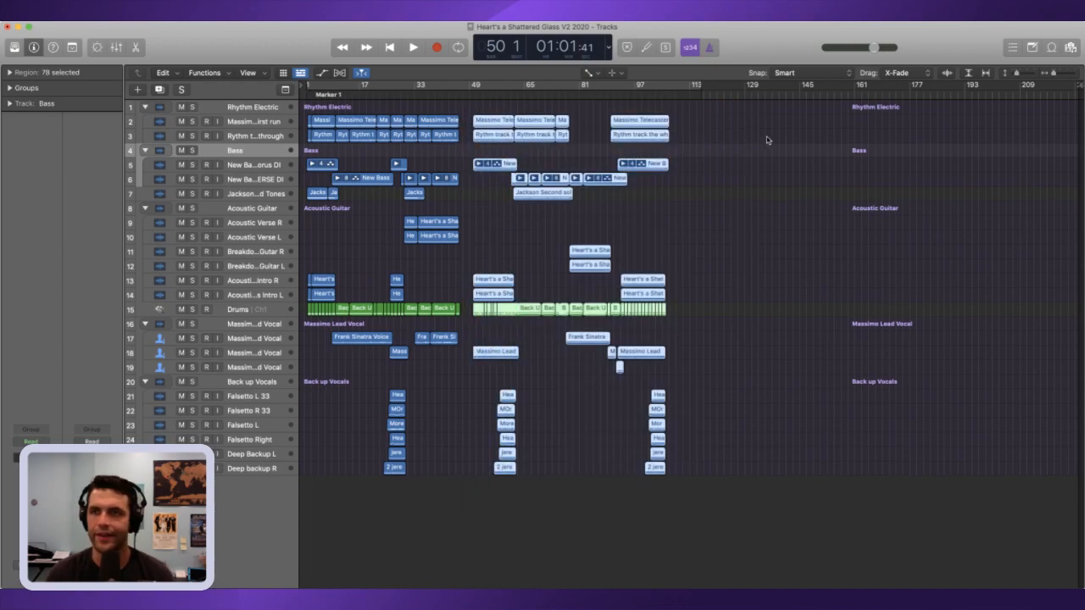
left_click(1074, 76)
left_click(1074, 77)
left_click(1075, 77)
key("comma")
key("comma")
key("comma")
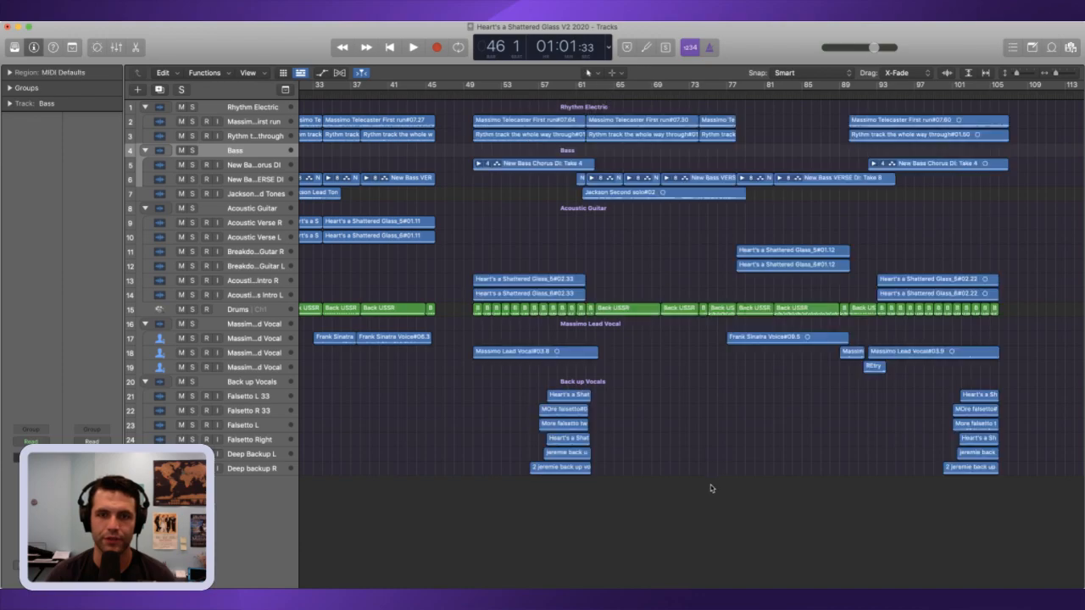
left_click_drag(1020, 526, 480, 88)
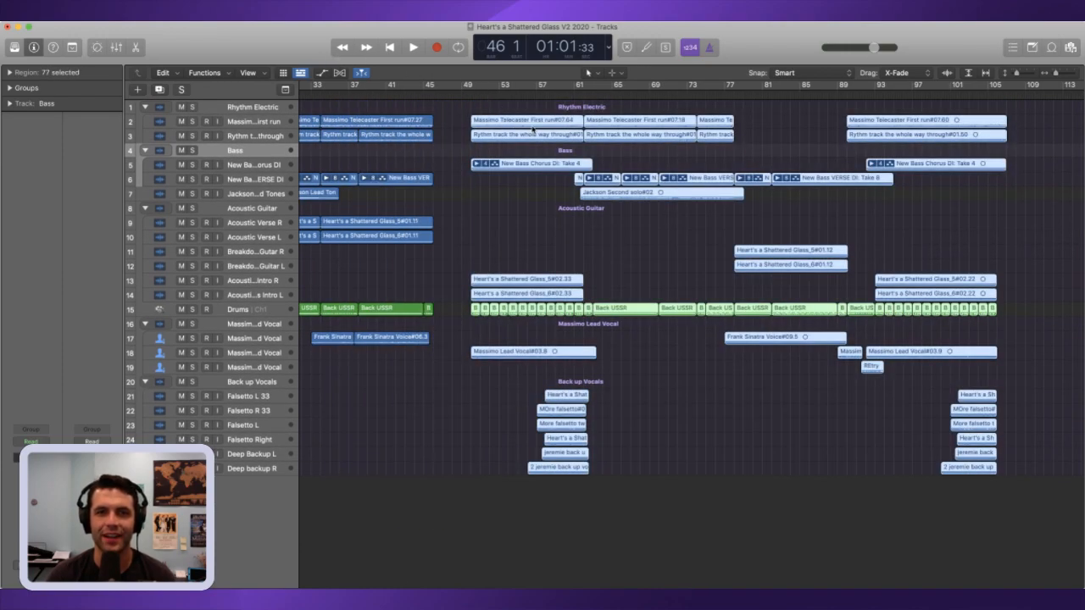
key("semicolon")
key("space")
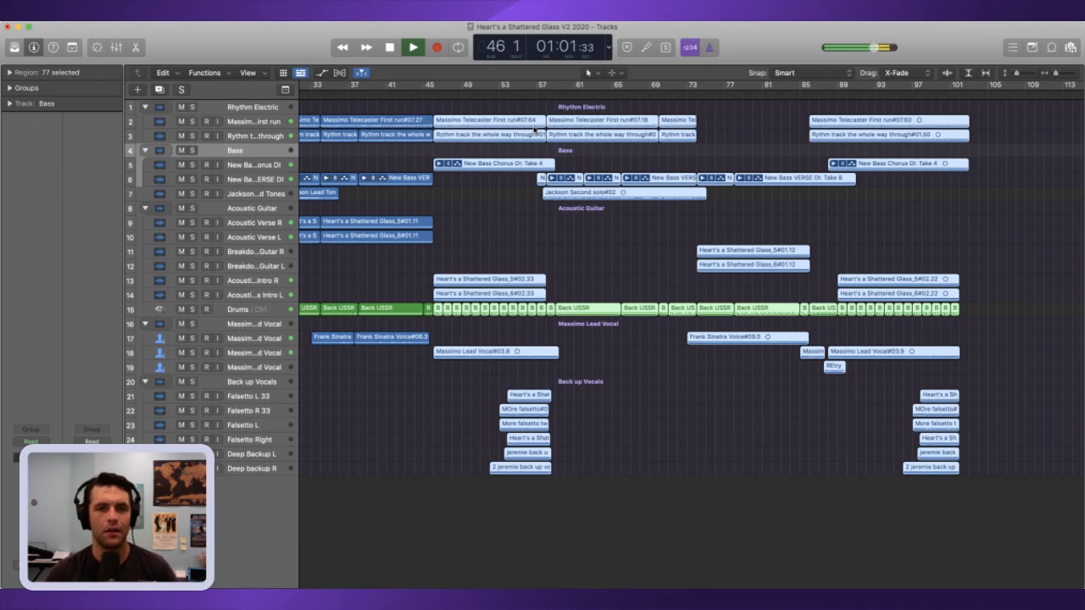
key("space")
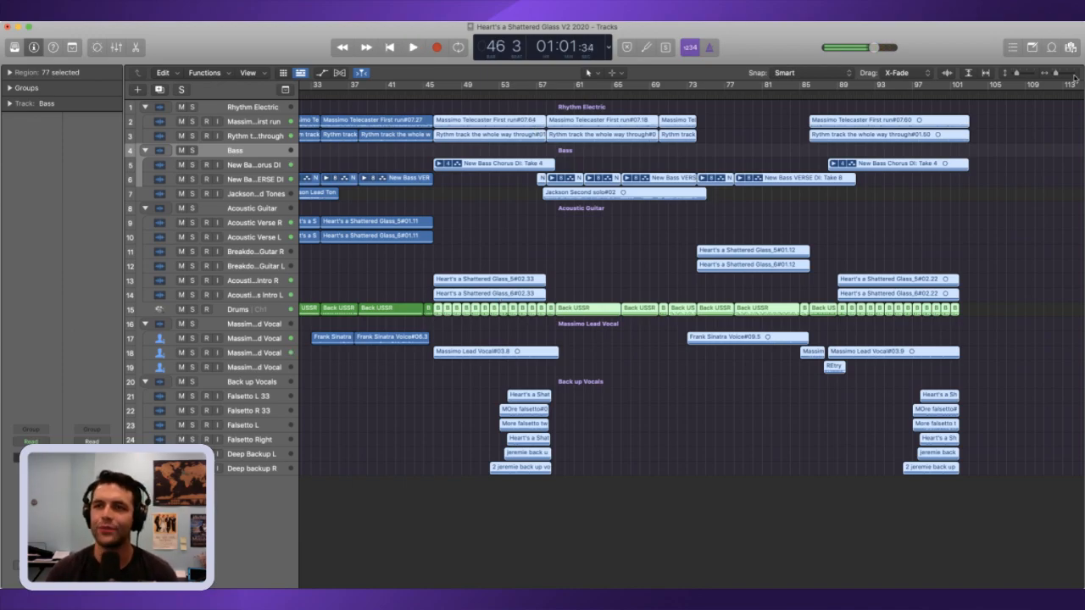
Step: Extend the start of the lead vocal region at bar 46 back to about beat 2 of bar 44
key("super+Right")
key("super+Right")
key("super+Right")
key("super+Right")
left_click(557, 408)
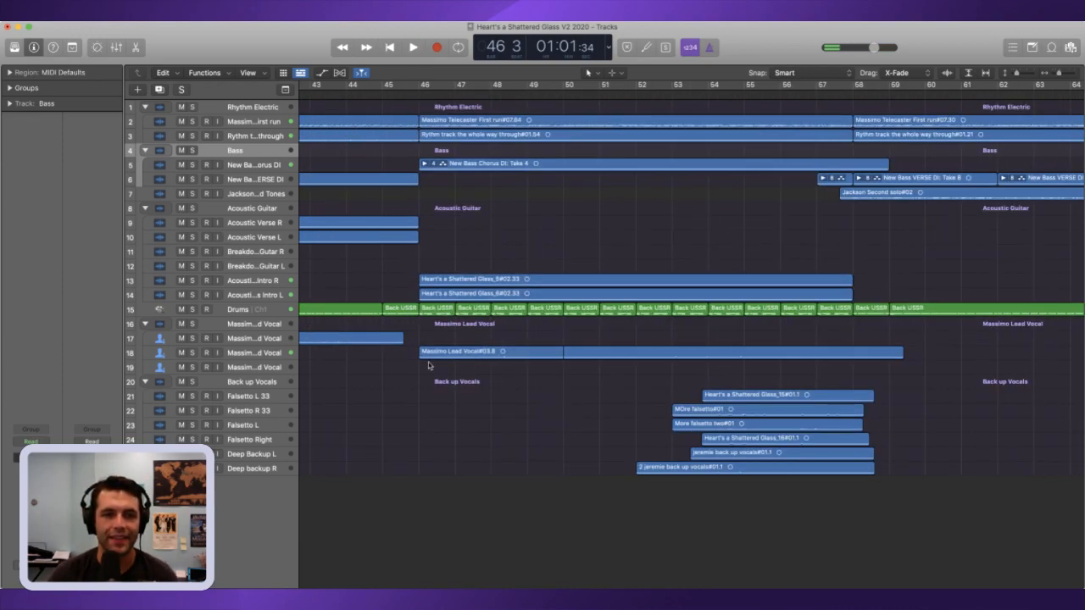
left_click_drag(420, 356, 366, 358)
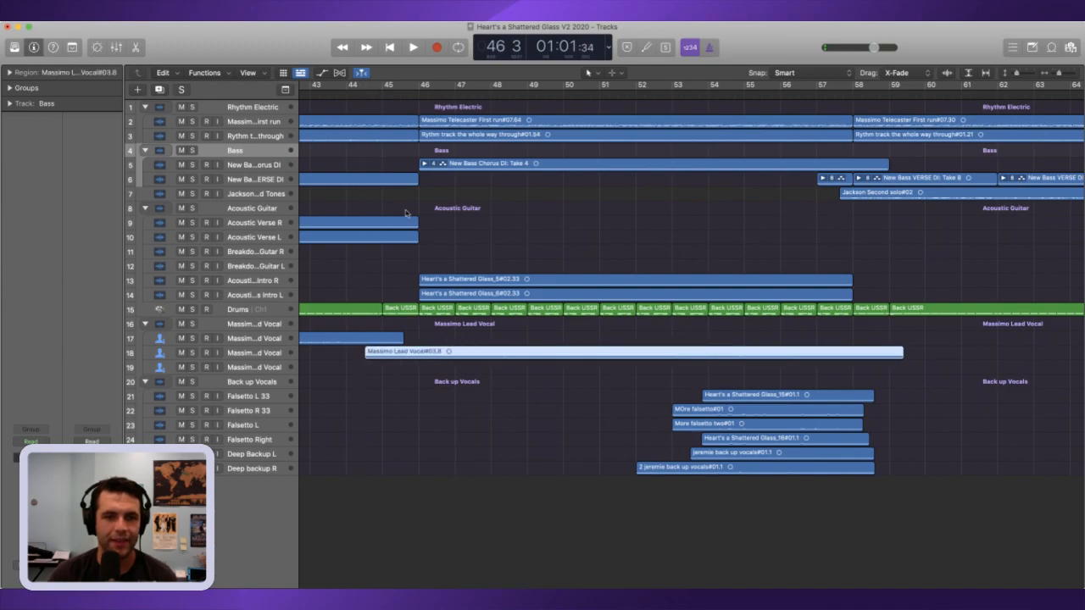
Step: Play through the join at bar 46 to check the lead vocal entry, then replay it from three bars back
left_click(358, 103)
key("space")
left_click(1070, 77)
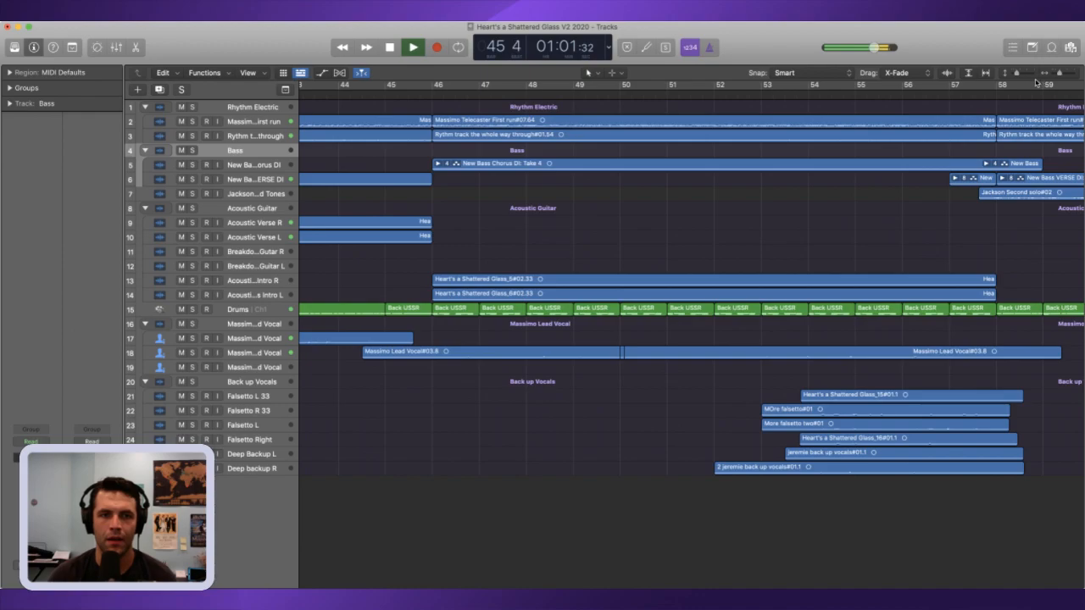
left_click(1032, 76)
left_click(1033, 76)
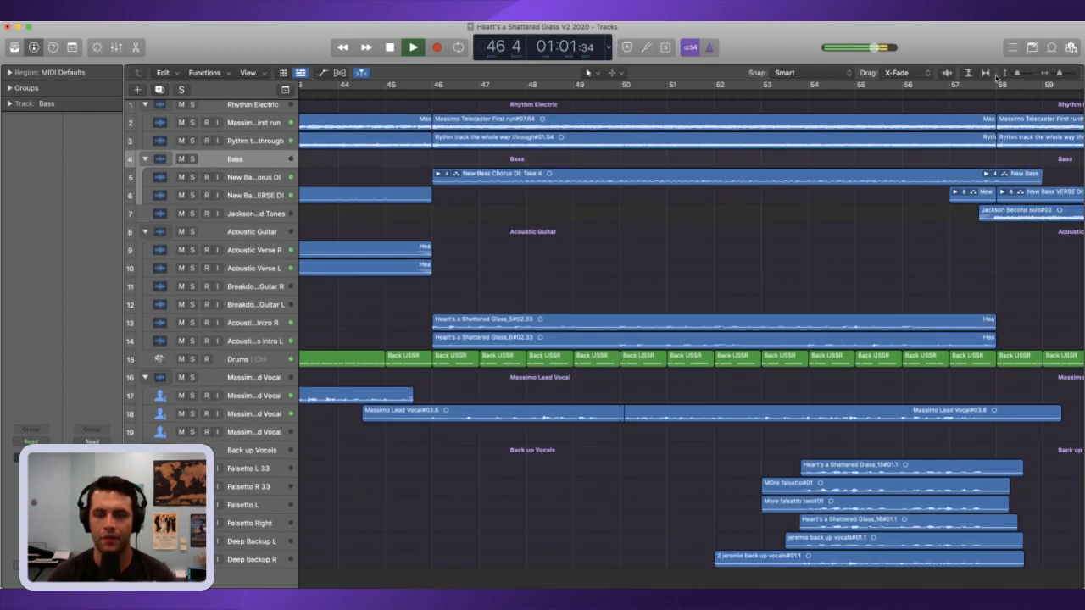
key("space")
key("comma")
key("comma")
key("comma")
key("space")
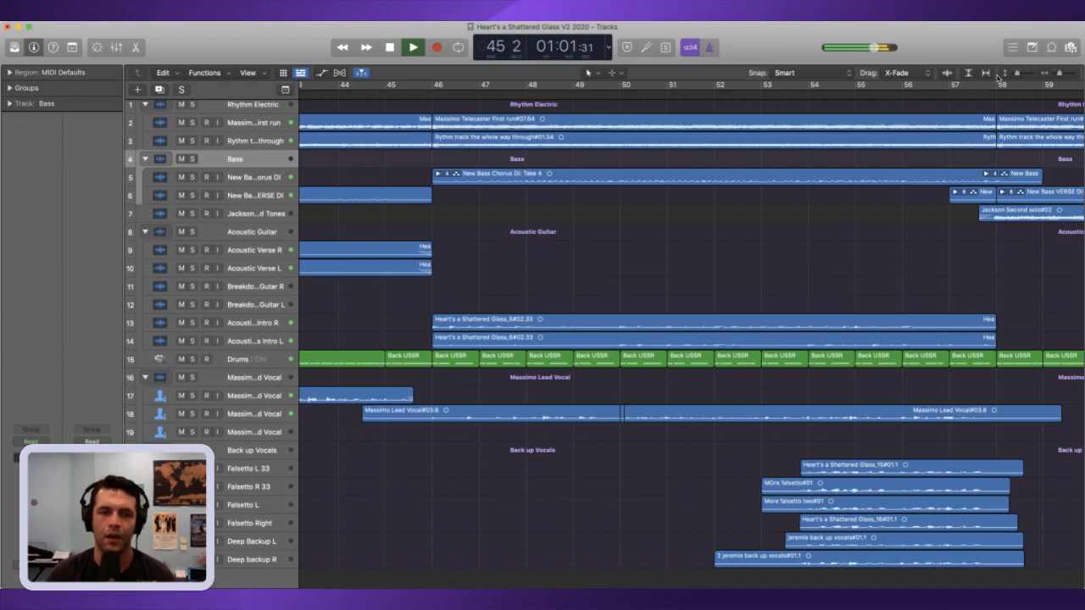
Step: Replay the transition from just before bar 46 and stop playback at the join
scroll(844, 148, "right", 1)
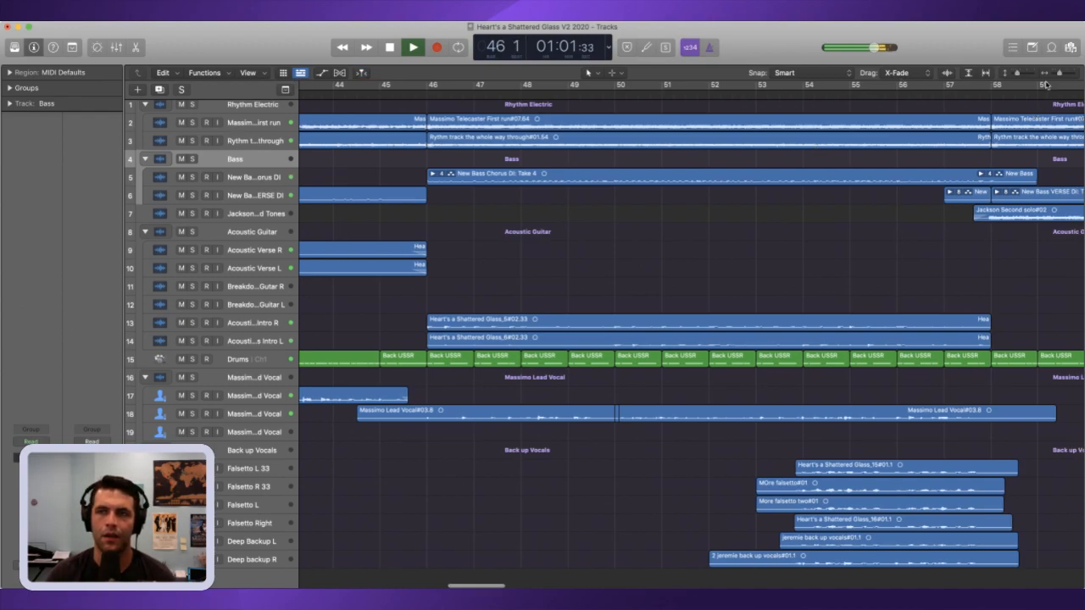
left_click_drag(1058, 74, 1055, 74)
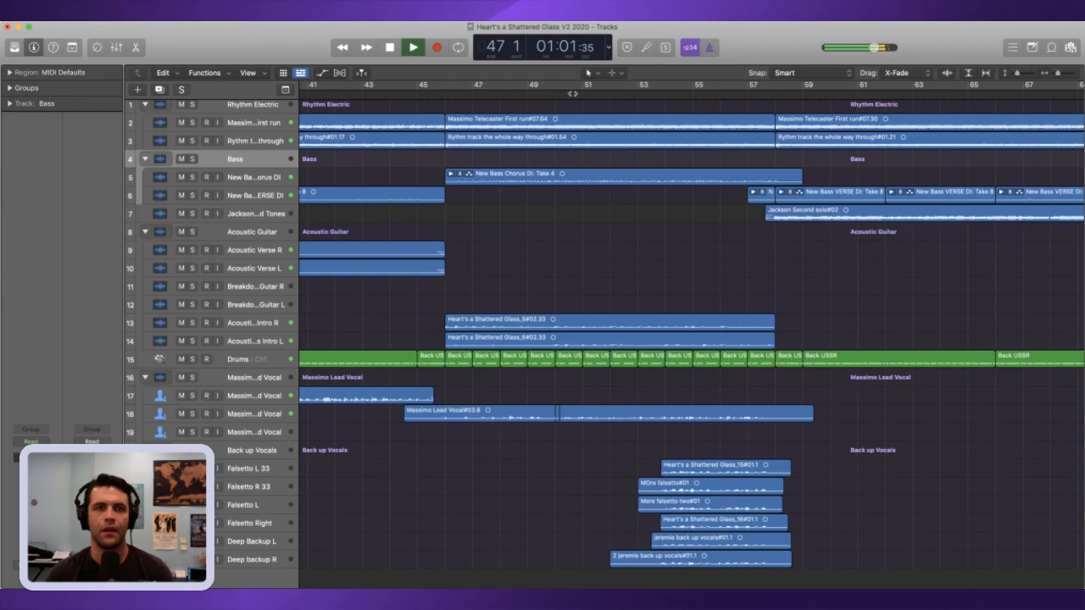
left_click_drag(443, 95, 404, 95)
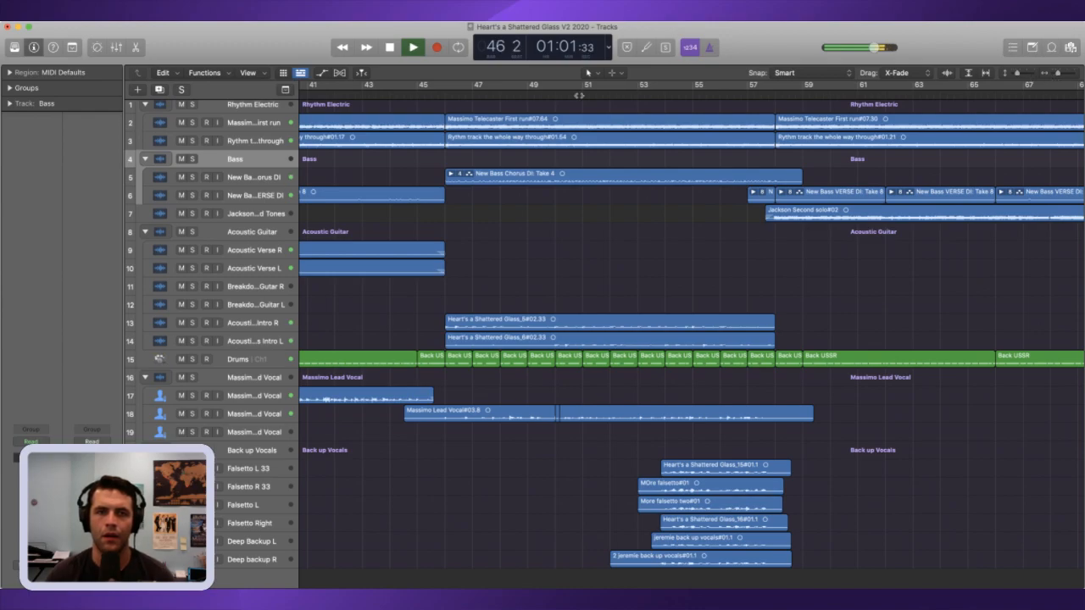
left_click(447, 93)
key("space")
left_click(444, 93)
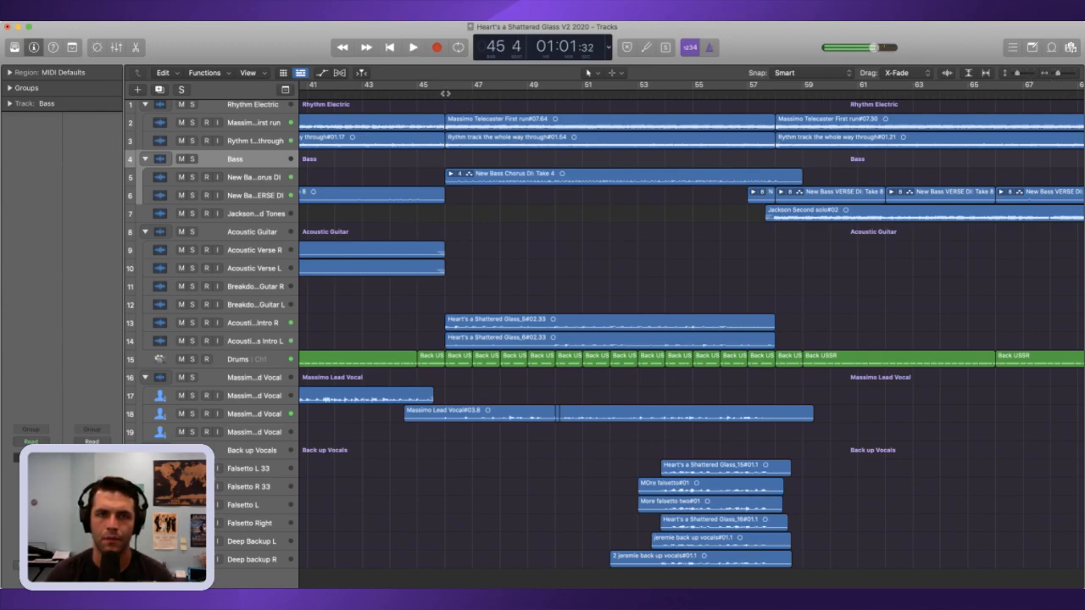
Step: Examine the crossfades between the rhythm electric guitar regions at bar 46 at close range
left_click(1068, 70)
left_click(1068, 71)
left_click(1033, 76)
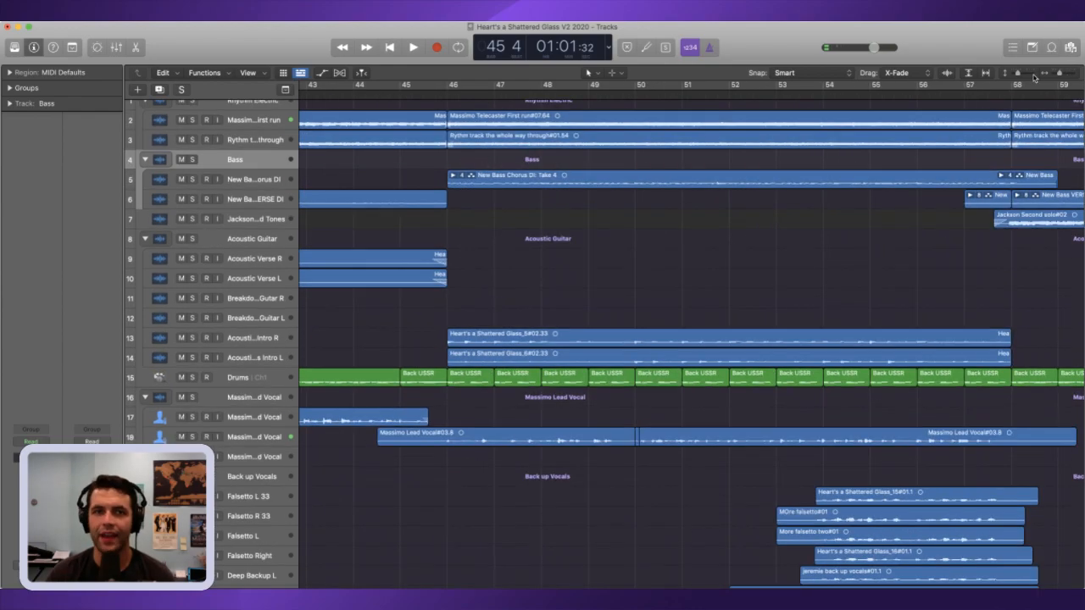
left_click(1033, 77)
left_click(1033, 76)
left_click(1033, 76)
scroll(557, 217, "up", 2)
left_click_drag(413, 109, 429, 166)
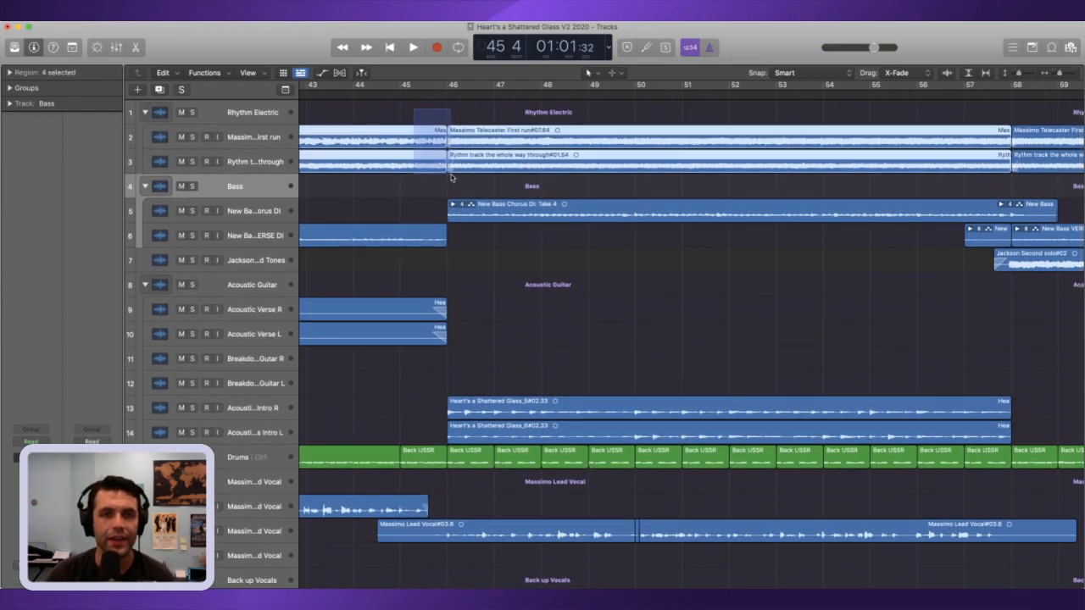
left_click(1066, 71)
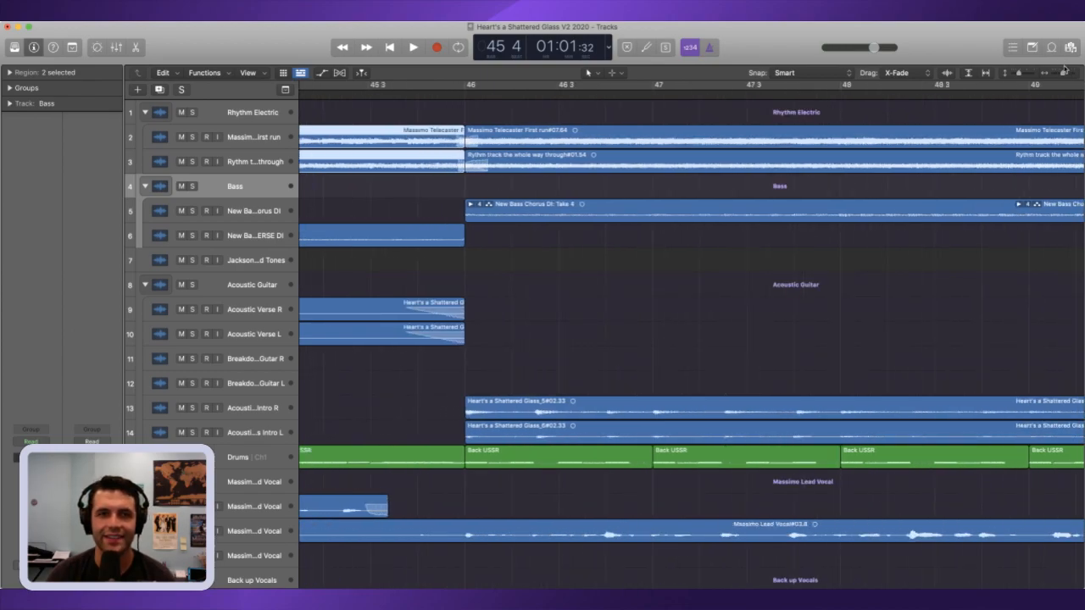
left_click(465, 139)
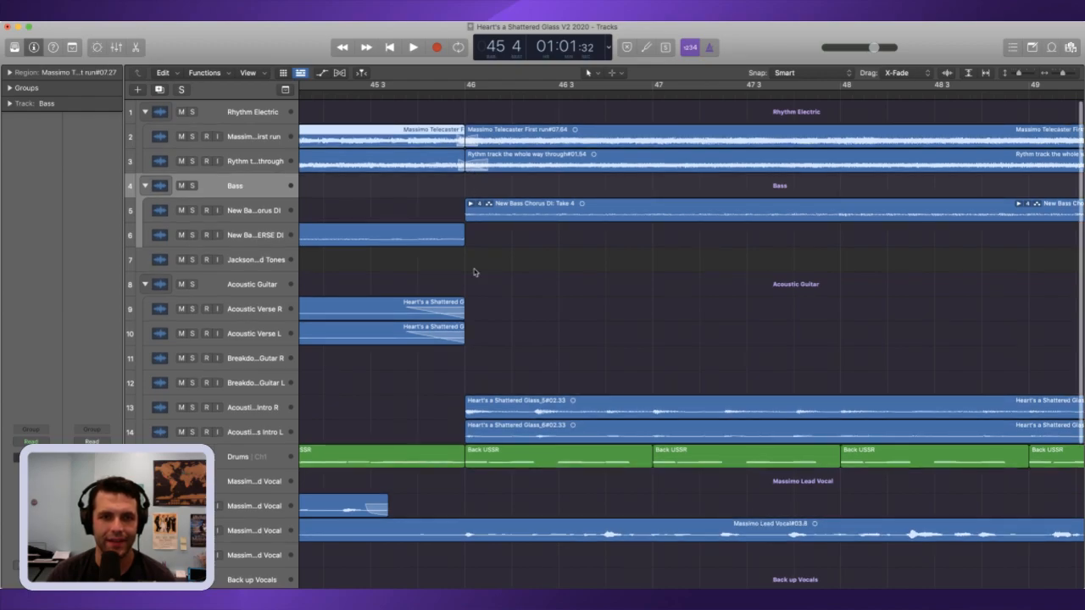
Step: Extend the starts of both acoustic intro regions to slightly before bar 46, give them short fade-ins and place the playhead at bar 45 beat 3
left_click_drag(423, 392, 446, 433)
scroll(446, 433, "down", 1)
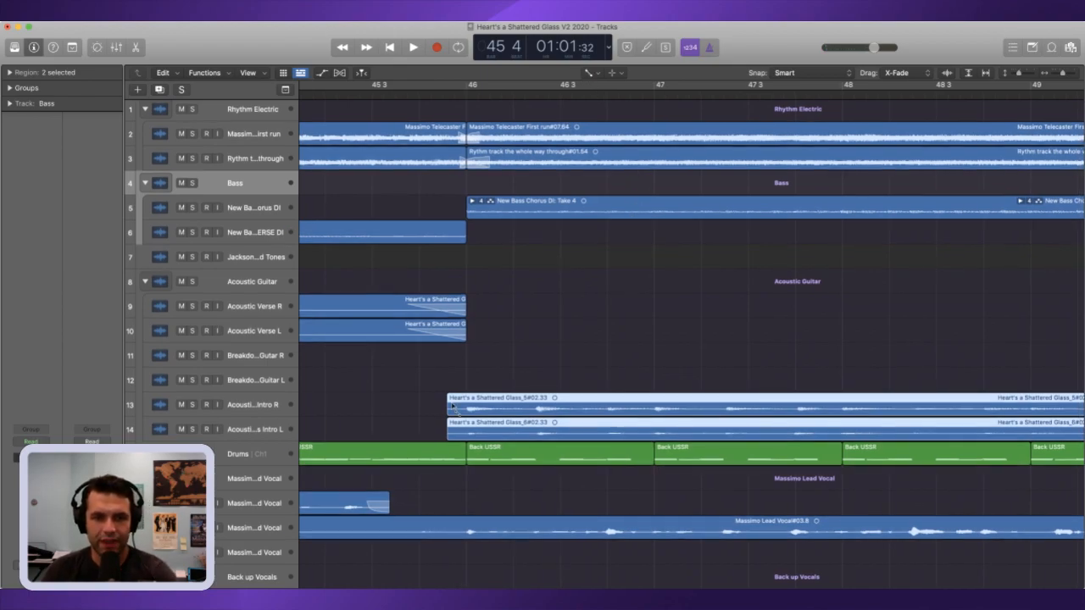
scroll(462, 407, "left", 1)
scroll(460, 412, "right", 1)
scroll(436, 411, "right", 1)
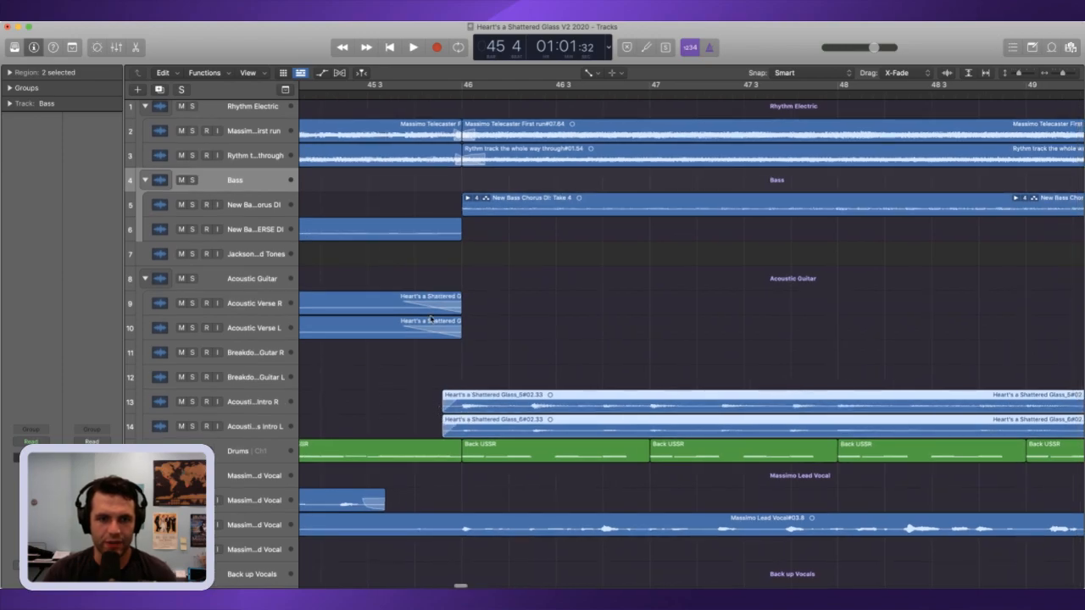
left_click(366, 92)
scroll(413, 201, "right", 1)
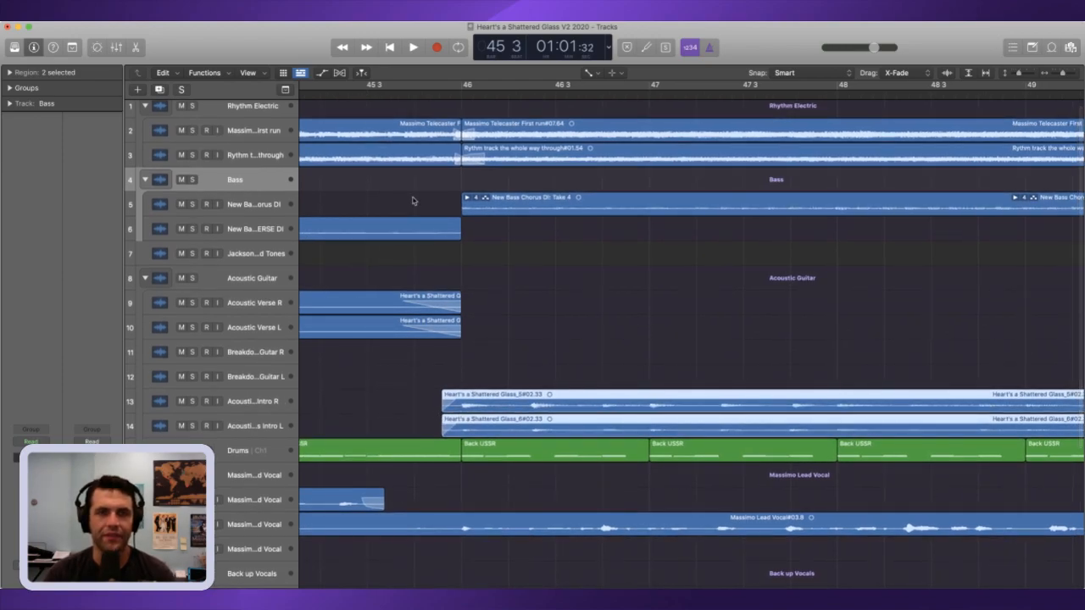
Step: Extend the end of the verse bass region so that it finishes just past bar 46
left_click_drag(455, 237, 492, 238)
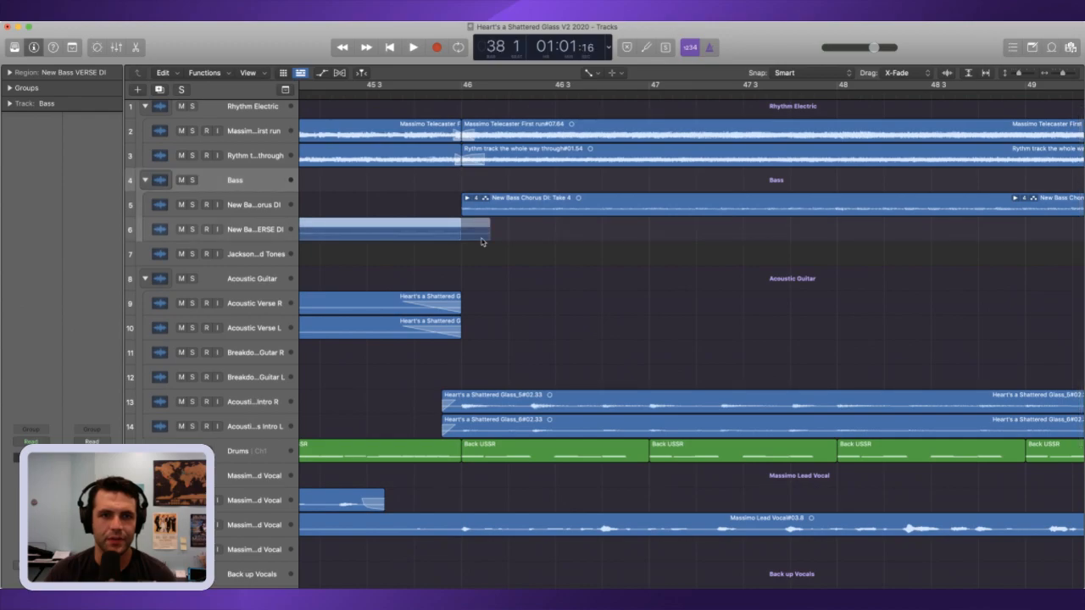
scroll(467, 246, "left", 1)
left_click(503, 268)
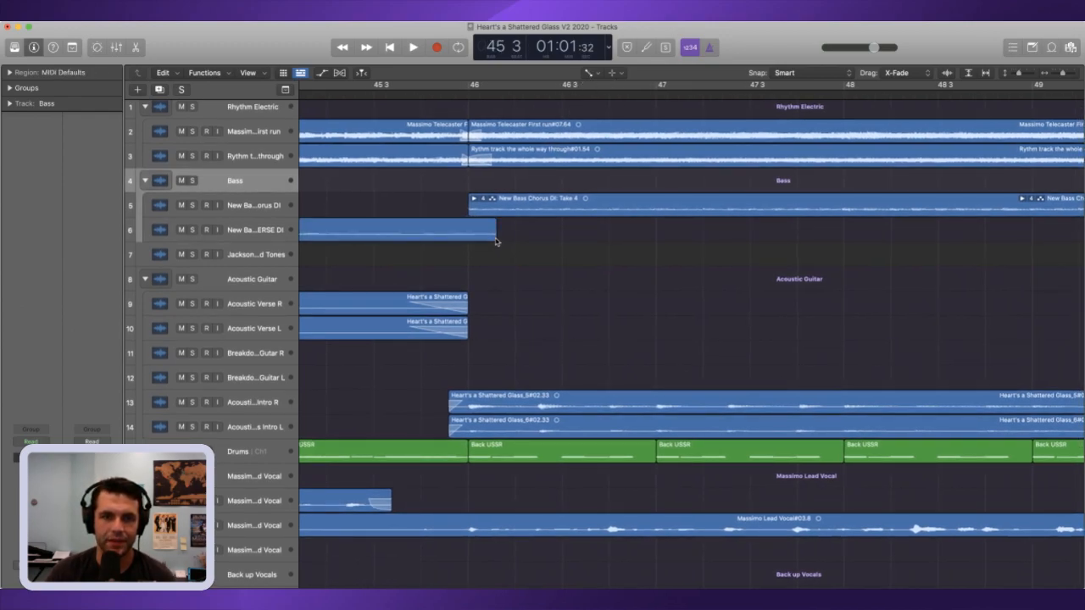
left_click_drag(496, 242, 477, 239)
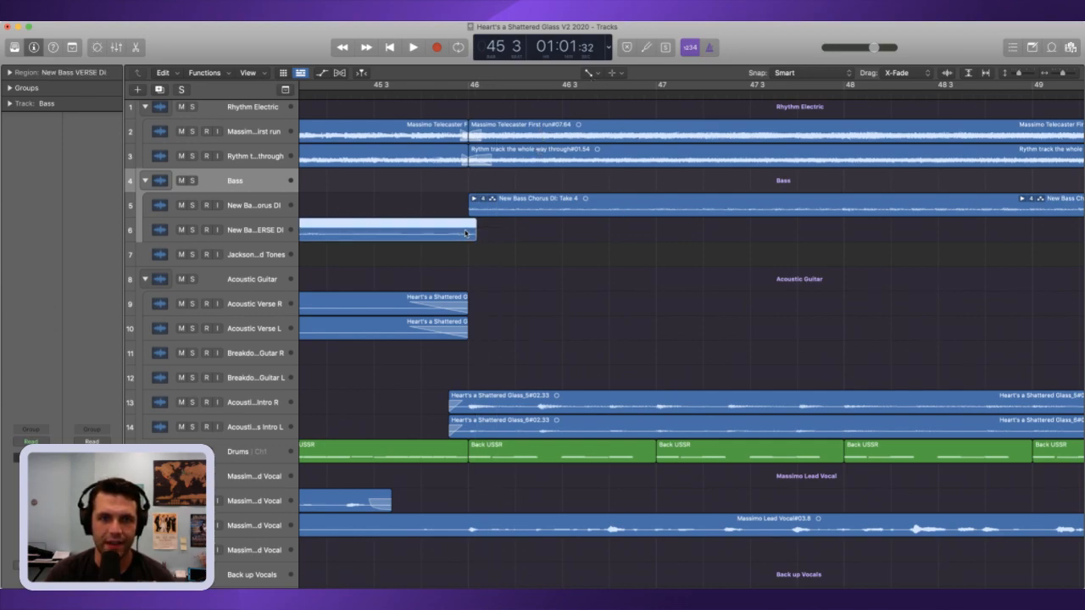
mouse_move(502, 235)
left_mouse_down()
mouse_move(461, 245)
mouse_move(484, 240)
left_mouse_up()
scroll(491, 272, "right", 1)
key("super+z")
Step: Play the edited transition around bar 46, restarting from about bar 43 and listening on into the chorus
left_click_drag(1059, 74, 1049, 74)
scroll(606, 190, "left", 2)
scroll(606, 190, "left", 5)
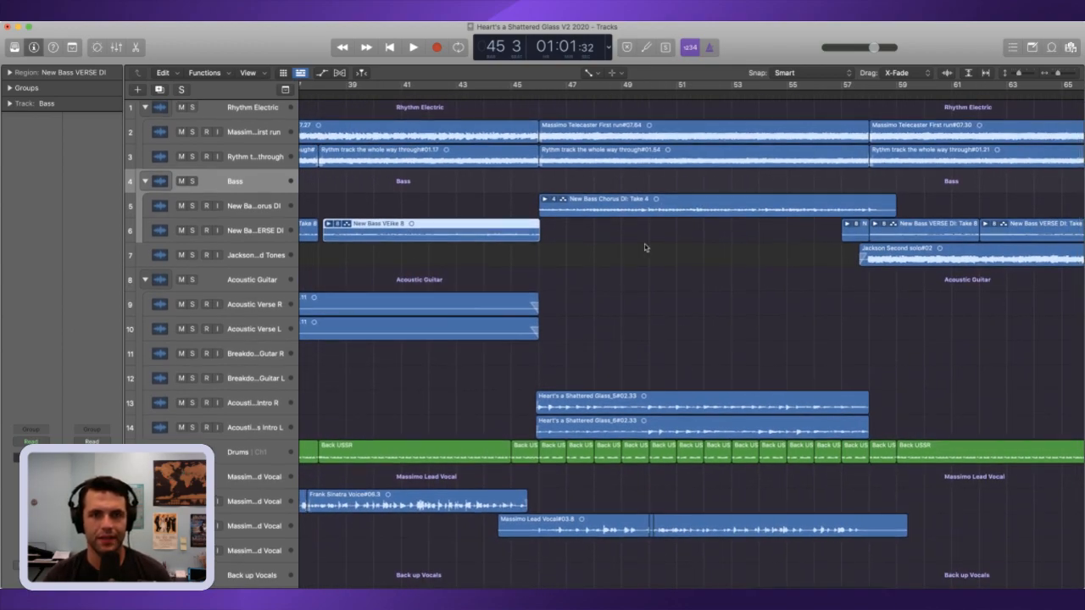
scroll(646, 230, "down", 1)
key("space")
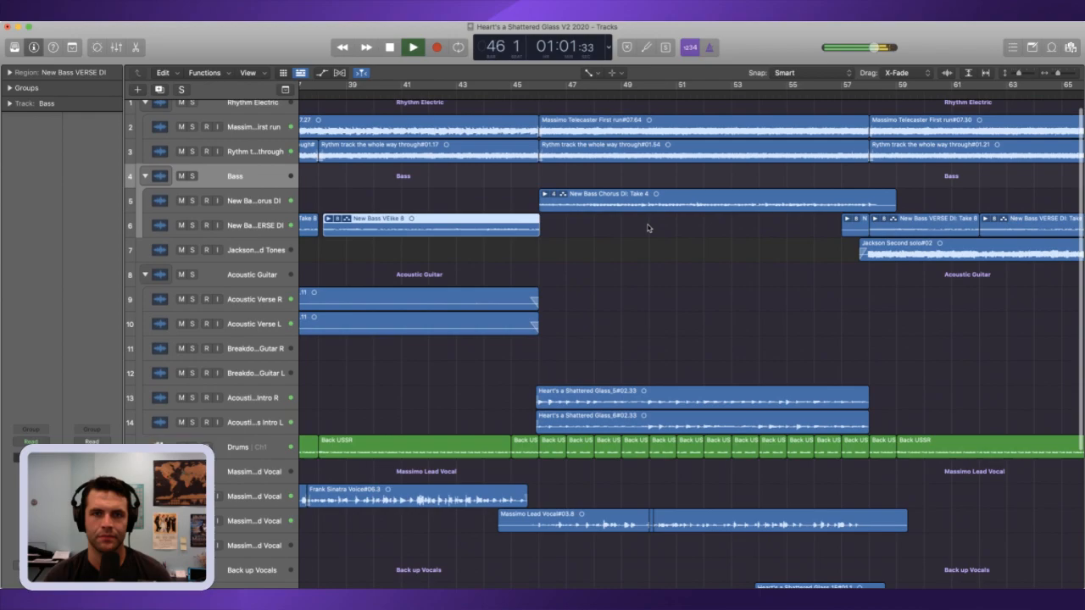
scroll(658, 215, "down", 1)
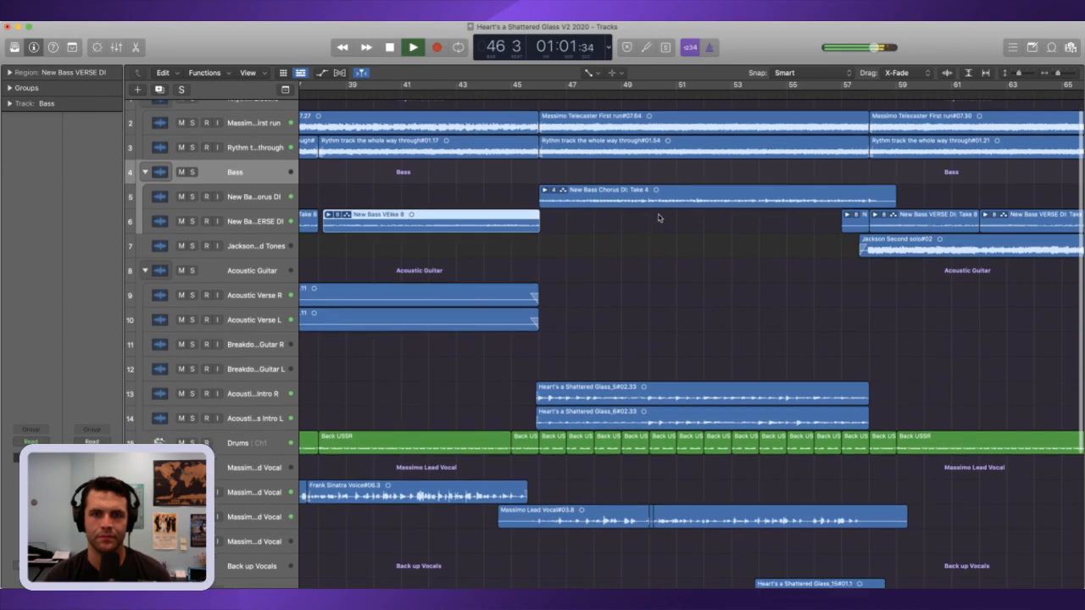
left_click(478, 93)
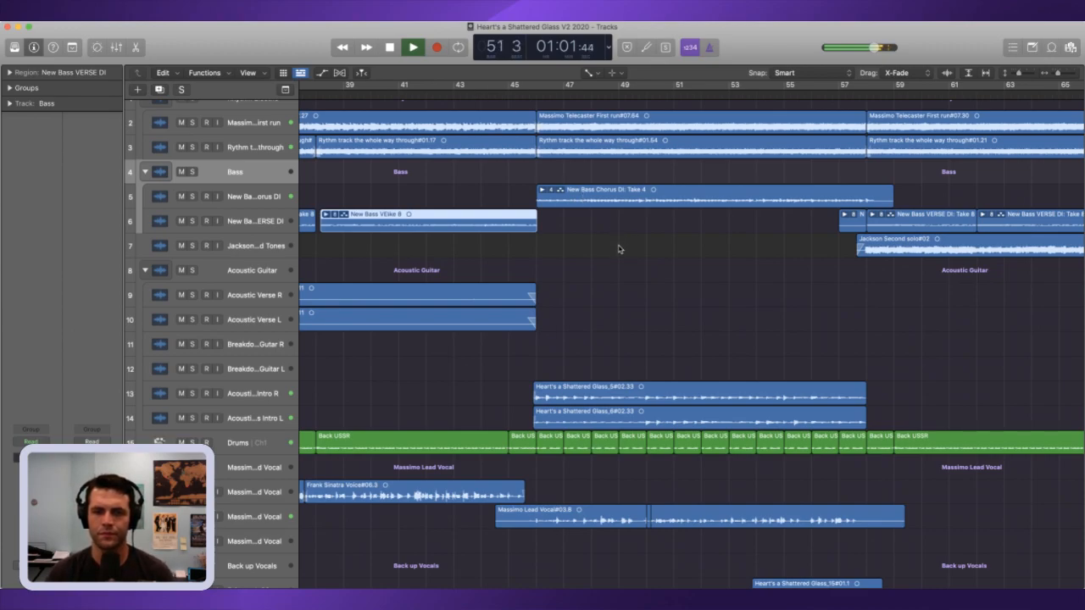
left_click_drag(1060, 75, 1053, 78)
scroll(764, 197, "left", 2)
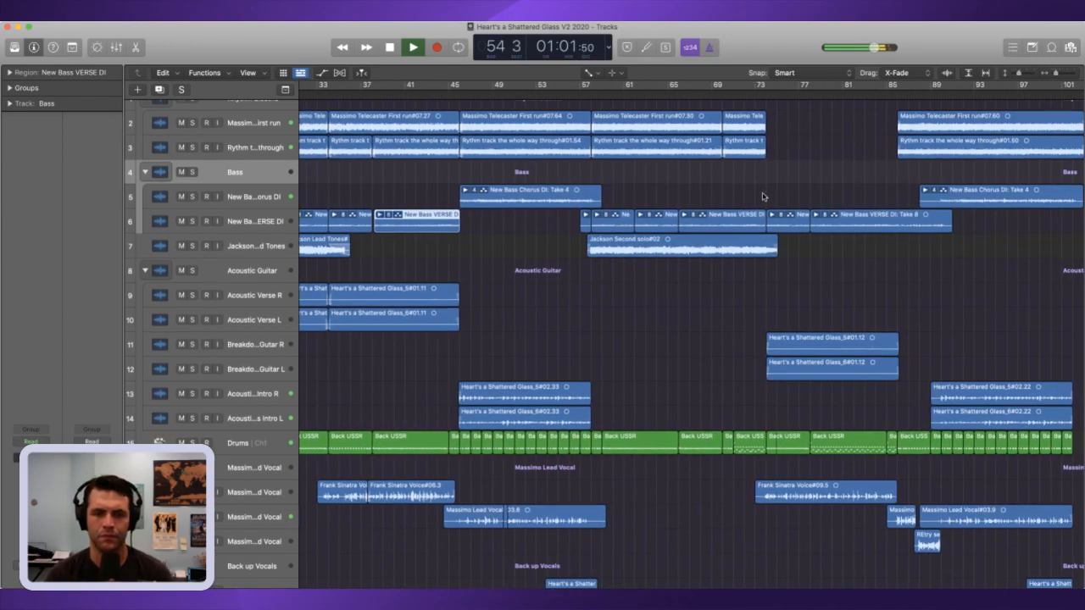
Step: Try moving the chorus lead vocal region that starts in bar 44 down to the Falsetto L 33 track
left_click(500, 475)
left_click_drag(507, 516, 500, 519)
left_click(517, 499)
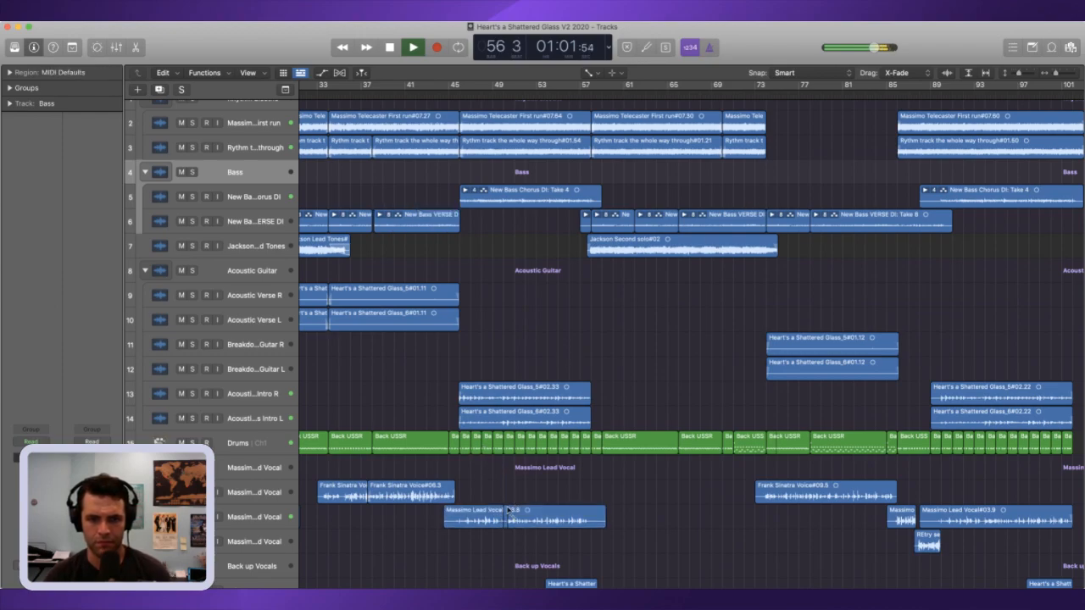
left_click(507, 516)
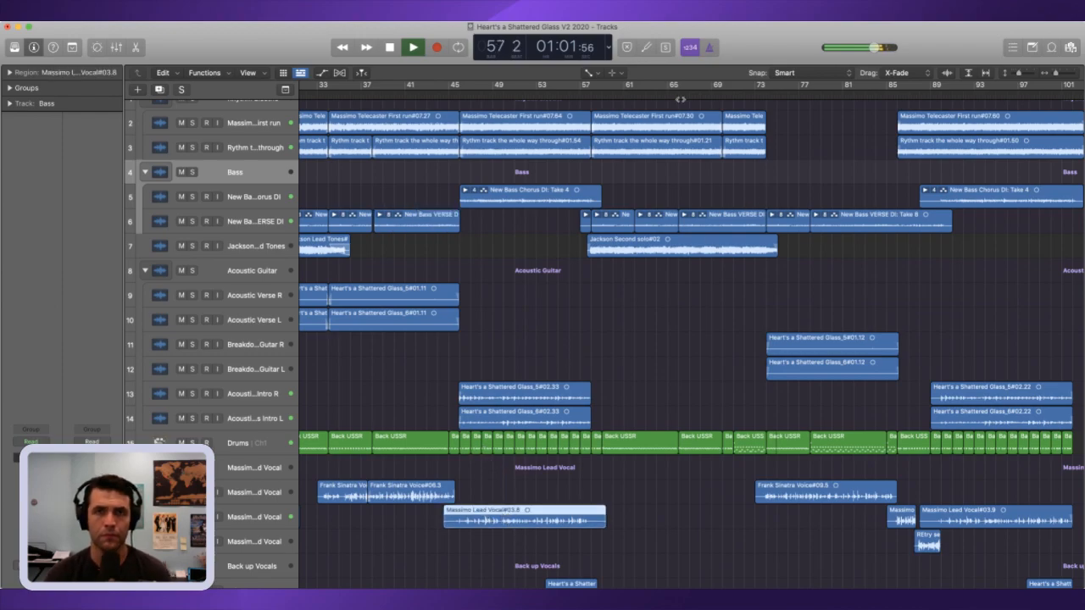
left_click_drag(514, 519, 513, 561)
left_click(524, 532)
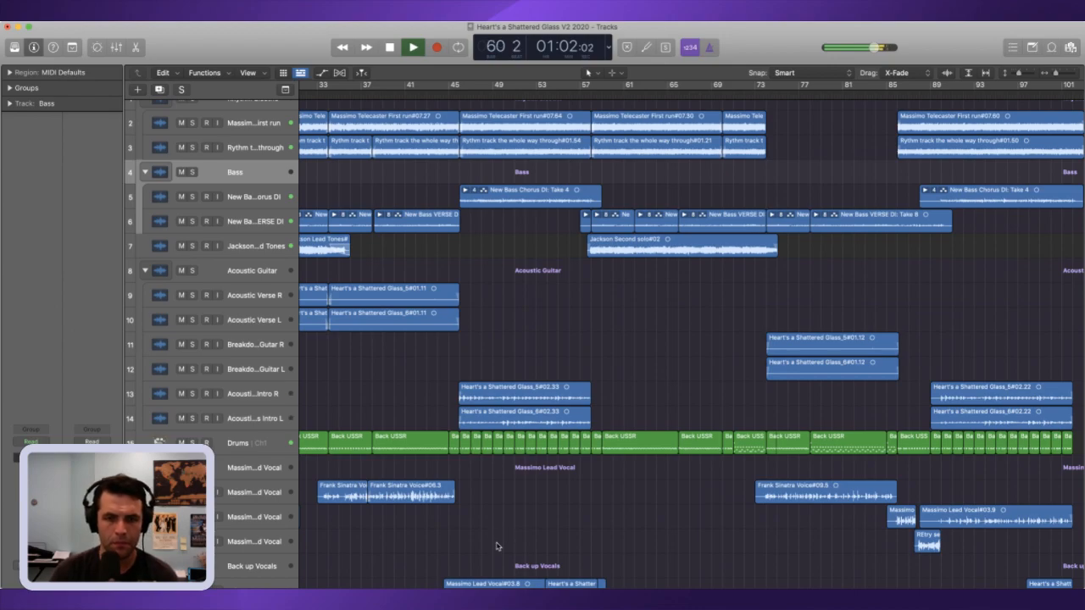
Step: Undo the move so that the chorus lead vocal region is back on track 18
scroll(502, 542, "down", 3)
left_click_drag(525, 556, 516, 507)
left_click_drag(518, 504, 517, 504)
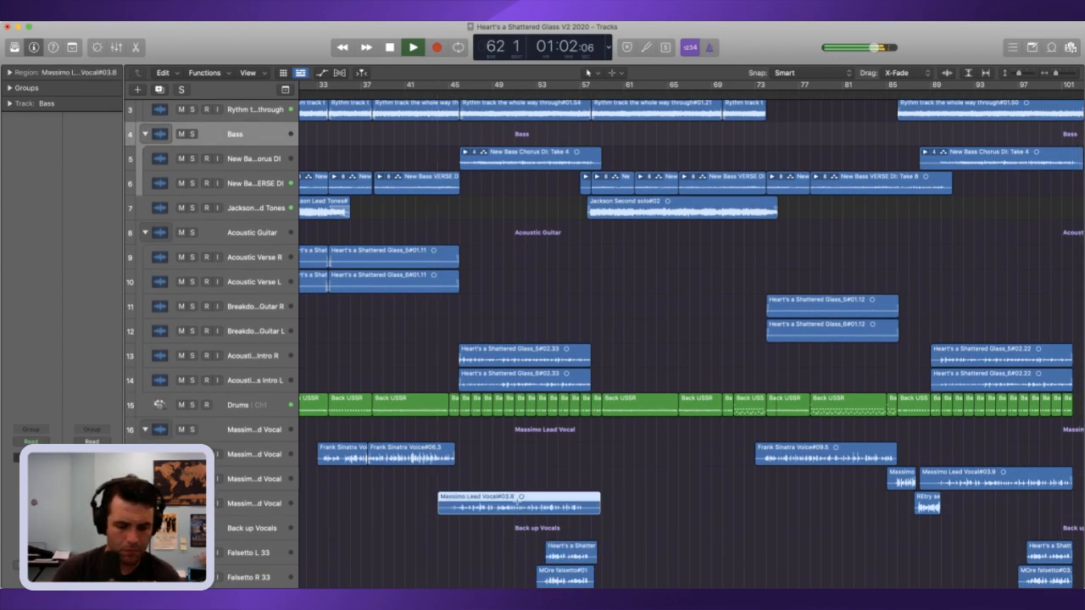
key("super+z")
key("super+z")
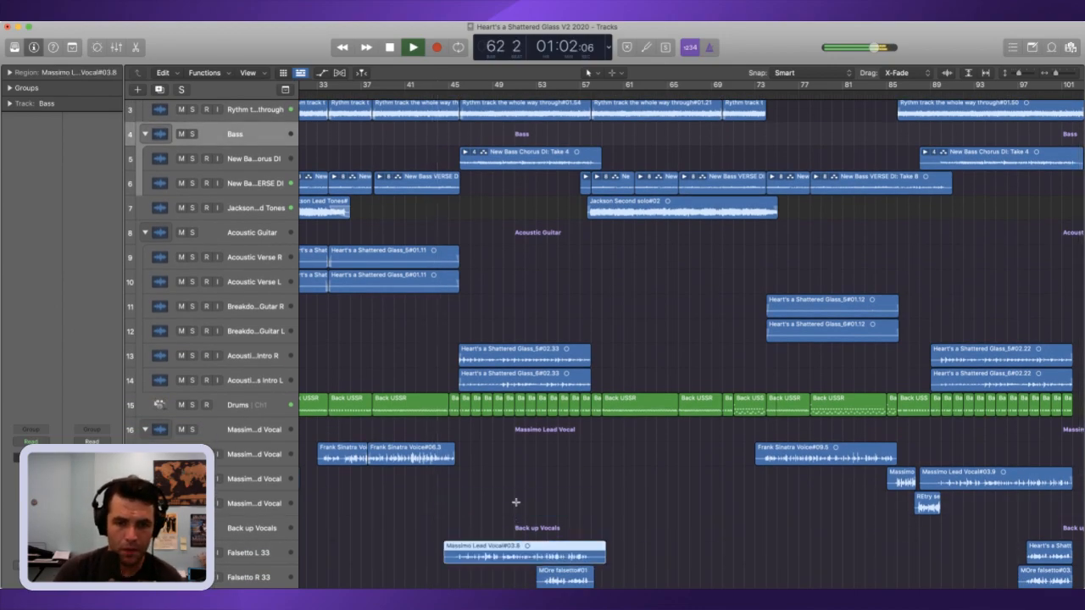
key("super+shift+z")
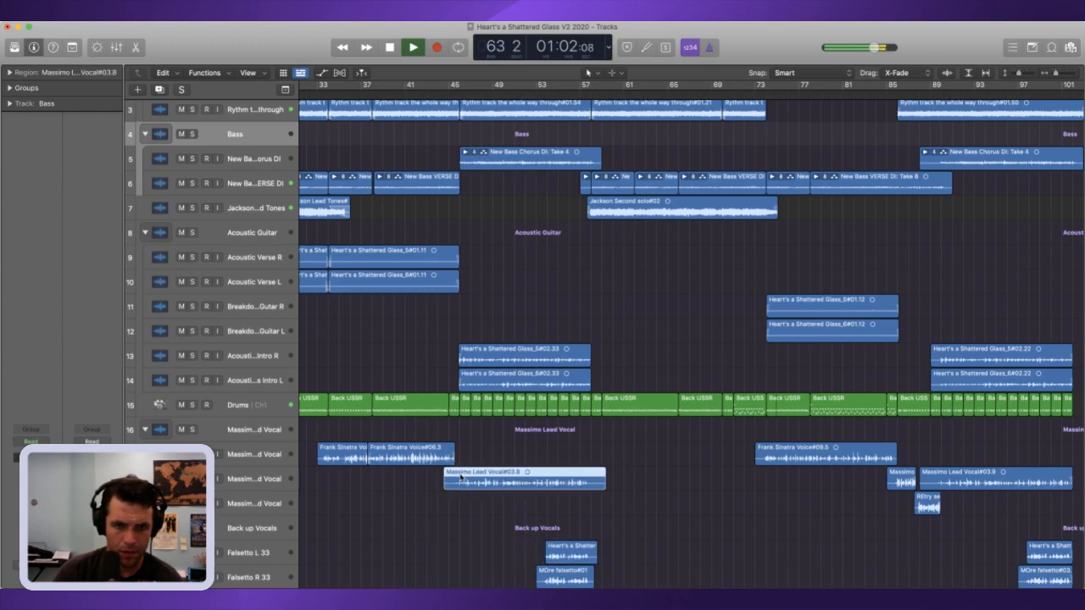
Step: Move the chorus lead vocal region down to track 19 and back to track 18, and remove its position lock
left_click_drag(469, 488, 470, 514)
left_click(525, 478)
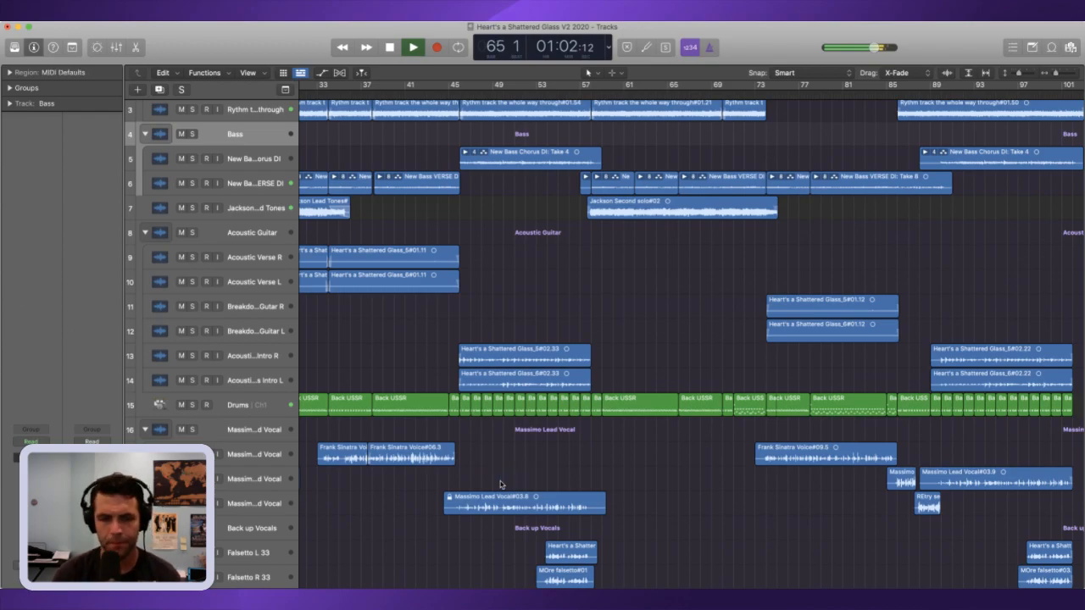
left_click_drag(504, 502, 499, 479)
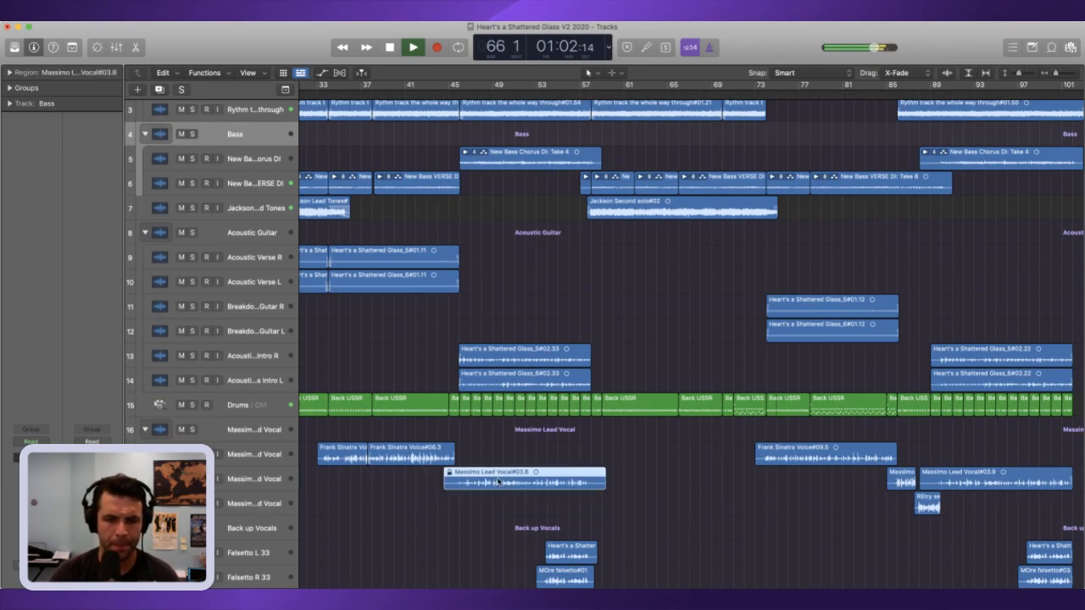
key("super+Page_Up")
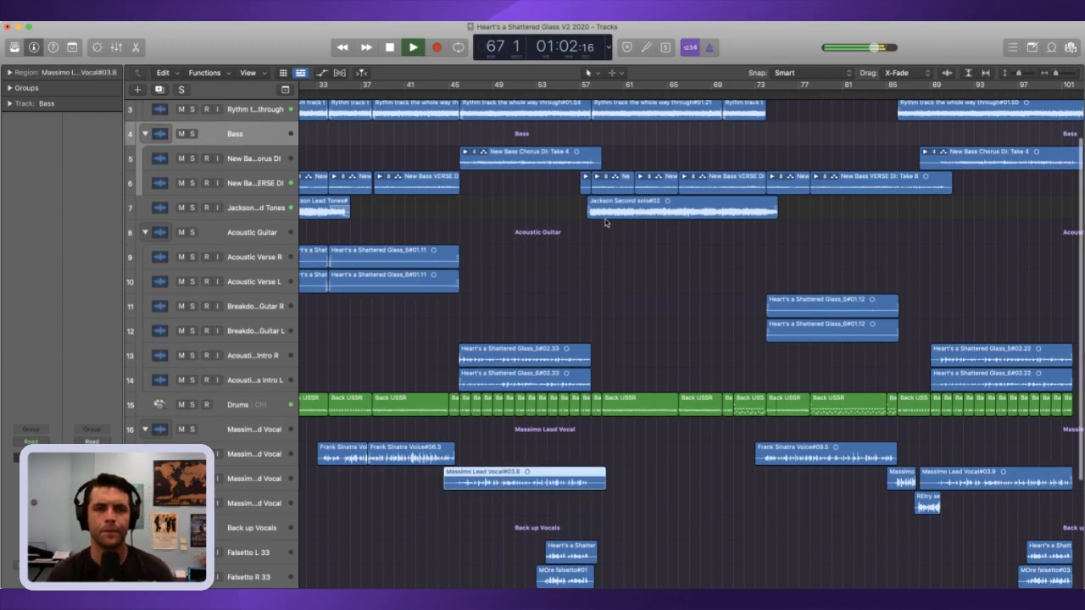
Step: Stop playback, return to the beginning of the song and play the full arrangement through
key("space")
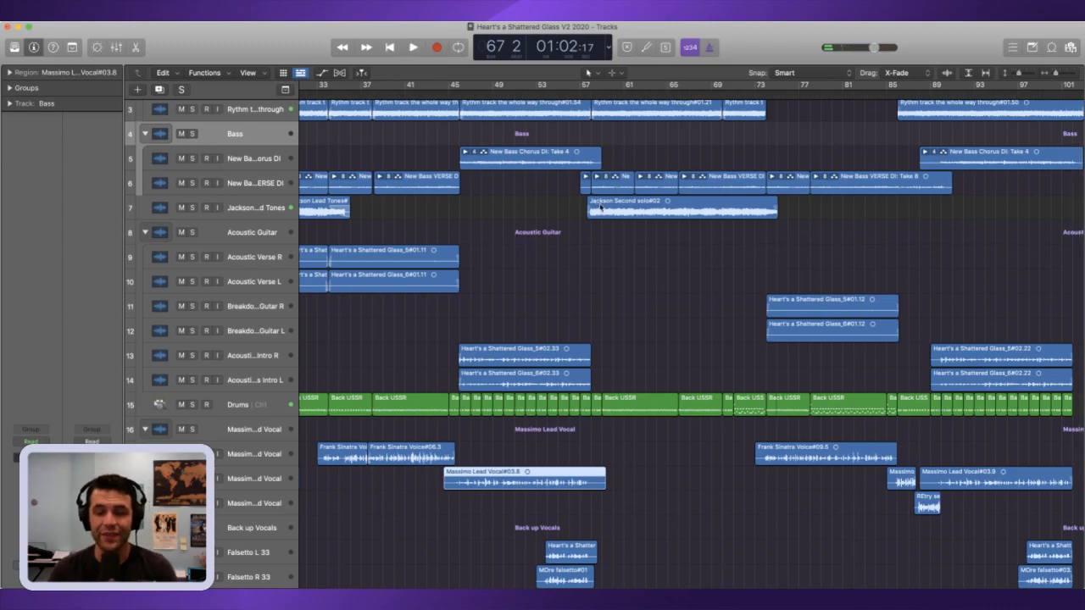
key("Return")
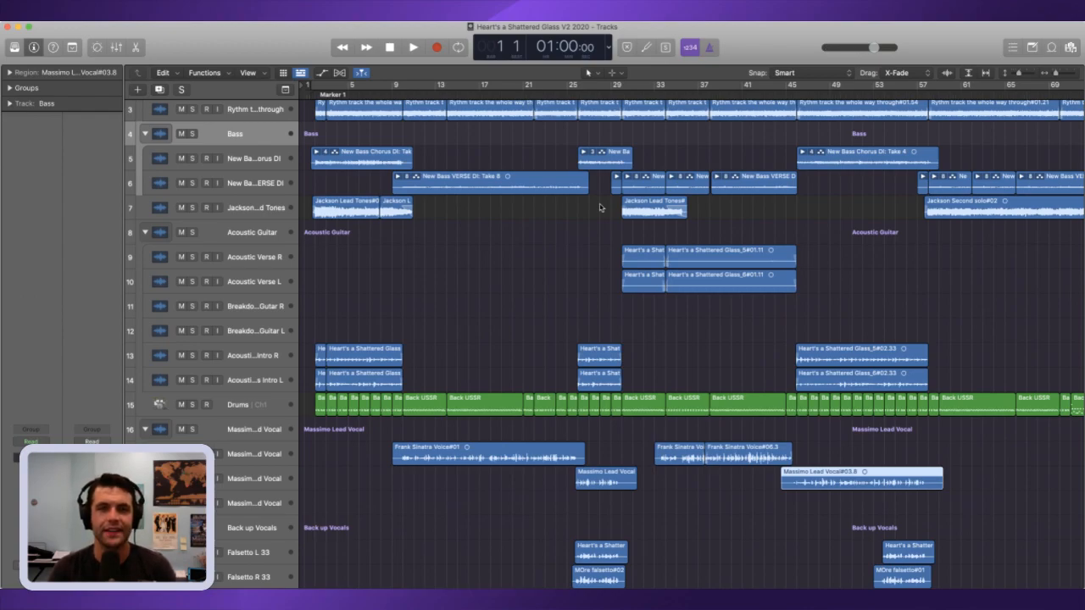
key("space")
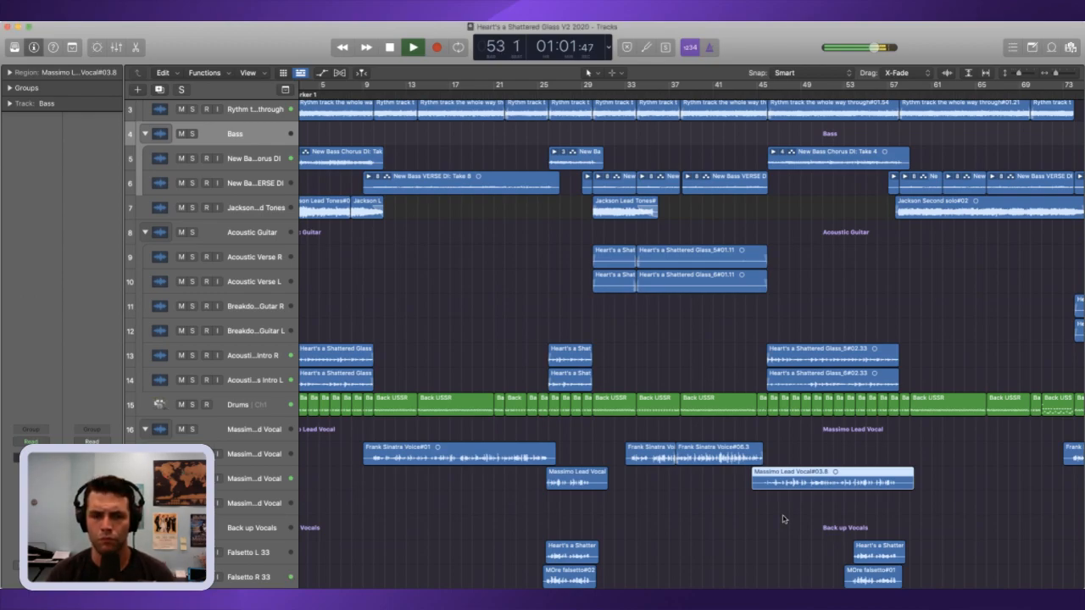
Step: Follow the playback across the vocal, backup and breakdown guitar tracks to the end of the song, and stop it
scroll(782, 517, "down", 2)
scroll(783, 519, "down", 3)
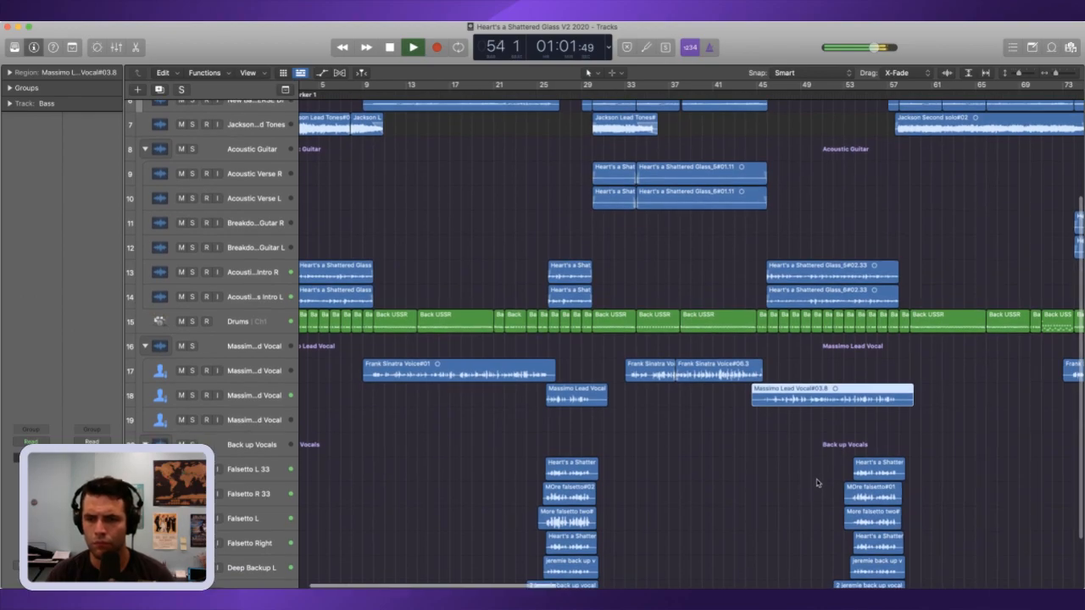
scroll(813, 483, "down", 3)
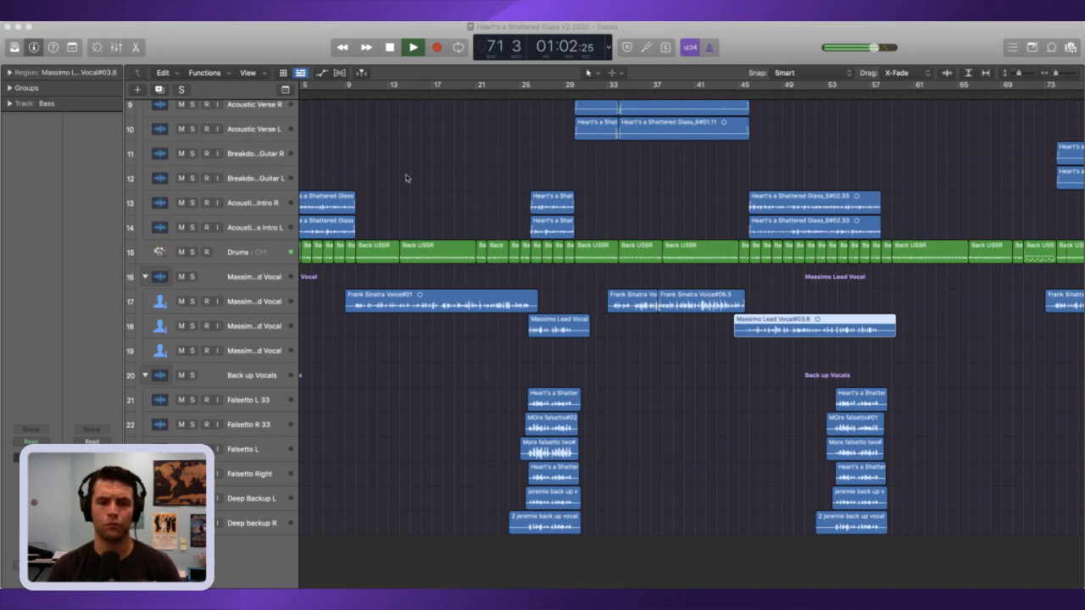
left_click(944, 346)
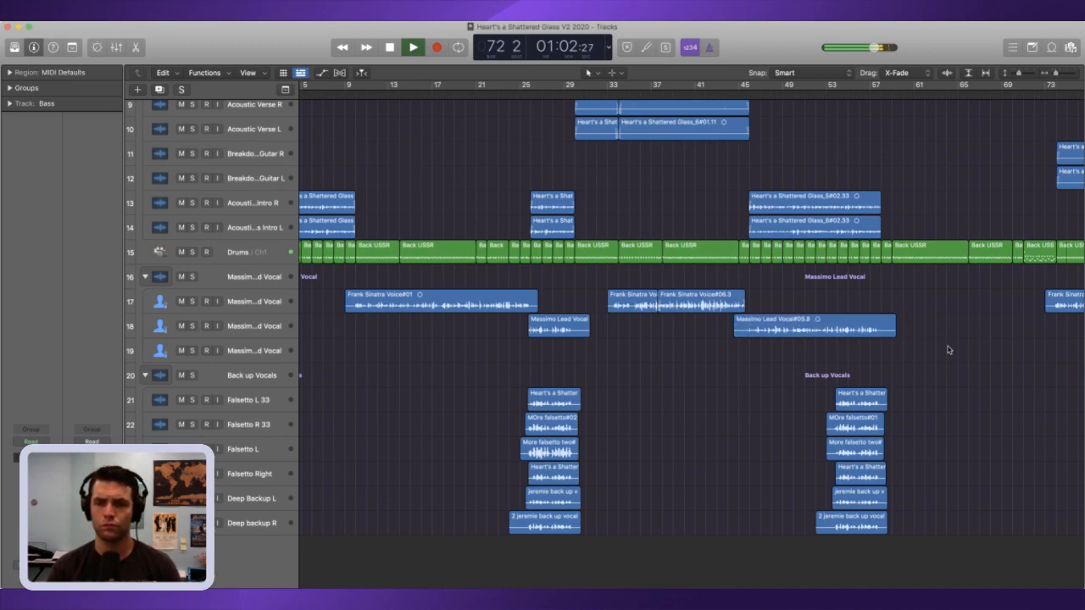
scroll(932, 344, "right", 10)
scroll(926, 343, "right", 3)
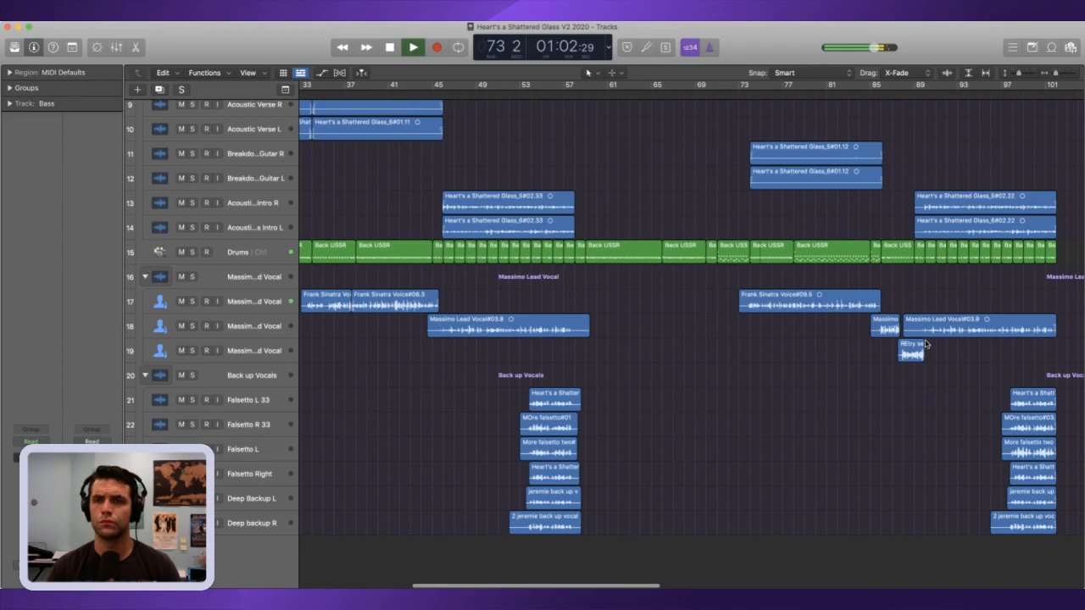
scroll(926, 343, "left", 1)
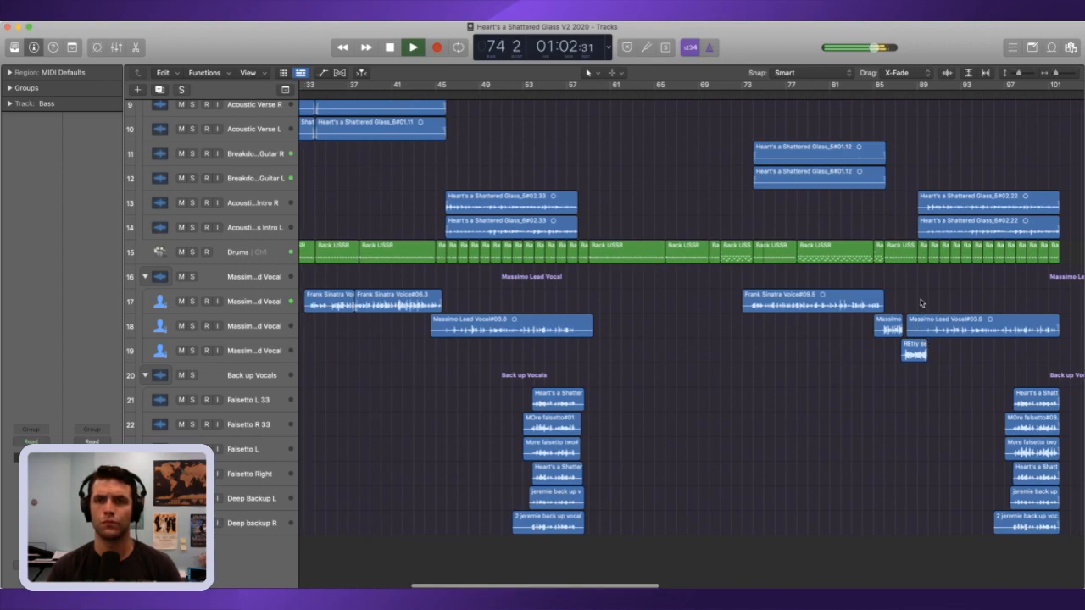
scroll(985, 203, "left", 5)
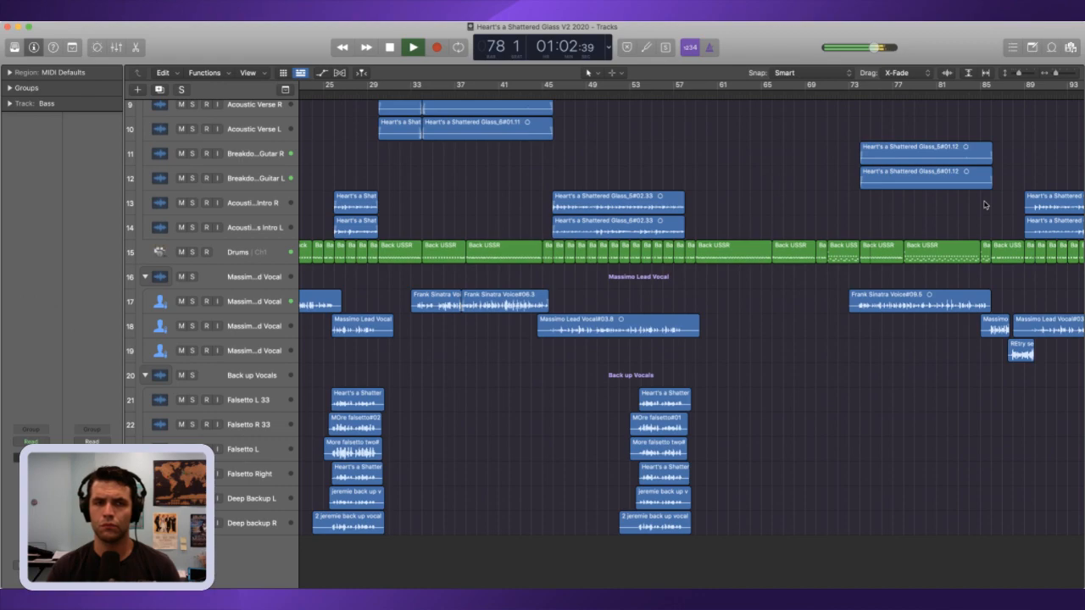
scroll(984, 205, "left", 3)
scroll(985, 204, "right", 5)
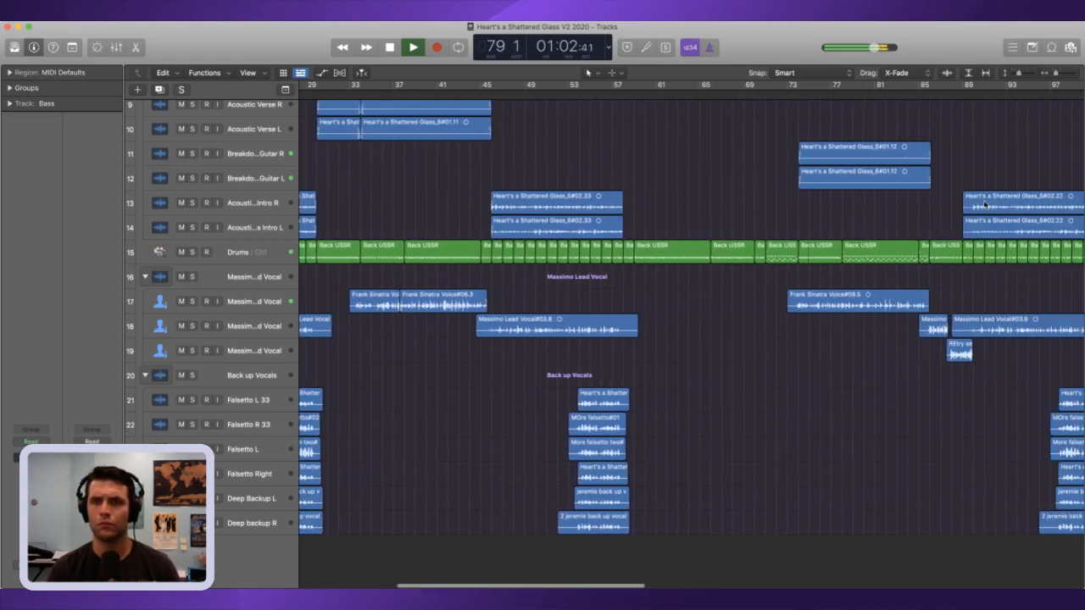
scroll(974, 205, "left", 1)
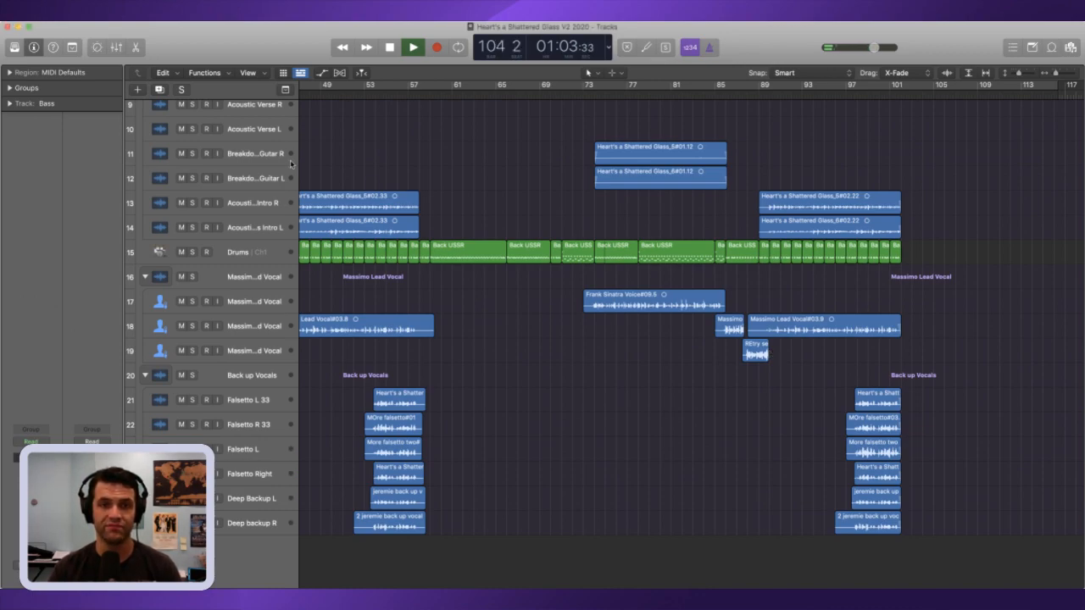
key("space")
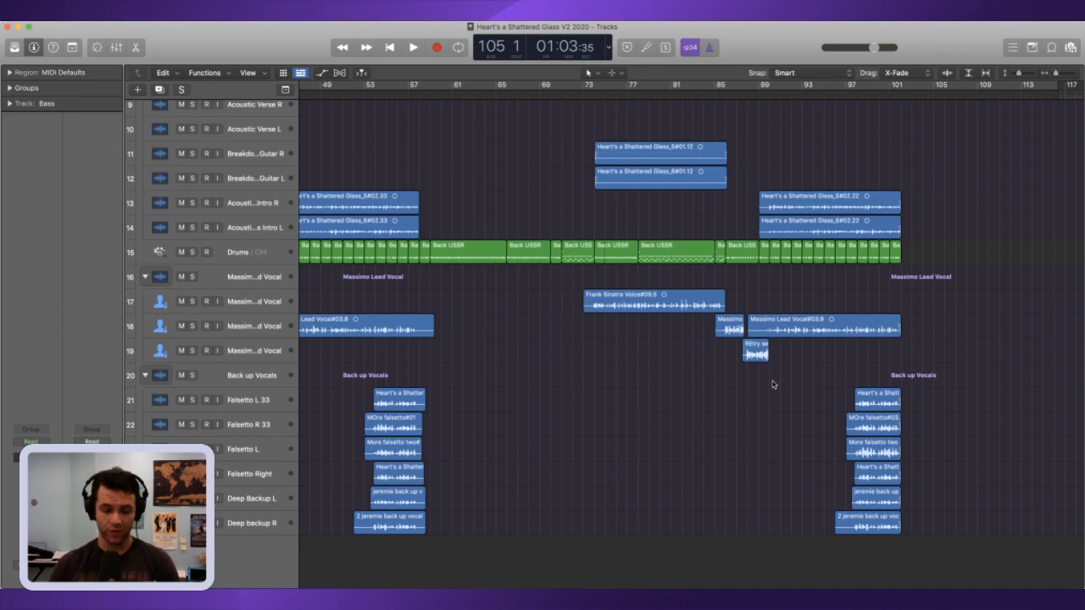
Step: Zoom out to show the whole arrangement and return the playhead to the beginning of the song
scroll(773, 373, "left", 5)
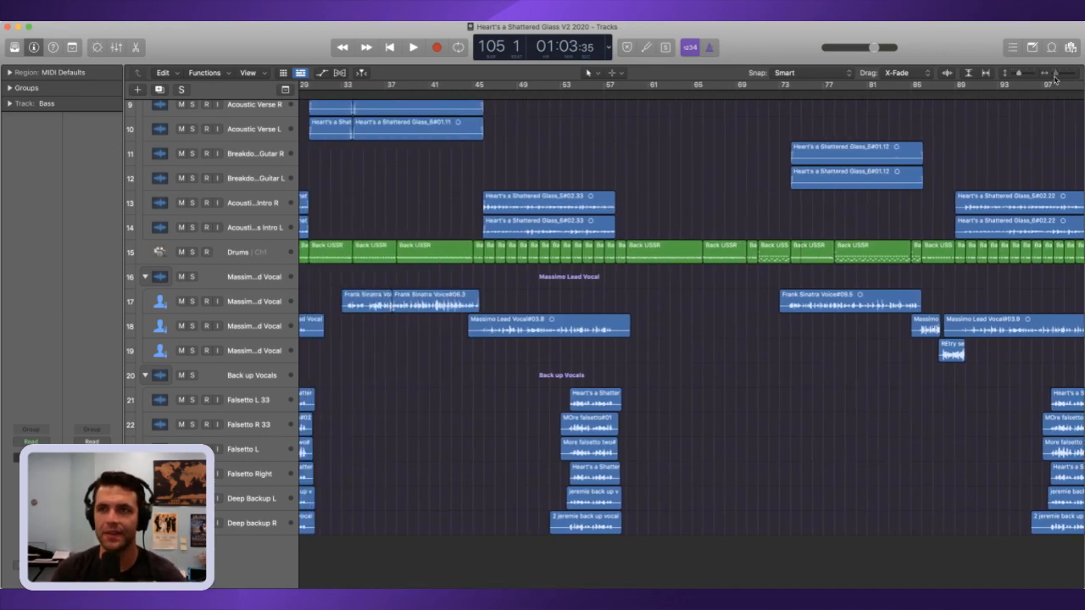
left_click_drag(1055, 74, 1051, 74)
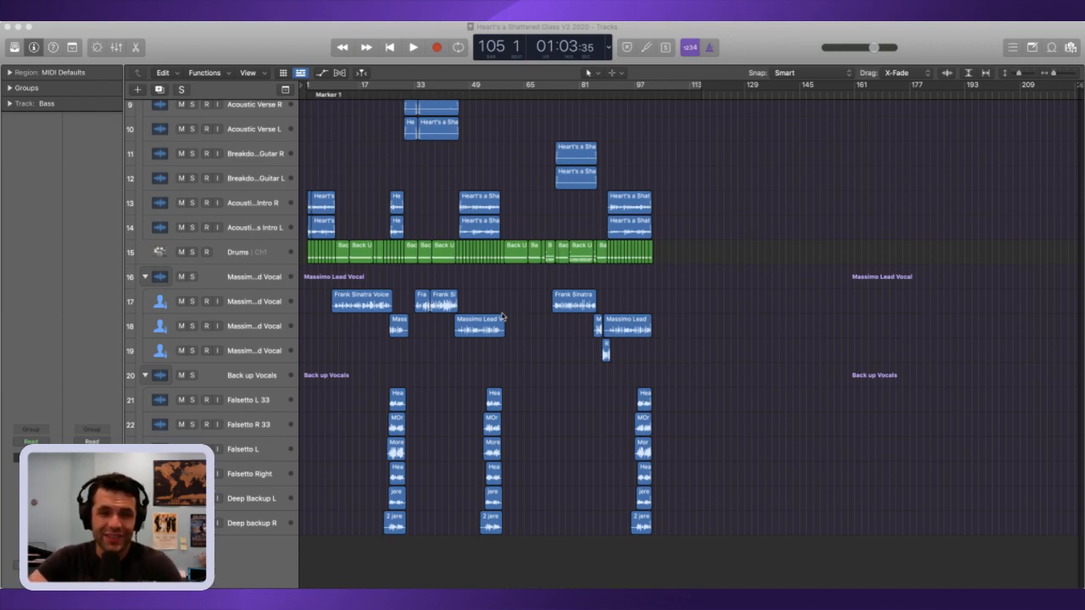
left_click(162, 48)
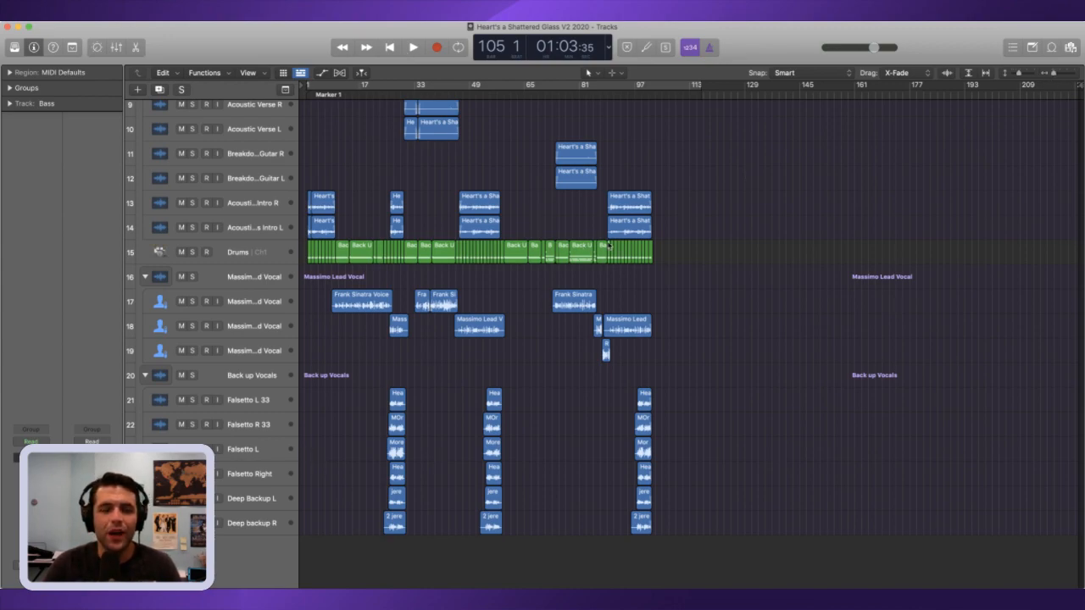
key("Return")
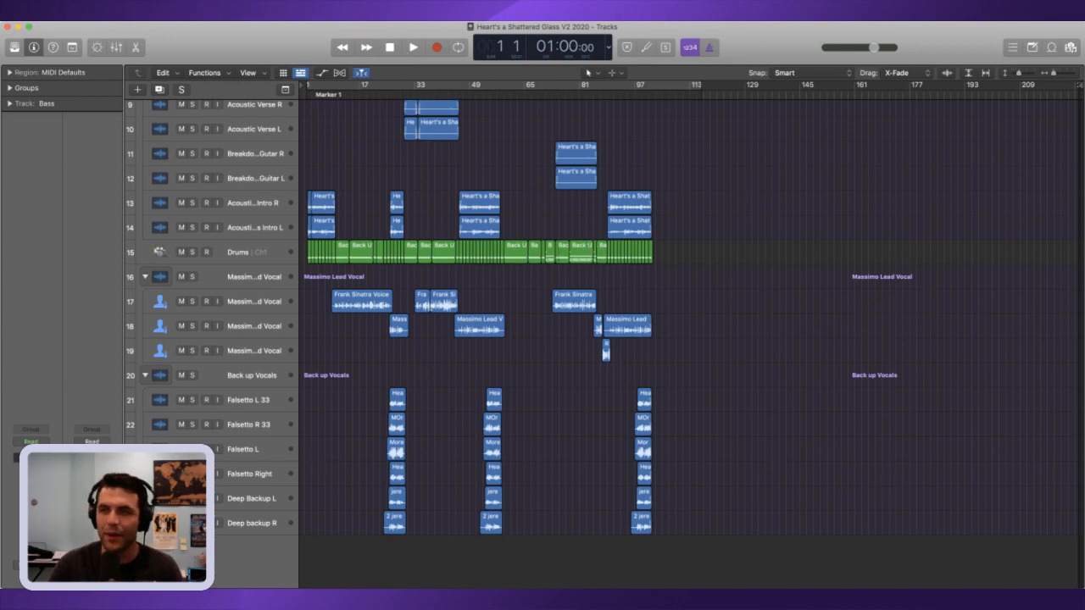
left_click(1071, 76)
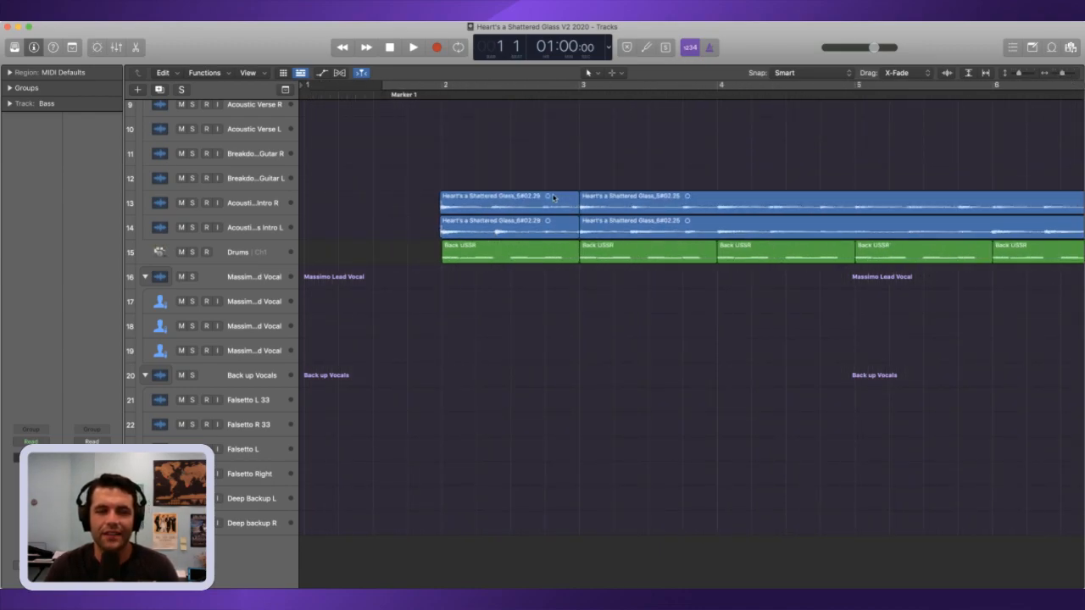
scroll(988, 169, "right", 5)
left_click_drag(1062, 74, 1043, 84)
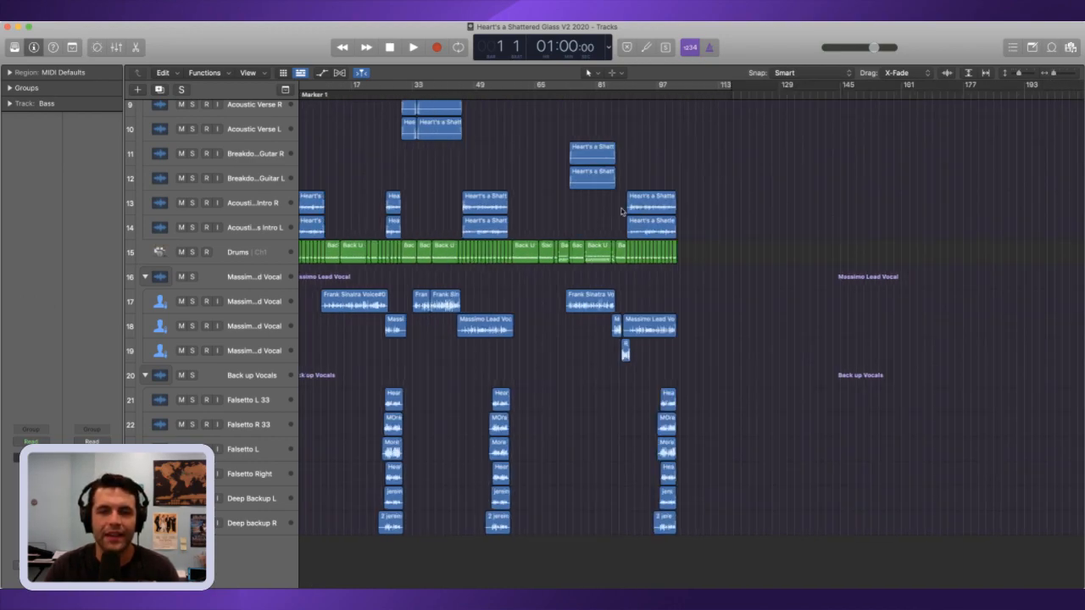
Step: Play the song from the start of the breakdown, solo the Breakdown Guitar R and L tracks, and stop playback
scroll(599, 207, "up", 3)
scroll(600, 206, "up", 1)
left_click_drag(583, 96, 571, 98)
key("space")
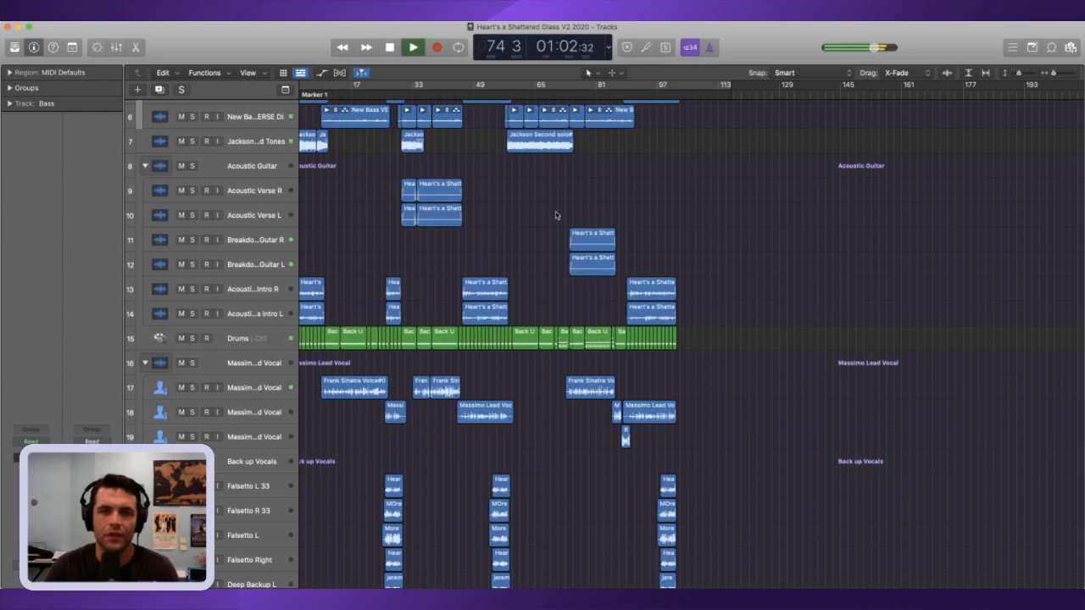
left_click_drag(192, 241, 194, 262)
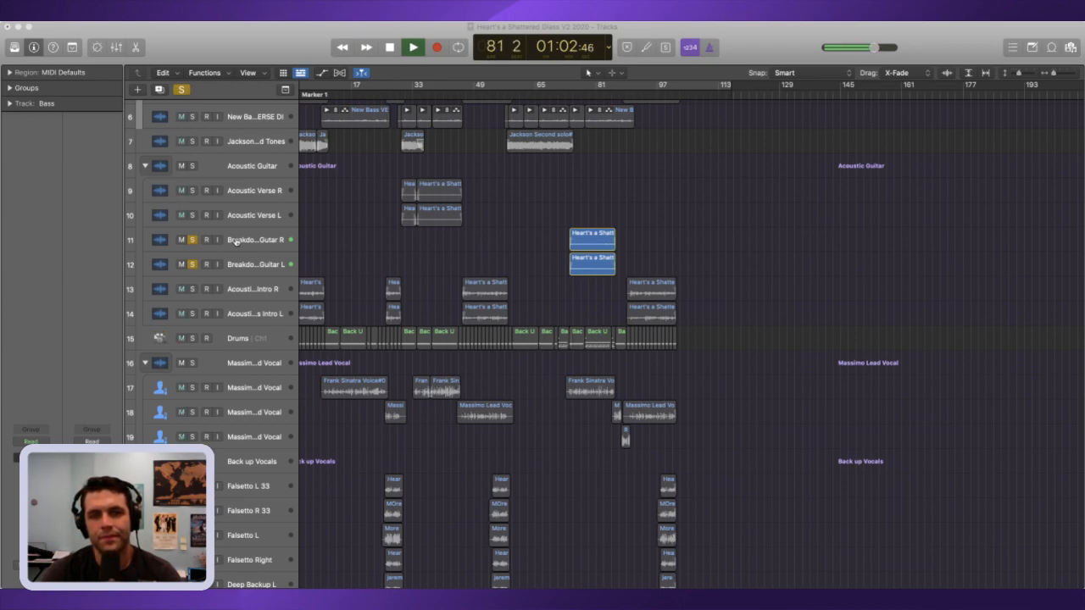
key("space")
Step: Enlarge the view around the two soloed breakdown guitar regions and turn on waveform zoom
scroll(236, 241, "up", 1)
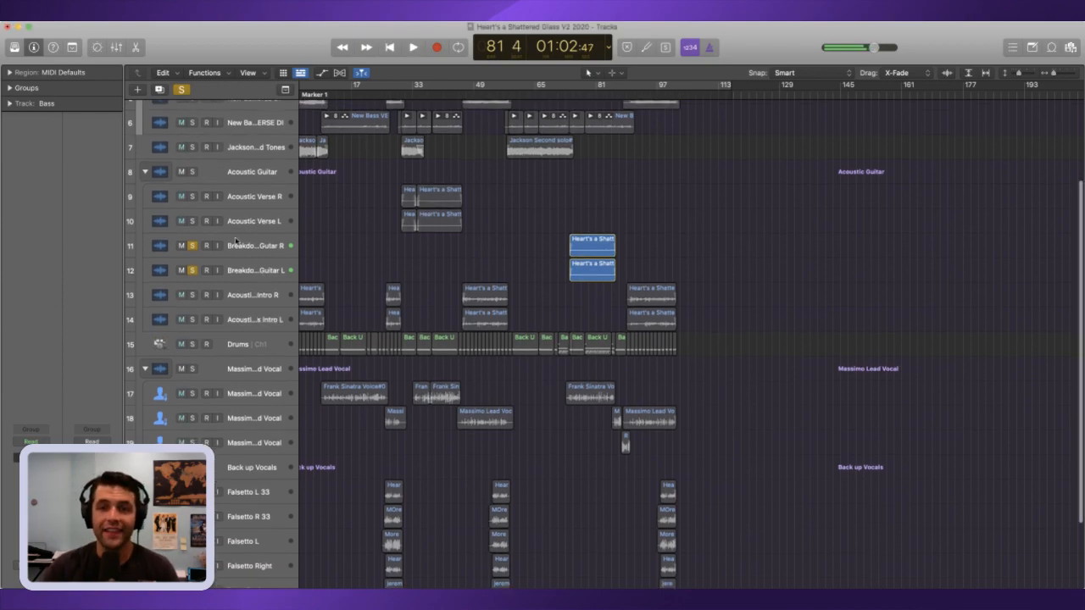
mouse_move(1055, 72)
left_mouse_down()
mouse_move(1068, 72)
mouse_move(1024, 75)
mouse_move(1047, 78)
left_mouse_up()
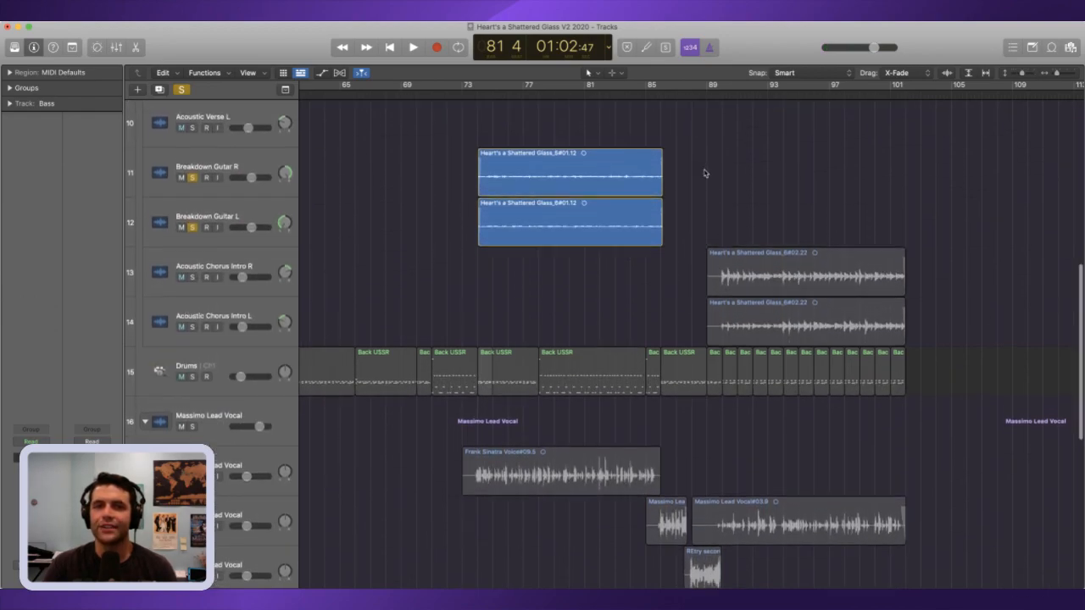
scroll(704, 173, "up", 4)
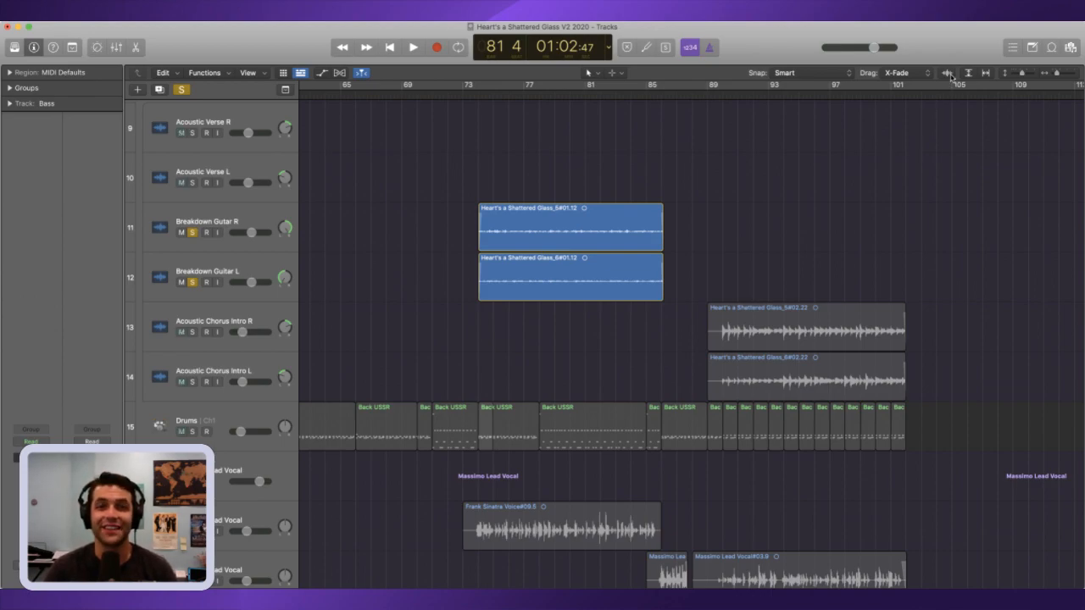
left_click(947, 73)
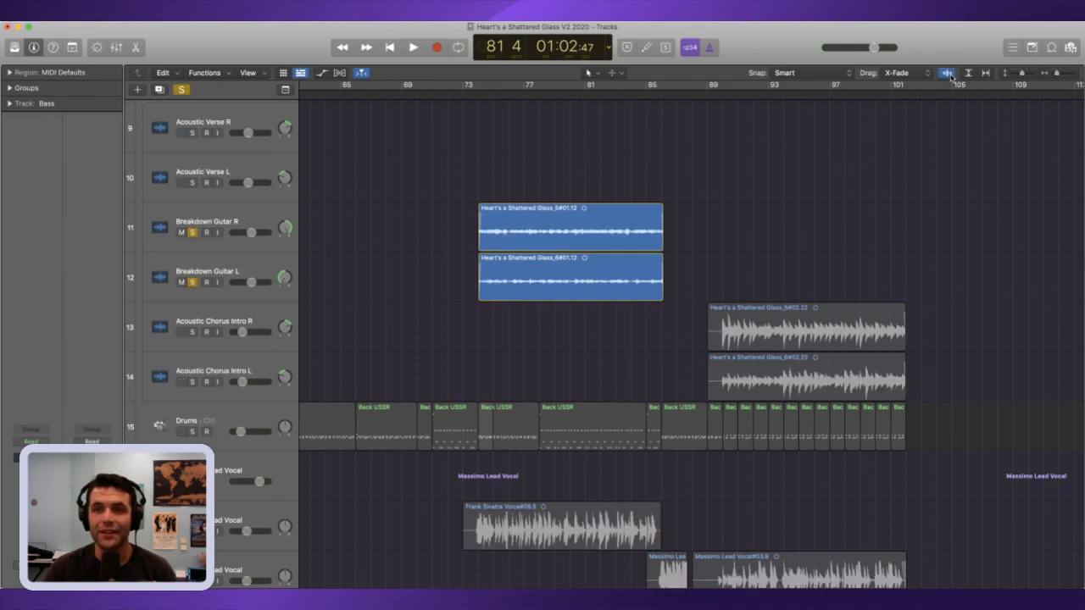
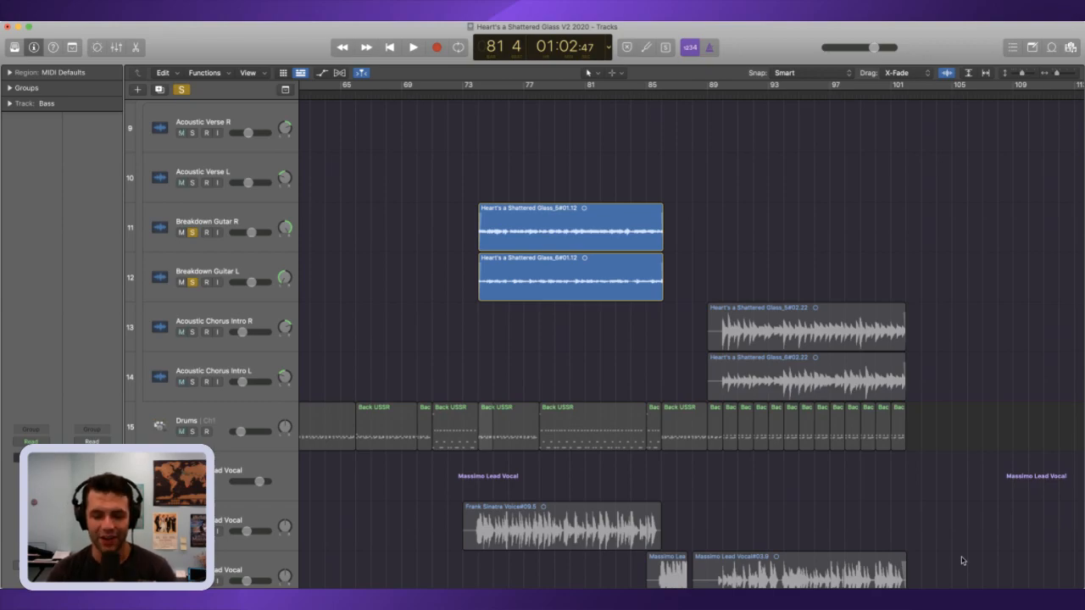
Step: Replay the soloed breakdown guitars from several points around bars 79 to 82 to find a passage to reuse
key("space")
key("space")
key("comma")
key("comma")
key("space")
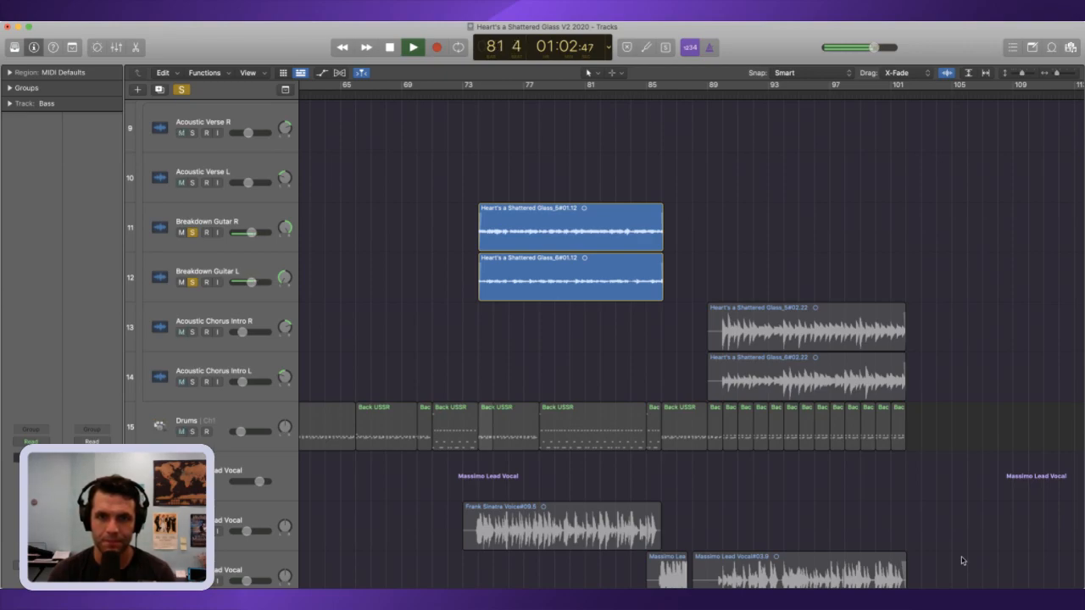
key("space")
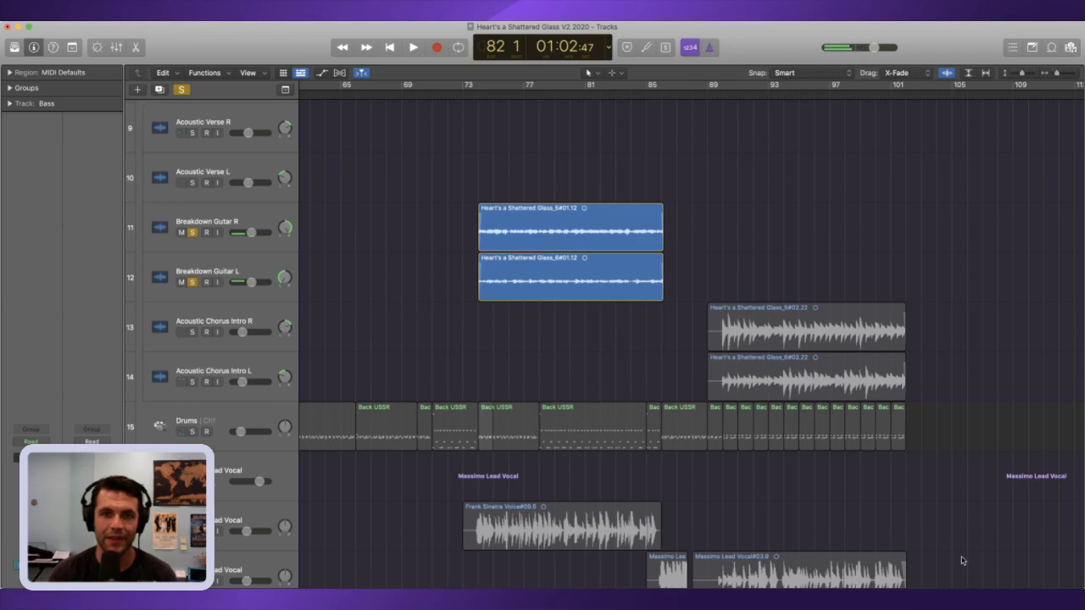
key("comma")
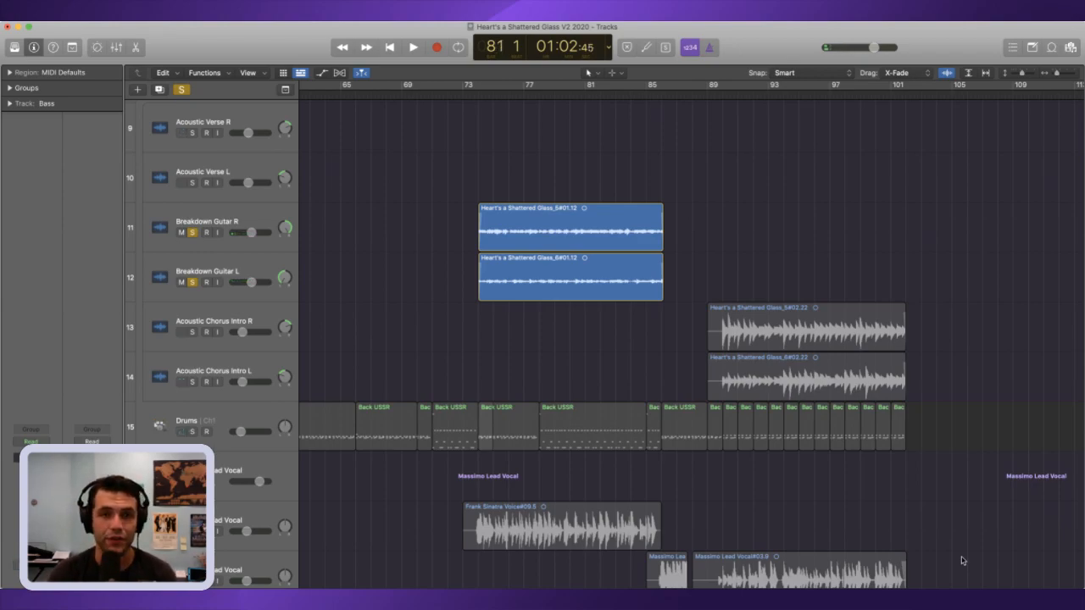
key("space")
key("space")
key("comma")
key("space")
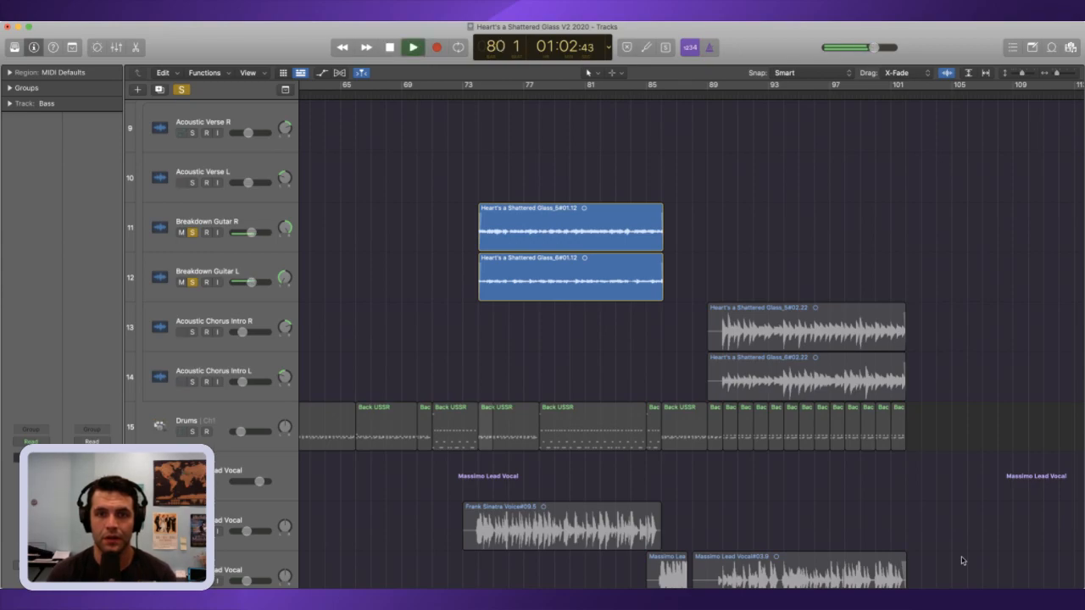
key("comma")
key("comma")
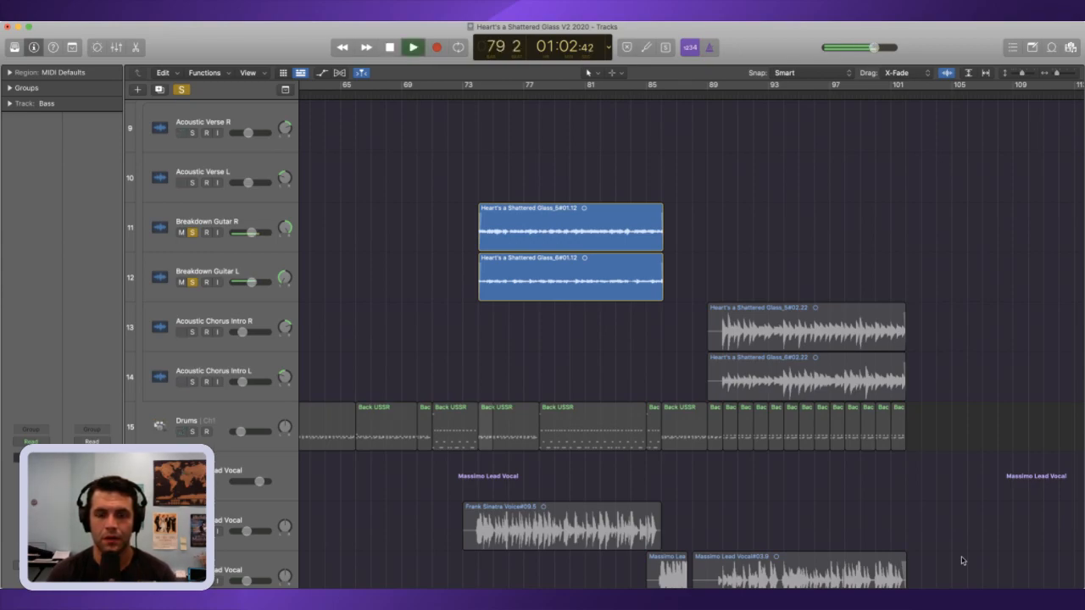
Step: Split both breakdown guitar regions at bars 80 and 82 and select the two middle pieces
key("space")
left_click_drag(667, 348, 617, 242)
key("super+t")
key("space")
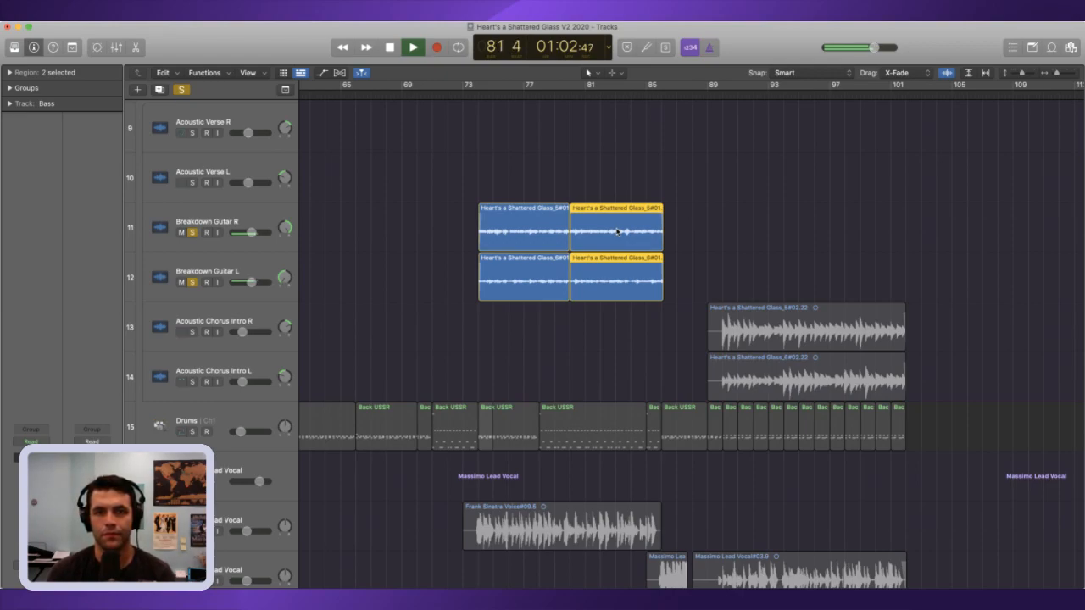
key("space")
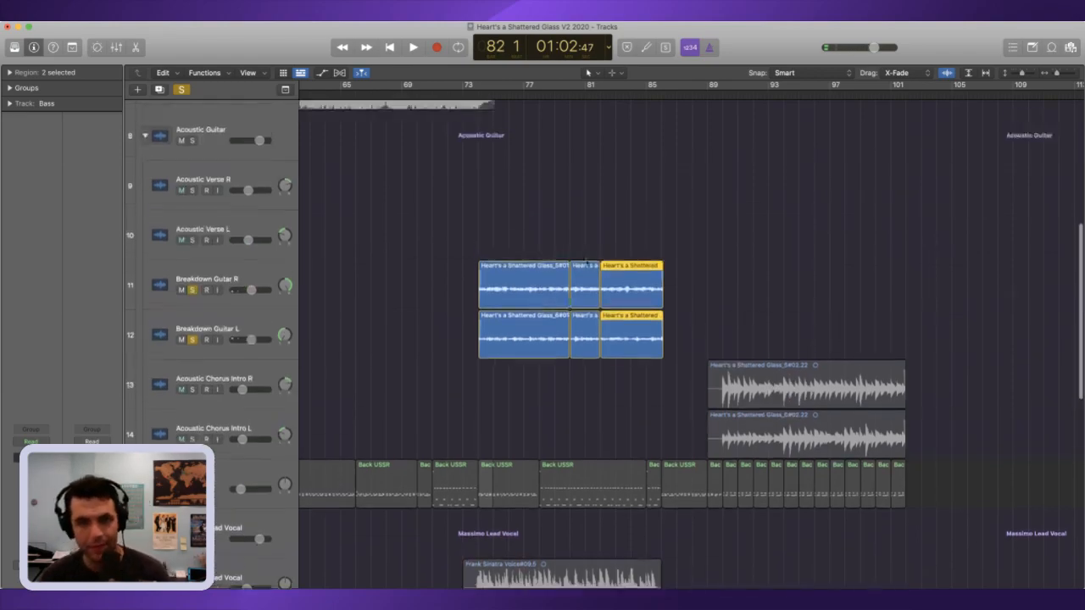
left_click_drag(586, 383, 581, 290)
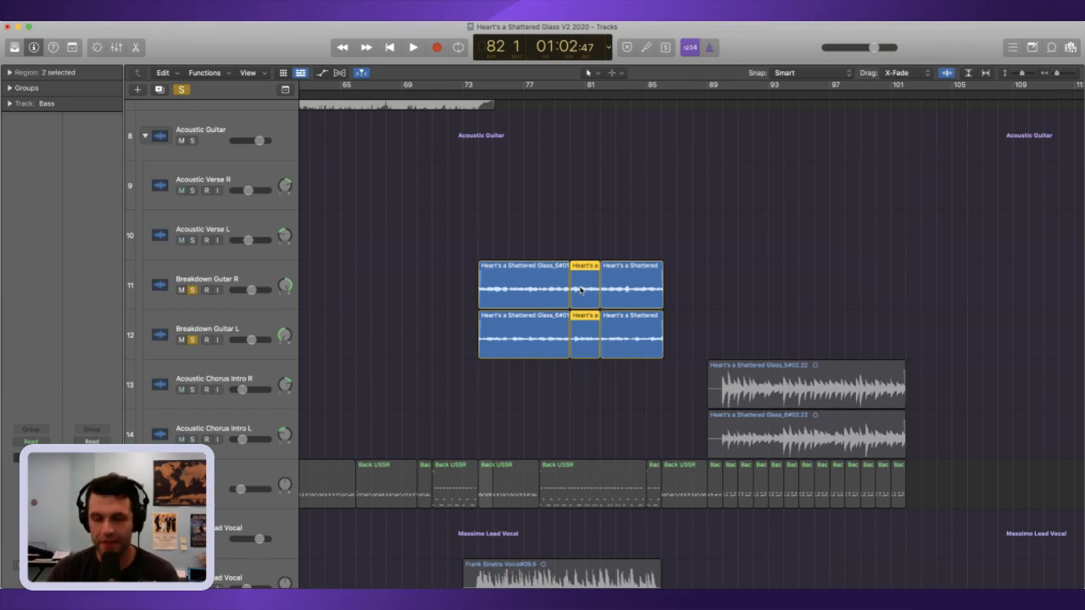
Step: Return to the beginning of the song and play its opening bars with the breakdown guitars still soloed
key("Return")
left_click_drag(1022, 75, 1052, 77)
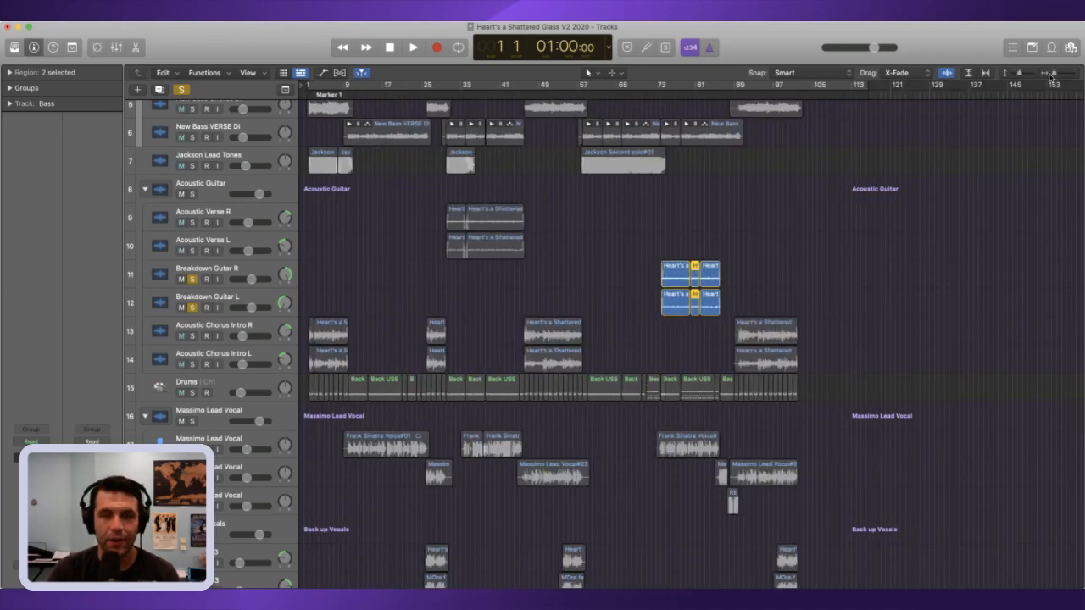
key("super+Right")
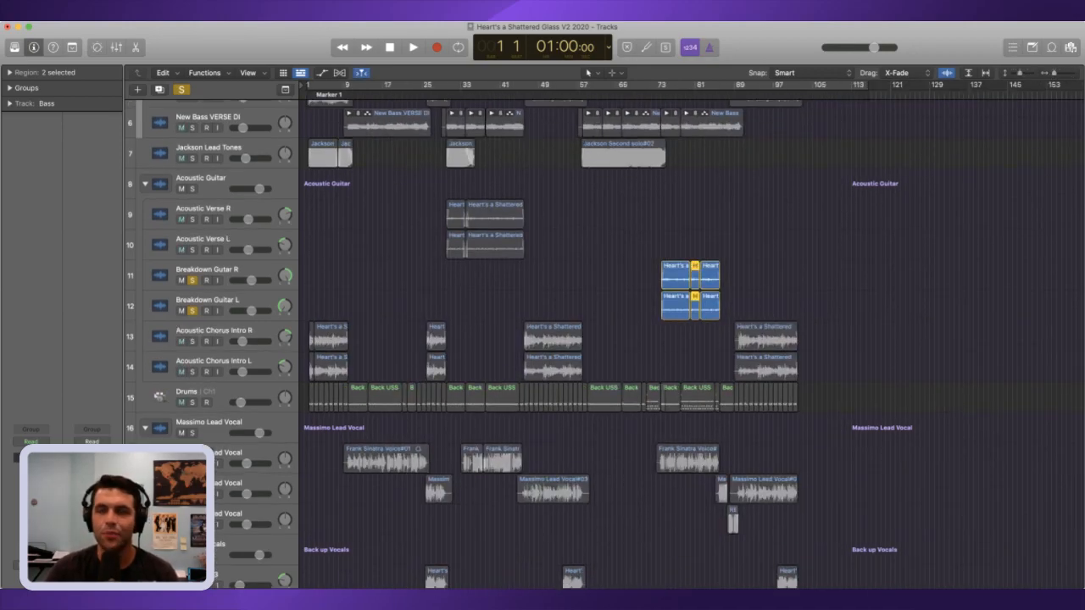
key("super+Down")
key("super+Right")
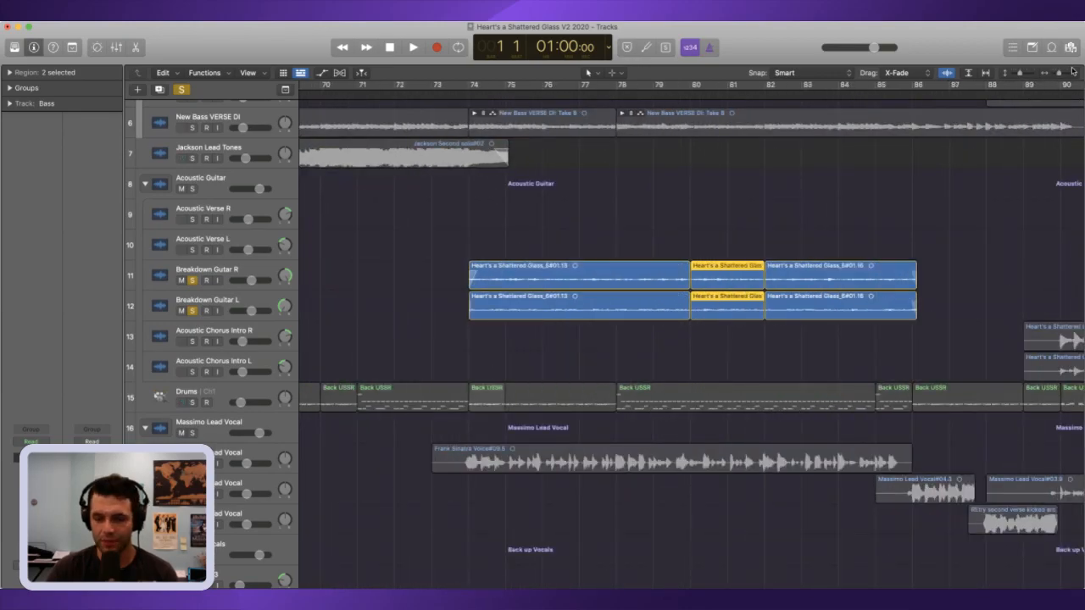
key("space")
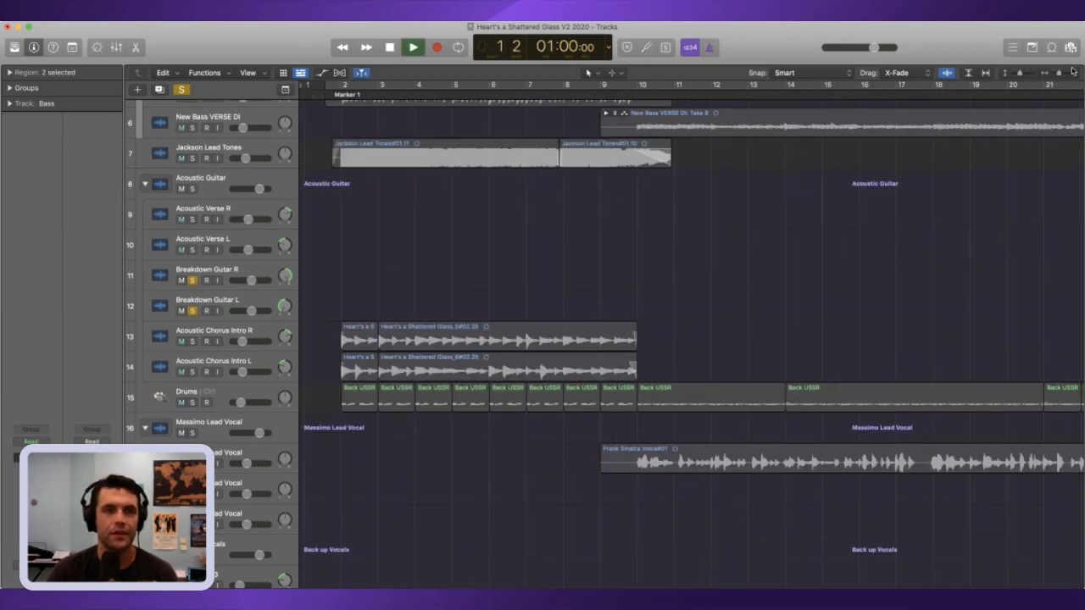
key("space")
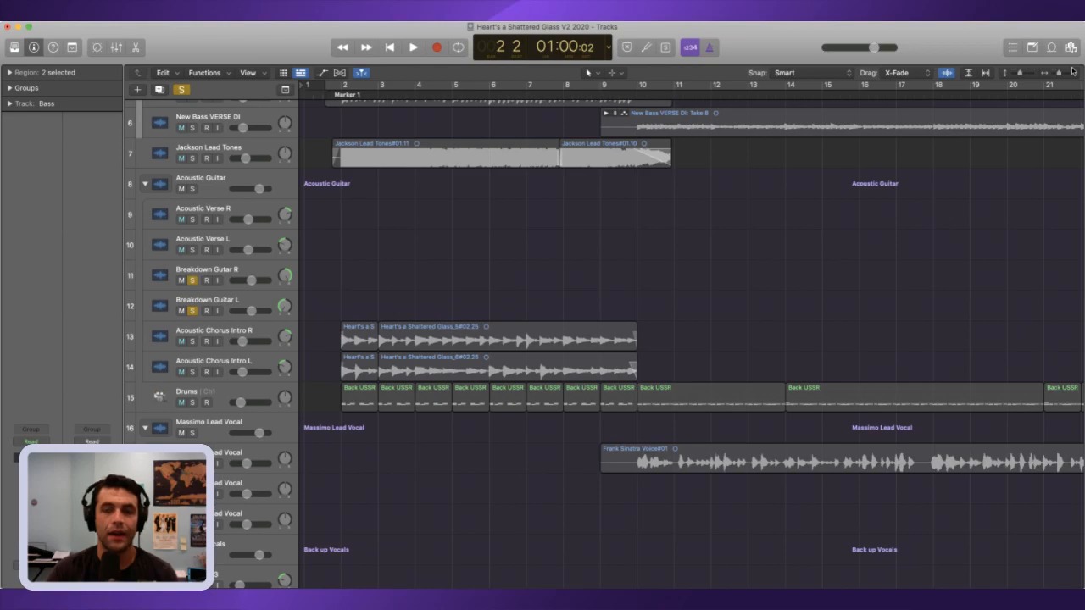
Step: Turn off solo on the breakdown guitars and move all regions of the song two bars later
left_click_drag(1059, 74, 1034, 76)
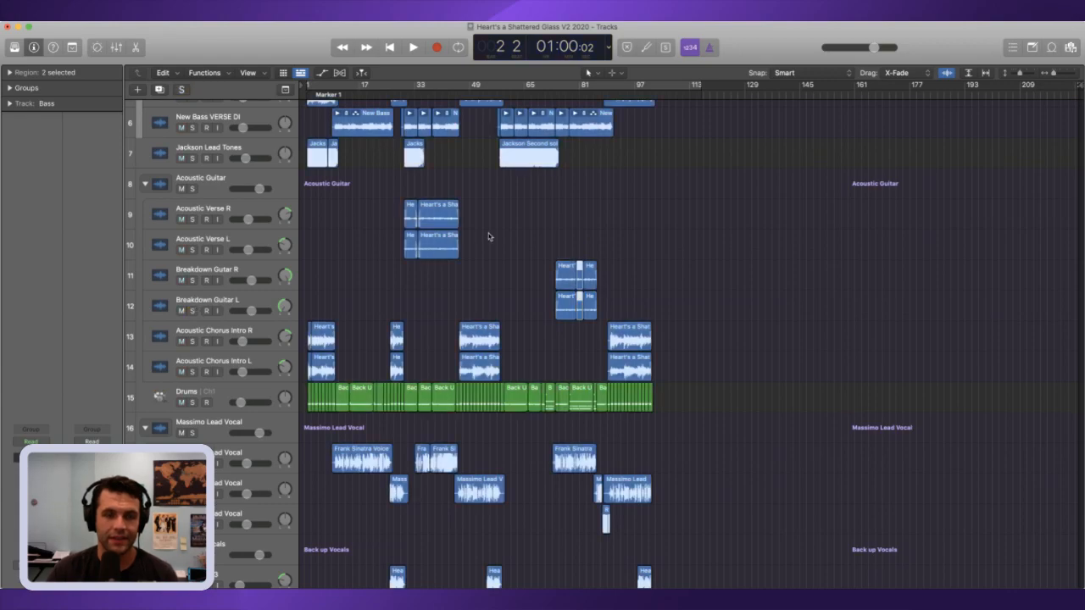
left_click(1070, 75)
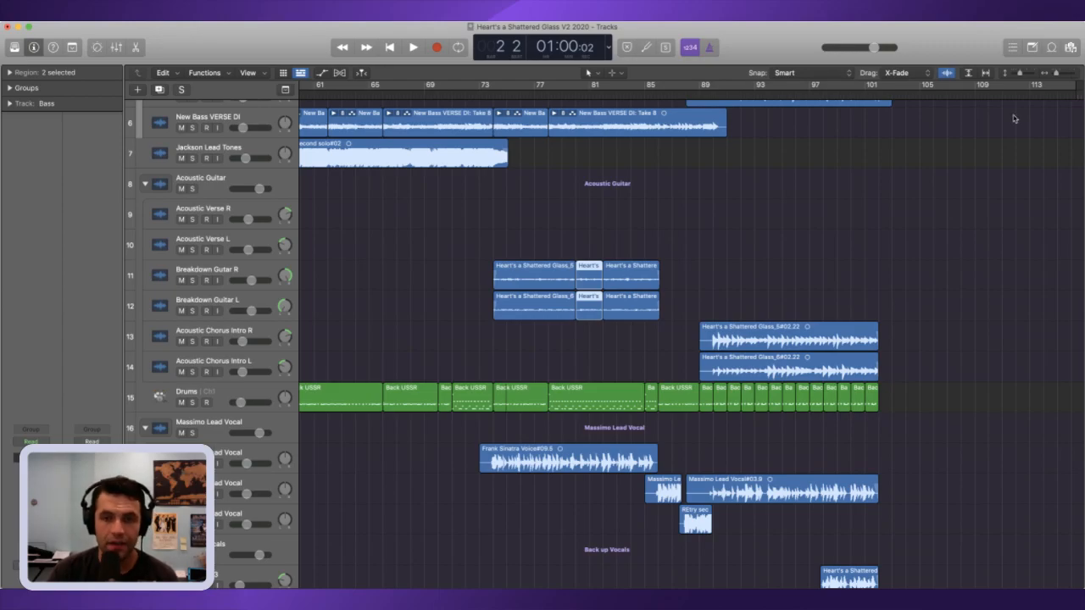
left_click(957, 168)
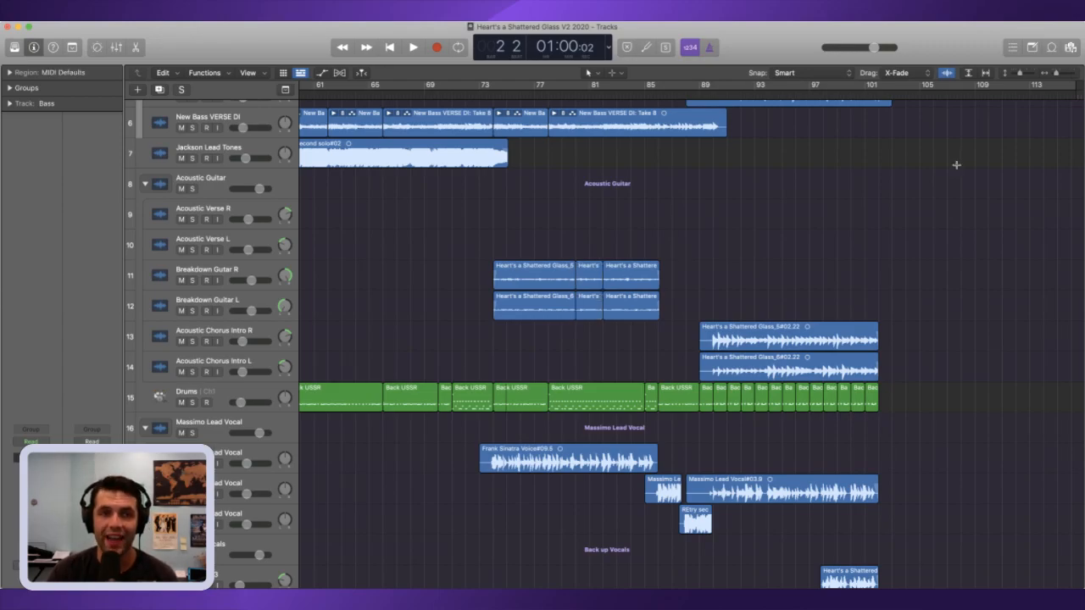
key("super+a")
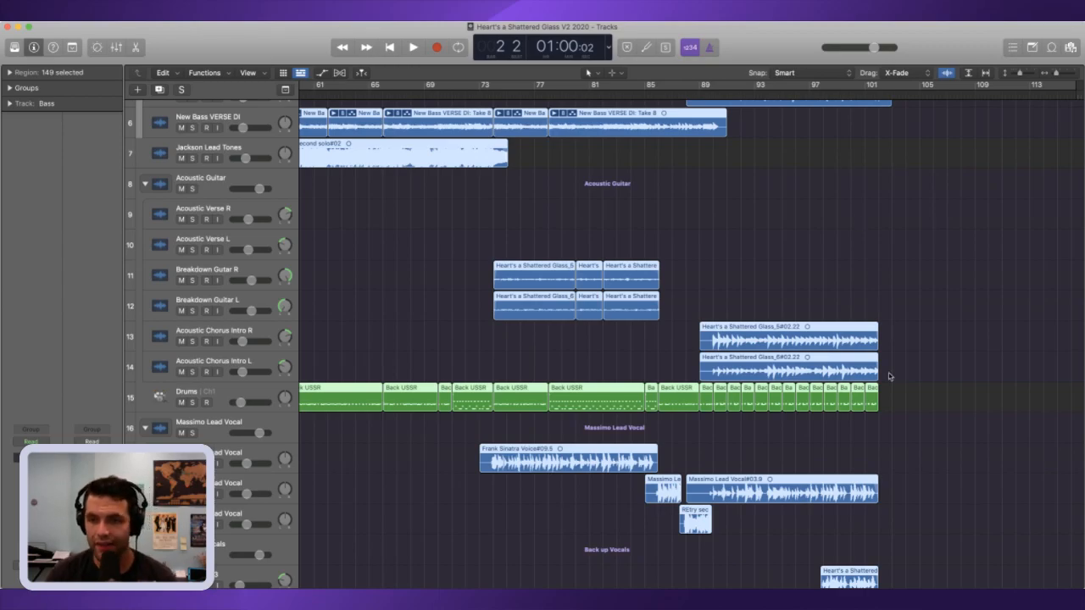
left_click_drag(873, 404, 888, 403)
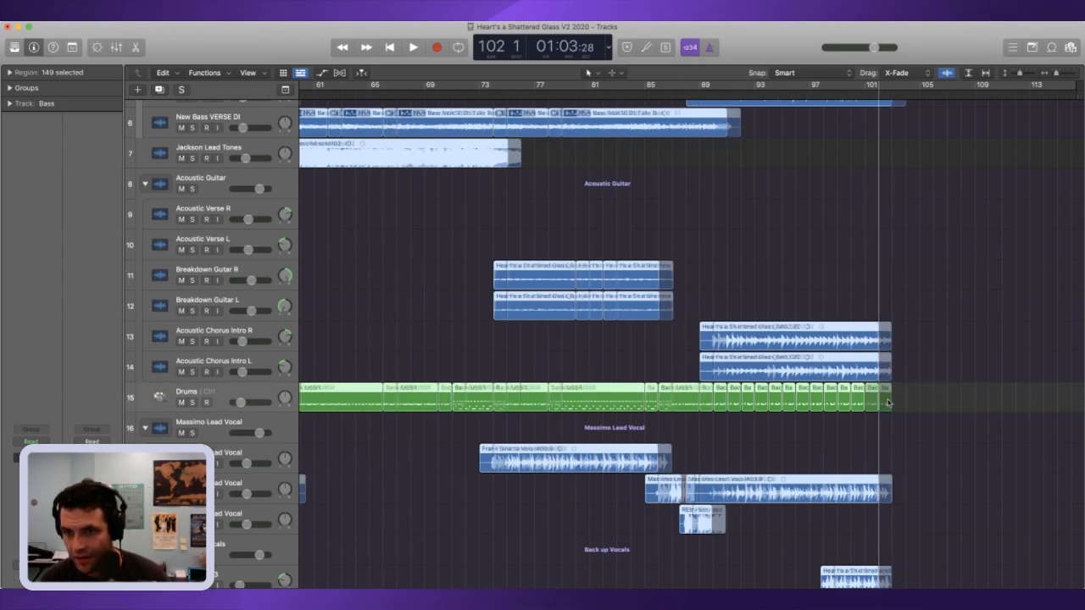
left_click_drag(891, 404, 905, 403)
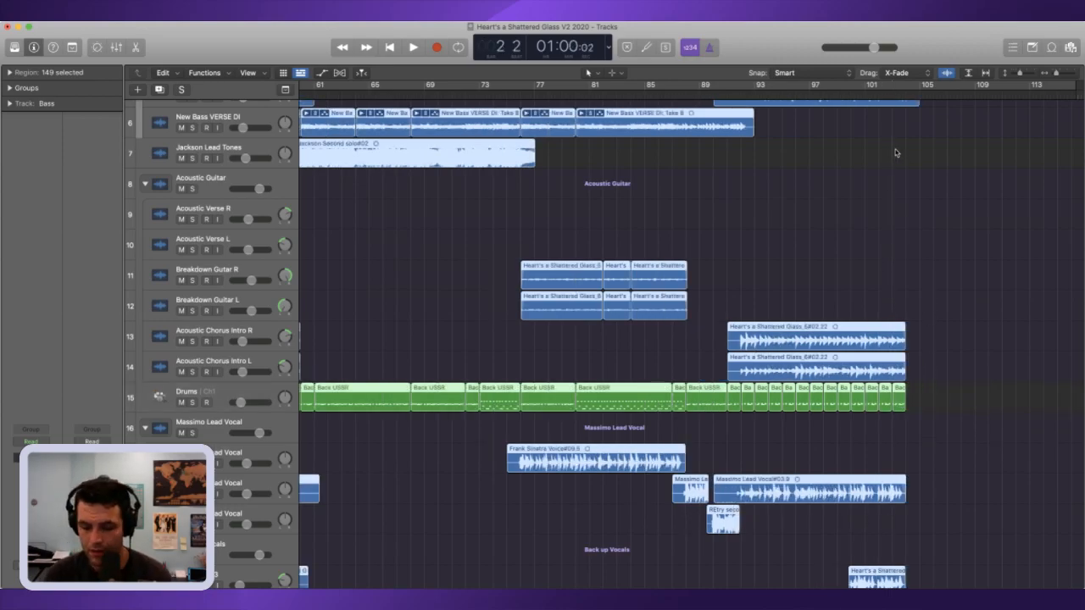
Step: Return to the start of the song and undo the accidental shift of all regions
key("Return")
key("super+z")
key("super+z")
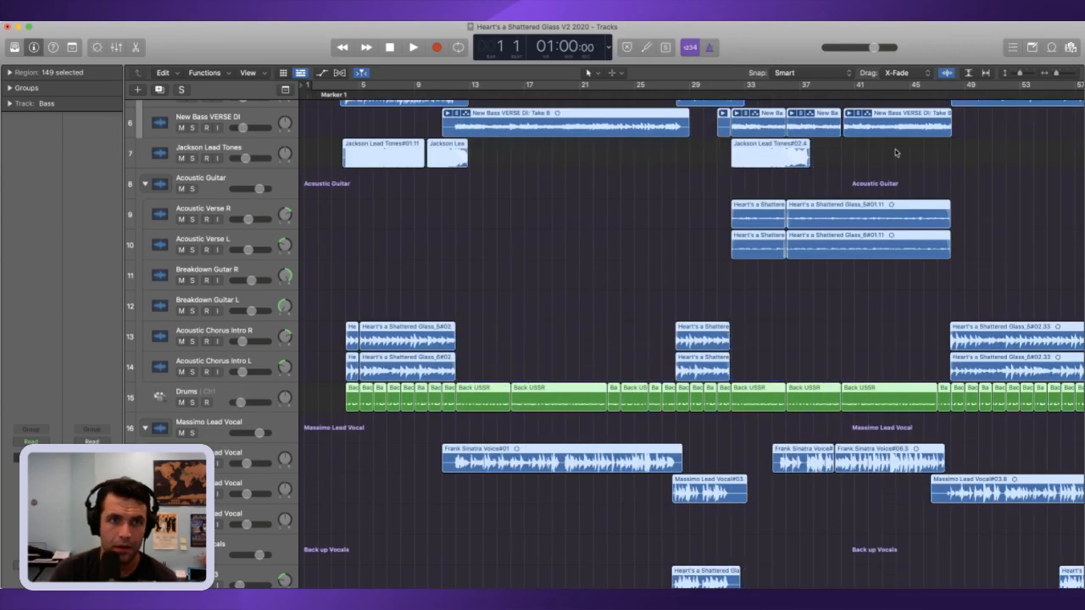
key("space")
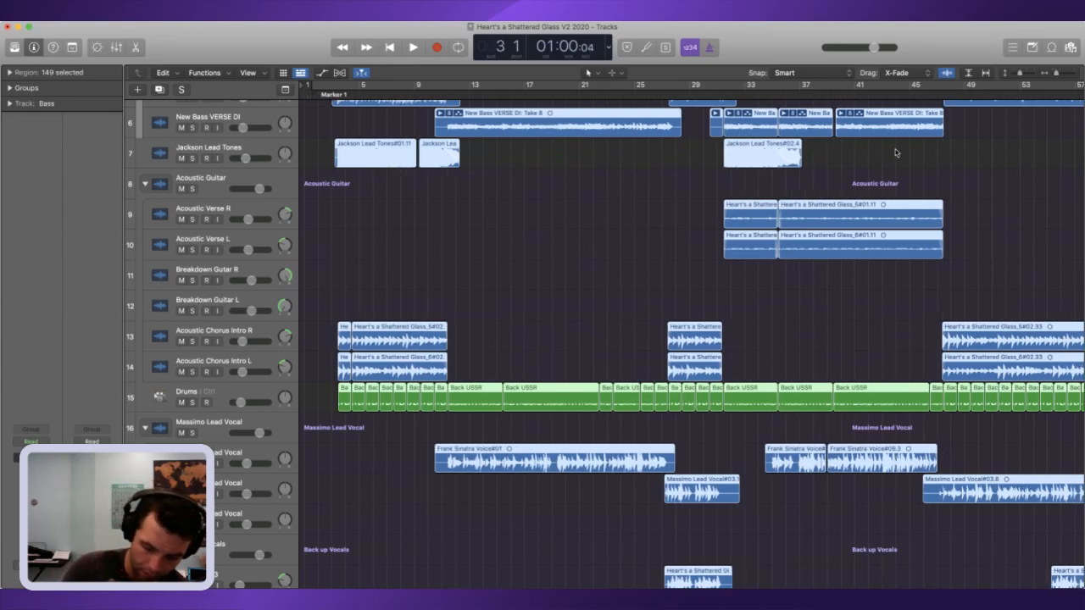
key("super+z")
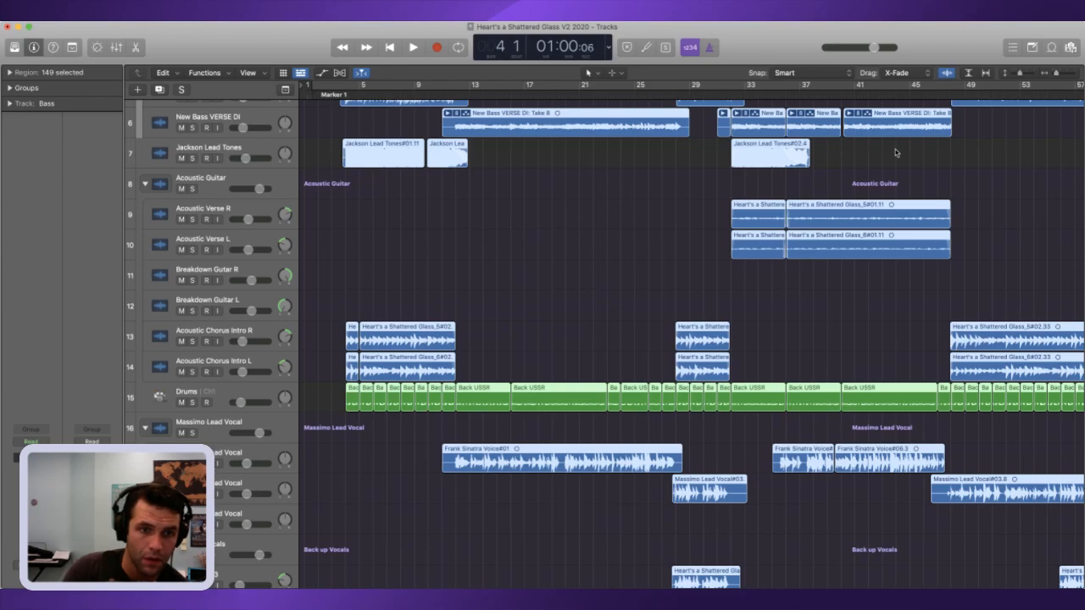
Step: Enlarge the moved intro around bar 4, play it from there into bar 5, and stop playback
left_click(1073, 75)
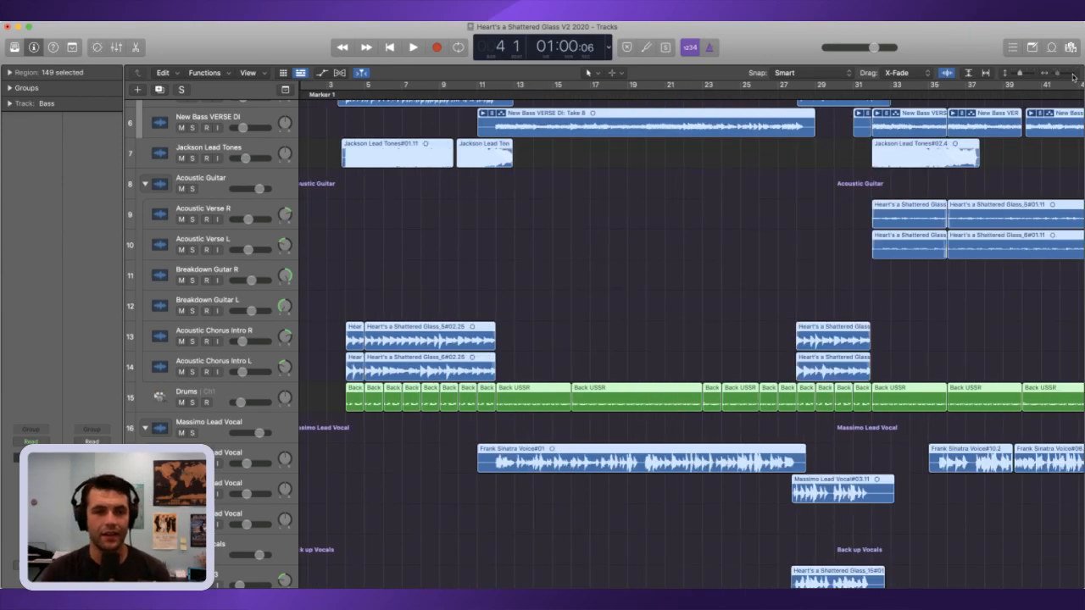
left_click(1072, 76)
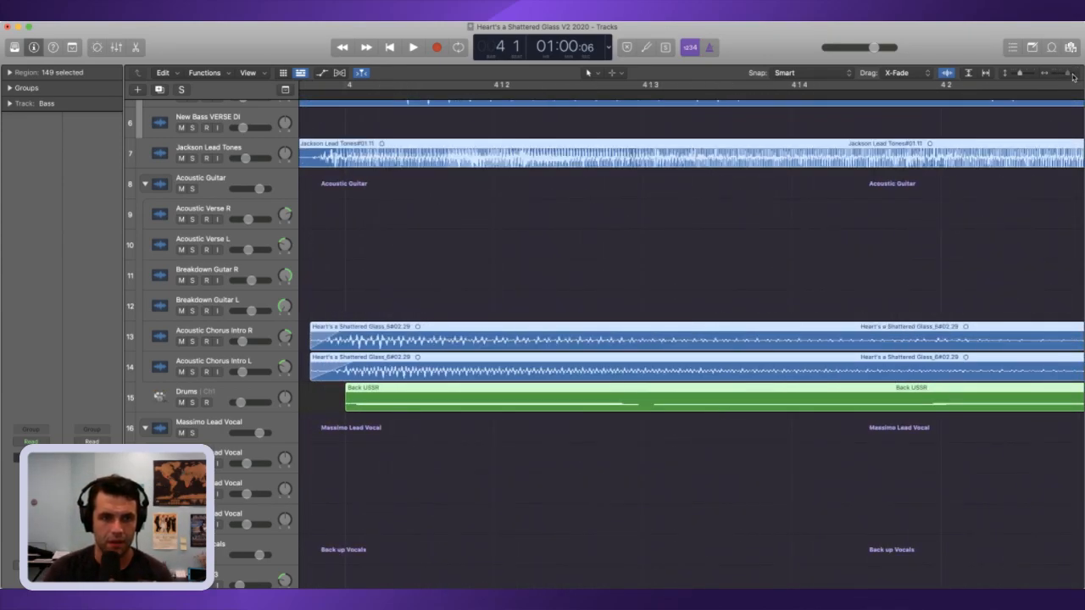
key("space")
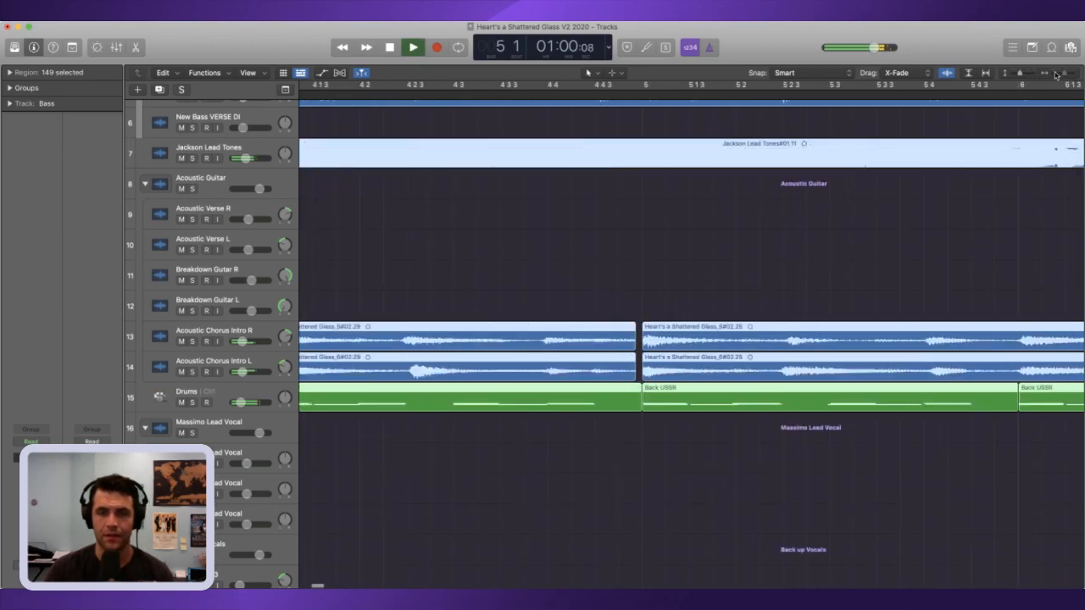
left_click(1055, 75)
key("space")
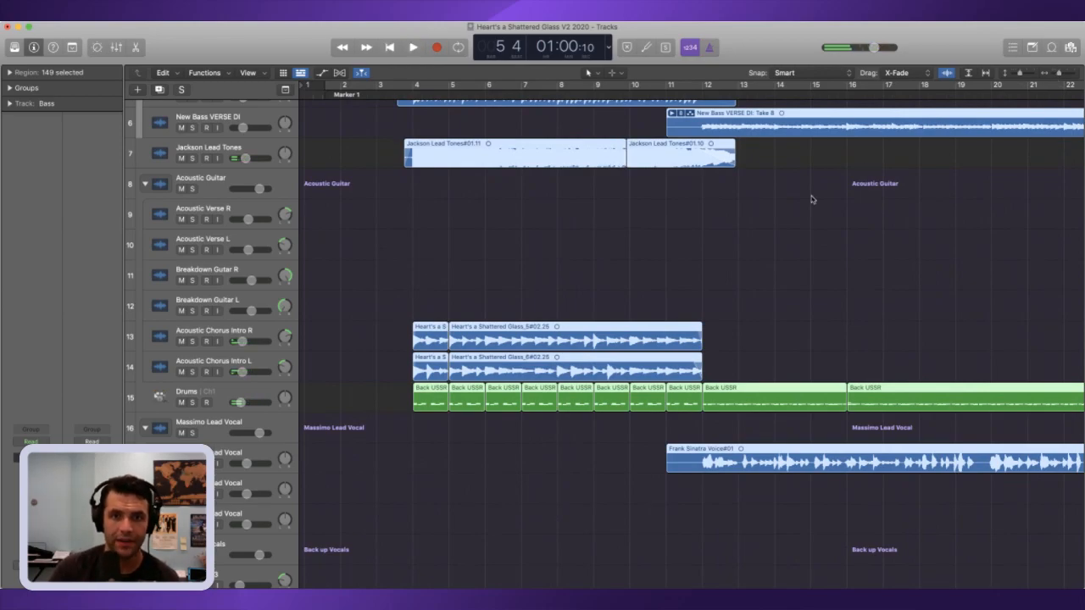
Step: Deselect all regions and play the whole arrangement from the beginning through the intro into the first verse
left_click(764, 233)
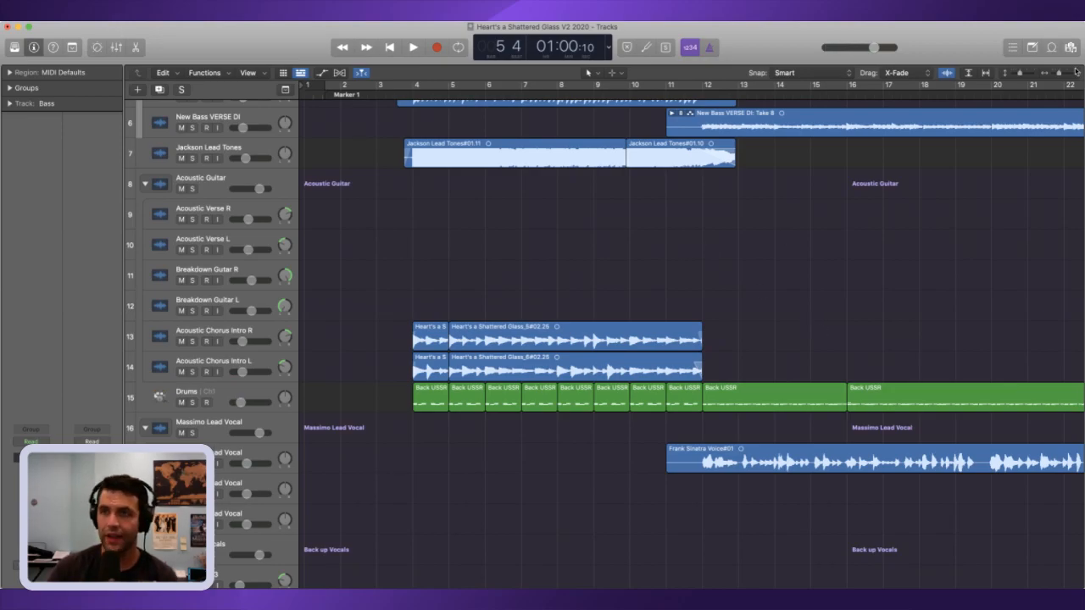
left_click_drag(1058, 75, 1048, 77)
key("Return")
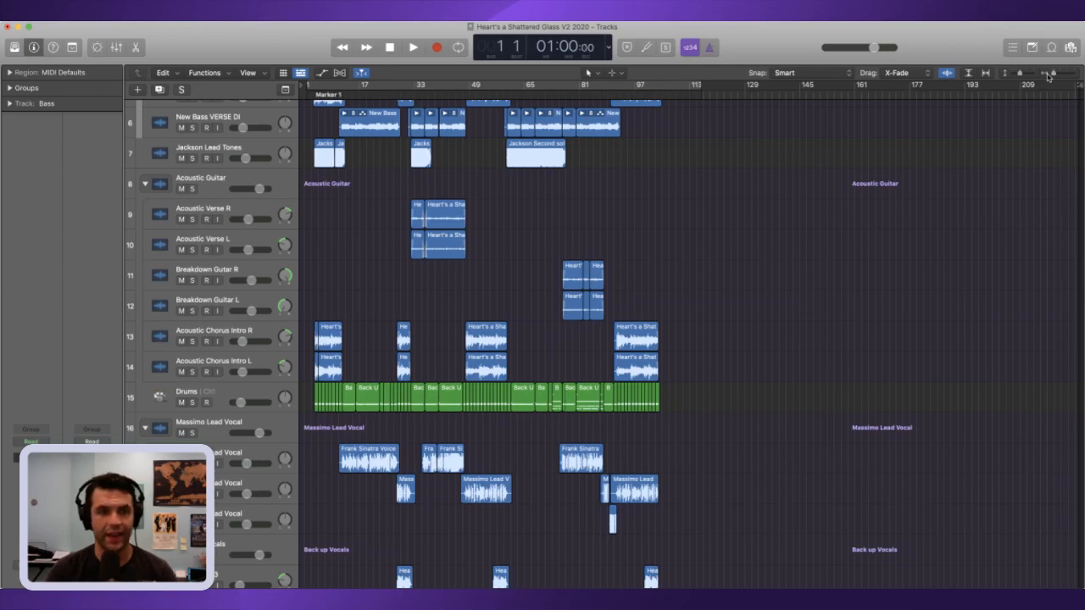
key("space")
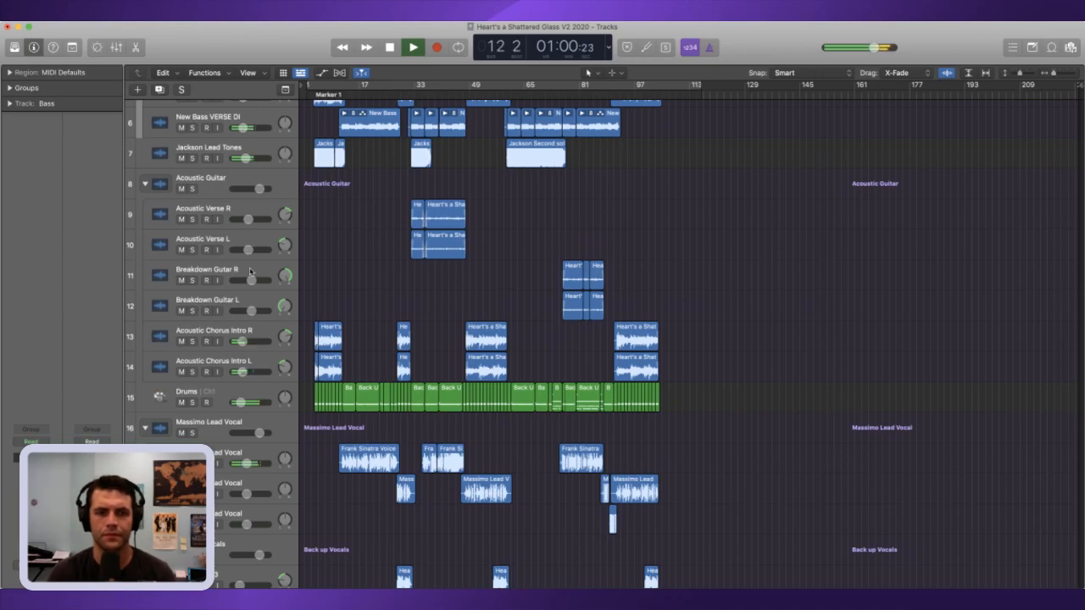
key("space")
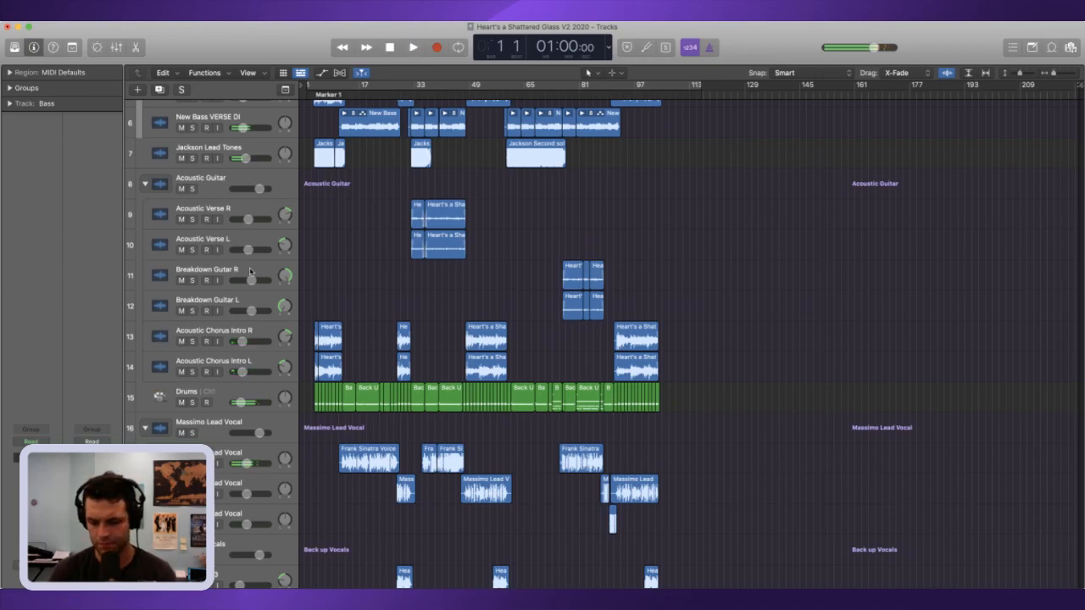
Step: Paste the two-bar breakdown guitar pieces onto the Breakdown Guitar R and L tracks, move them to bar 2, and play from the song's start
left_click_drag(1053, 73, 1056, 73)
left_click(228, 179)
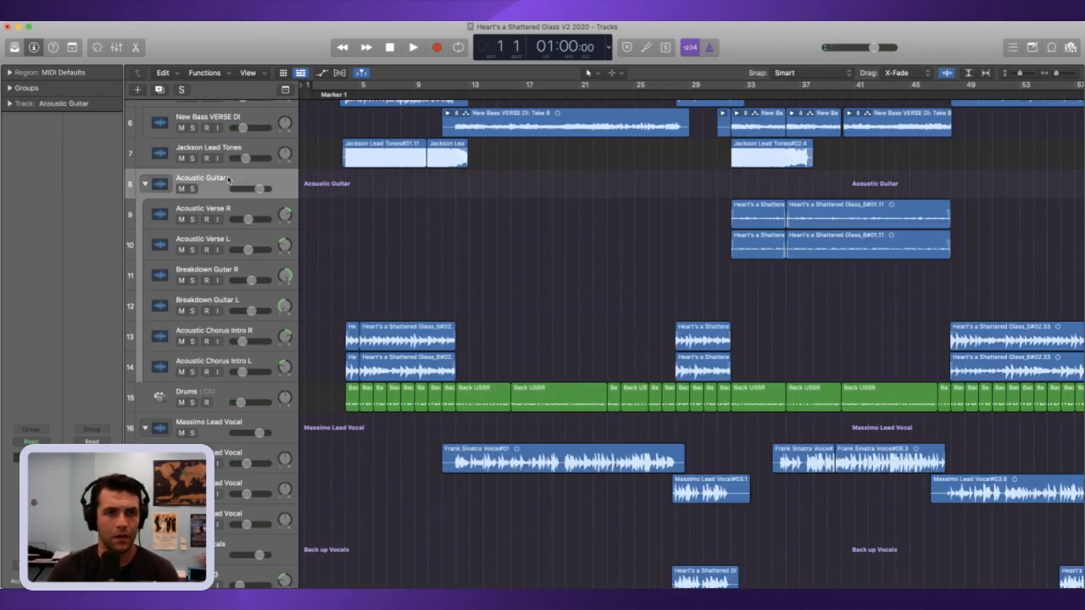
key("super+v")
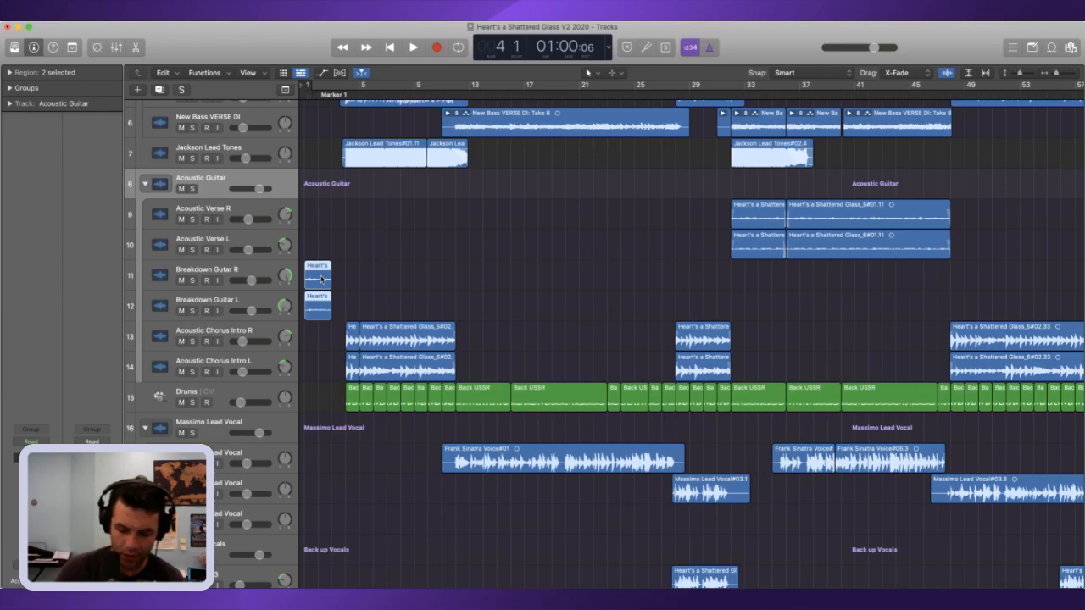
key("comma")
key("comma")
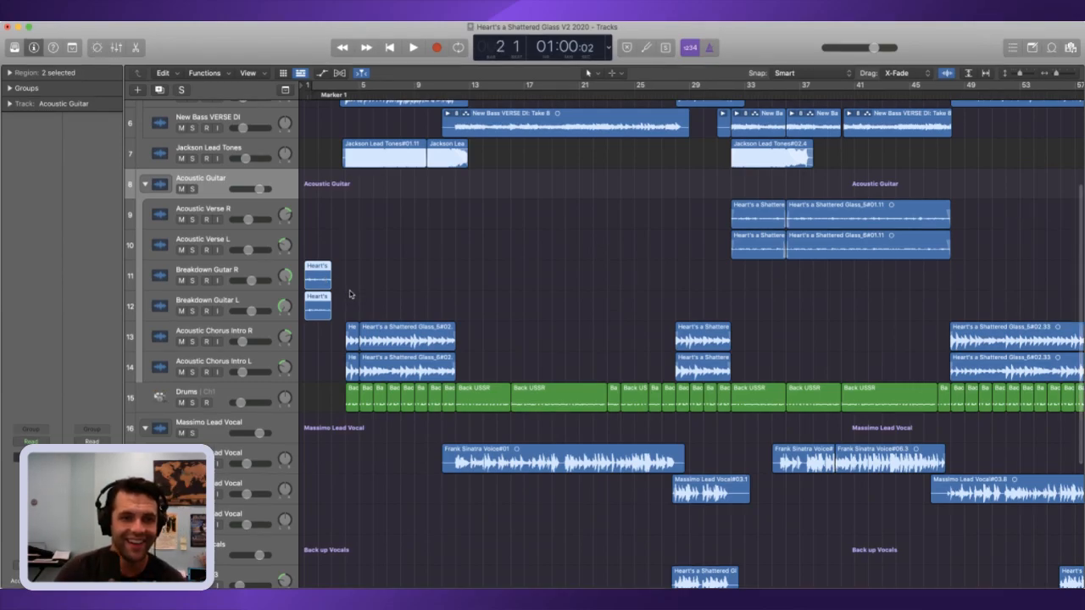
key("semicolon")
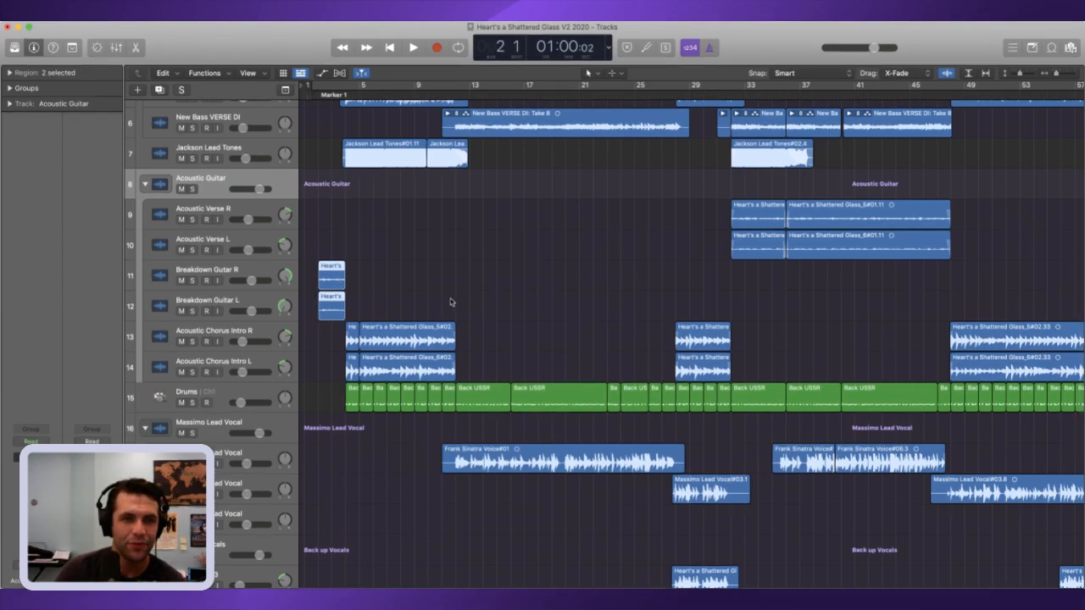
key("Return")
key("space")
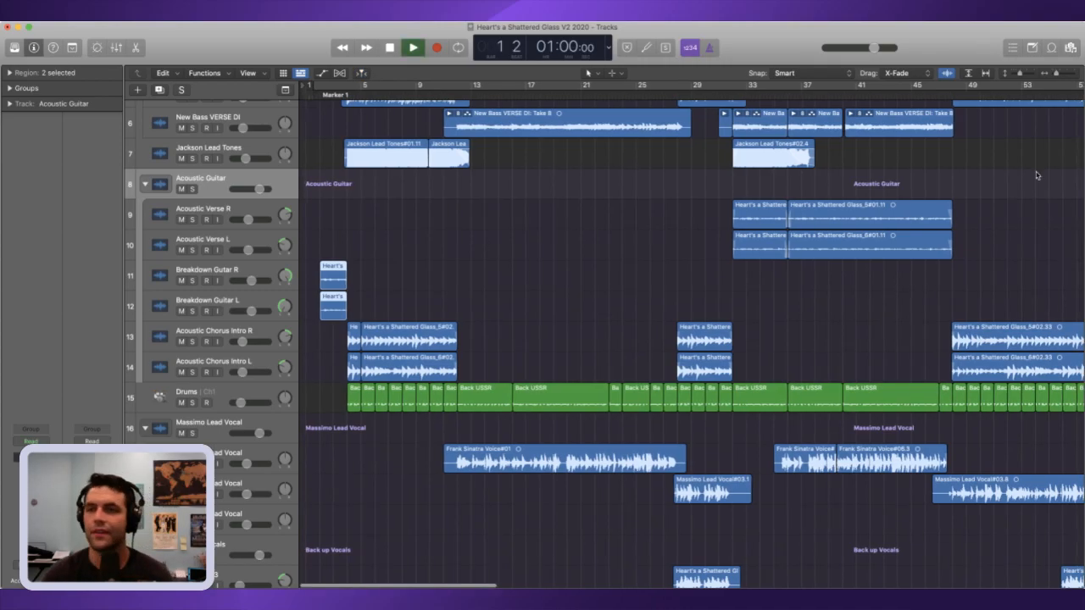
Step: Stop playback and extend the starts of the two intro regions on Breakdown Guitar R and L slightly ahead of bar 2
left_click(1074, 75)
left_click(1074, 77)
left_click(1074, 76)
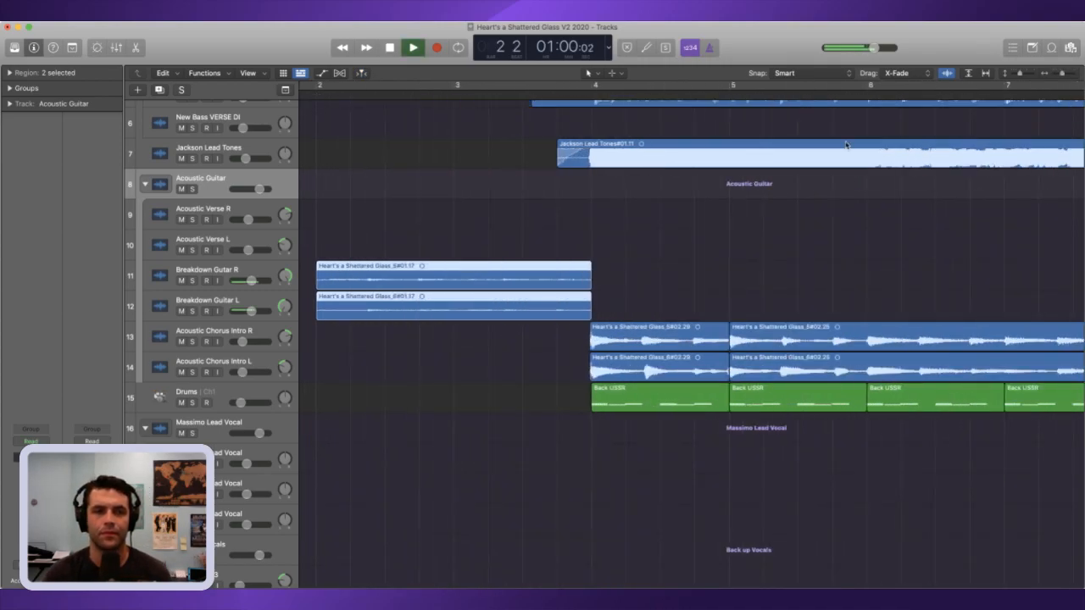
key("space")
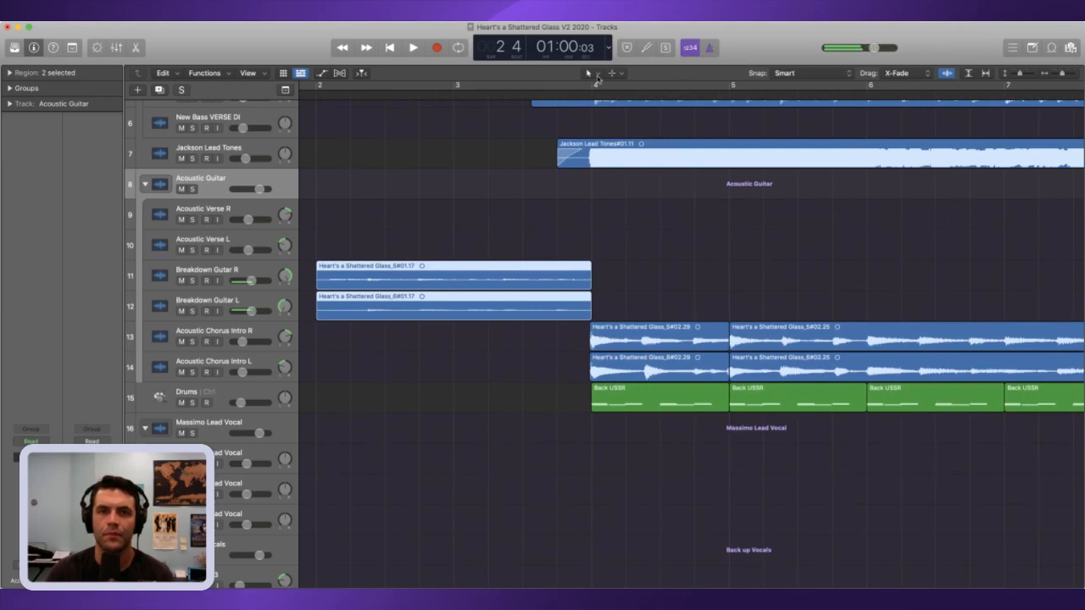
key("ctrl+shift")
left_click_drag(1020, 74, 1025, 74)
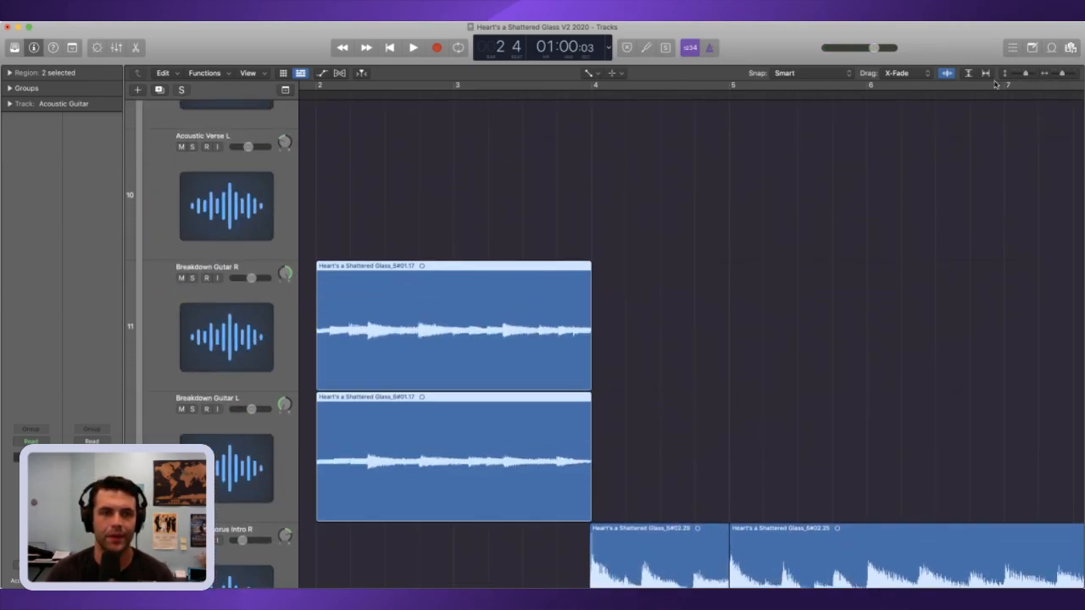
scroll(854, 161, "left", 5)
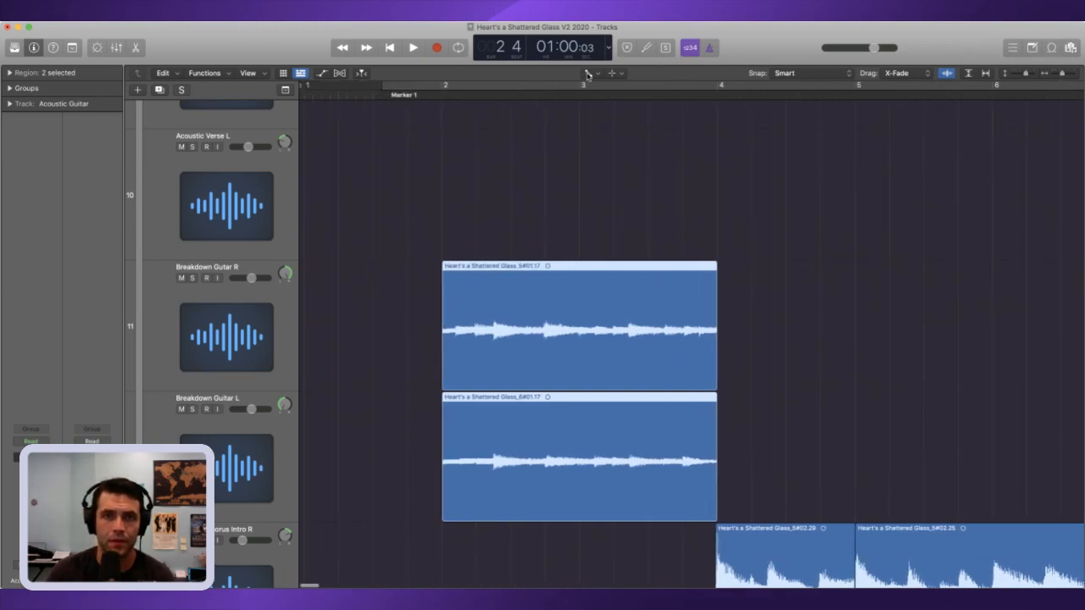
left_click_drag(399, 357, 434, 514)
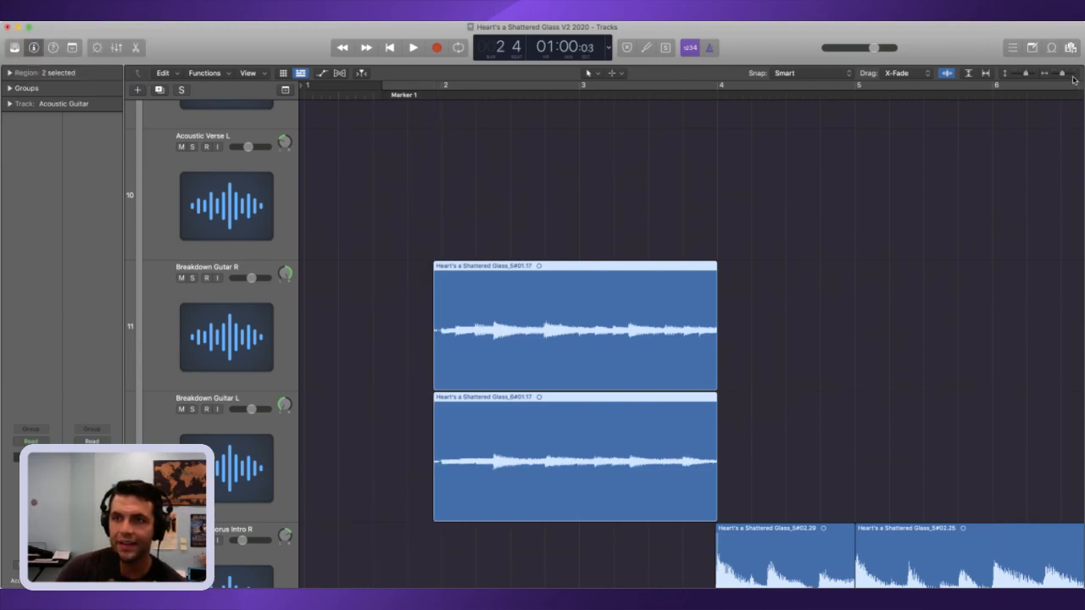
Step: Trim the start of the Breakdown Guitar R intro region to just before bar 2 and add a short fade-in
key("z")
scroll(531, 173, "left", 5)
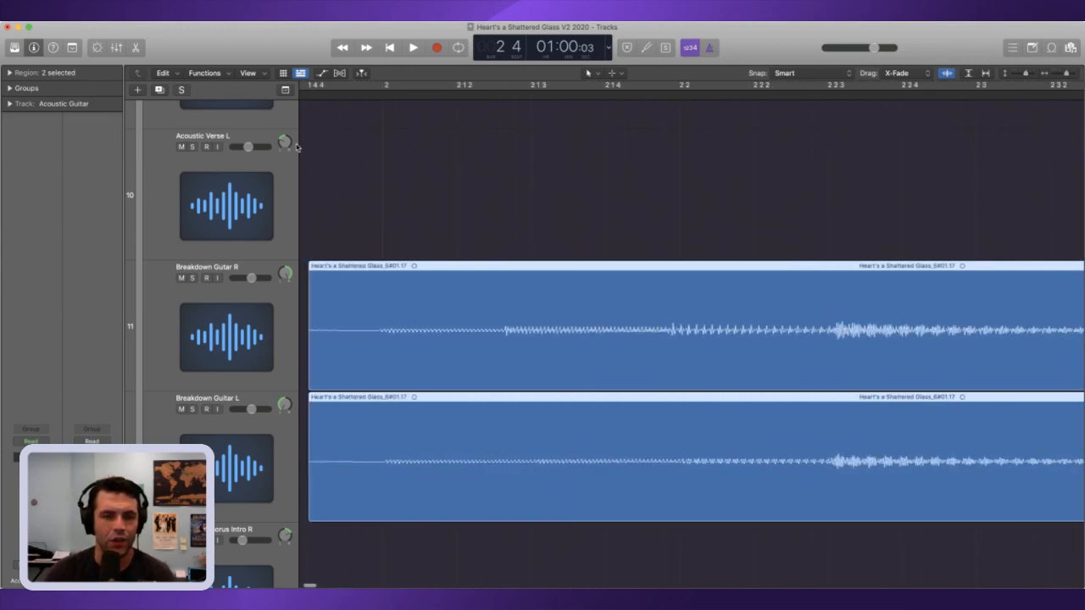
left_click(366, 303)
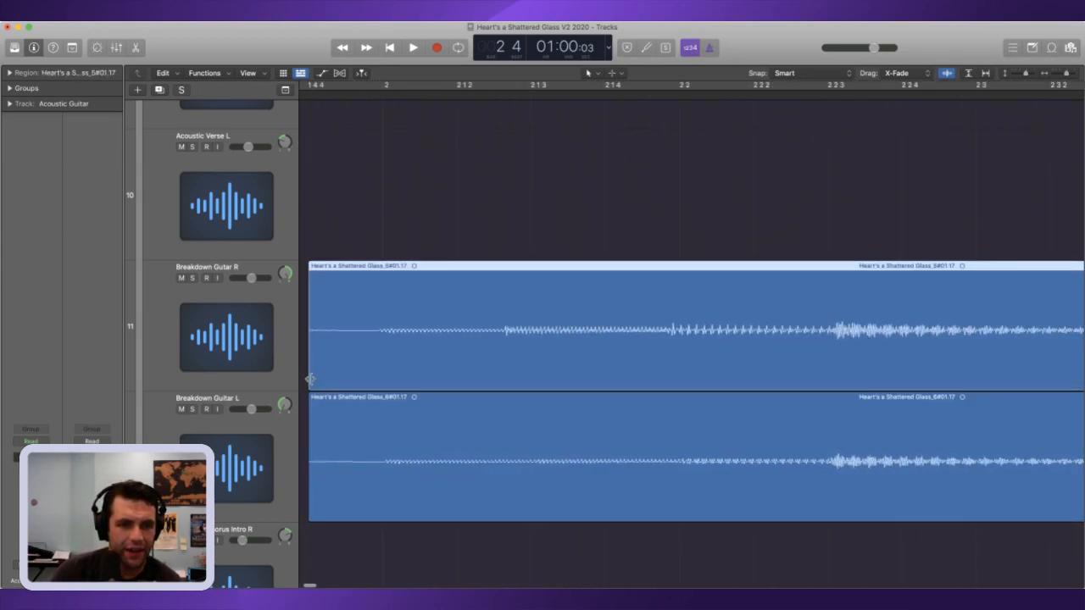
left_click_drag(311, 379, 365, 378)
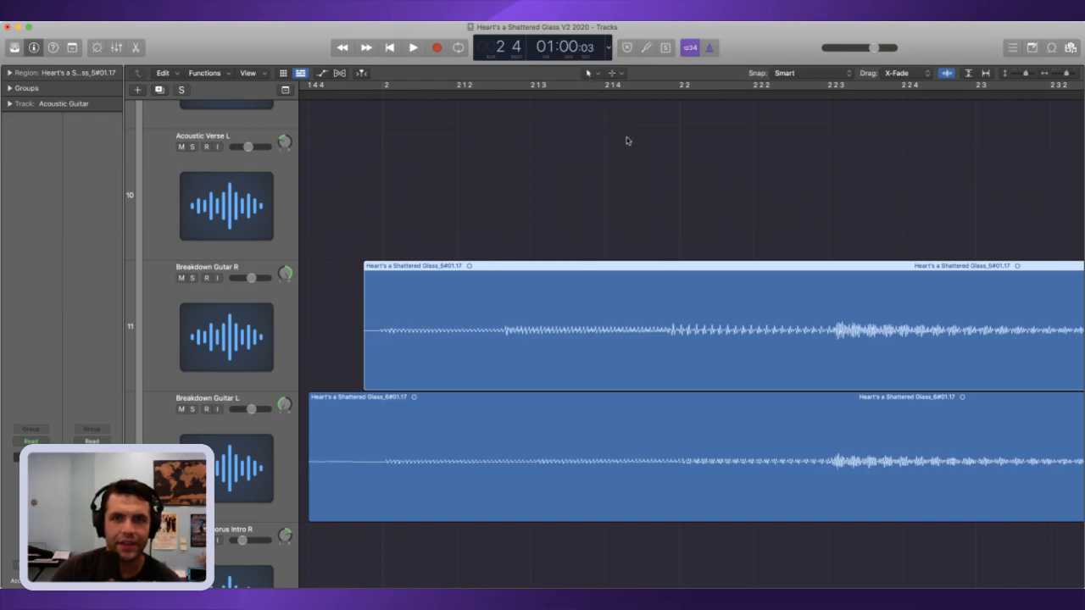
key("t")
key("a")
left_click_drag(375, 346, 300, 364)
scroll(339, 411, "down", 1)
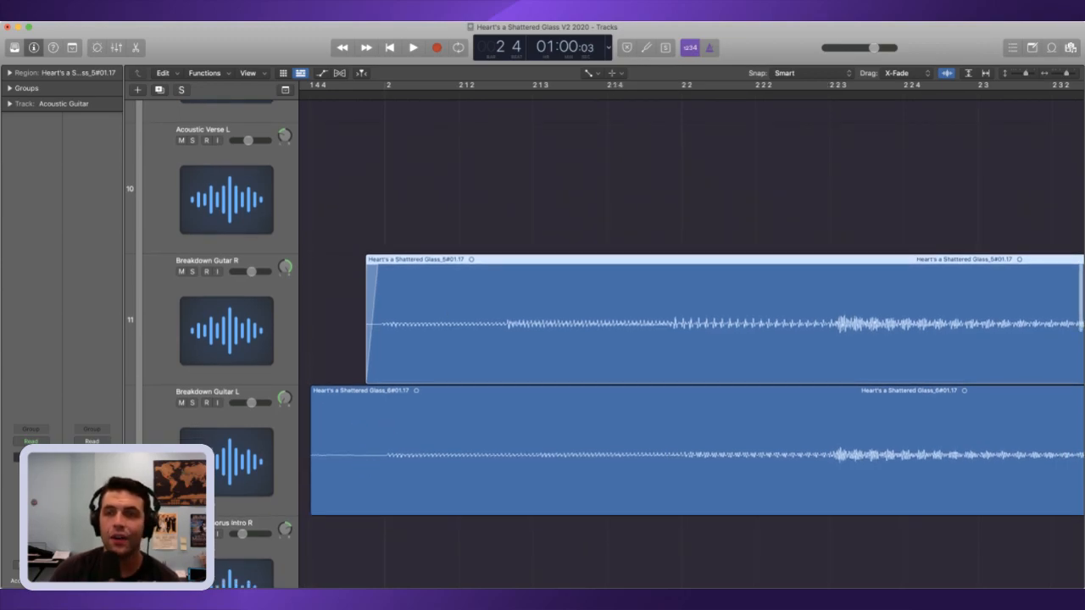
Step: Trim the Breakdown Guitar L intro region's start to match, add a short fade-in, and play the intro into bar 4
key("t")
key("t")
left_click_drag(311, 509, 369, 511)
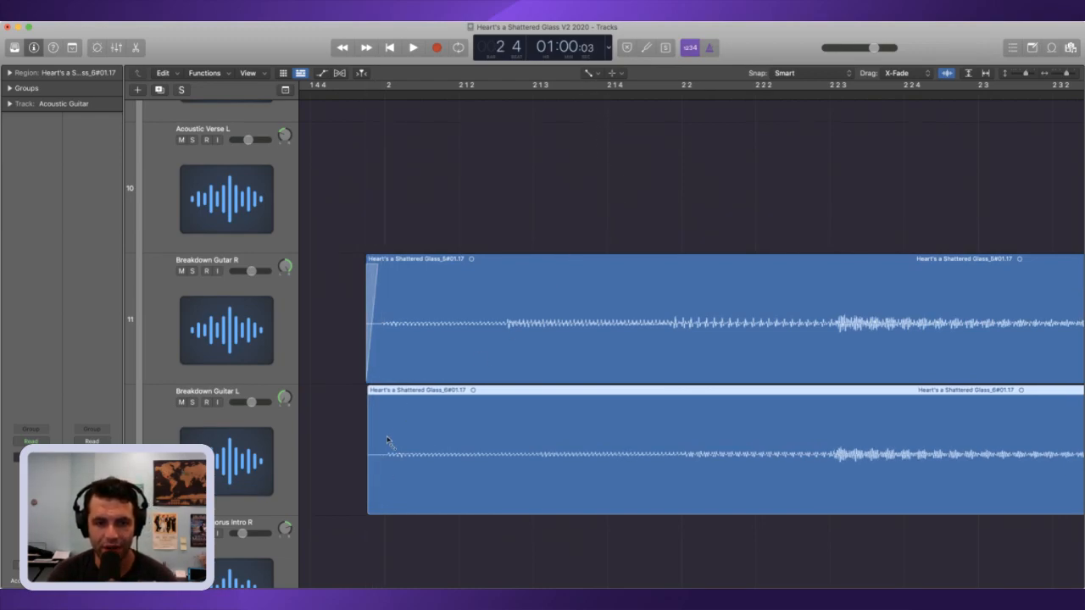
left_click_drag(364, 450, 383, 449)
left_click_drag(1066, 73, 1061, 75)
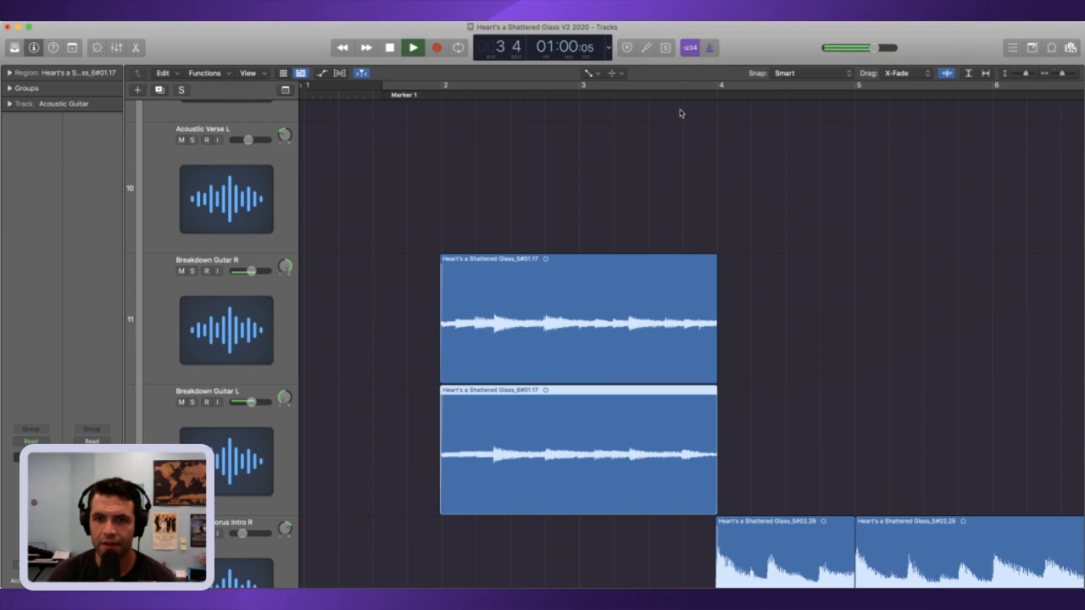
key("space")
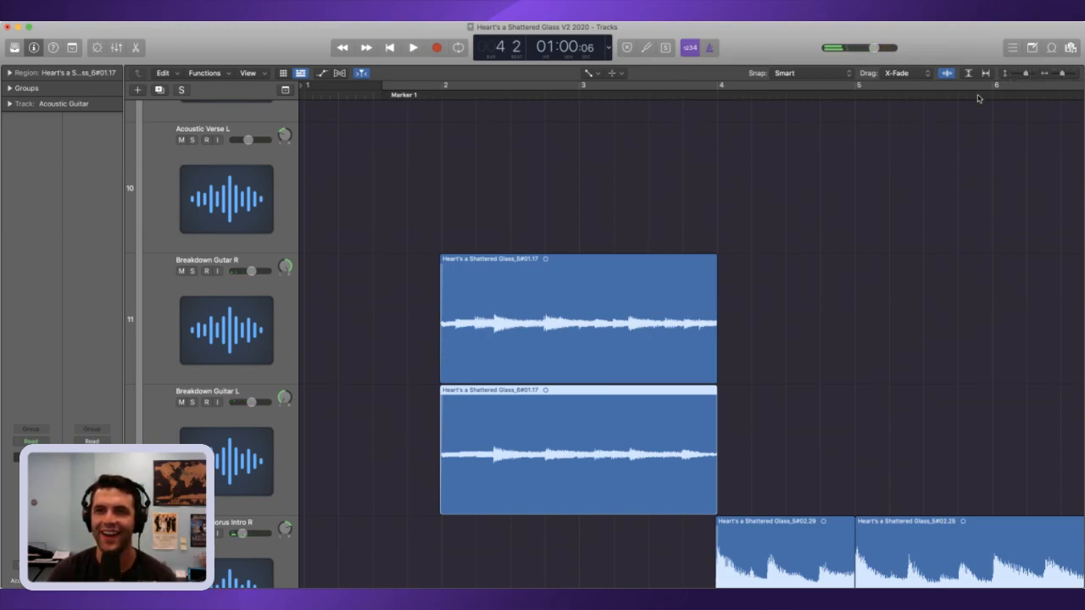
Step: Extend the ends of both intro guitar regions slightly past bar 4 and give them short fade-outs
left_click_drag(726, 325, 717, 486)
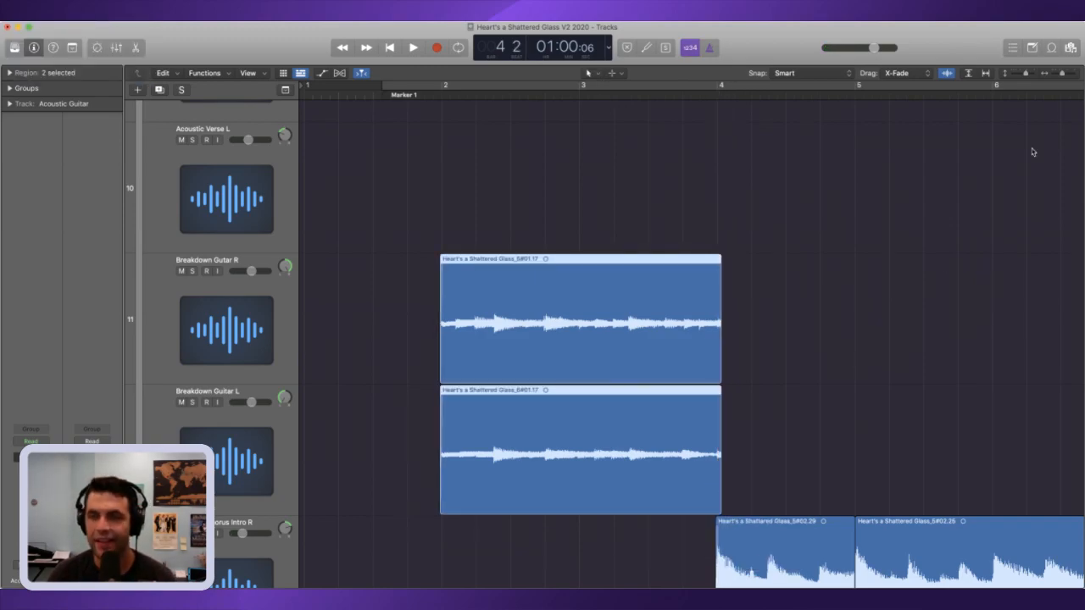
key("super+Right")
scroll(998, 237, "right", 5)
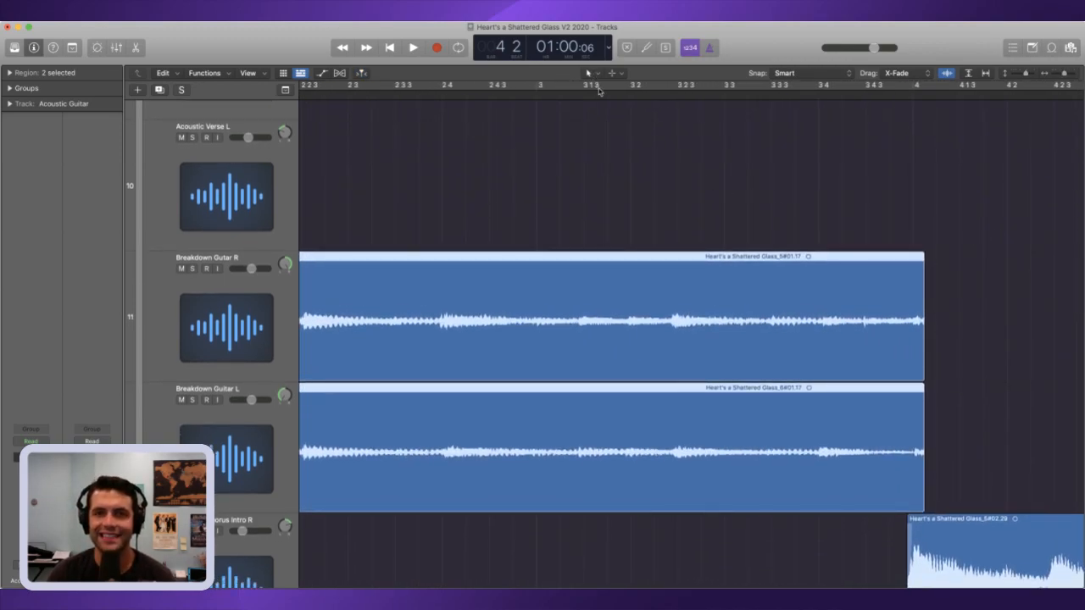
left_click_drag(912, 339, 937, 347)
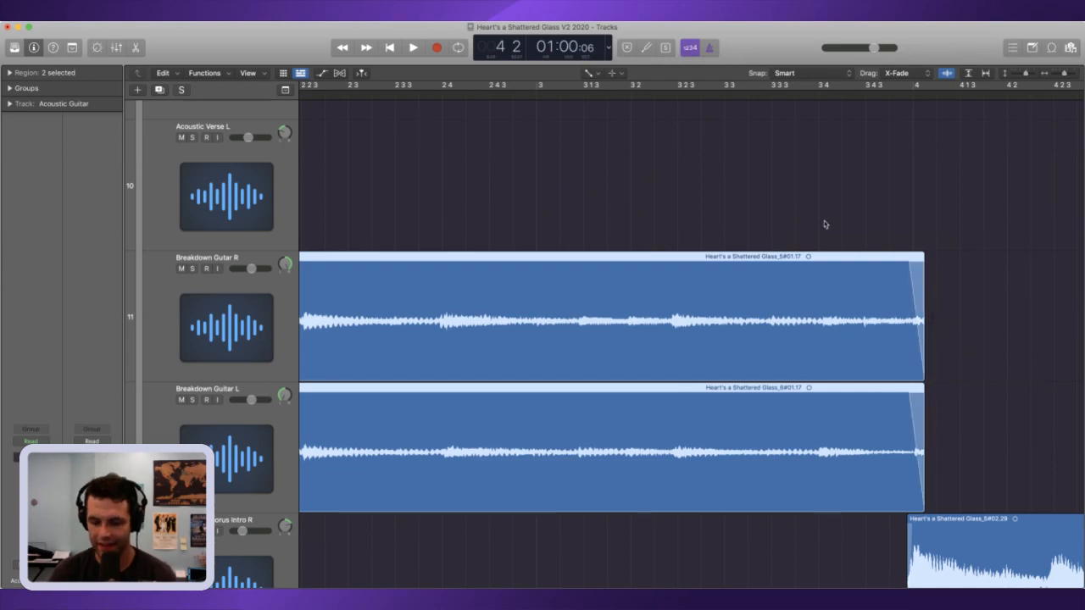
Step: Play the song from its beginning to check the new acoustic intro's transition through bar 4 and into the first verse
key("Return")
key("space")
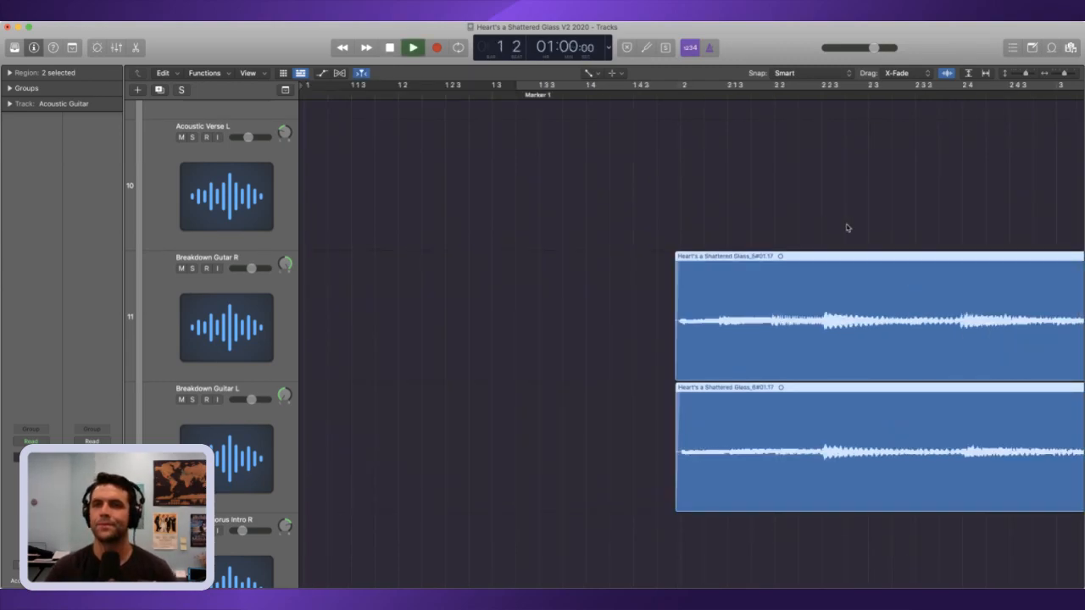
left_click(1055, 74)
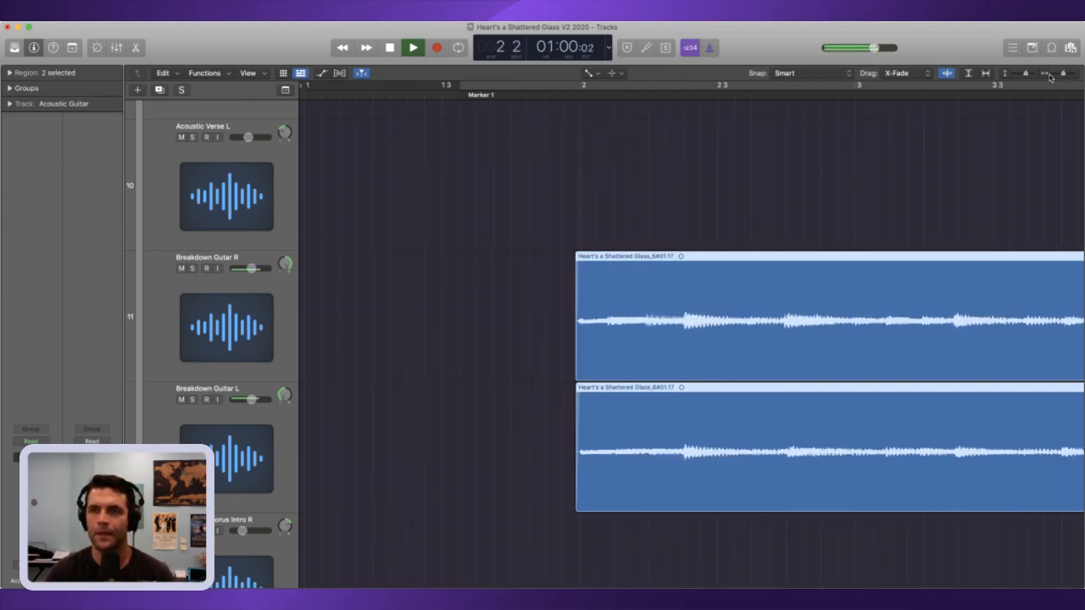
left_click(1056, 75)
left_click(1056, 74)
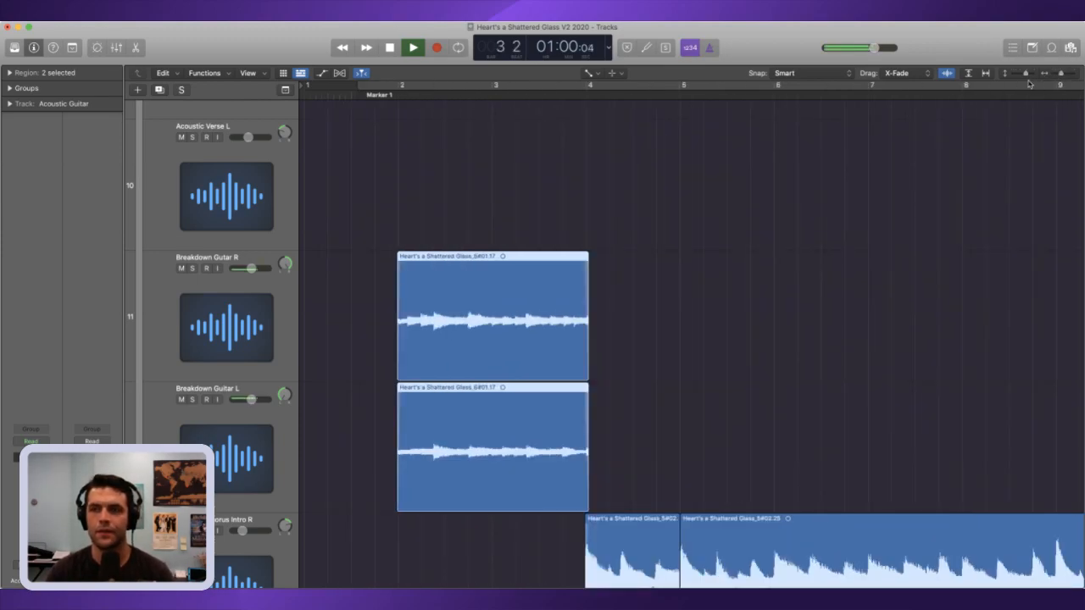
left_click(1020, 76)
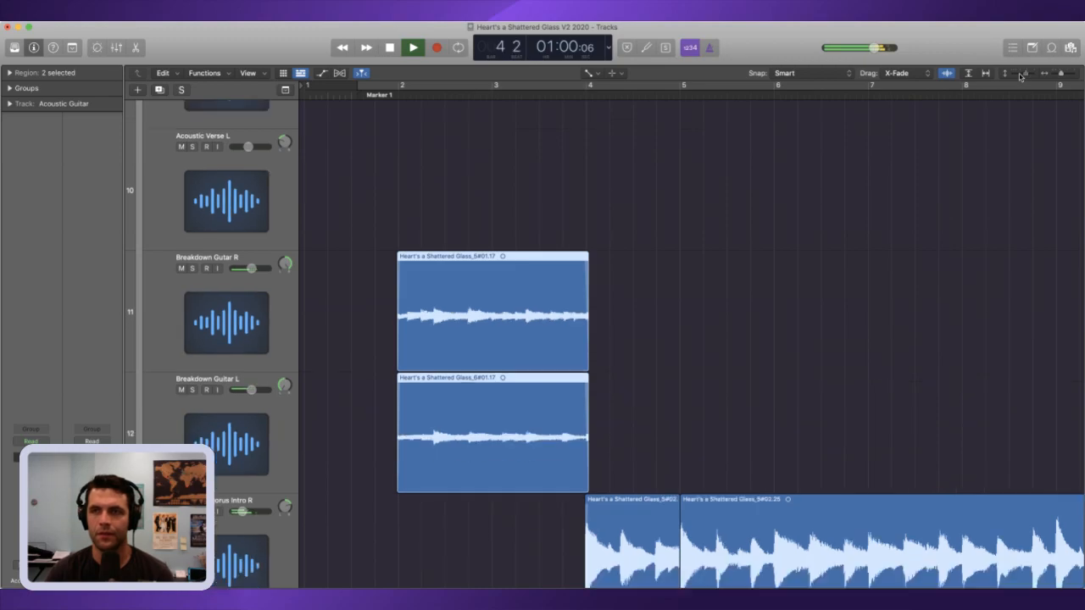
left_click(1021, 76)
left_click(1020, 76)
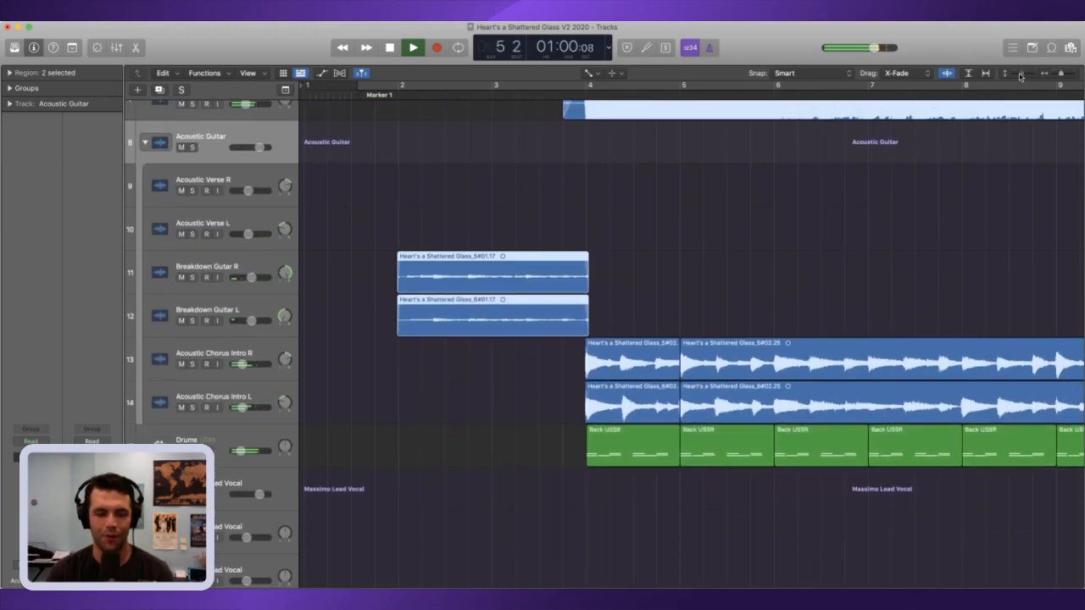
left_click(1020, 76)
left_click(1020, 76)
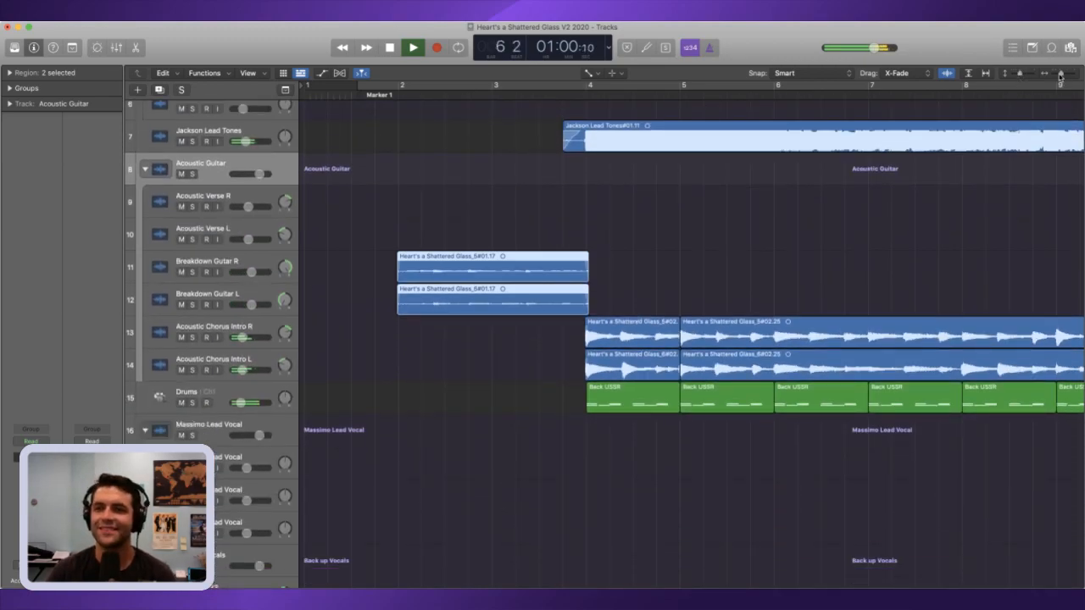
left_click(1058, 75)
left_click(1059, 75)
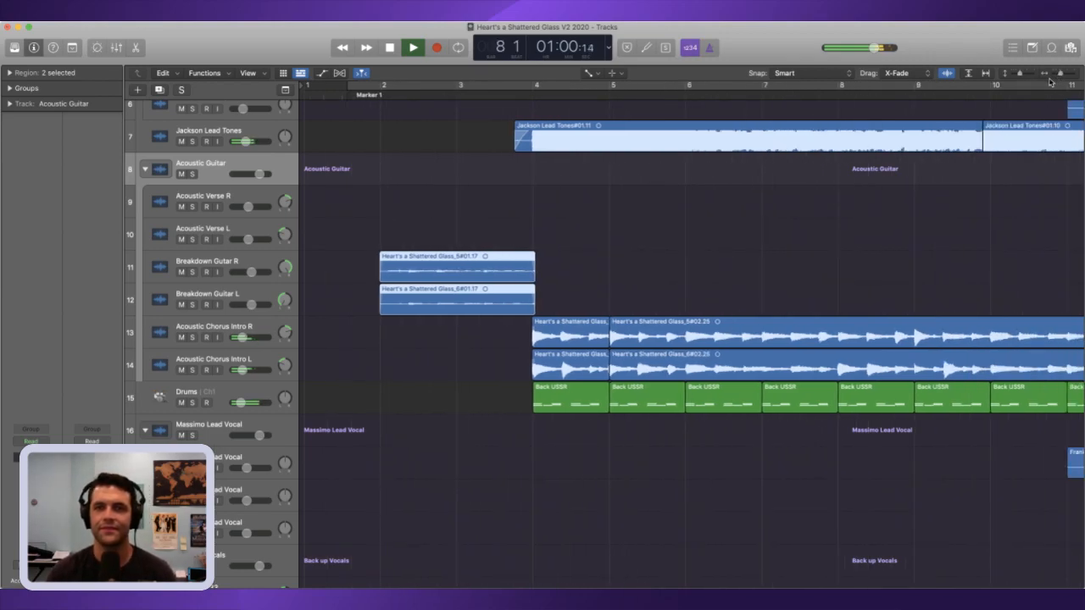
left_click(1059, 75)
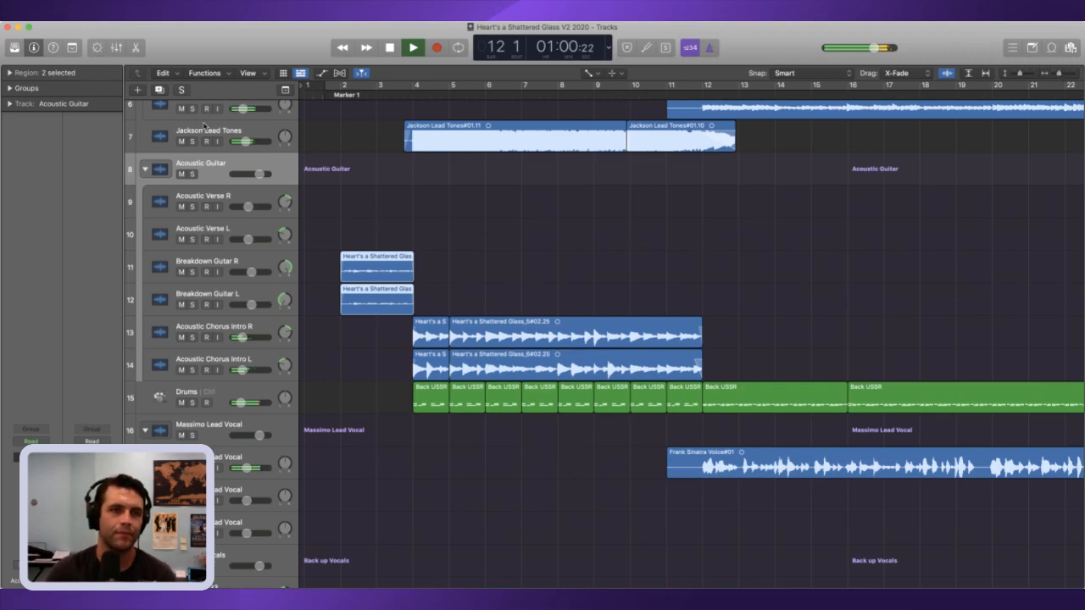
Step: Select the Jackson Lead Tones track and collapse the Rhythm Electric, Bass, Acoustic Guitar, lead vocal and backing vocal track stacks
key("Up")
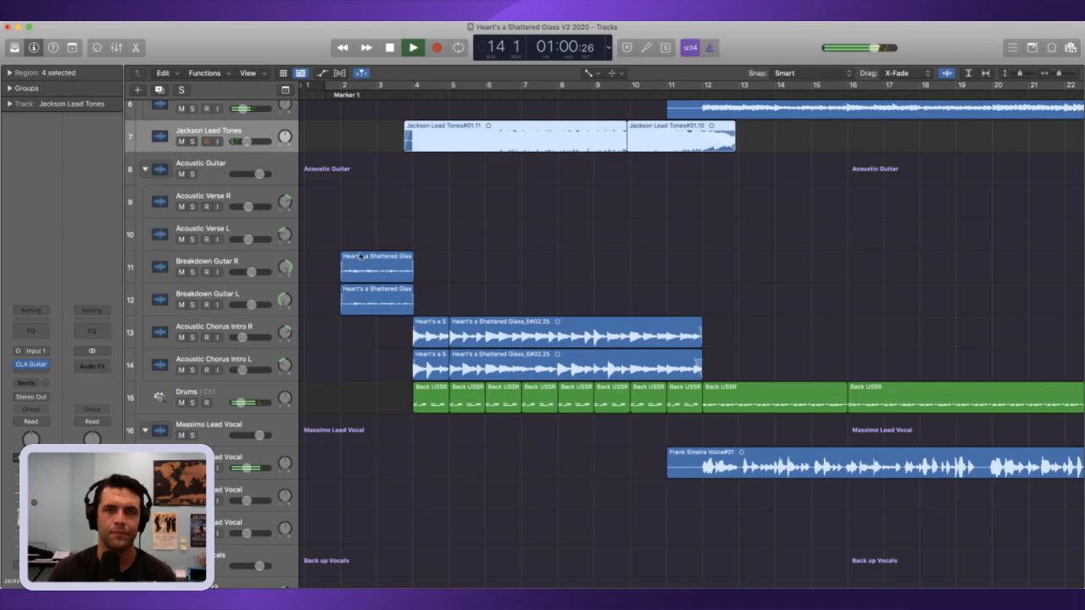
left_click_drag(1060, 75, 1052, 74)
scroll(517, 323, "up", 5)
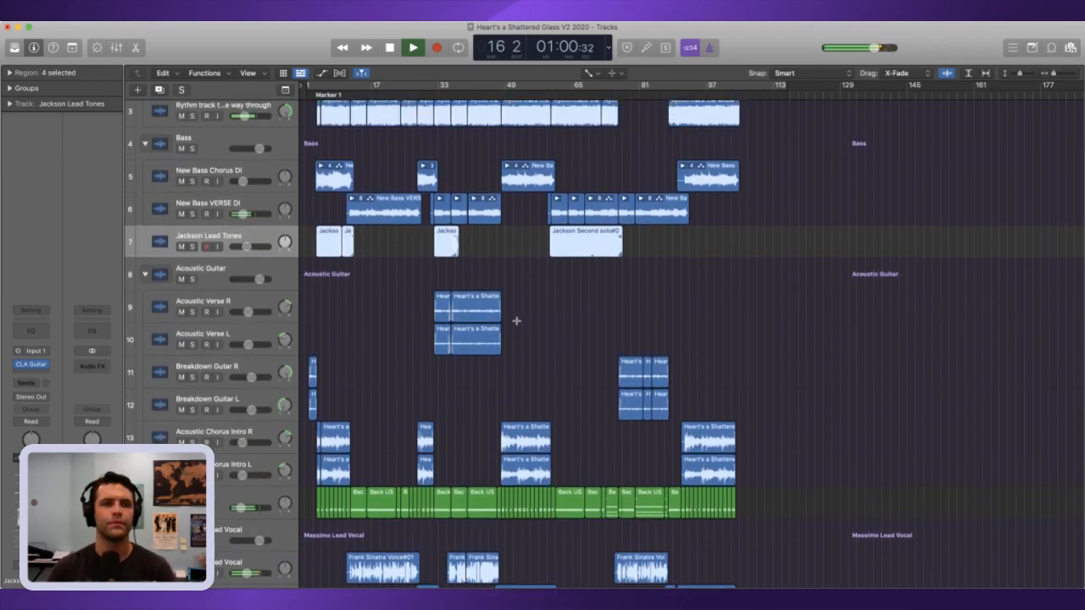
scroll(314, 307, "up", 4)
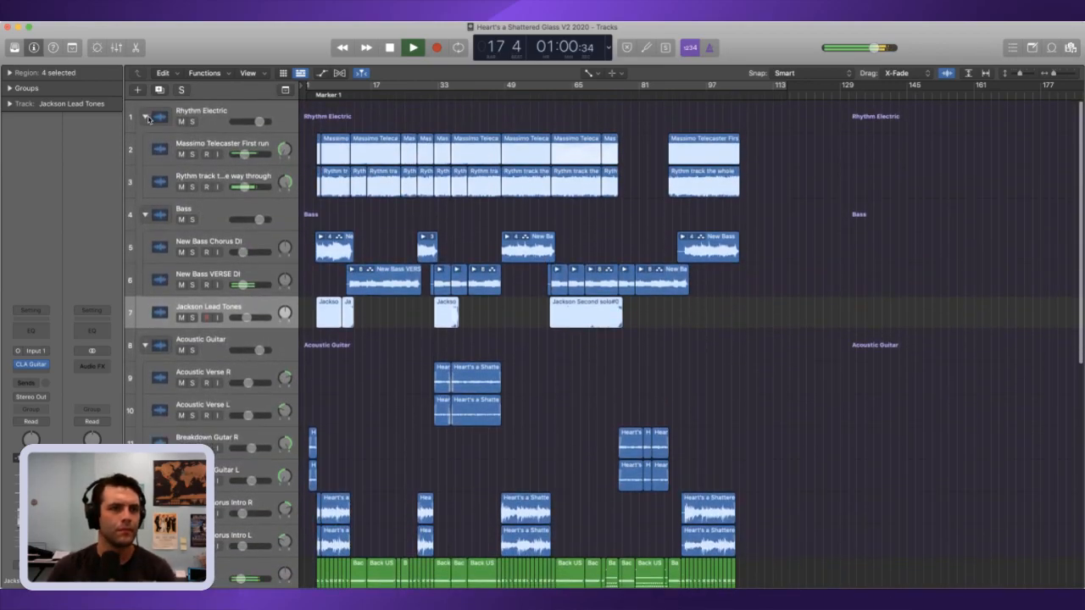
left_click(145, 121)
left_click(146, 150)
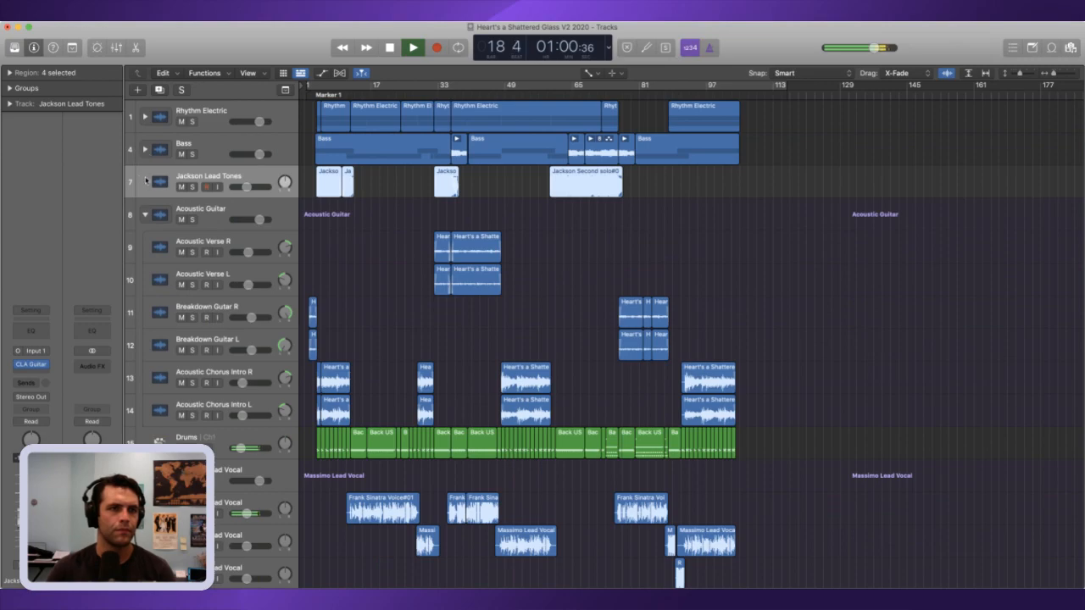
left_click(146, 215)
left_click(146, 280)
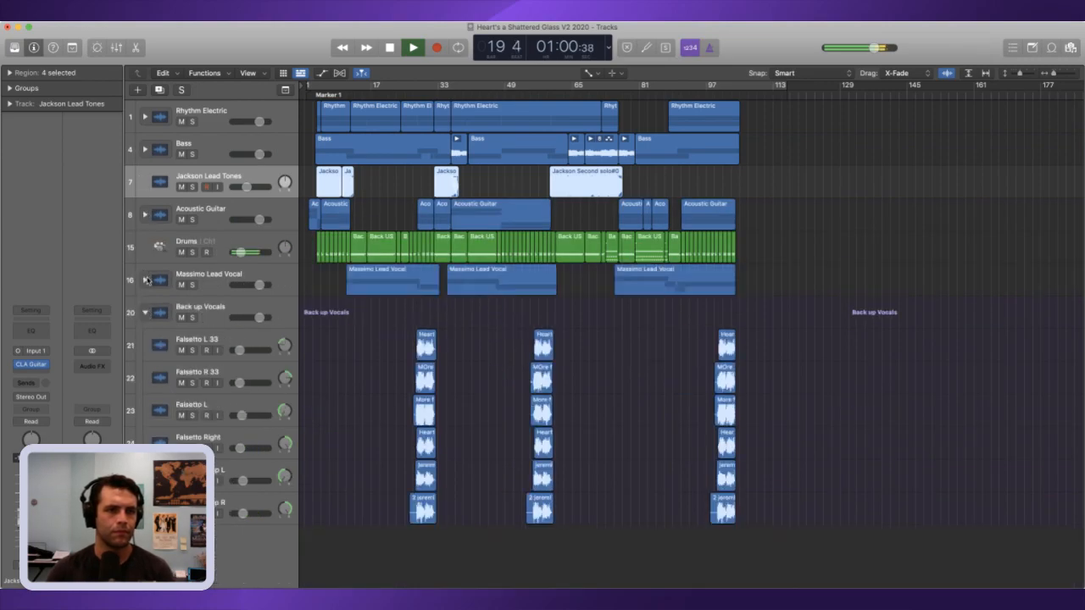
left_click(146, 311)
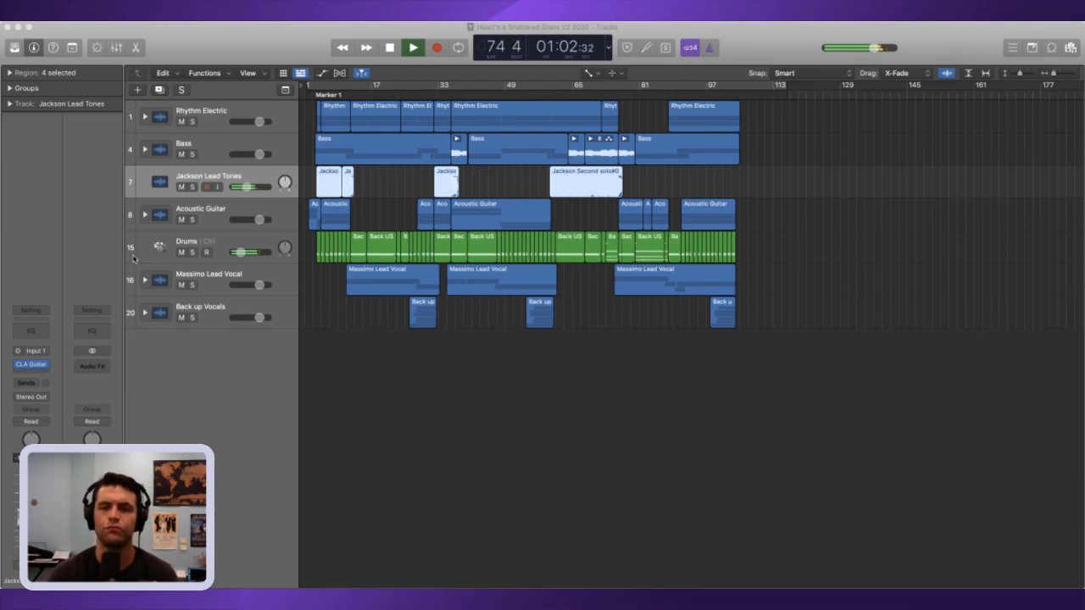
Step: Deselect all regions, expand the lead vocal track stack, and select its first vocal track
left_click(921, 255)
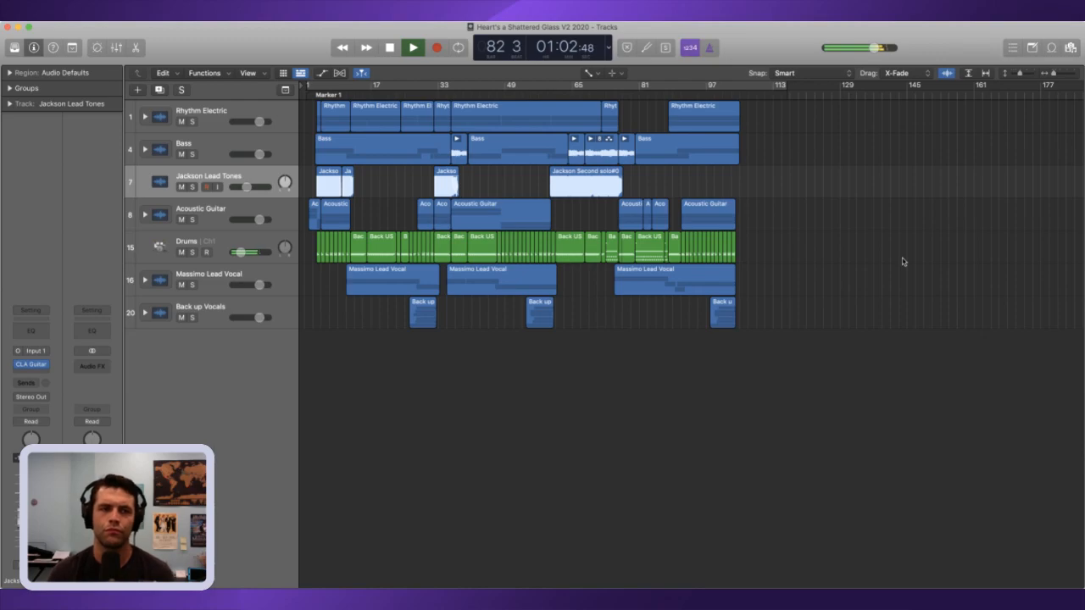
left_click(212, 279)
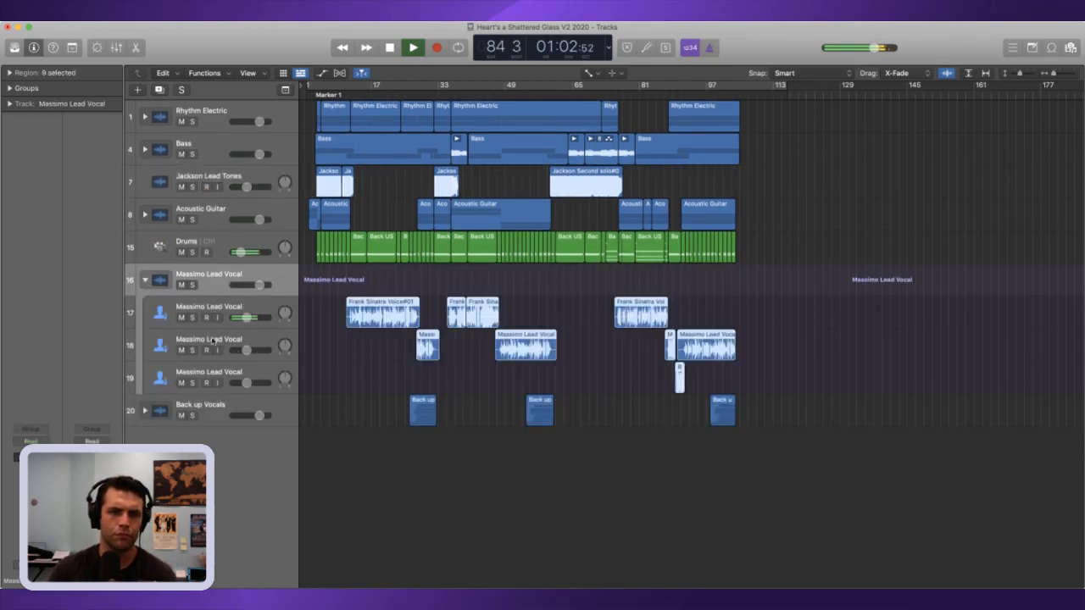
left_click(146, 322)
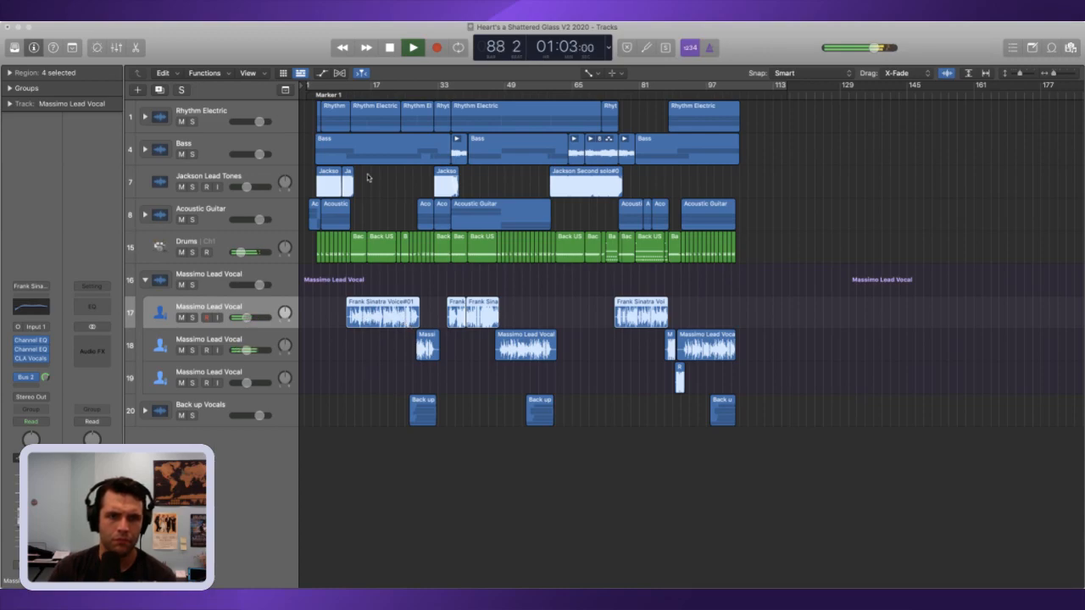
Step: Replay the lead vocal's lead-in from about bar 73, and skip ahead in the breakdown to near bar 80
left_click(631, 95)
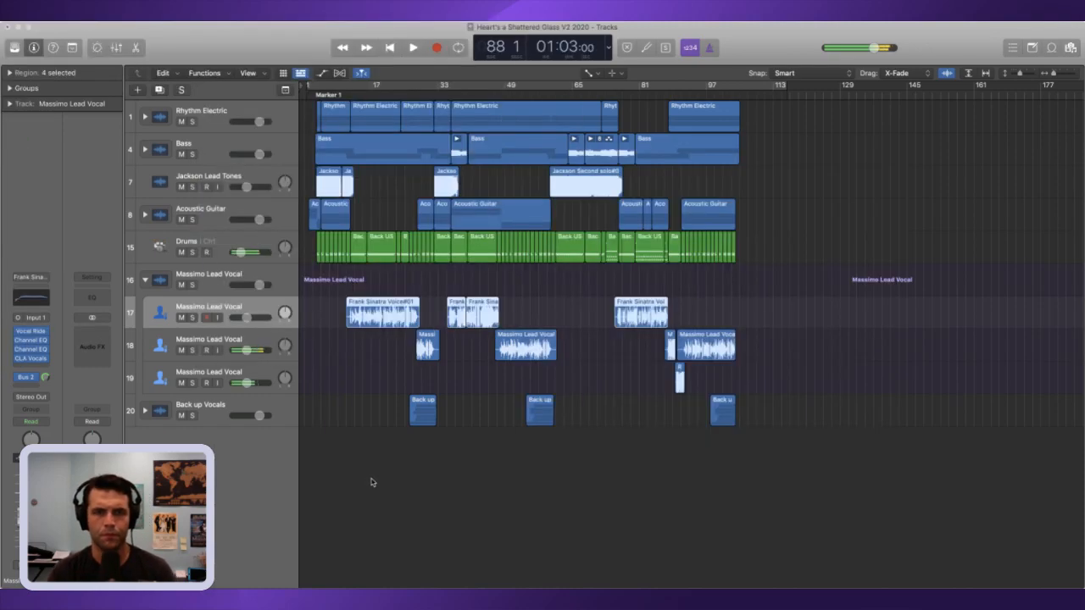
key("comma")
key("comma")
key("comma")
key("comma")
key("comma")
key("comma")
key("comma")
key("comma")
key("comma")
key("comma")
key("comma")
key("comma")
key("comma")
key("comma")
key("comma")
key("comma")
key("space")
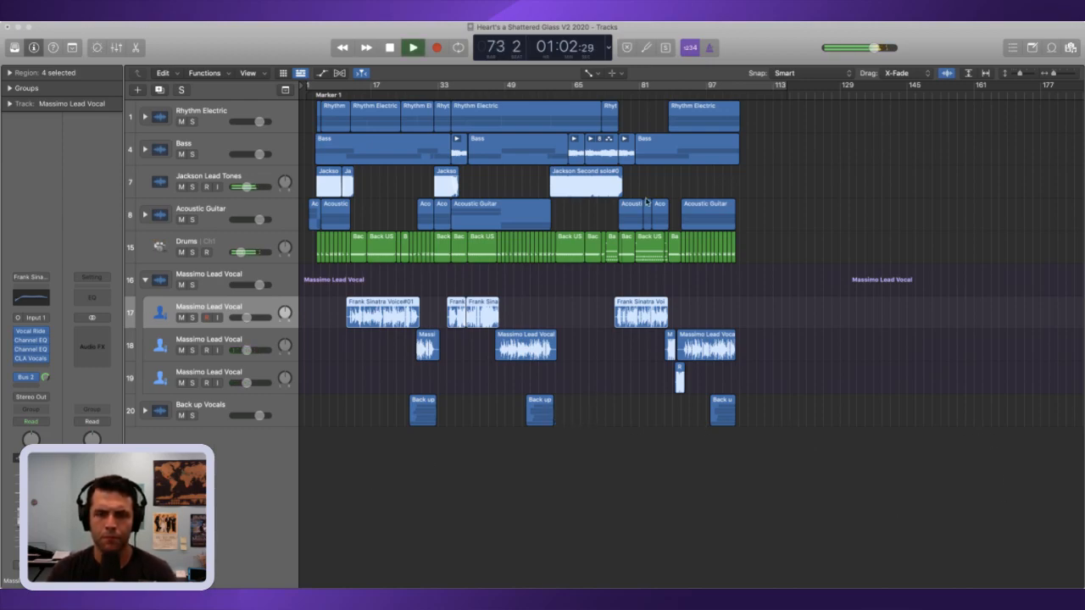
left_click(639, 94)
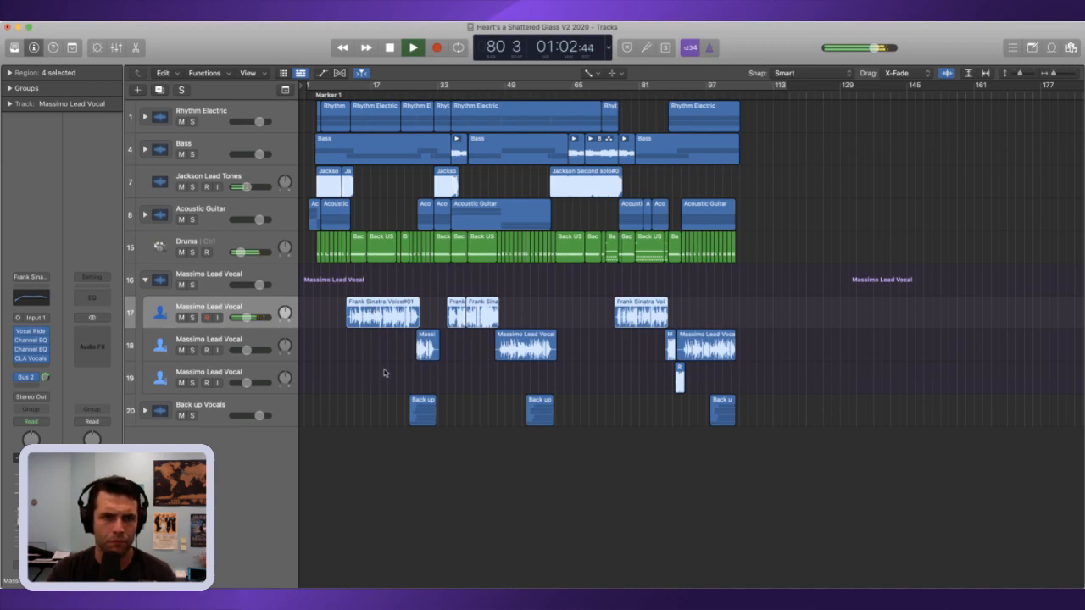
Step: Play the breakdown vocals through to bar 88, stepping back a bar to rehear the end of the passage
mouse_move(41, 359)
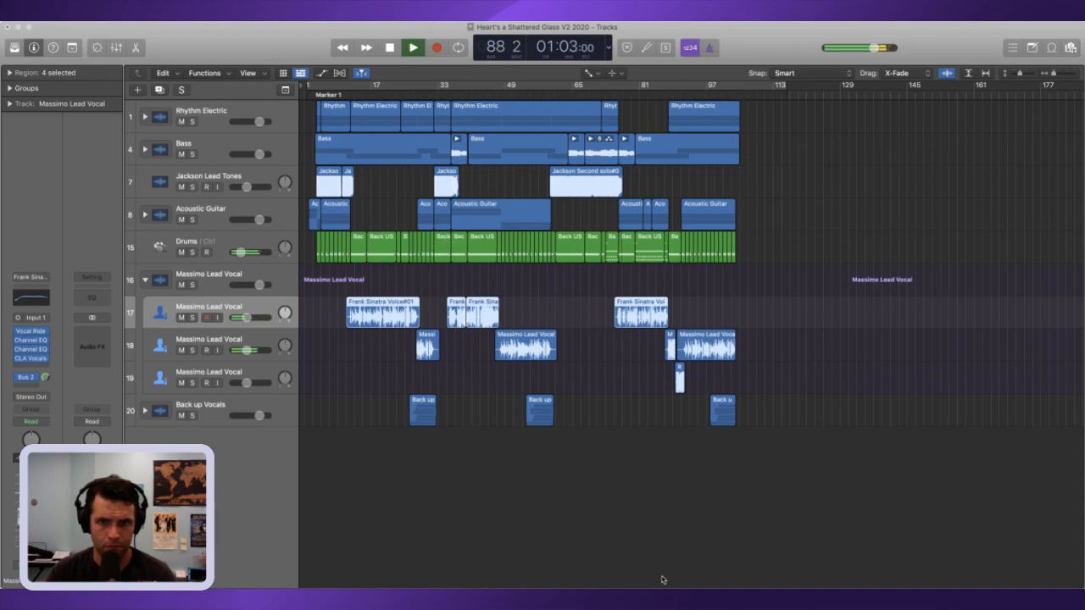
key("space")
key("comma")
key("space")
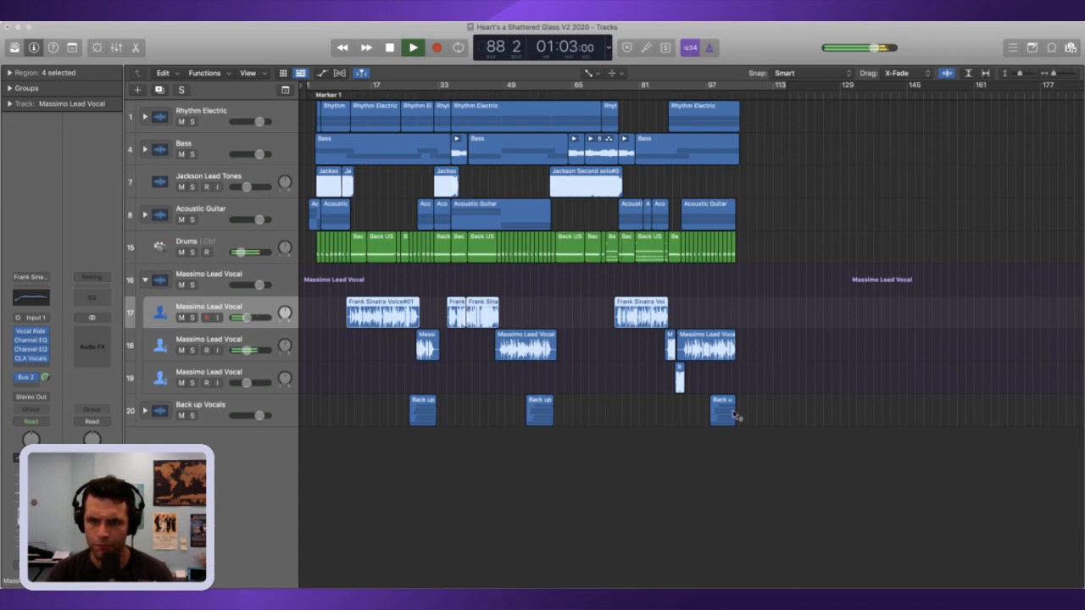
Step: Move the playhead back to the breakdown and replay the lead vocal passage between about bars 77 and 81
key("space")
key("comma")
key("comma")
key("comma")
key("comma")
key("comma")
key("comma")
key("comma")
key("comma")
key("comma")
key("comma")
key("comma")
key("comma")
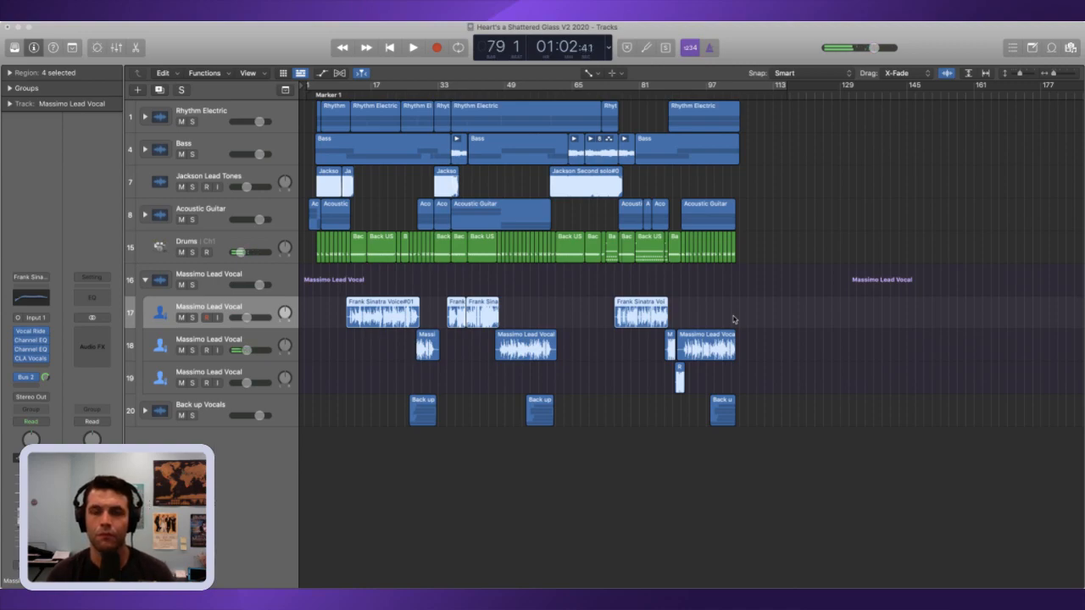
key("space")
key("space")
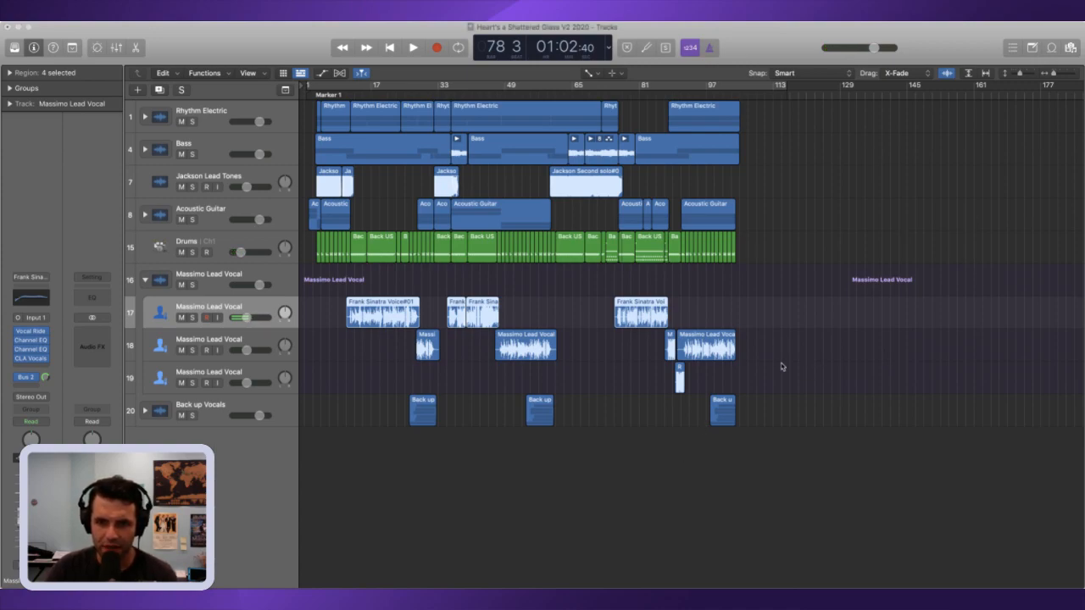
key("space")
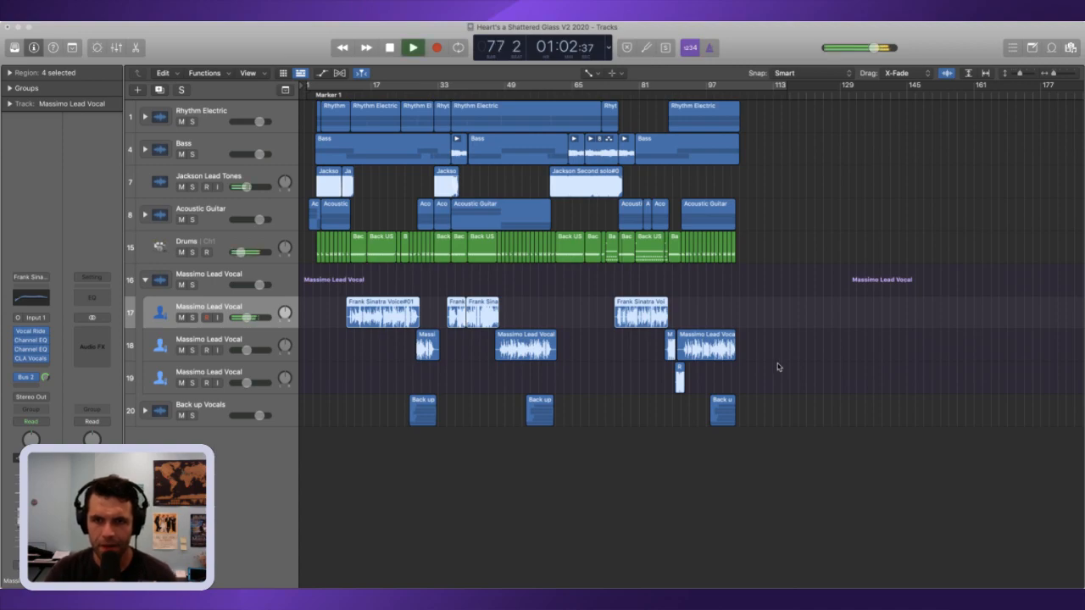
key("space")
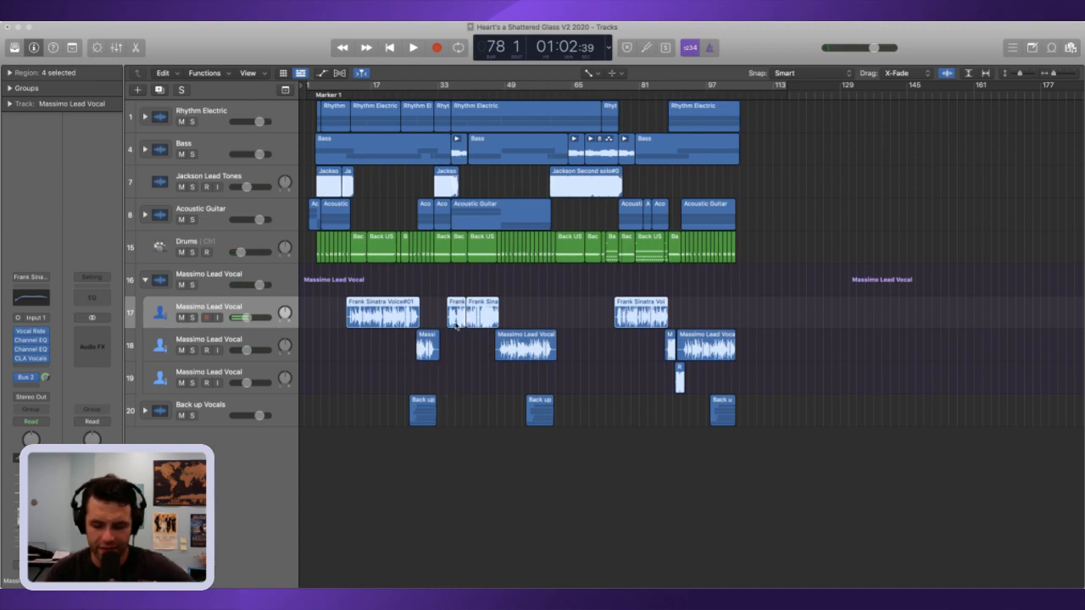
key("space")
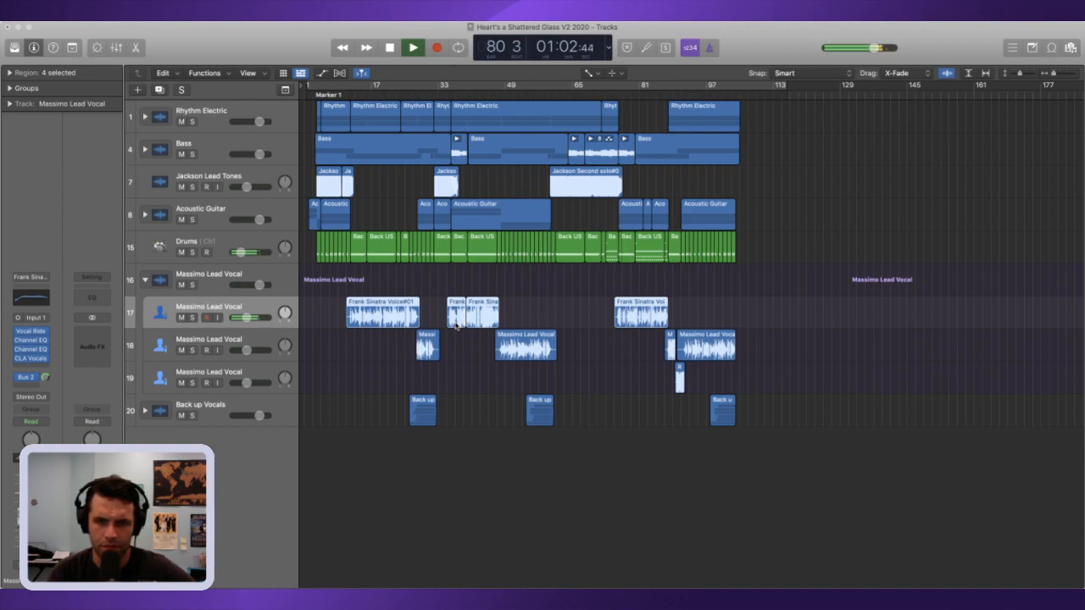
key("space")
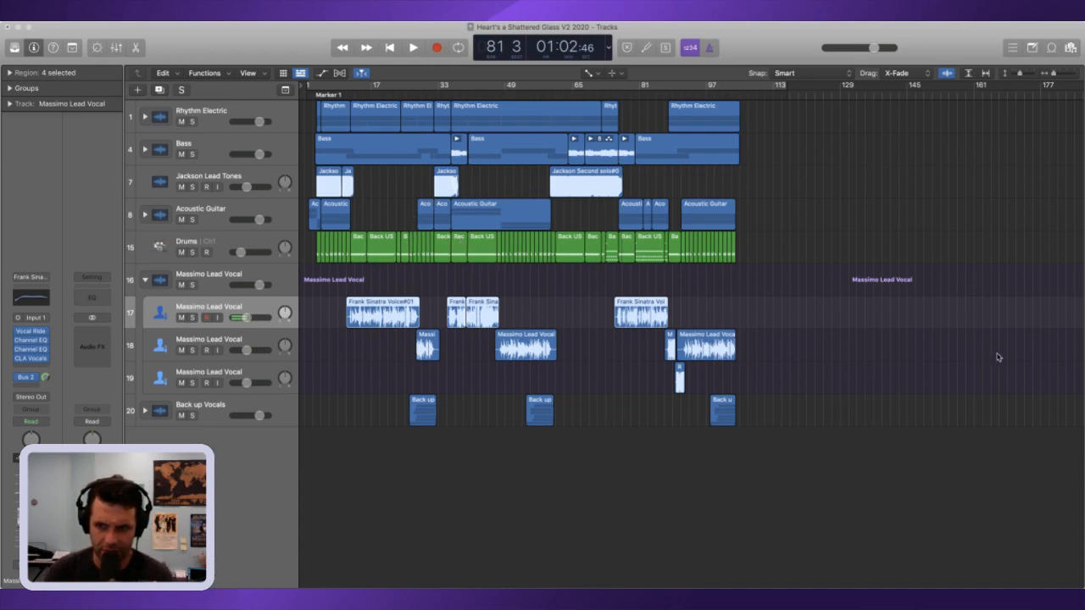
Step: Play from bar 81 to bar 90, then inspect the second lead vocal track and reselect the first
key("space")
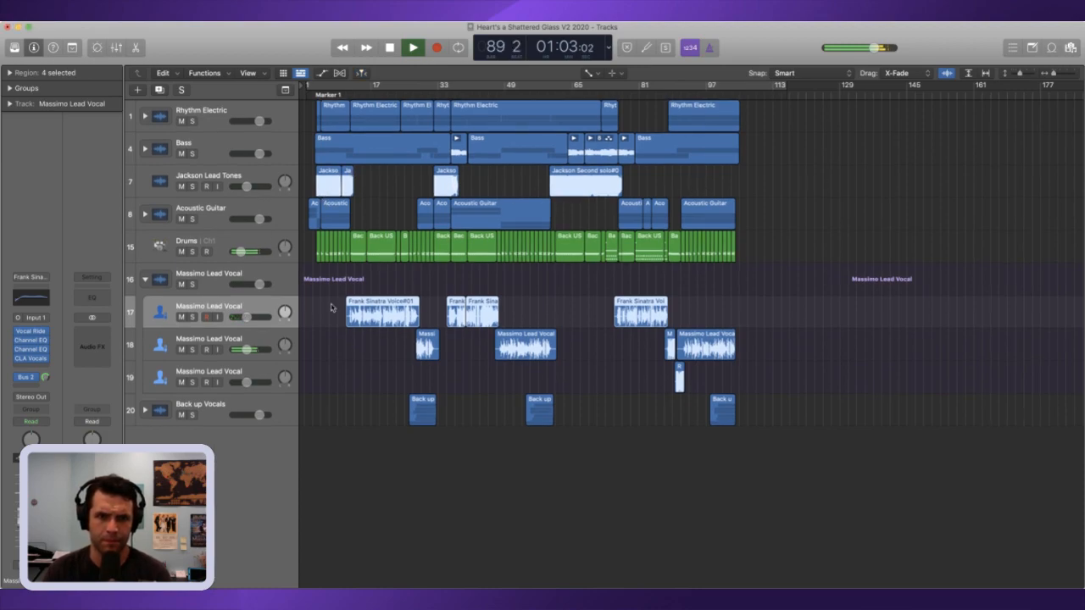
key("space")
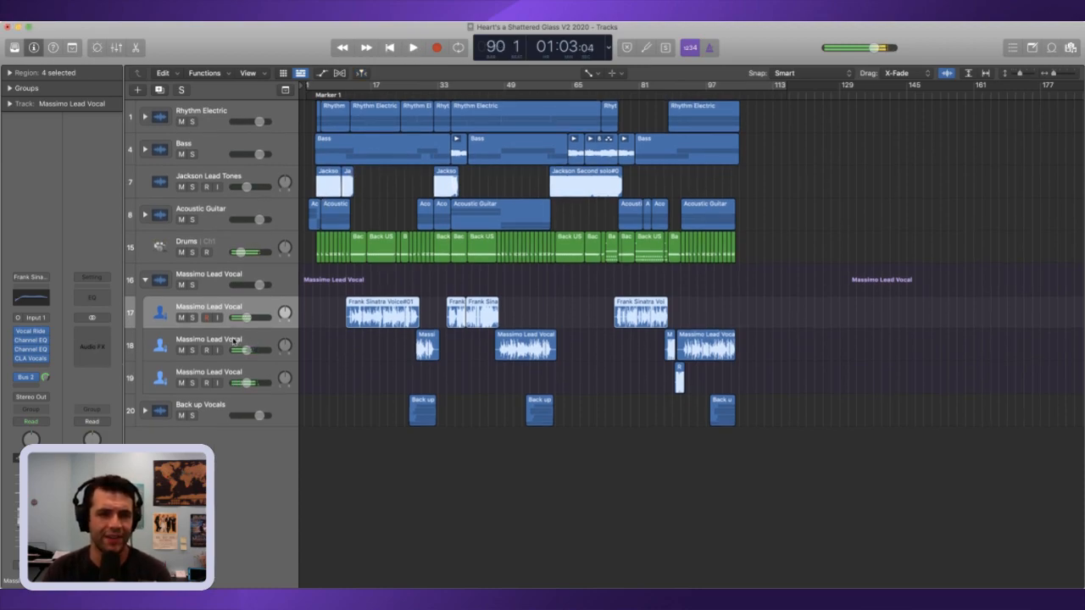
key("Down")
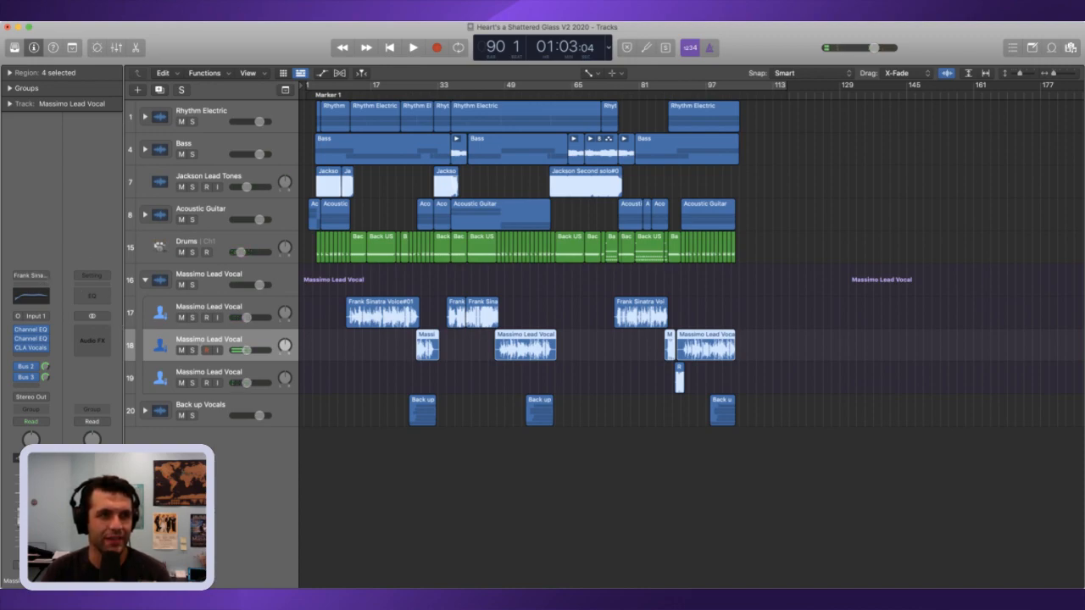
left_click(242, 312)
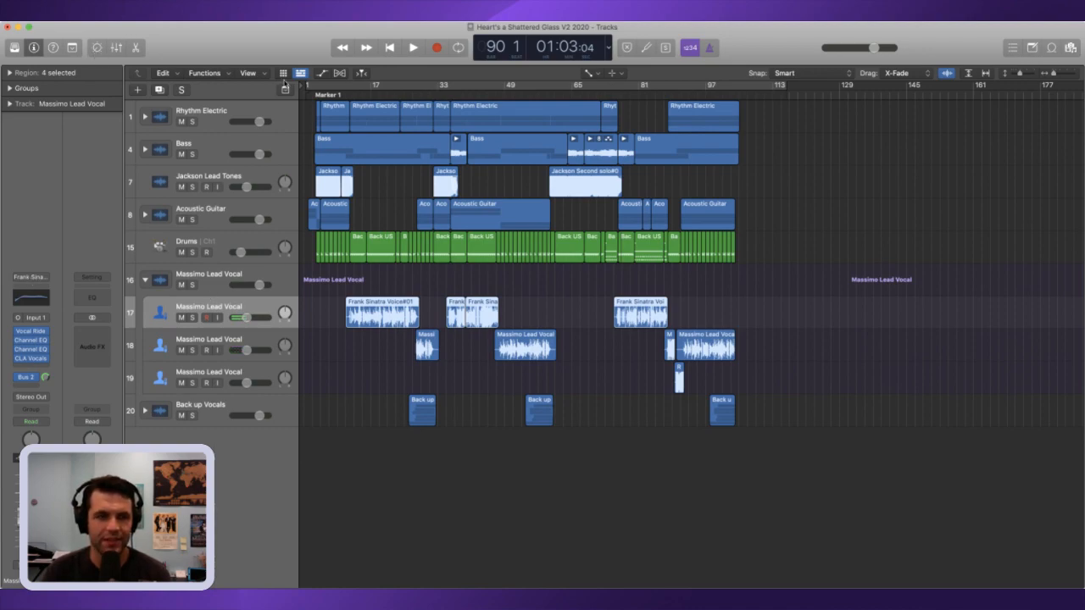
Step: Play the final section from bar 90 through the song's ending at about bar 105
key("space")
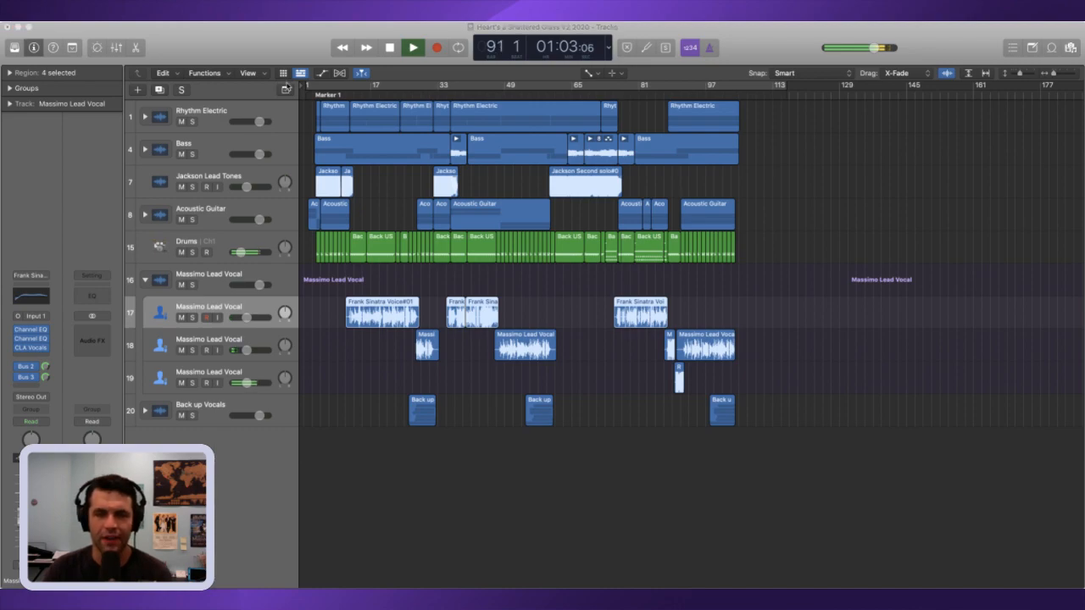
key("space")
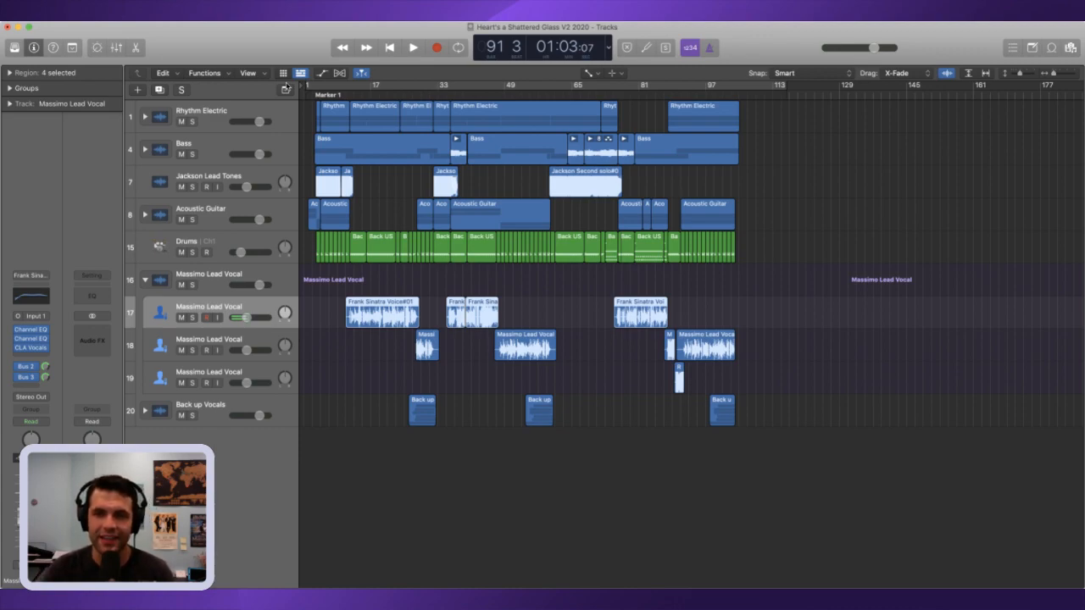
key("space")
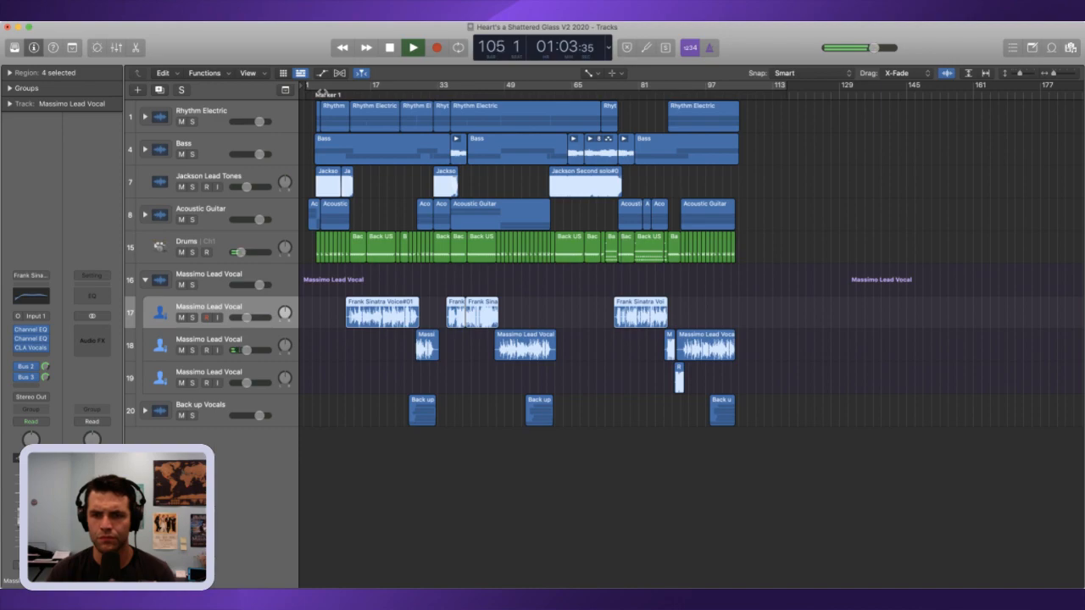
key("space")
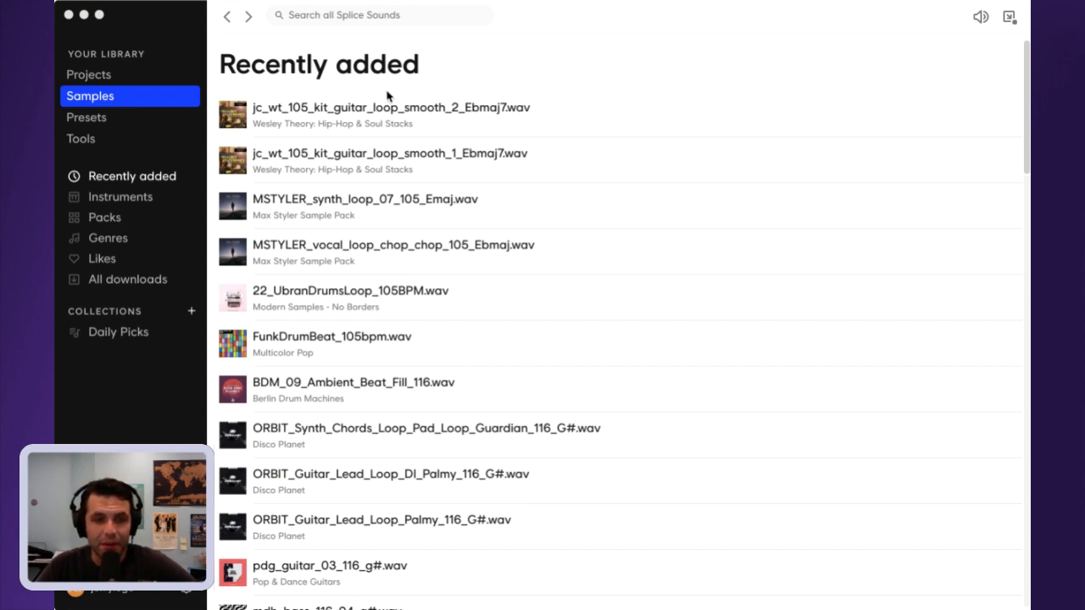
Step: Switch from Splice back to Logic Pro, turn on the cycle range, and set its start just before the acoustic intro
left_click(165, 33)
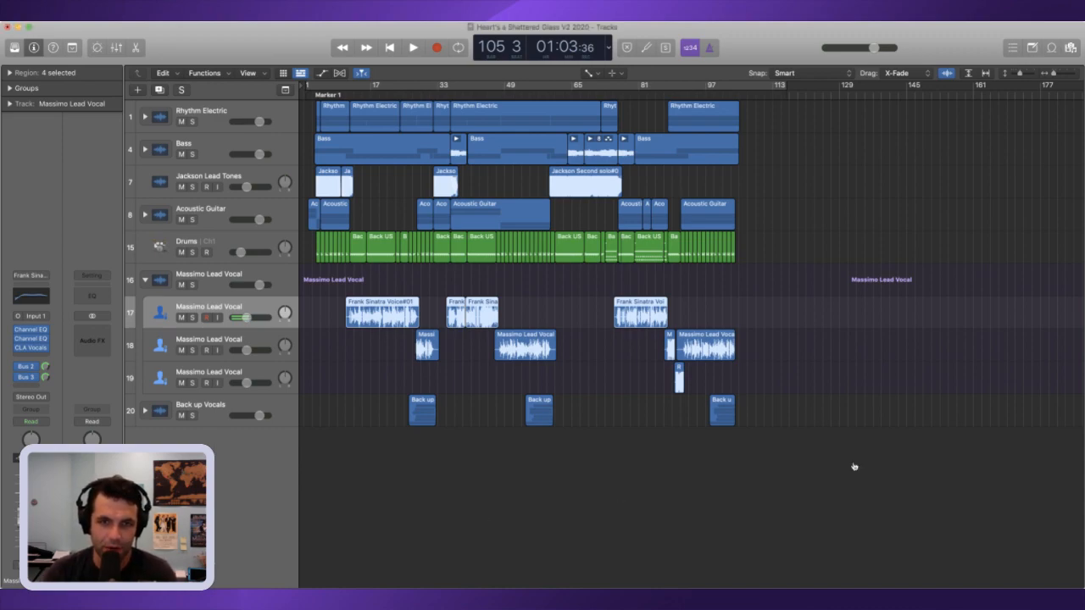
left_click(389, 91)
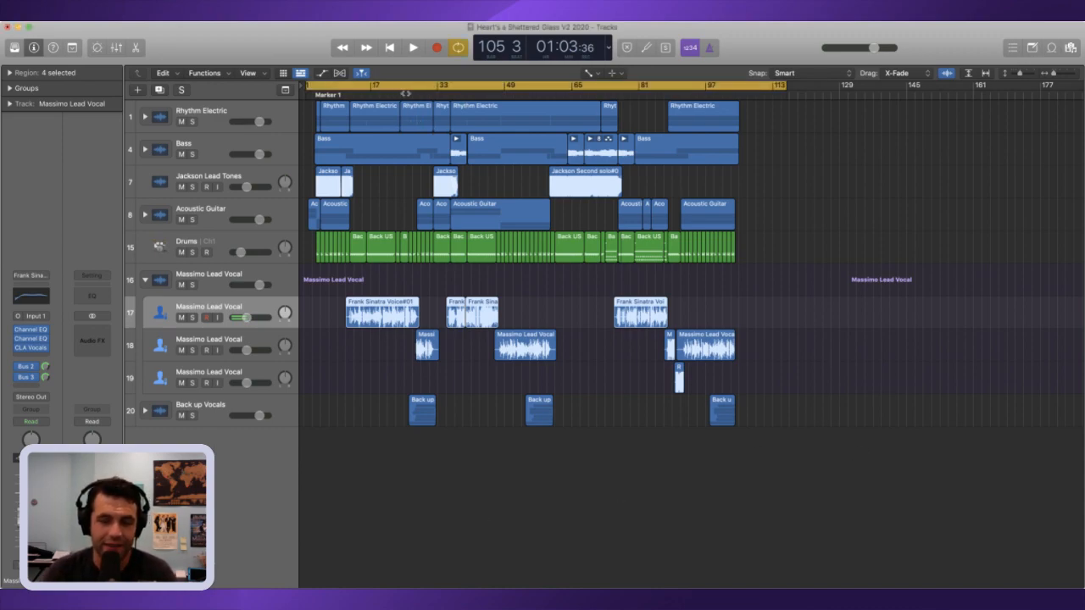
key("space")
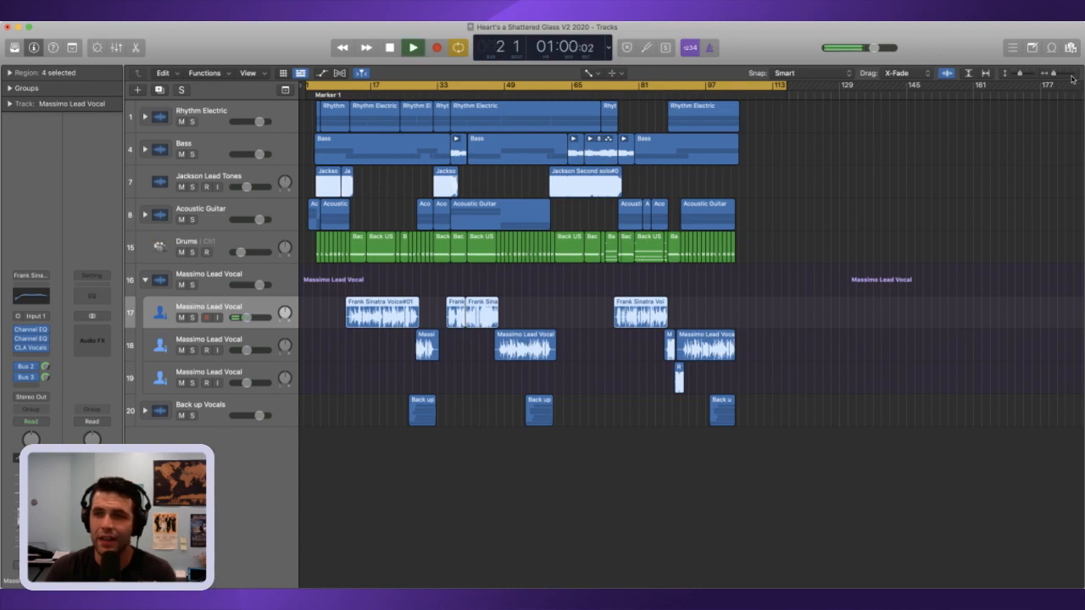
left_click(1072, 77)
left_click(1072, 76)
key("space")
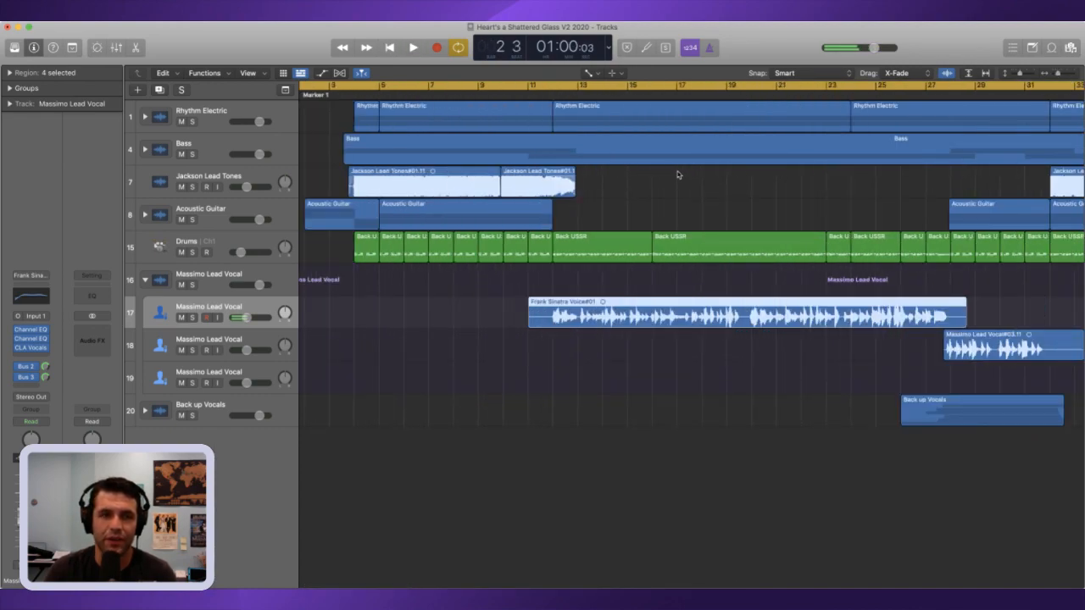
scroll(424, 127, "left", 1)
left_click_drag(319, 86, 326, 86)
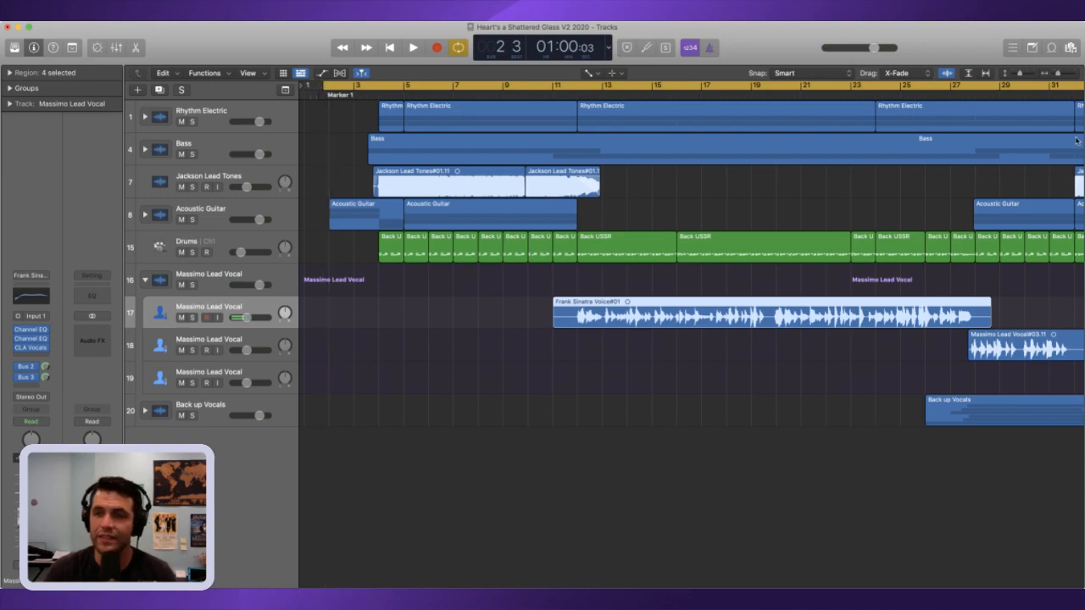
Step: Shorten the cycle range to end at about bar 106, just past the last regions, and audition the ending
left_click(1053, 78)
left_click(1054, 78)
left_click(1053, 78)
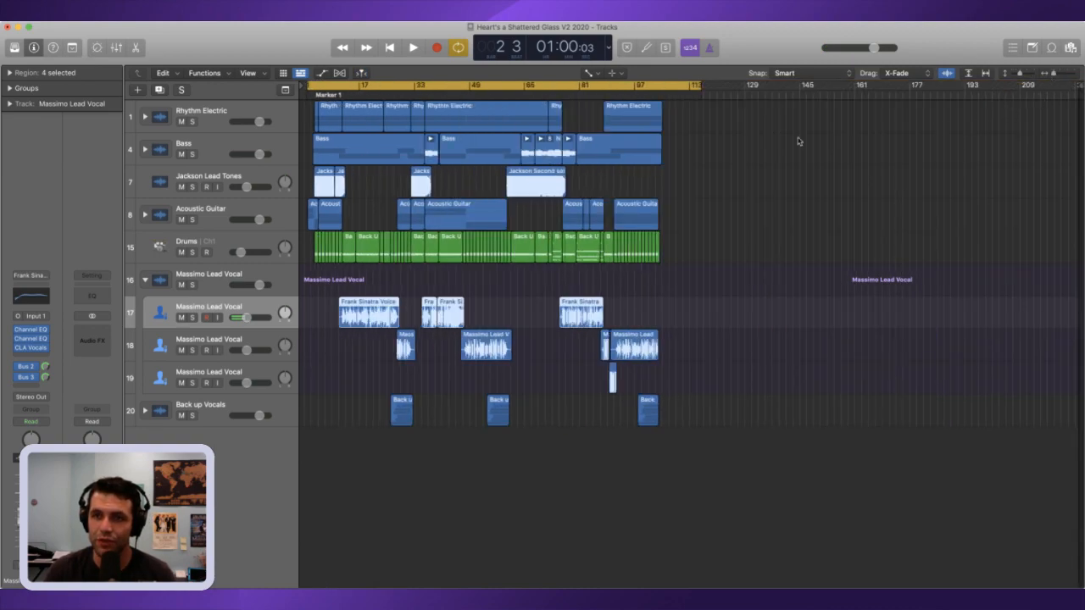
left_click_drag(695, 86, 663, 89)
key("space")
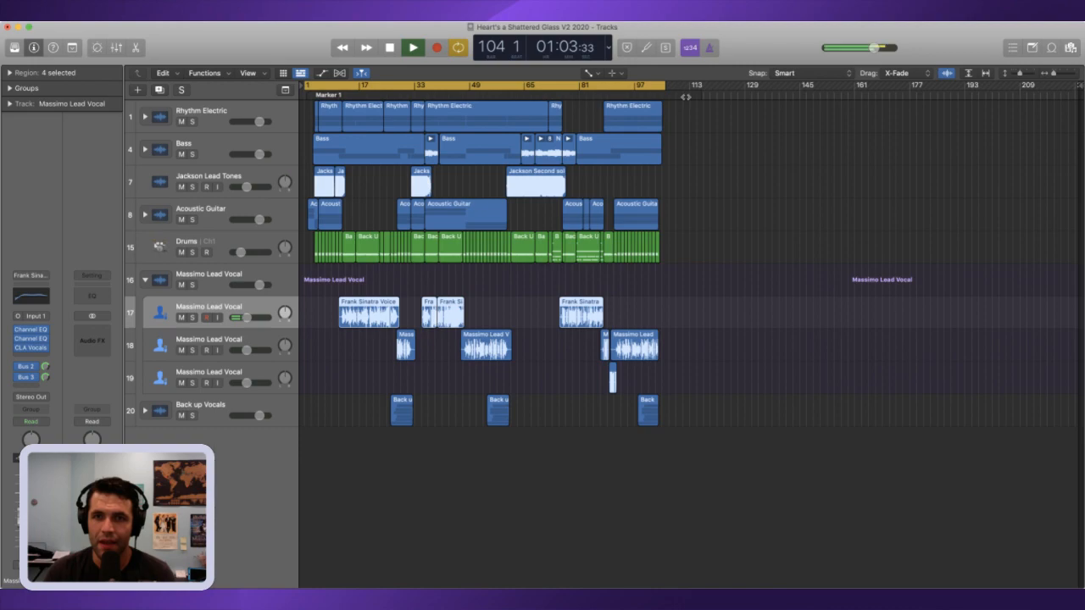
Step: Extend the end of the cycle range to bar 107, leaving room after the final regions
key("space")
left_click(1069, 74)
left_click(1068, 74)
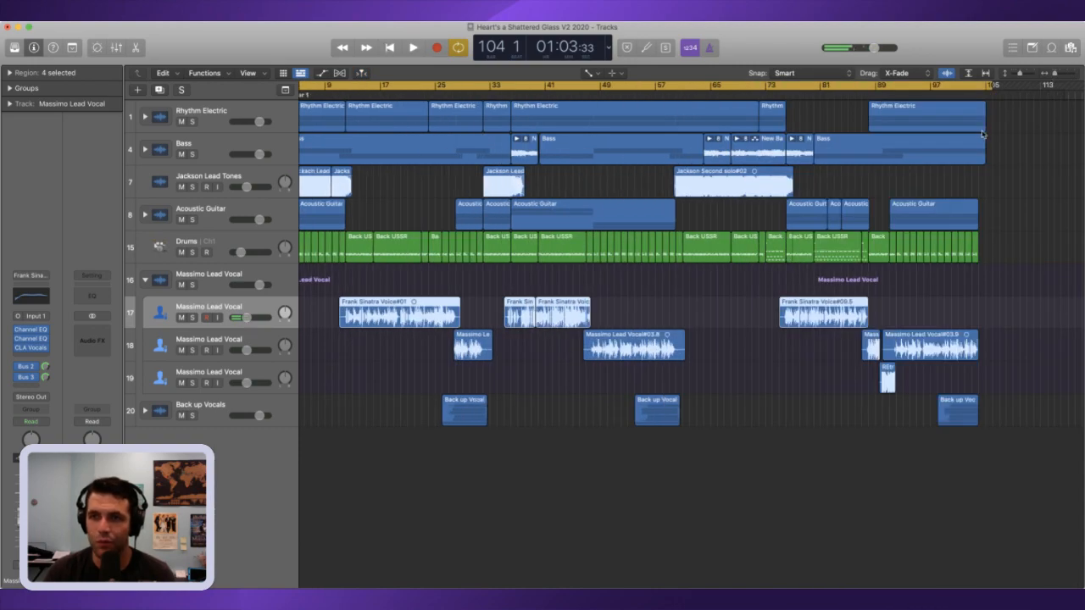
scroll(1009, 120, "right", 1)
left_click(1074, 74)
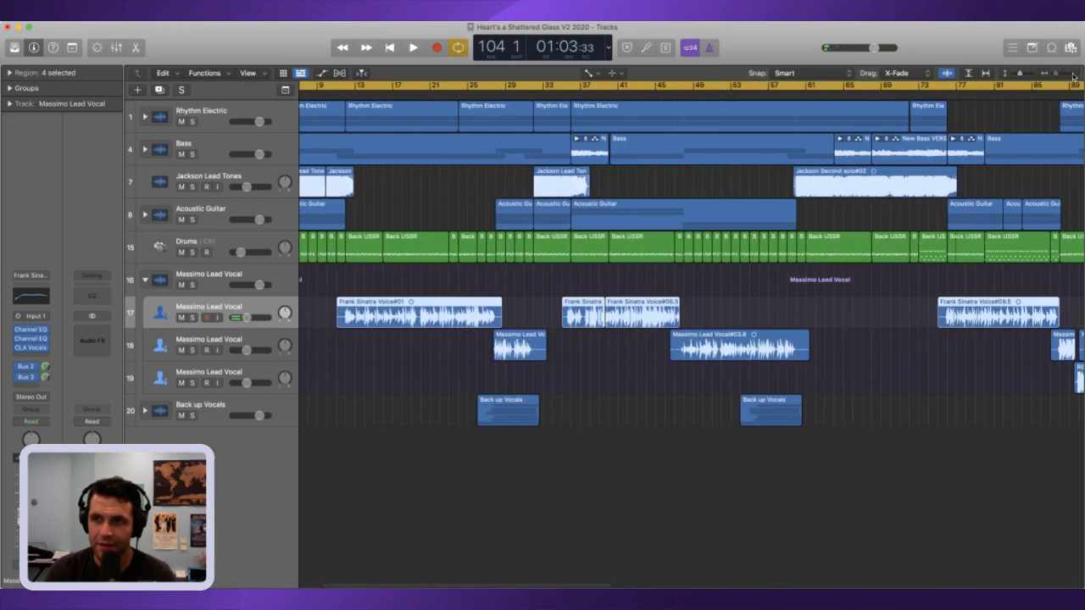
scroll(1011, 164, "right", 4)
scroll(1012, 164, "right", 8)
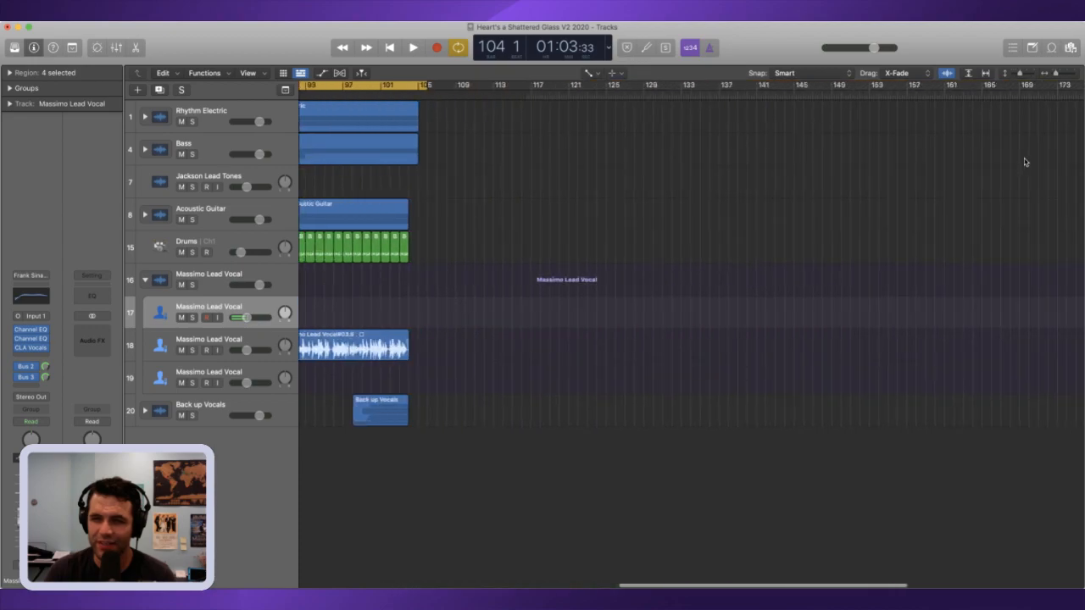
left_click(1074, 76)
left_click(1073, 76)
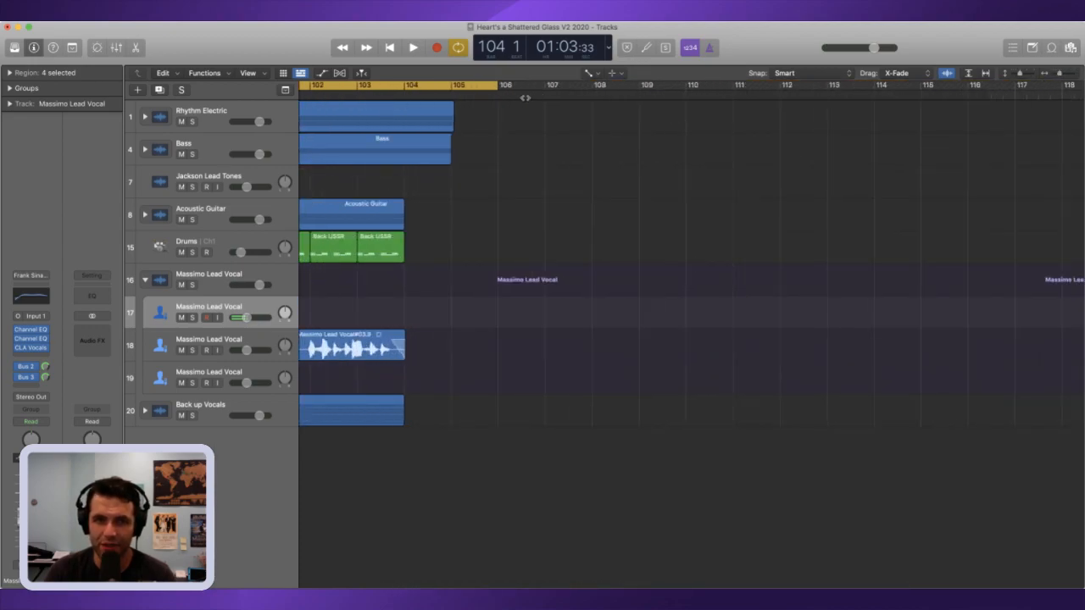
left_click_drag(497, 85, 544, 86)
Step: Play the song past its ending with the cycle range off, then turn the cycle back on and stop playback
left_click(1017, 74)
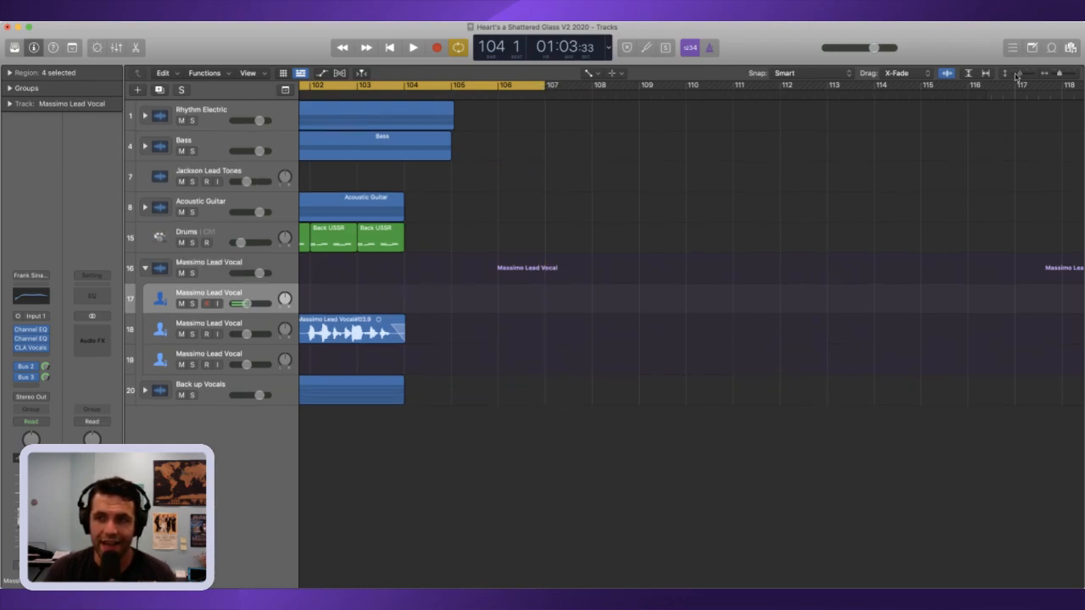
left_click(1049, 76)
left_click(1049, 75)
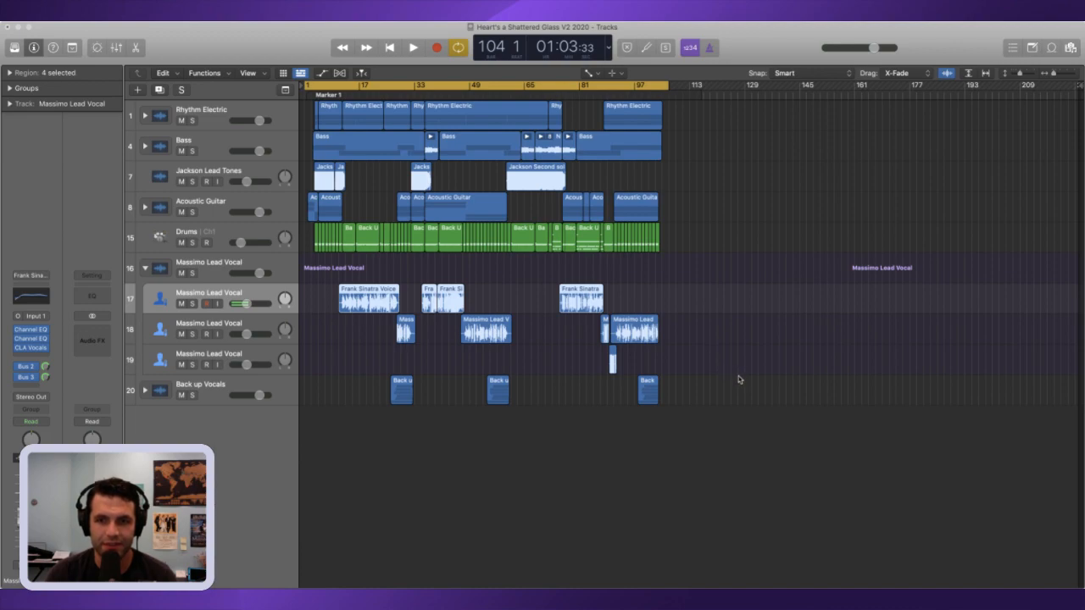
key("space")
key("c")
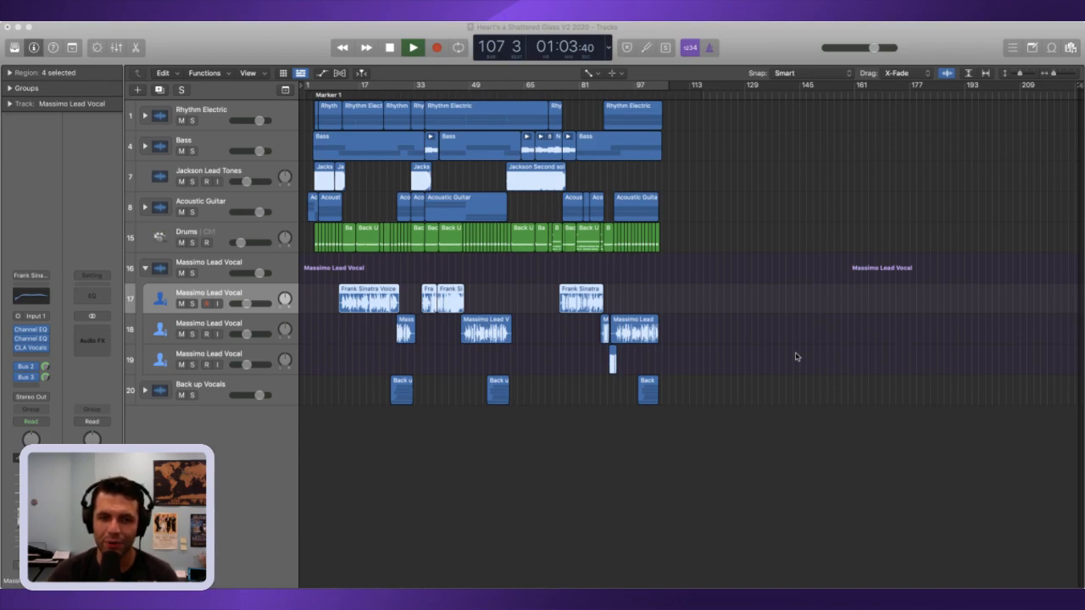
key("c")
key("space")
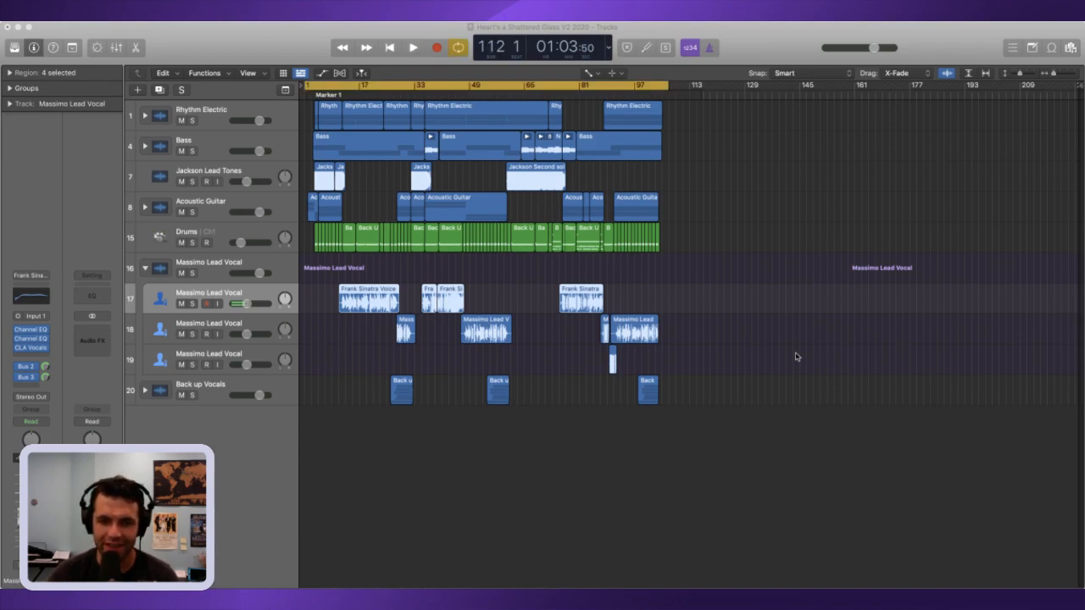